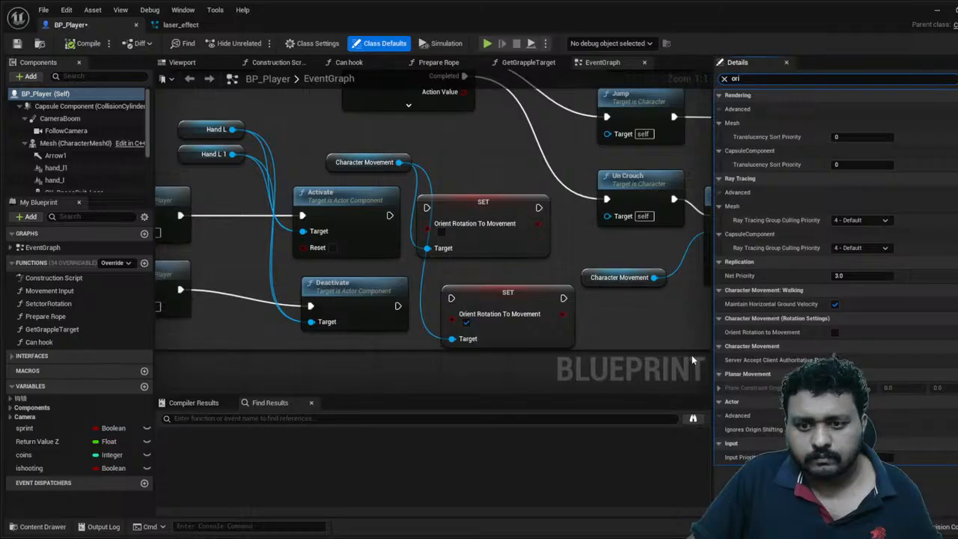
- Select BP_Player's Character Movement component, and playtest running, jumping and flying with the character in the level
{"action": "scroll", "coordinate": [75, 163], "scroll_direction": "down", "scroll_amount": 3}
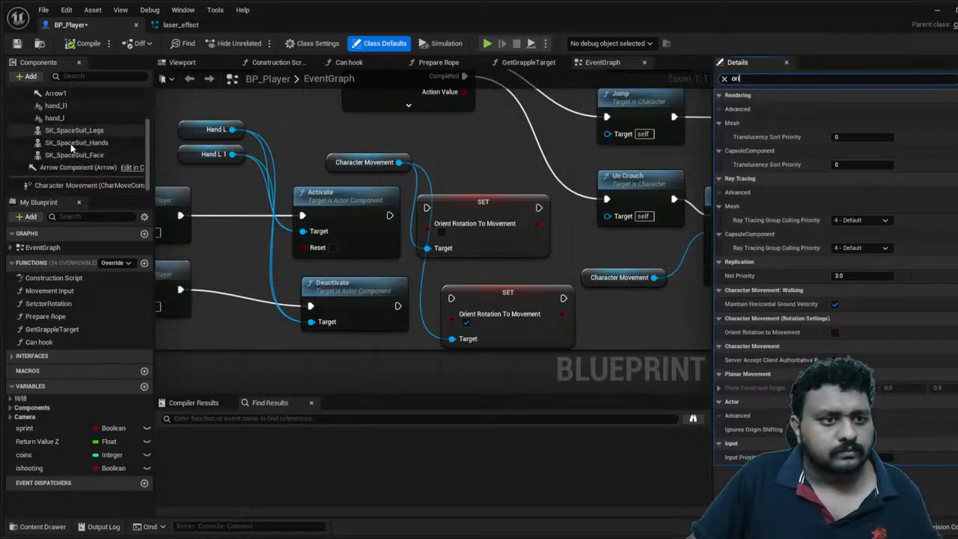
{"action": "left_click", "coordinate": [61, 185]}
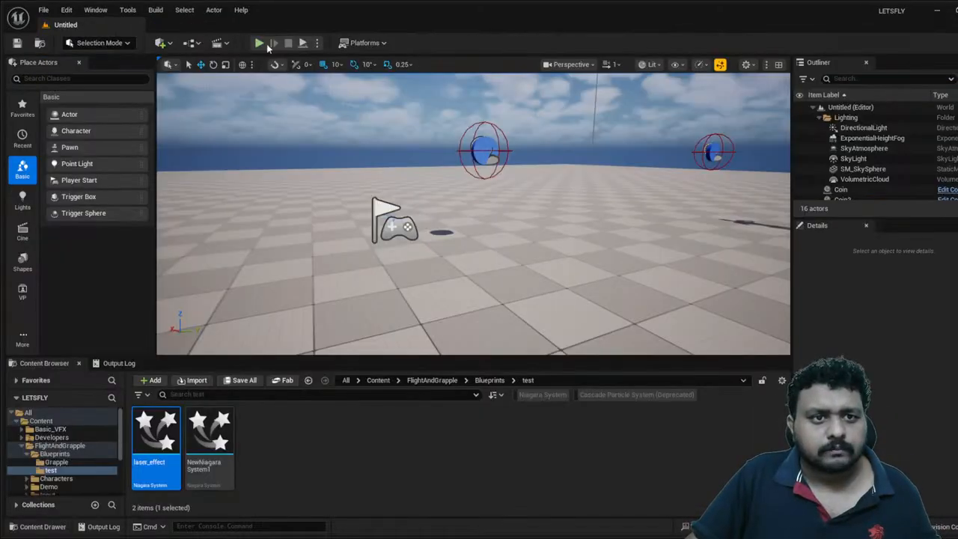
{"action": "left_click", "coordinate": [259, 43]}
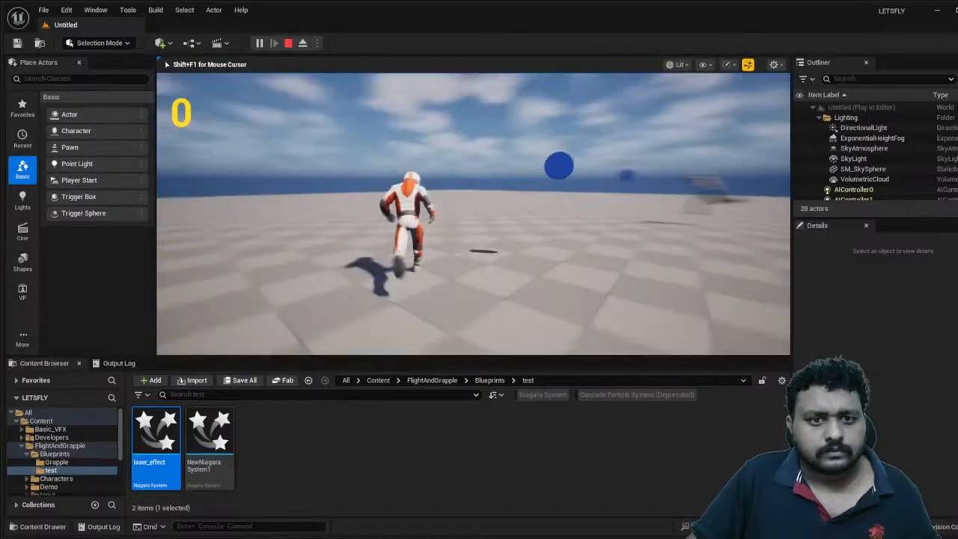
{"action": "key", "text": "w"}
{"action": "key", "text": "space"}
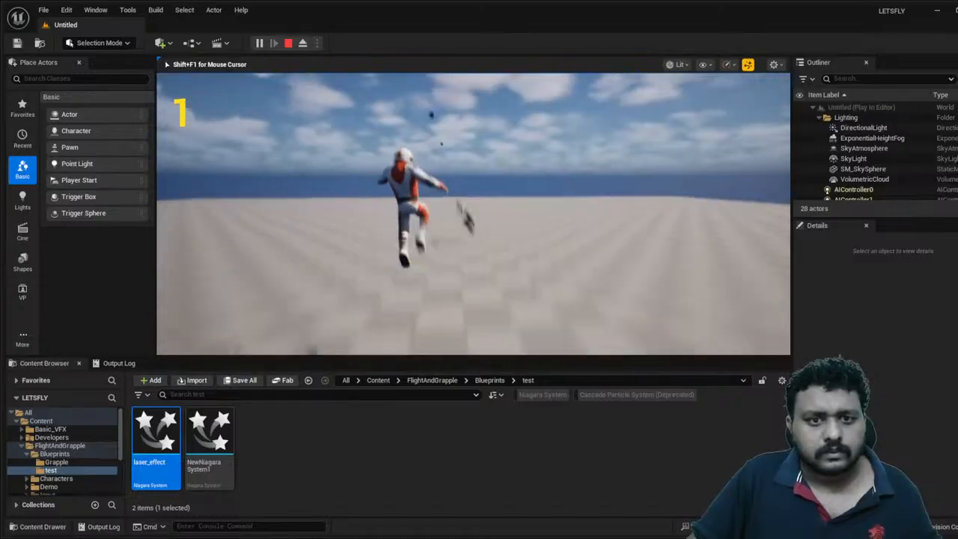
{"action": "key", "text": "space"}
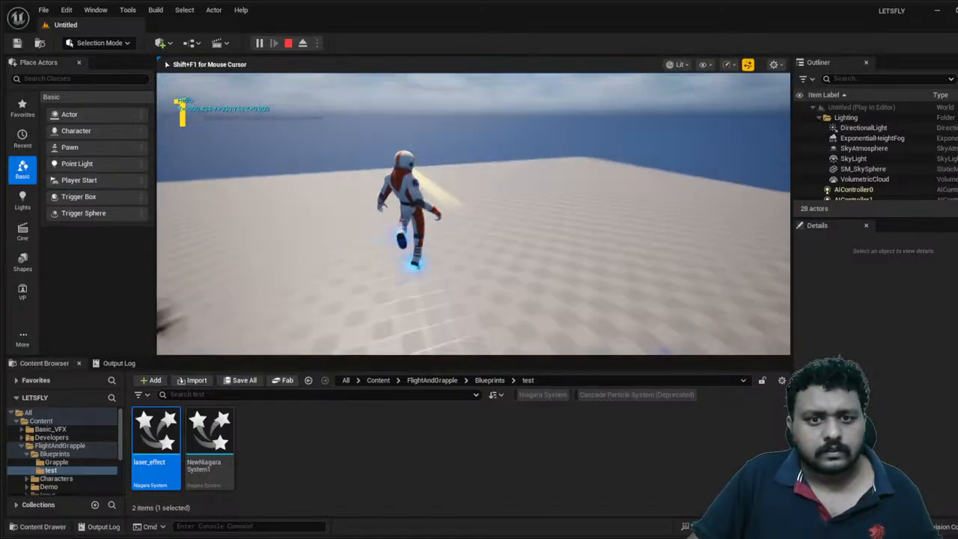
{"action": "key", "text": "w"}
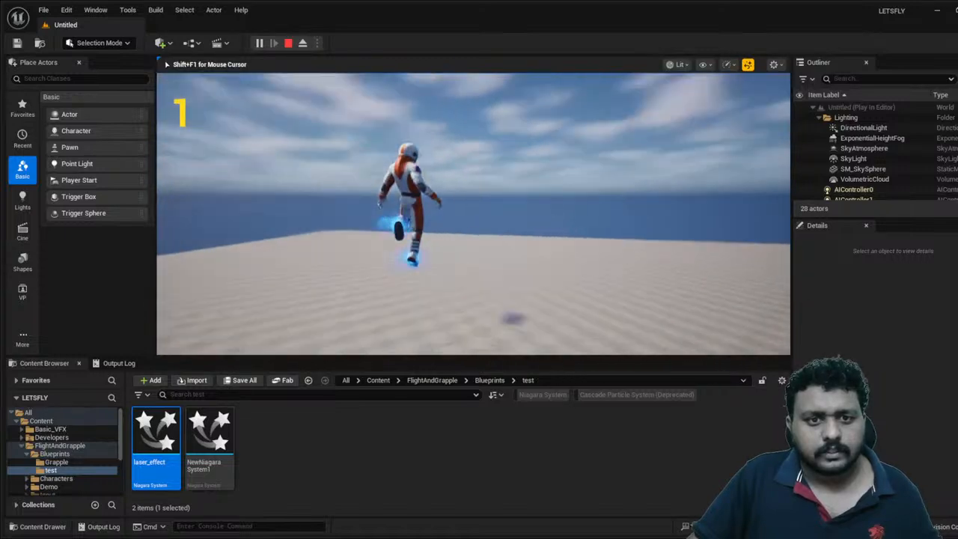
{"action": "key", "text": "Escape"}
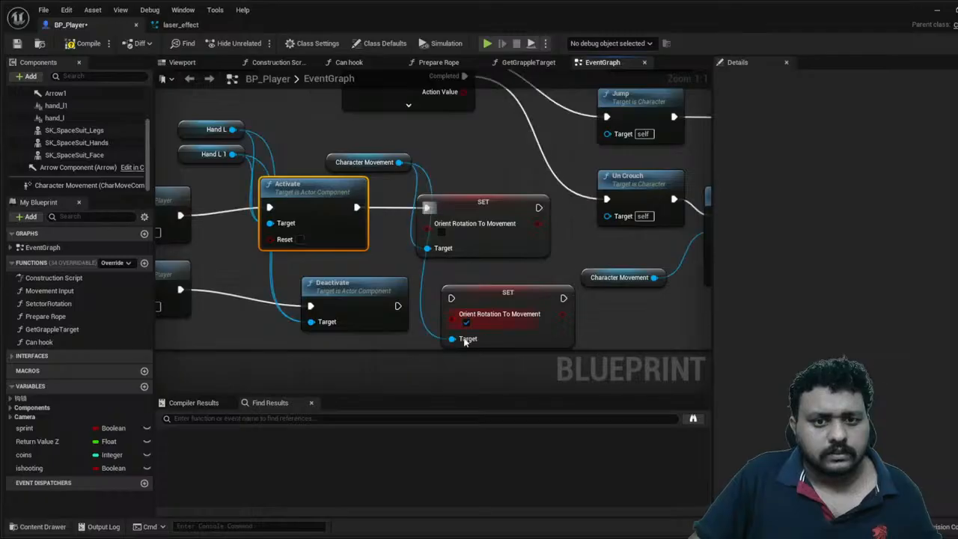
- Connect Deactivate to the lower SET node, enabling Orient Rotation To Movement on the Activate branch and disabling it on the Deactivate branch
{"action": "left_click_drag", "start_coordinate": [453, 298], "coordinate": [397, 306]}
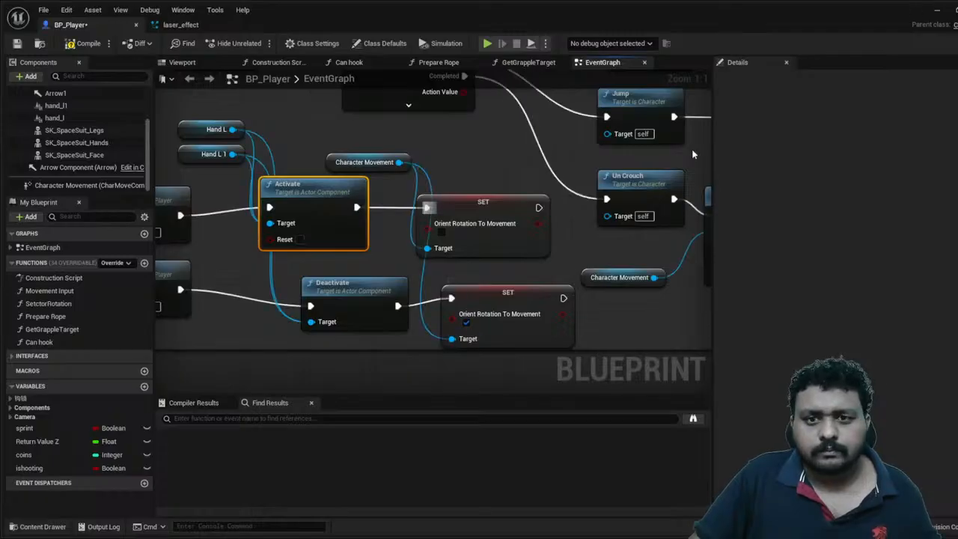
{"action": "left_click", "coordinate": [440, 232]}
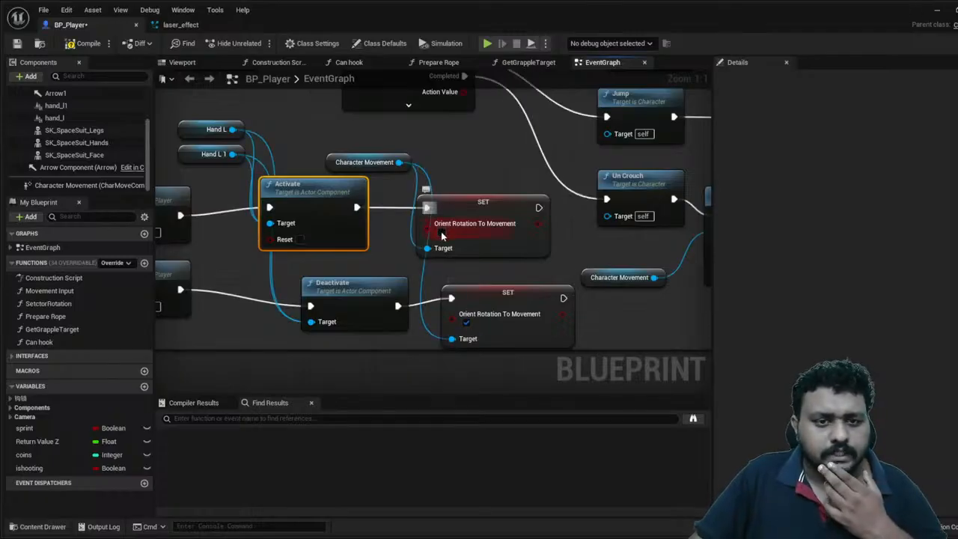
{"action": "left_click", "coordinate": [466, 320]}
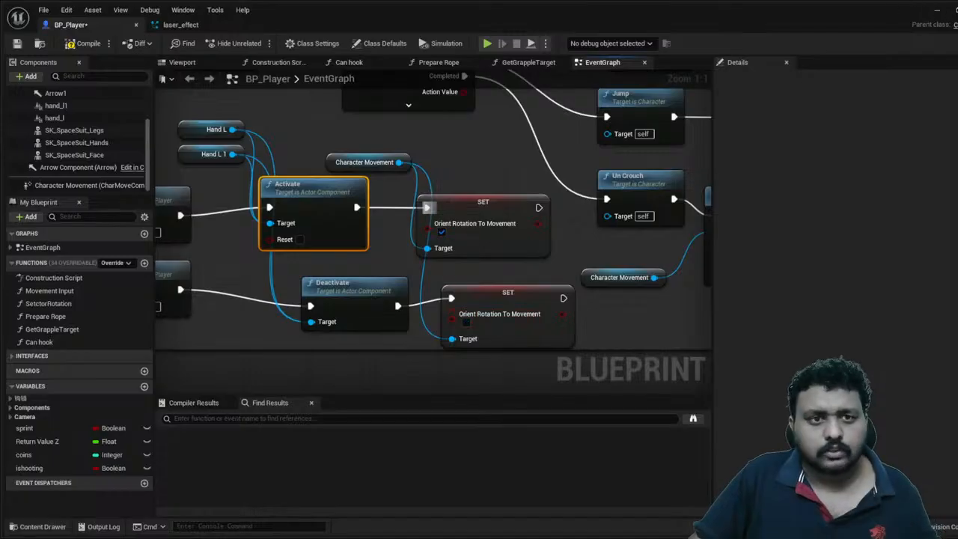
- Return to the level editor and playtest the character twice with the changed Orient Rotation To Movement values
{"action": "left_click", "coordinate": [936, 10]}
{"action": "left_click", "coordinate": [258, 43]}
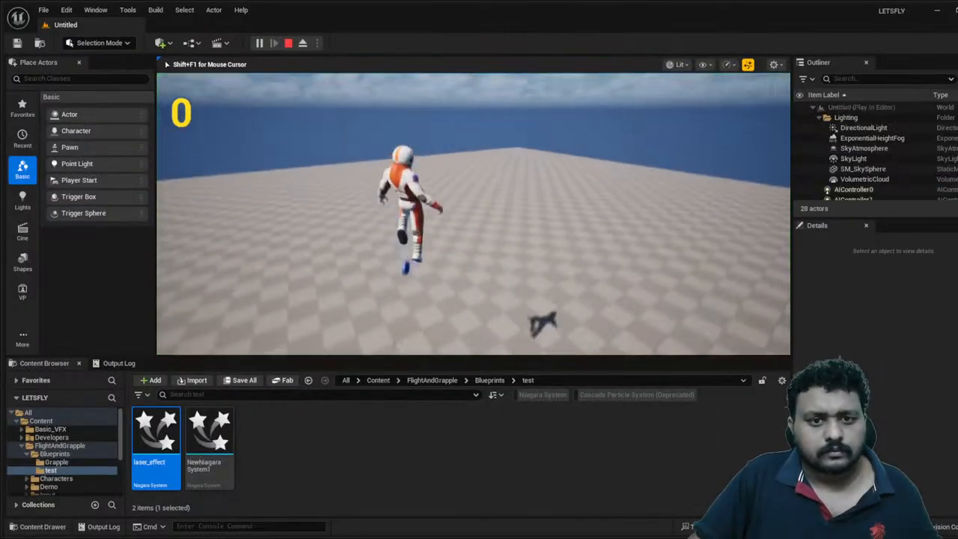
{"action": "key", "text": "Escape"}
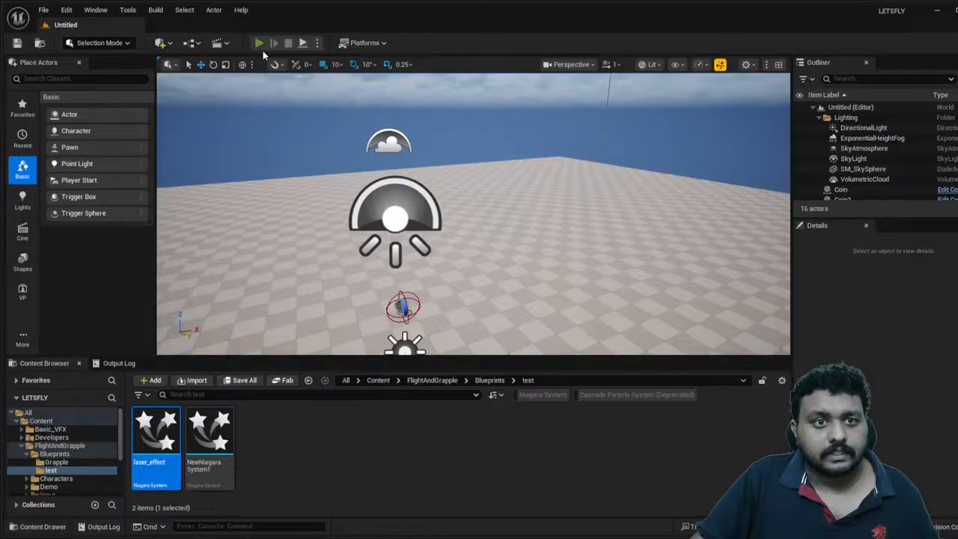
{"action": "key", "text": "alt+p"}
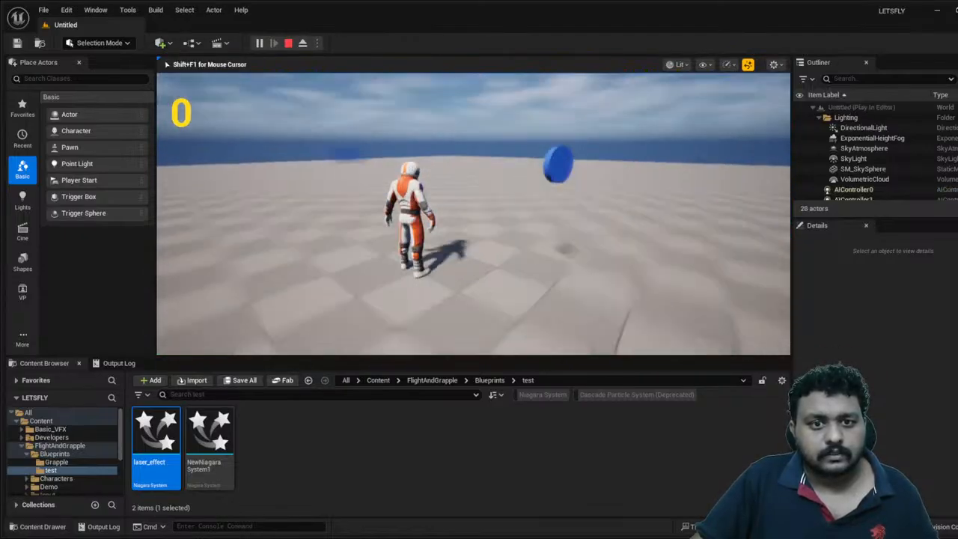
{"action": "key", "text": "Escape"}
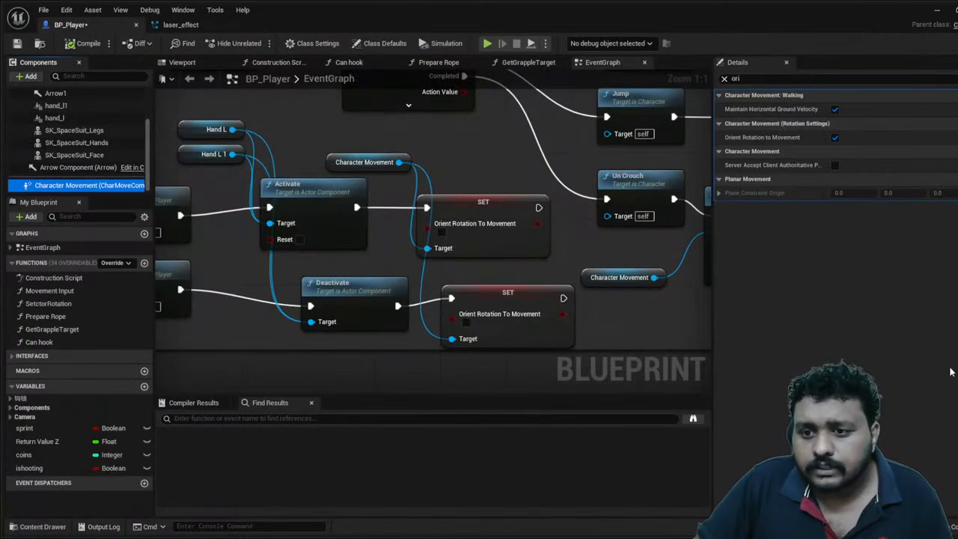
- Clear the details search filter and examine the Character Movement settings from walking down to flying and rotation
{"action": "left_click", "coordinate": [802, 109]}
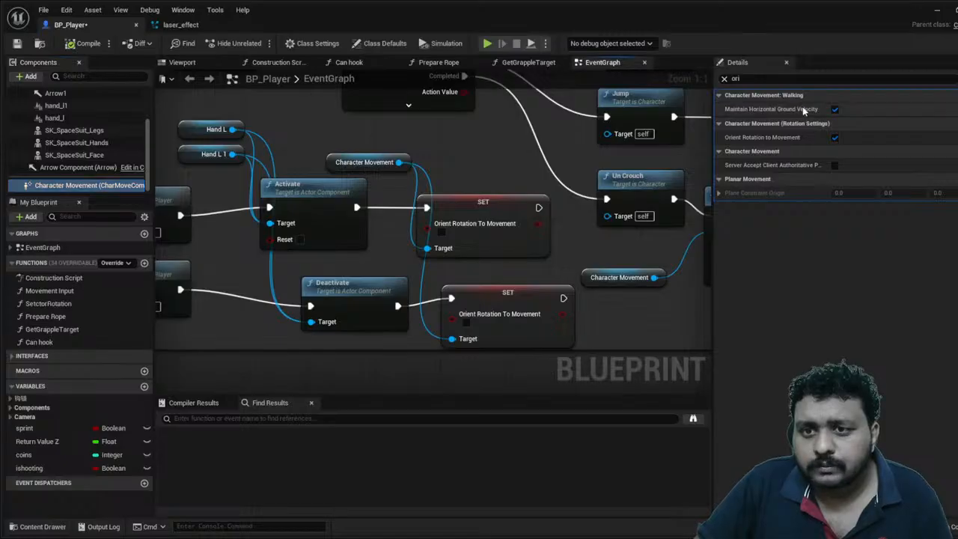
{"action": "left_click", "coordinate": [722, 79]}
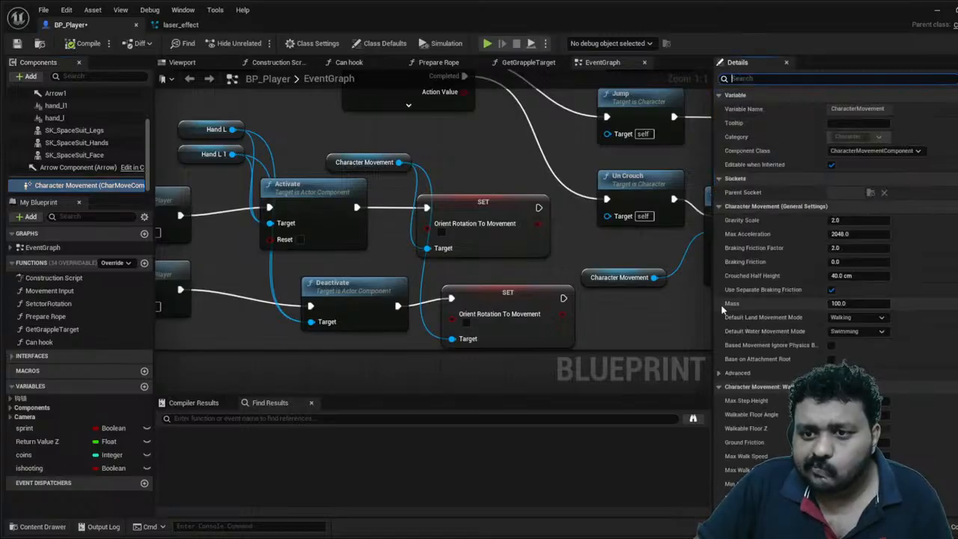
{"action": "scroll", "coordinate": [771, 329], "scroll_direction": "down", "scroll_amount": 5}
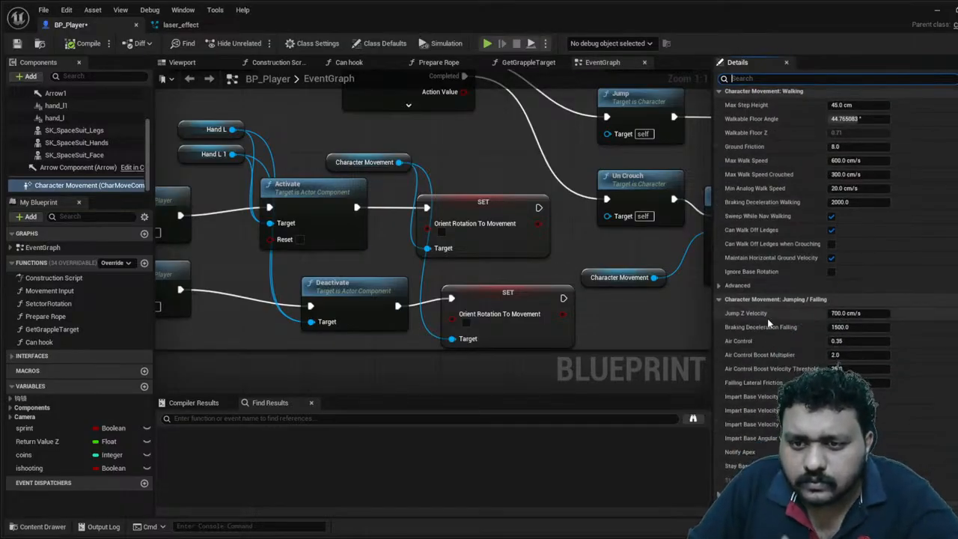
{"action": "scroll", "coordinate": [767, 320], "scroll_direction": "down", "scroll_amount": 3}
{"action": "scroll", "coordinate": [767, 318], "scroll_direction": "down", "scroll_amount": 1}
{"action": "scroll", "coordinate": [870, 338], "scroll_direction": "down", "scroll_amount": 1}
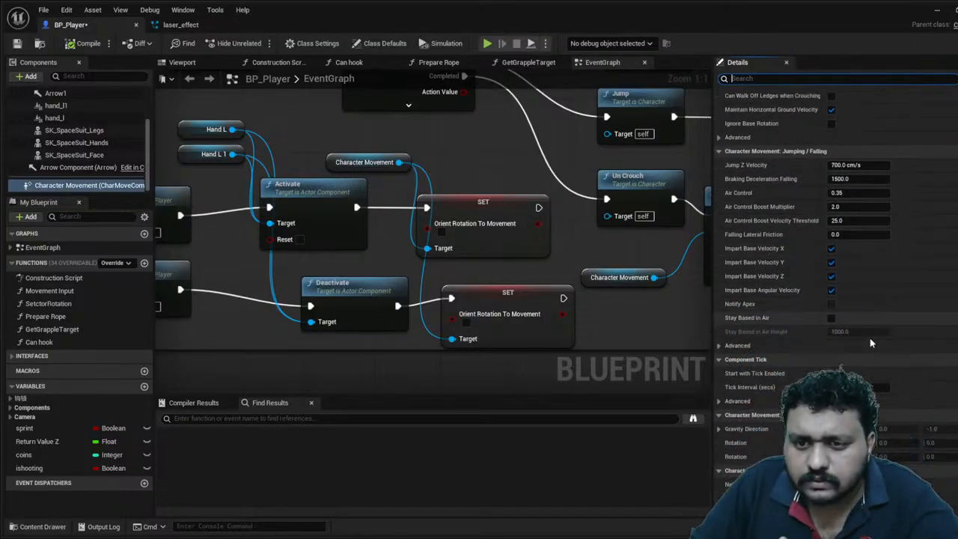
{"action": "scroll", "coordinate": [870, 337], "scroll_direction": "down", "scroll_amount": 8}
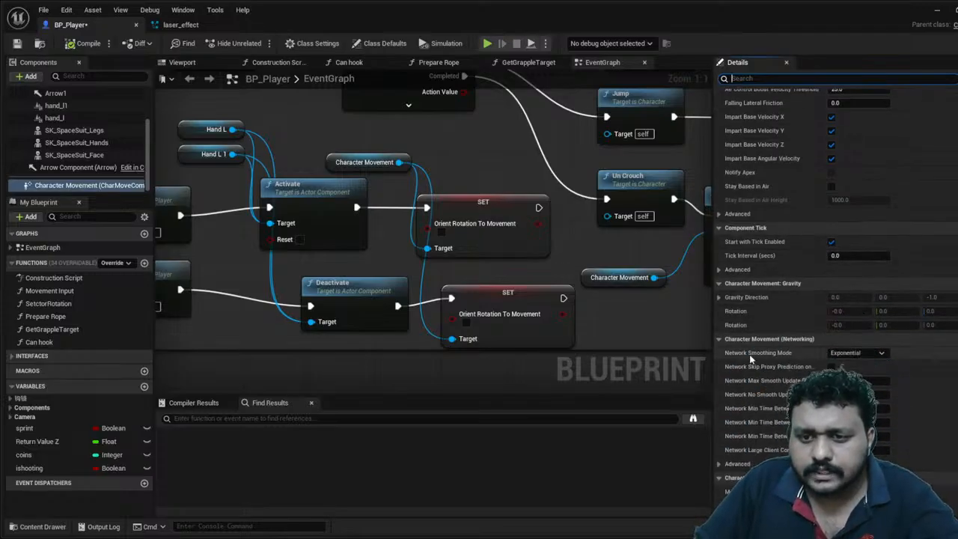
{"action": "scroll", "coordinate": [749, 355], "scroll_direction": "down", "scroll_amount": 3}
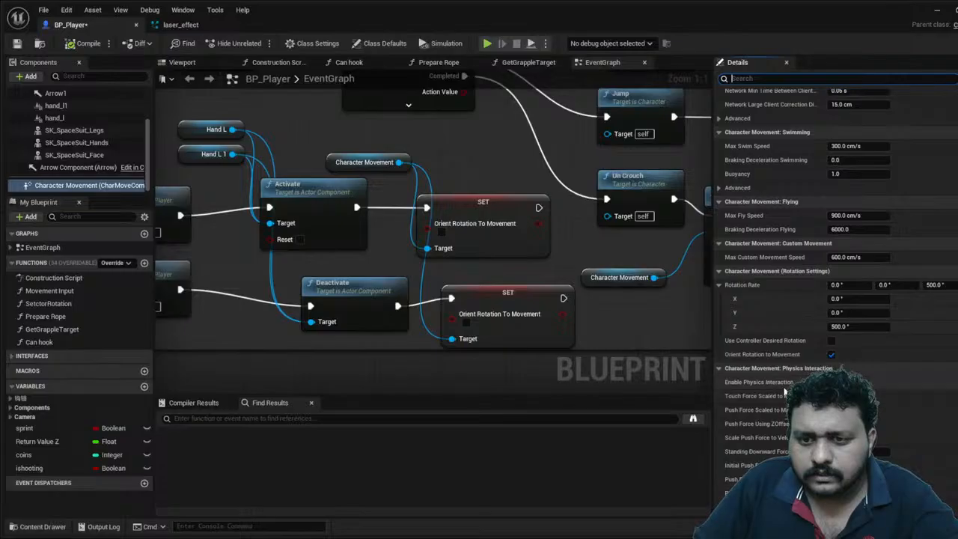
{"action": "scroll", "coordinate": [771, 413], "scroll_direction": "down", "scroll_amount": 1}
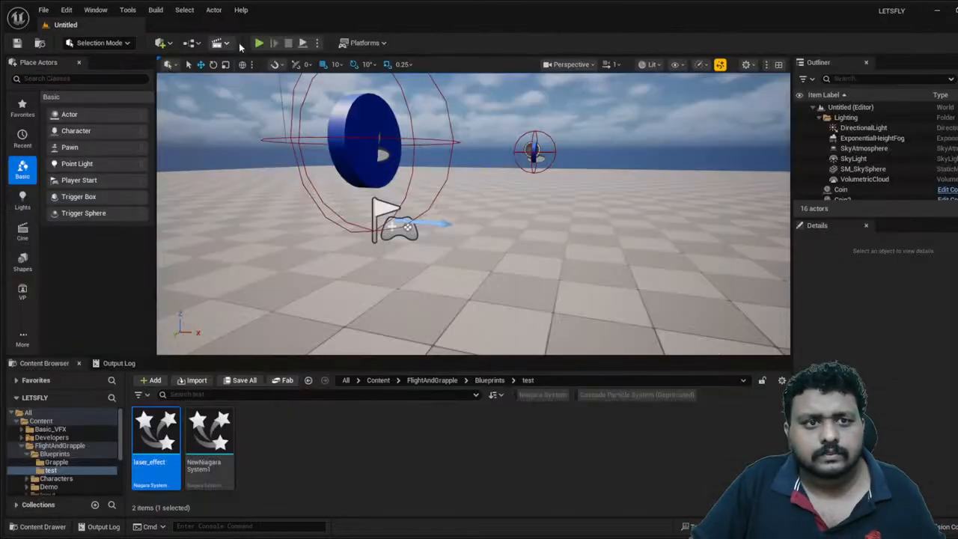
- Playtest the level in three short runs to check how the character turns on the ground and in flight
{"action": "key", "text": "alt+p"}
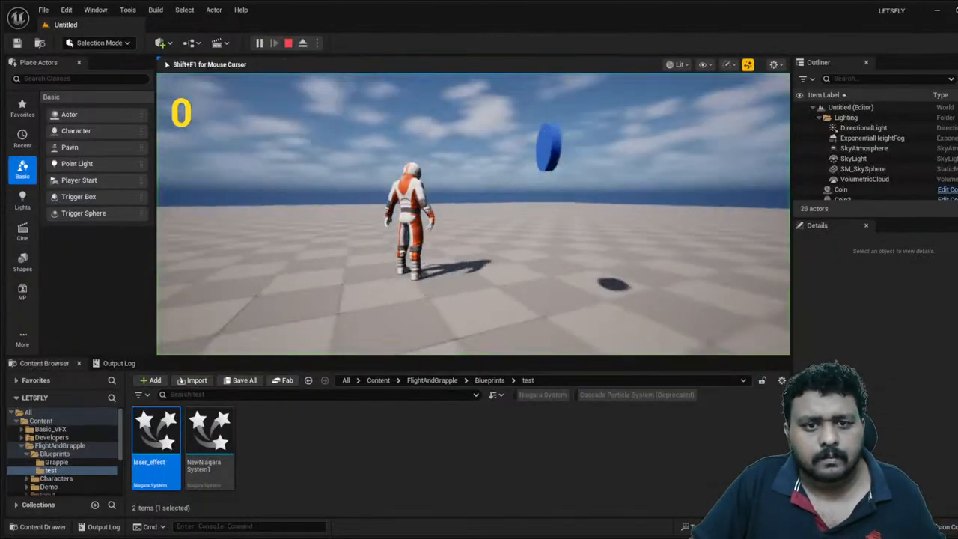
{"action": "key", "text": "Escape"}
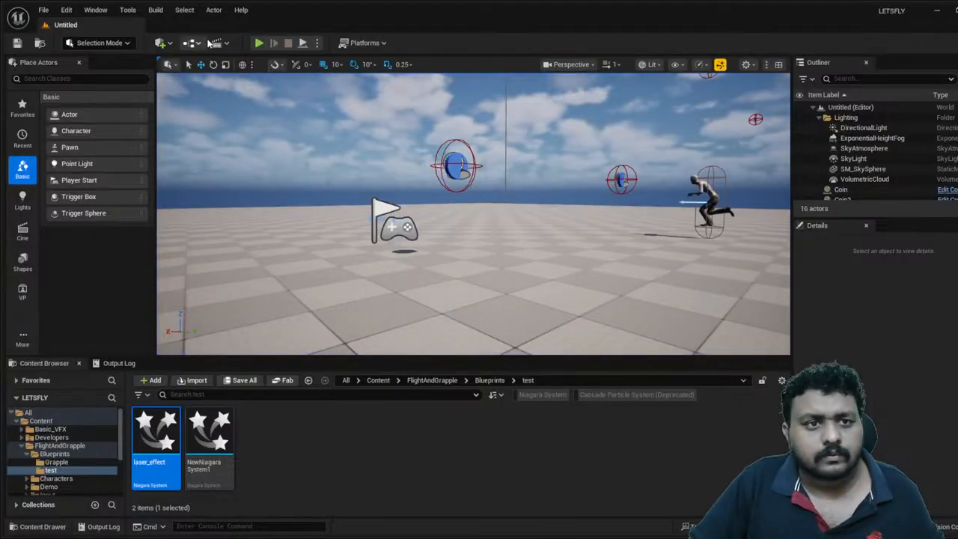
{"action": "key", "text": "alt+p"}
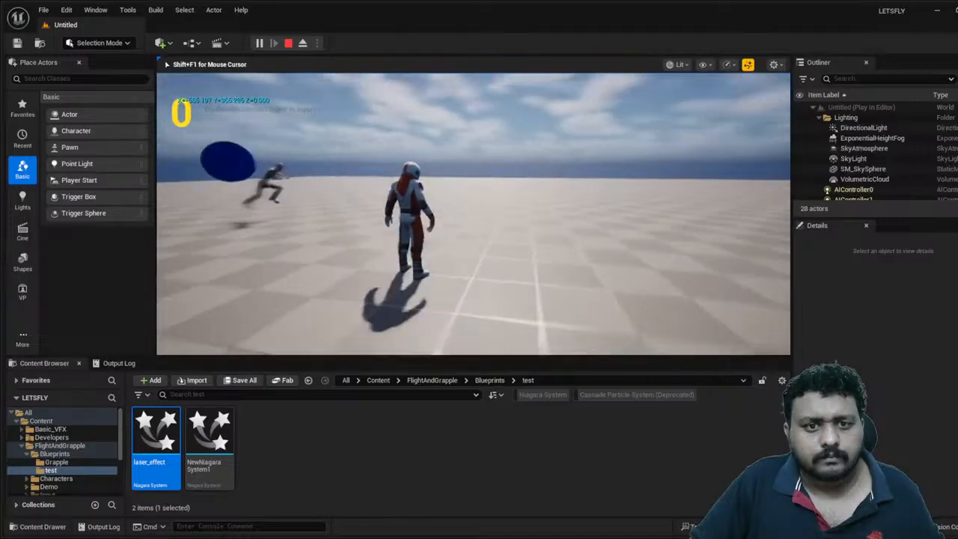
{"action": "key", "text": "Escape"}
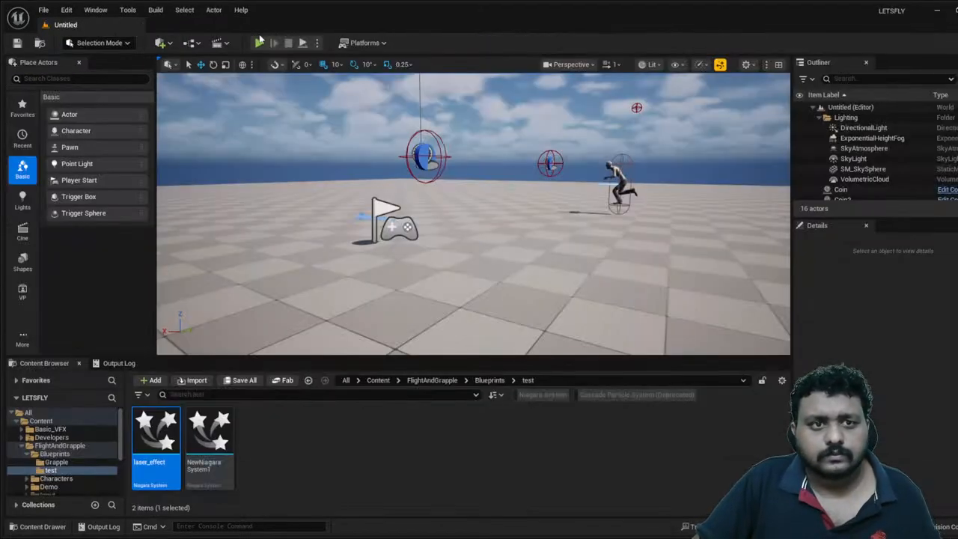
{"action": "key", "text": "alt+p"}
{"action": "key", "text": "space"}
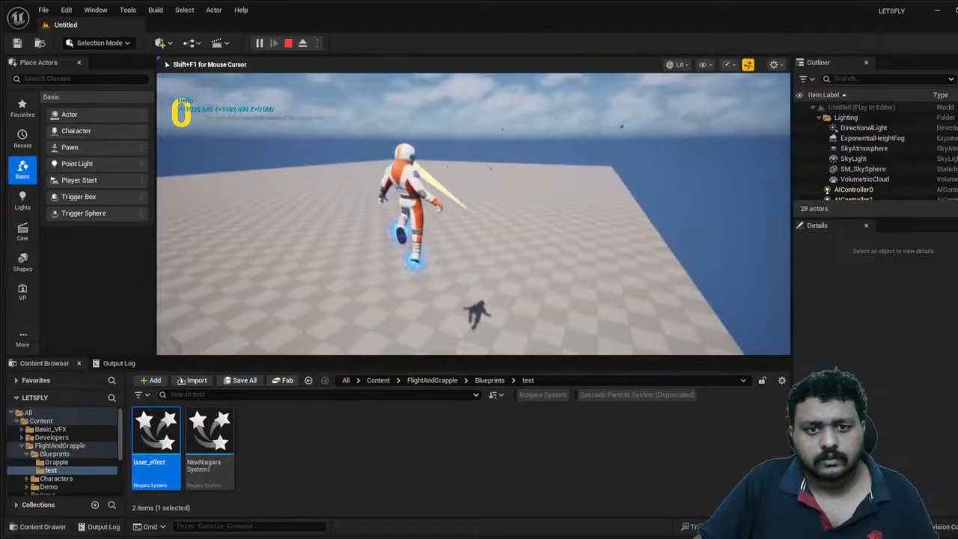
{"action": "key", "text": "Escape"}
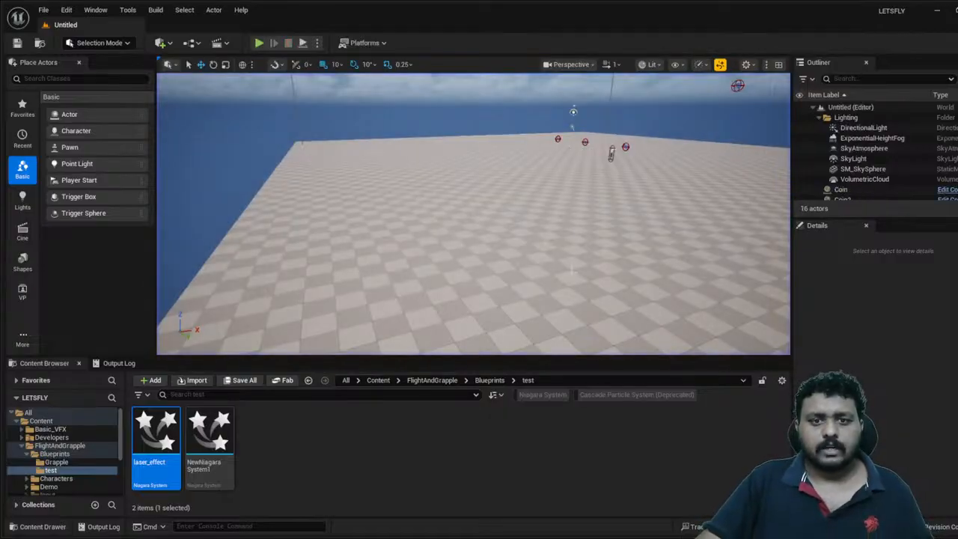
- Run the level again, flying the character past the platform's edge and back over it to check the boot effects and movement
{"action": "left_click", "coordinate": [257, 42]}
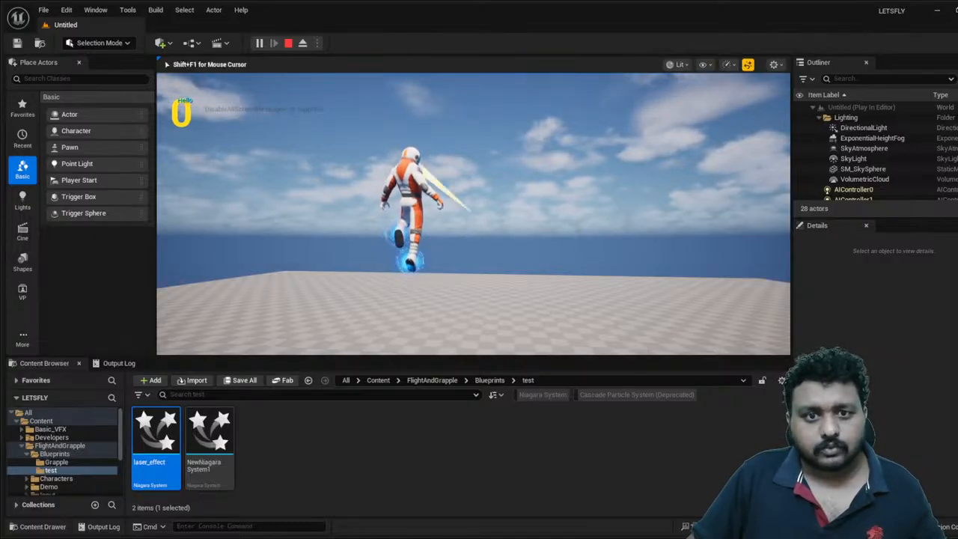
{"action": "key", "text": "w"}
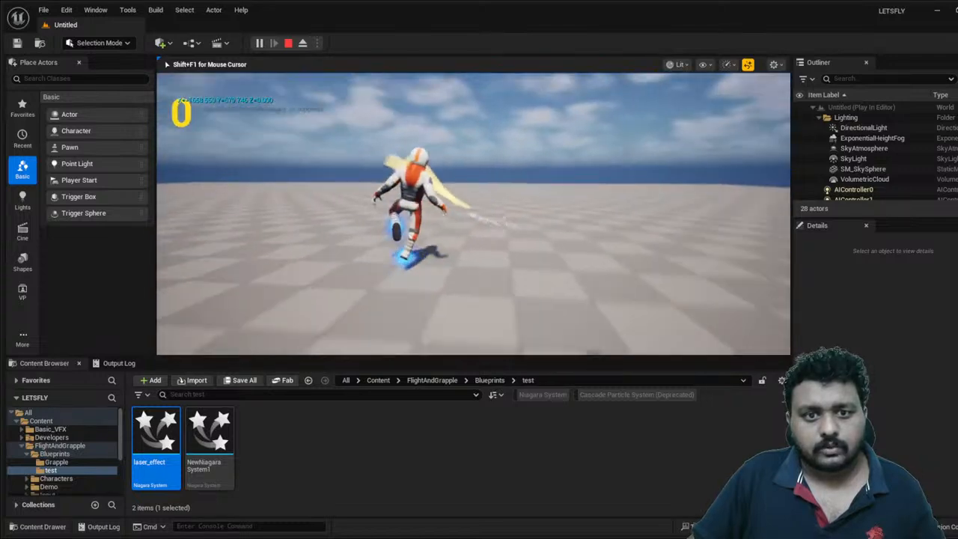
{"action": "key", "text": "w"}
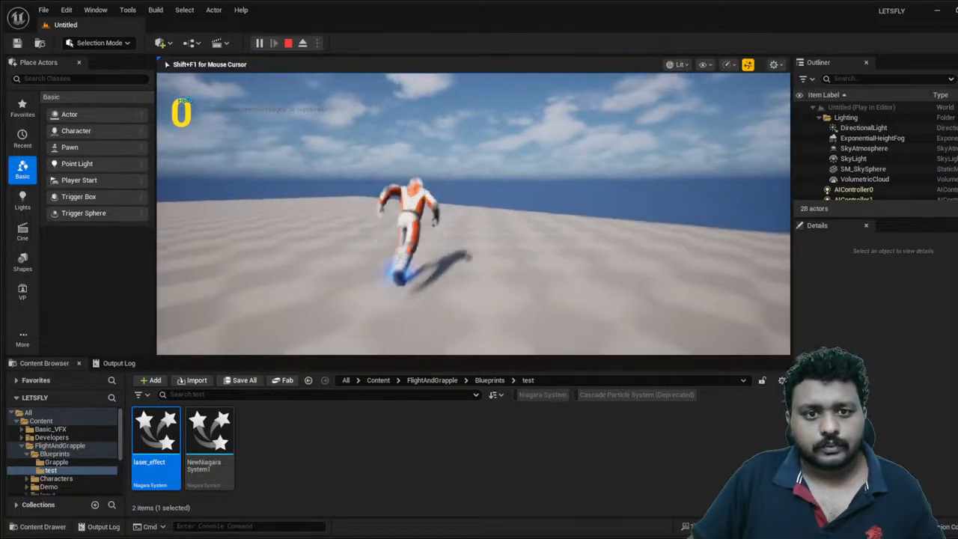
{"action": "key", "text": "w"}
{"action": "key", "text": "space"}
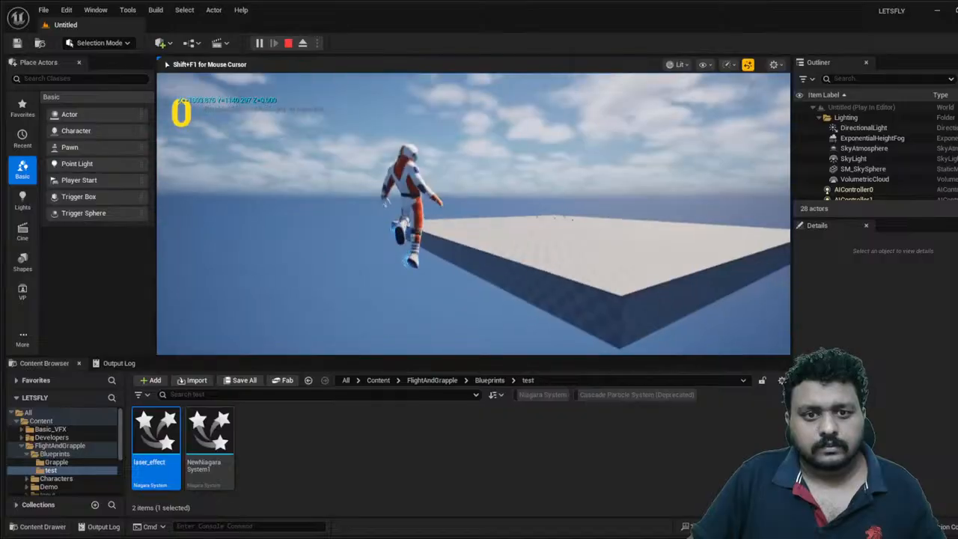
{"action": "key", "text": "w"}
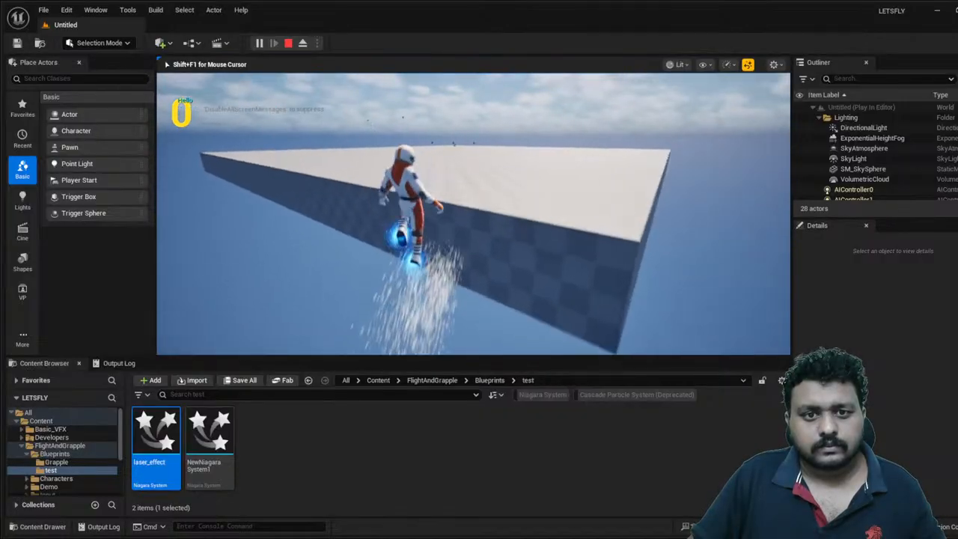
{"action": "key", "text": "w"}
{"action": "key", "text": "space"}
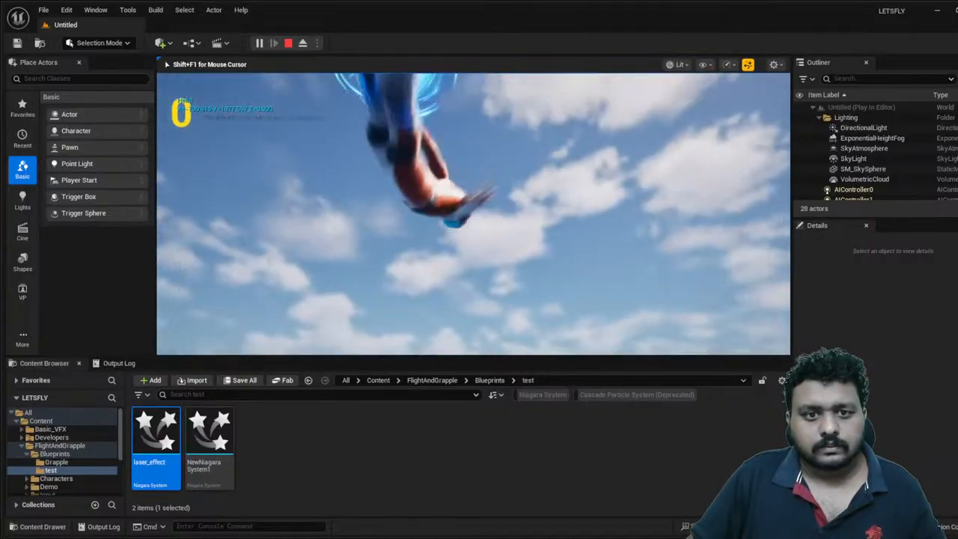
{"action": "key", "text": "w"}
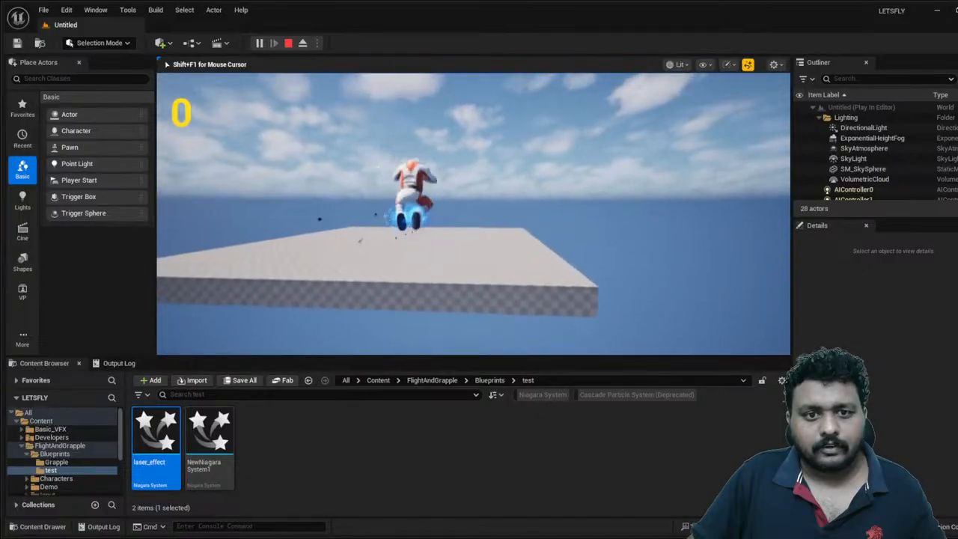
{"action": "key", "text": "w"}
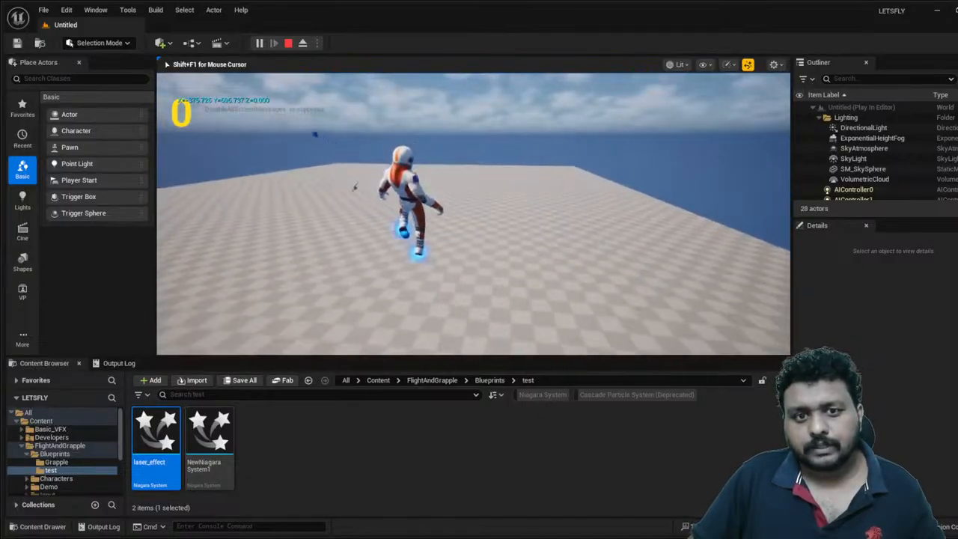
- Stop the playtest, place a Cube on the level floor, enable Simulate Physics on it and save the level
{"action": "key", "text": "Escape"}
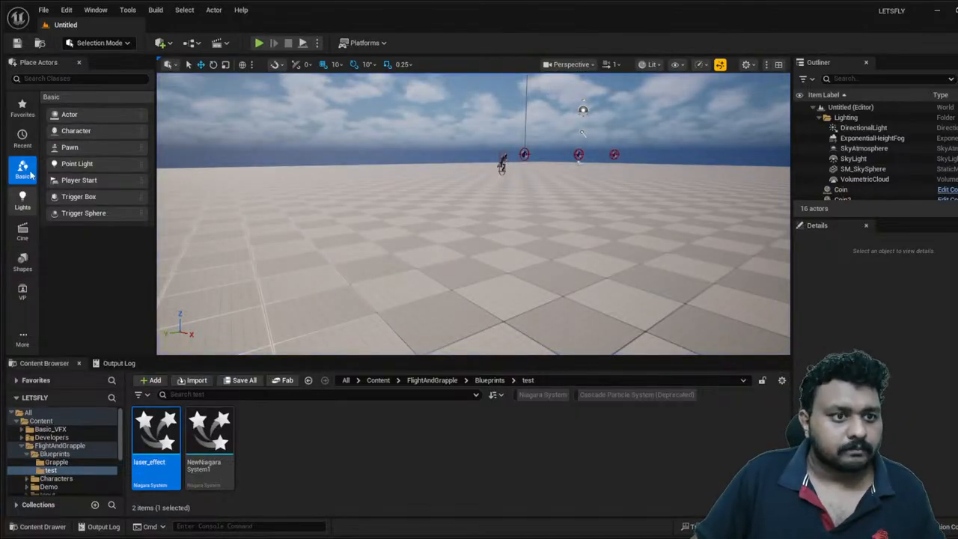
{"action": "type", "text": "cube"}
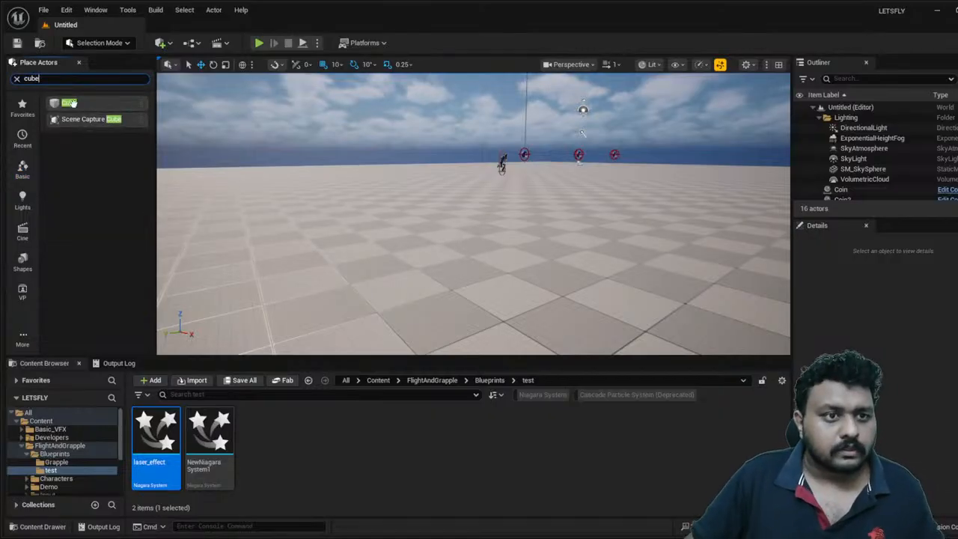
{"action": "left_click_drag", "start_coordinate": [71, 103], "coordinate": [402, 191]}
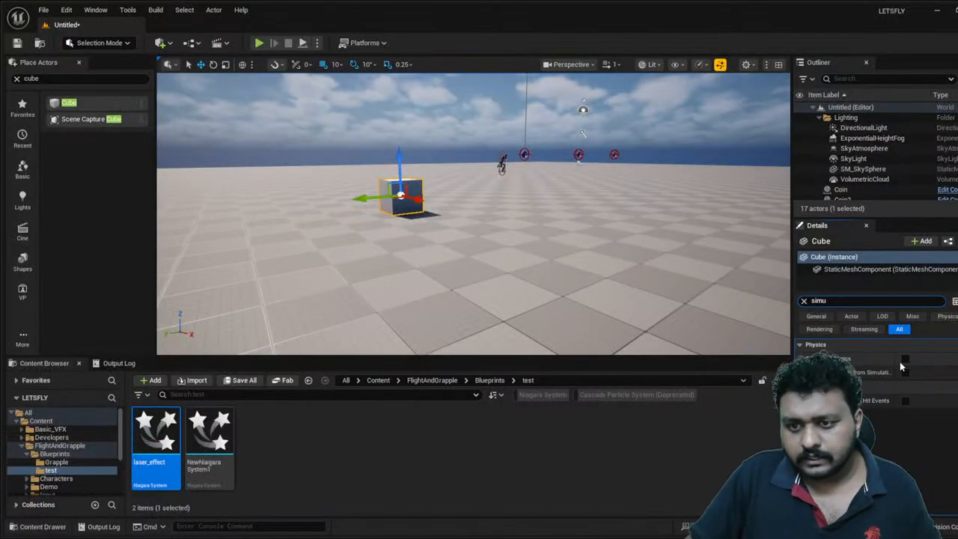
{"action": "left_click", "coordinate": [903, 359]}
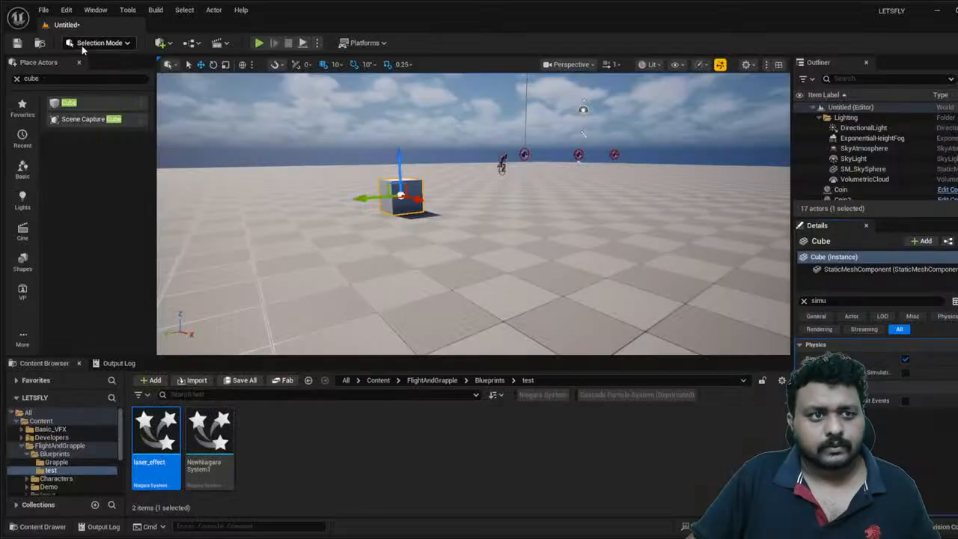
{"action": "left_click", "coordinate": [18, 44]}
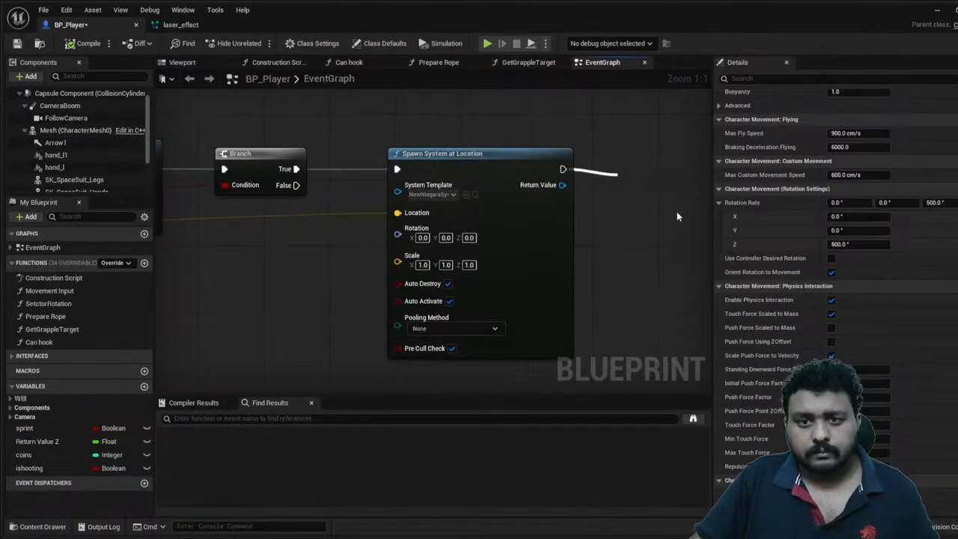
- Add an Add Impulse node targeting a Primitive Component after Spawn System at Location in BP_Player's event graph
{"action": "left_click", "coordinate": [660, 202]}
{"action": "left_click_drag", "start_coordinate": [670, 178], "coordinate": [684, 153]}
{"action": "right_click_drag", "start_coordinate": [593, 160], "coordinate": [535, 160]}
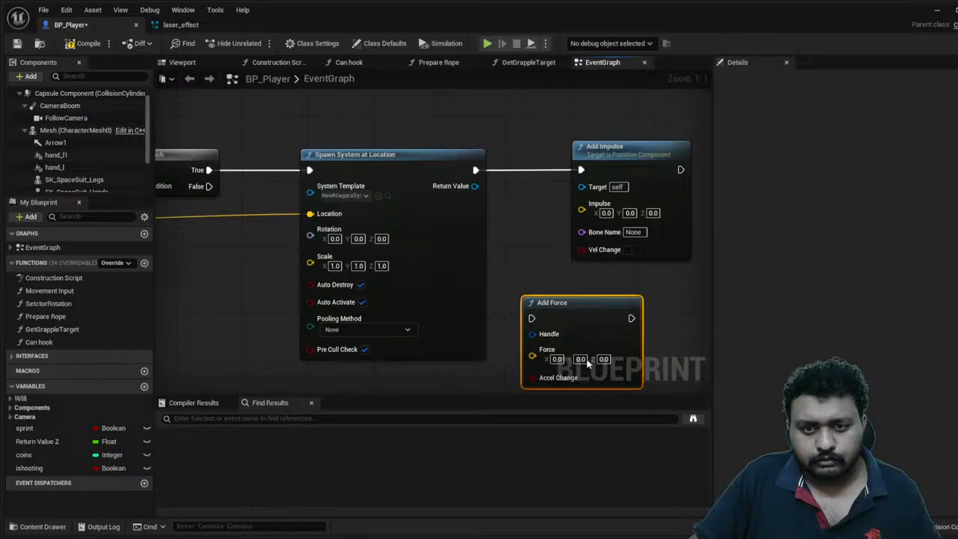
- Delete the unconnected Add Force node below the Add Impulse node
{"action": "right_click_drag", "start_coordinate": [659, 309], "coordinate": [615, 230]}
{"action": "left_click_drag", "start_coordinate": [530, 232], "coordinate": [580, 238]}
{"action": "mouse_move", "coordinate": [580, 238]}
{"action": "right_mouse_down"}
{"action": "mouse_move", "coordinate": [584, 259]}
{"action": "mouse_move", "coordinate": [524, 211]}
{"action": "mouse_move", "coordinate": [738, 212]}
{"action": "right_mouse_up"}
{"action": "key", "text": "Delete"}
- Try to wire the line trace's Out Hit Actor output to the Add Impulse node's Target
{"action": "scroll", "coordinate": [453, 209], "scroll_direction": "down", "scroll_amount": 3}
{"action": "right_click_drag", "start_coordinate": [279, 171], "coordinate": [484, 165]}
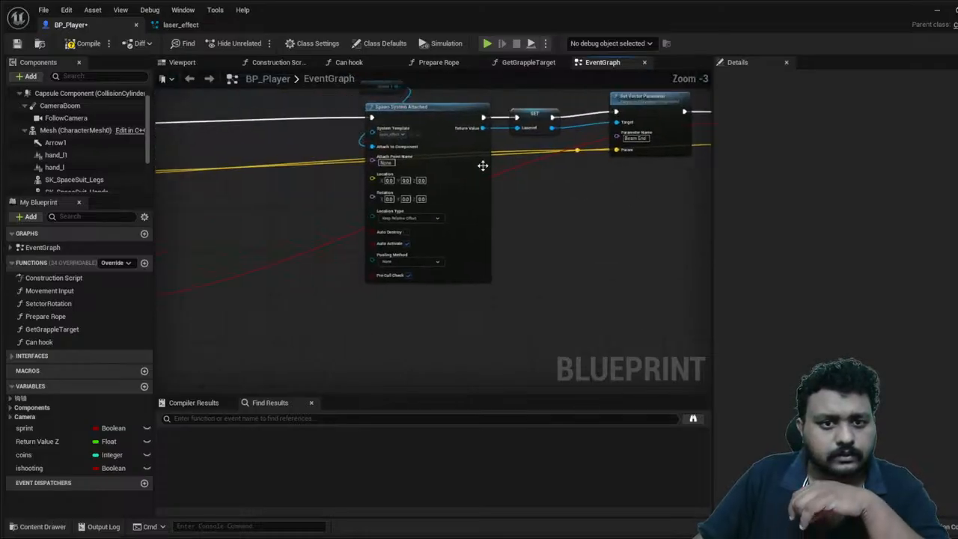
{"action": "scroll", "coordinate": [483, 165], "scroll_direction": "up", "scroll_amount": 3}
{"action": "right_click_drag", "start_coordinate": [331, 187], "coordinate": [683, 173]}
{"action": "right_click_drag", "start_coordinate": [424, 180], "coordinate": [481, 180]}
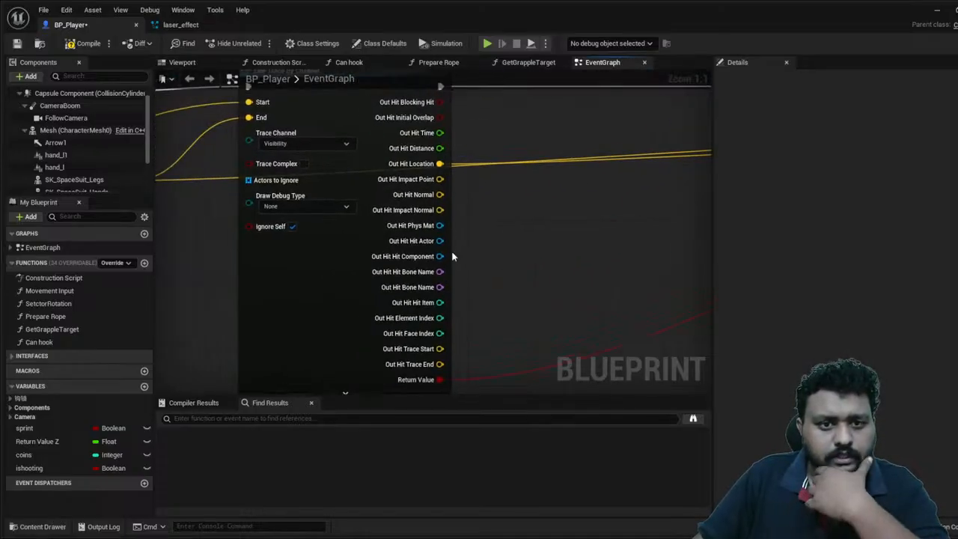
{"action": "left_click_drag", "start_coordinate": [416, 240], "coordinate": [660, 203]}
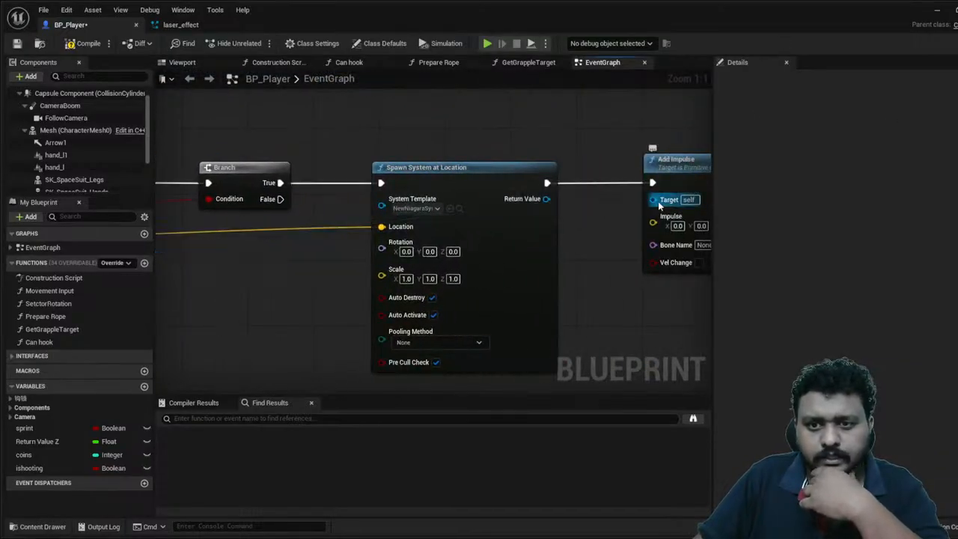
{"action": "right_click_drag", "start_coordinate": [658, 201], "coordinate": [488, 196]}
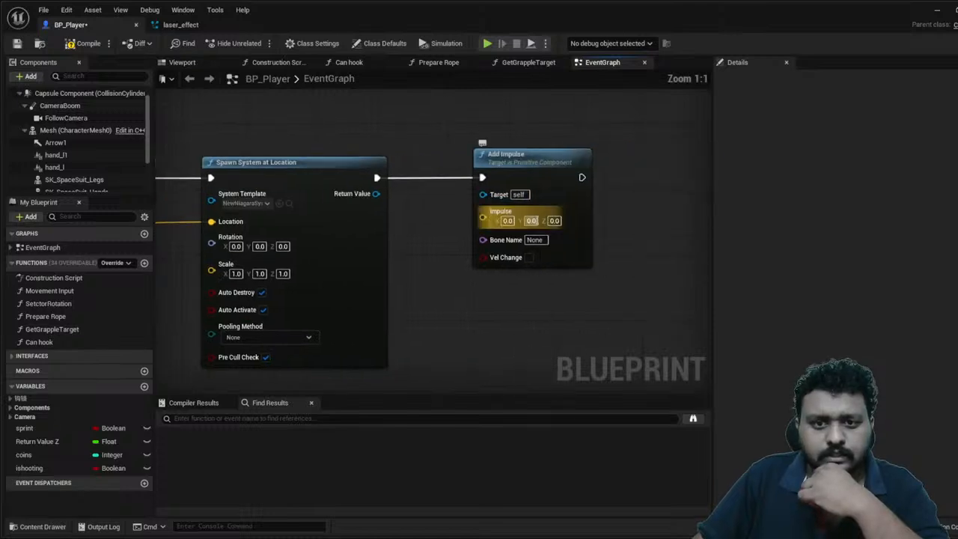
- Wire the hit location line feeding Spawn System at Location into the Add Impulse node's Impulse input as well
{"action": "right_click_drag", "start_coordinate": [417, 232], "coordinate": [634, 208]}
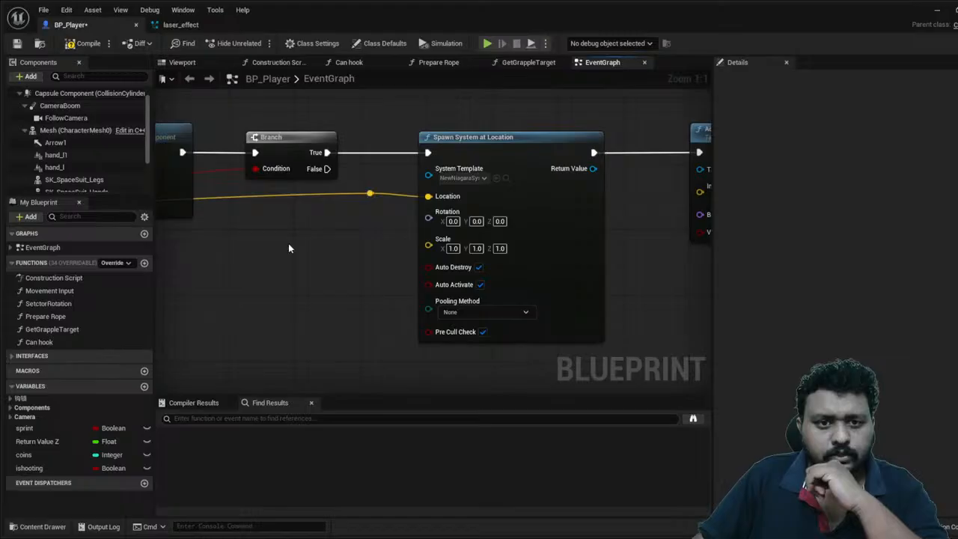
{"action": "right_click_drag", "start_coordinate": [288, 243], "coordinate": [268, 219]}
{"action": "left_click_drag", "start_coordinate": [380, 192], "coordinate": [628, 187]}
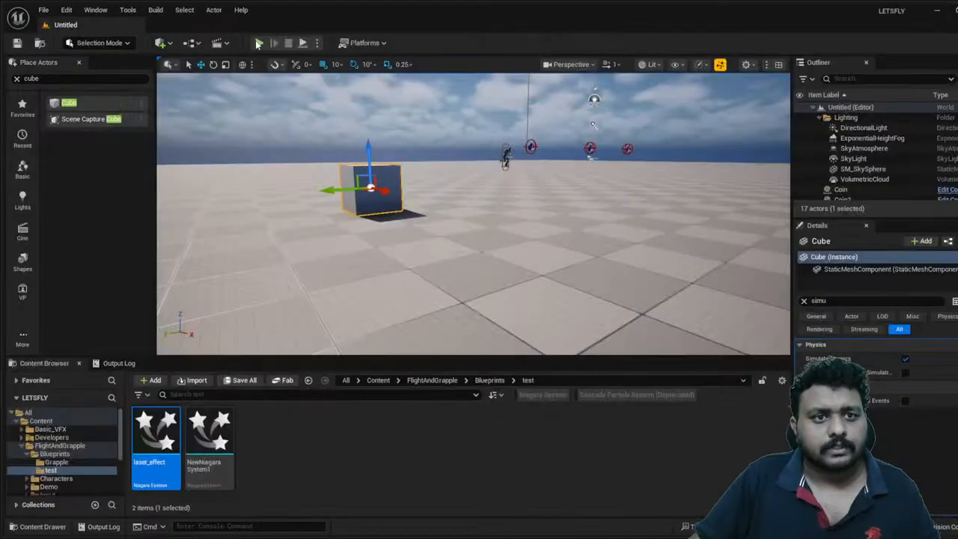
- Try to playtest the level with the new impulse logic and close the Message Log
{"action": "left_click", "coordinate": [258, 43]}
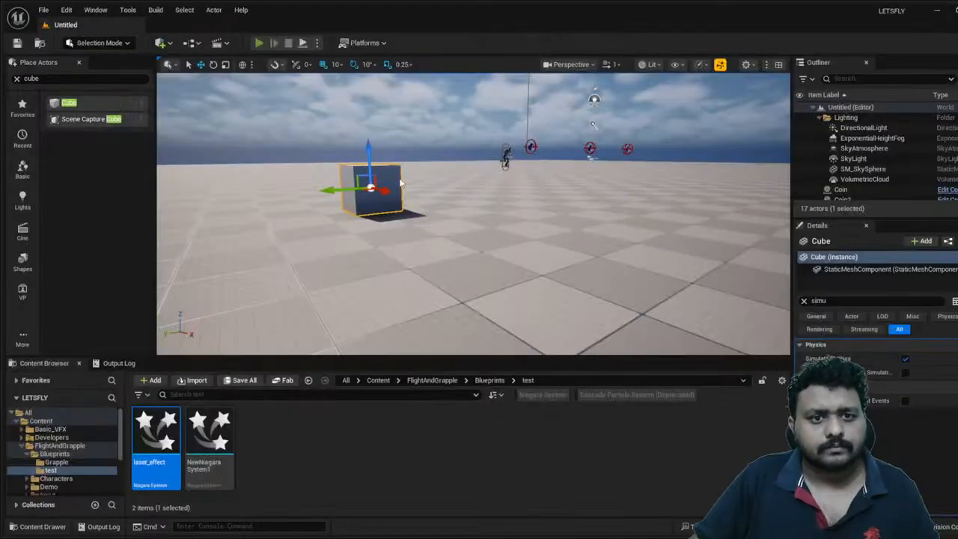
{"action": "key", "text": "Escape"}
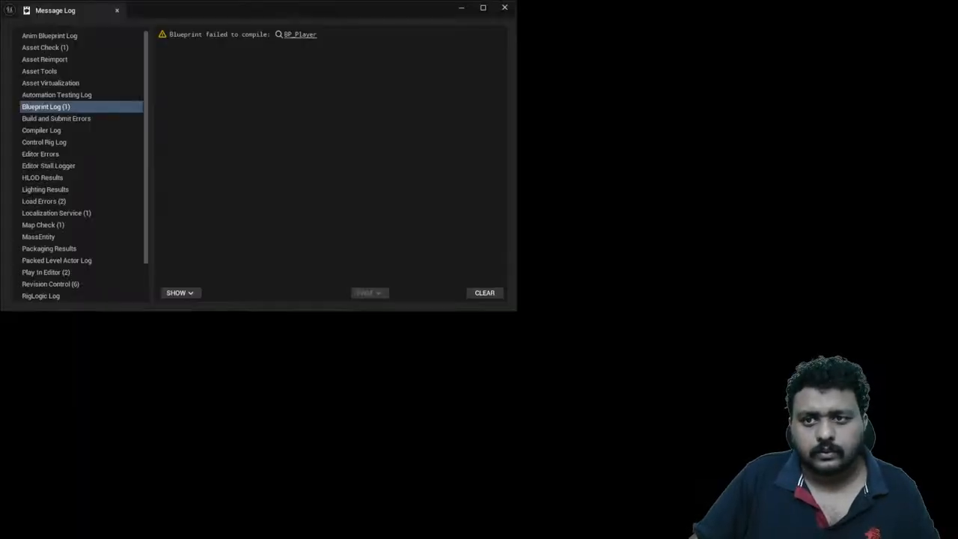
{"action": "left_click", "coordinate": [504, 7]}
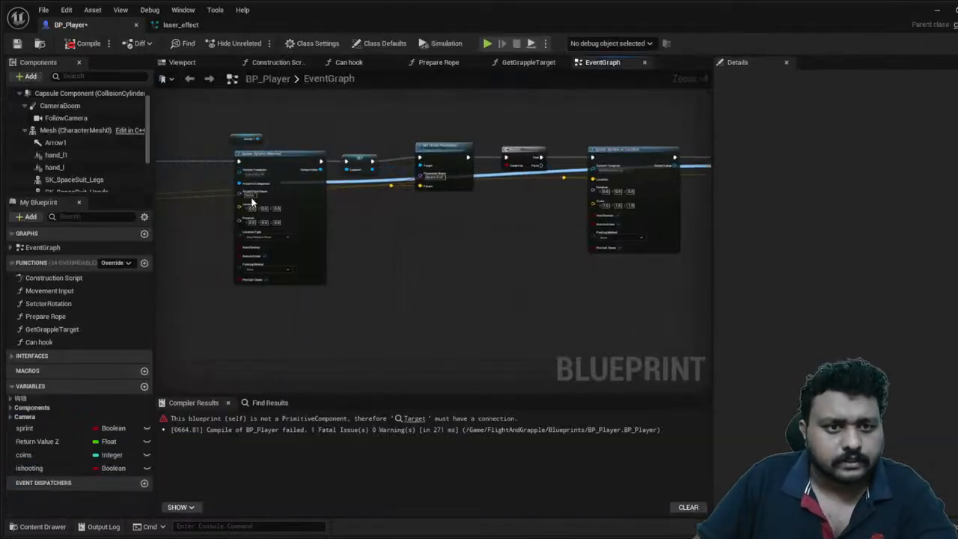
- Connect the line trace's Out Hit Component output to the Add Impulse node's Target
{"action": "left_click_drag", "start_coordinate": [257, 199], "coordinate": [198, 293]}
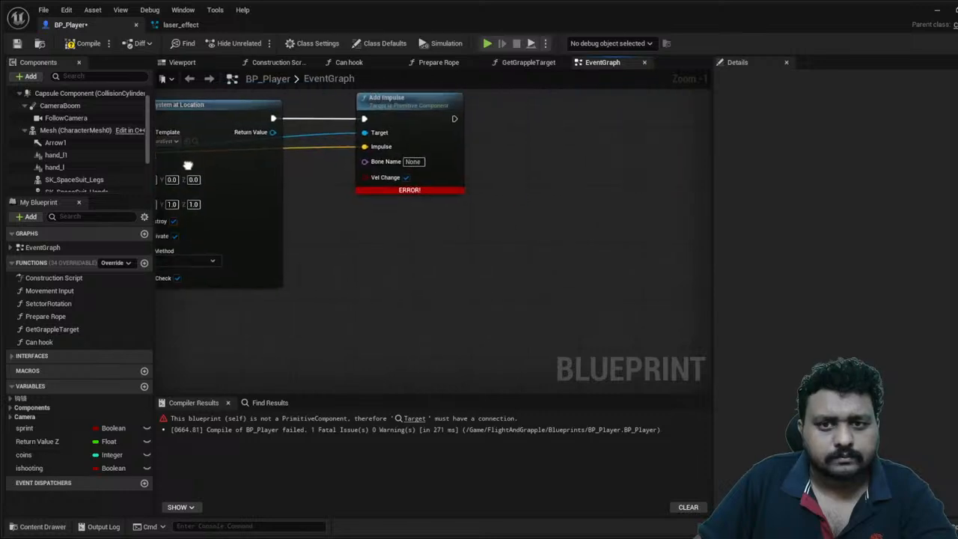
{"action": "scroll", "coordinate": [365, 147], "scroll_direction": "up", "scroll_amount": 1}
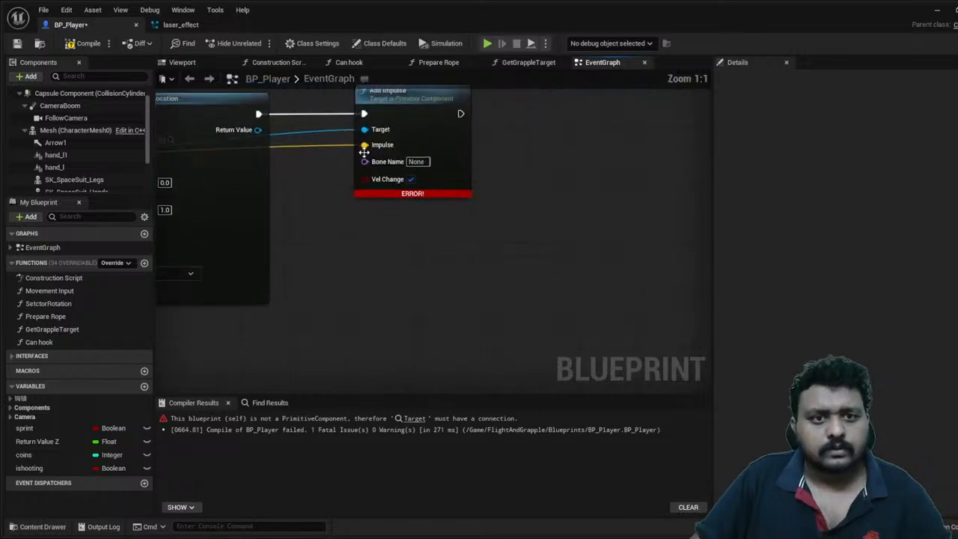
- Disconnect the Impulse input of Add Impulse, set its X, Y and Z to 100 and compile BP_Player
{"action": "left_click_drag", "start_coordinate": [365, 149], "coordinate": [319, 180], "text": "ctrl"}
{"action": "left_click", "coordinate": [391, 155]}
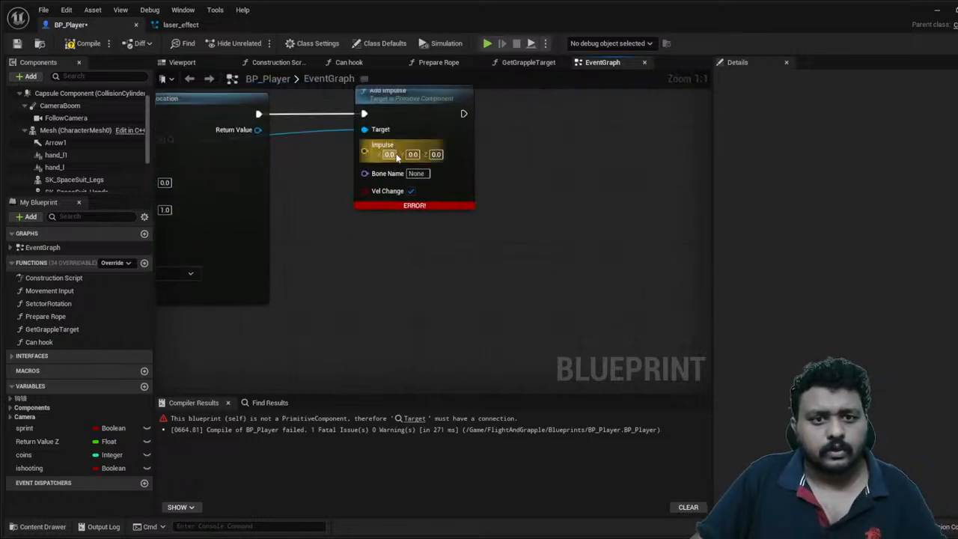
{"action": "type", "text": "100"}
{"action": "key", "text": "Tab"}
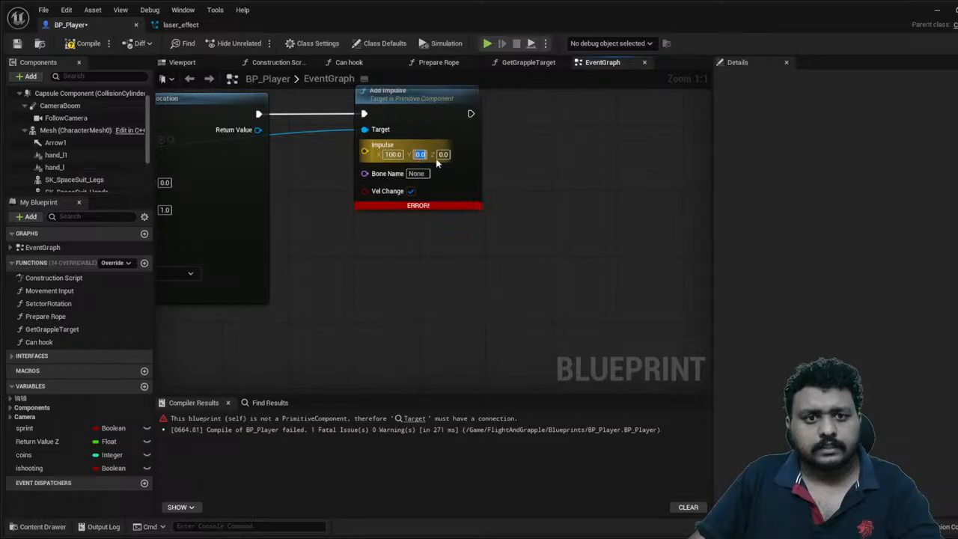
{"action": "type", "text": "100"}
{"action": "key", "text": "Tab"}
{"action": "type", "text": "100"}
{"action": "key", "text": "Return"}
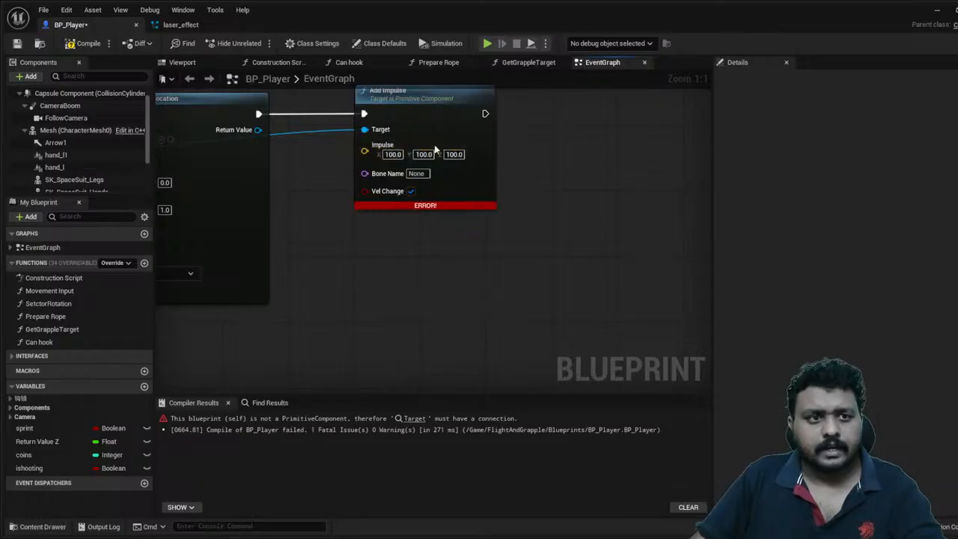
{"action": "key", "text": "F7"}
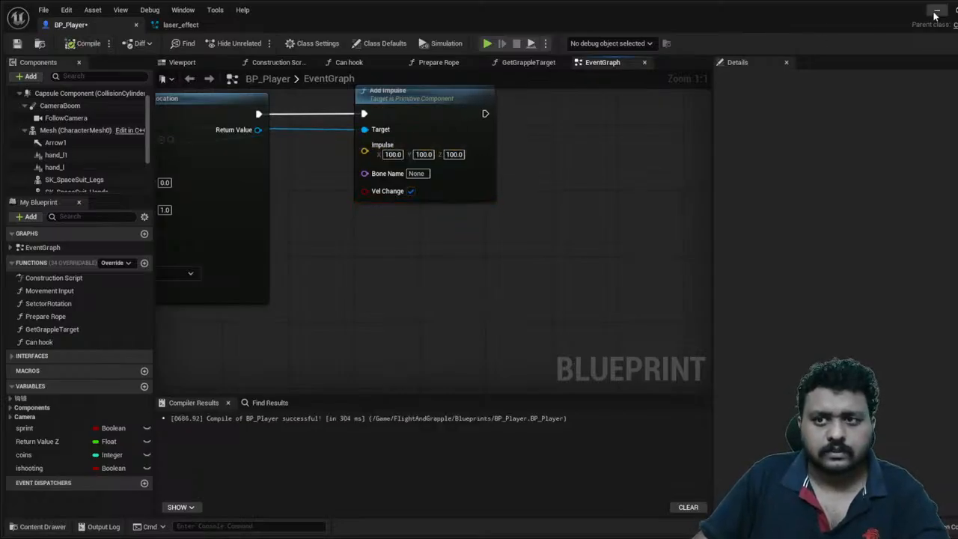
- Playtest the level by flying toward the cube and firing the laser at it, and close the Message Log after stopping
{"action": "left_click", "coordinate": [936, 11]}
{"action": "left_click", "coordinate": [259, 43]}
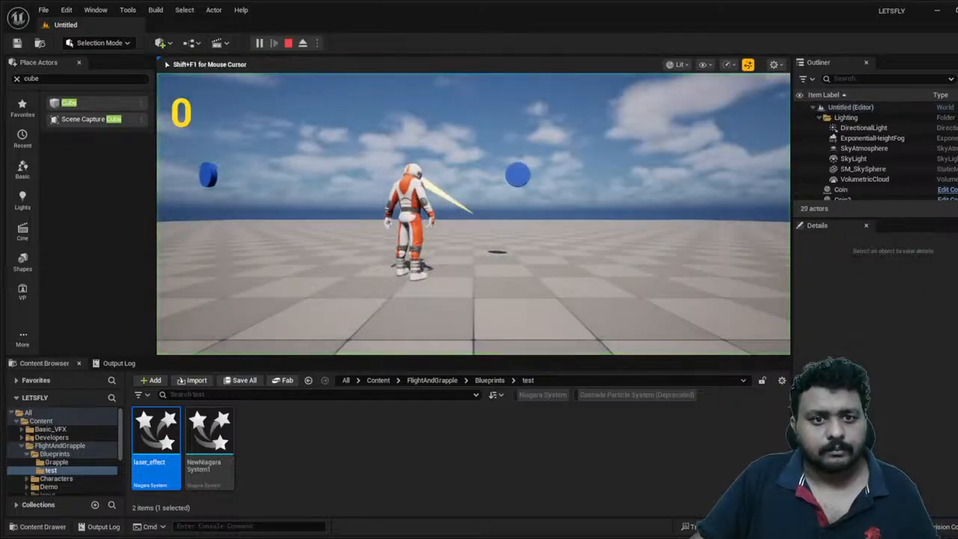
{"action": "key", "text": "space"}
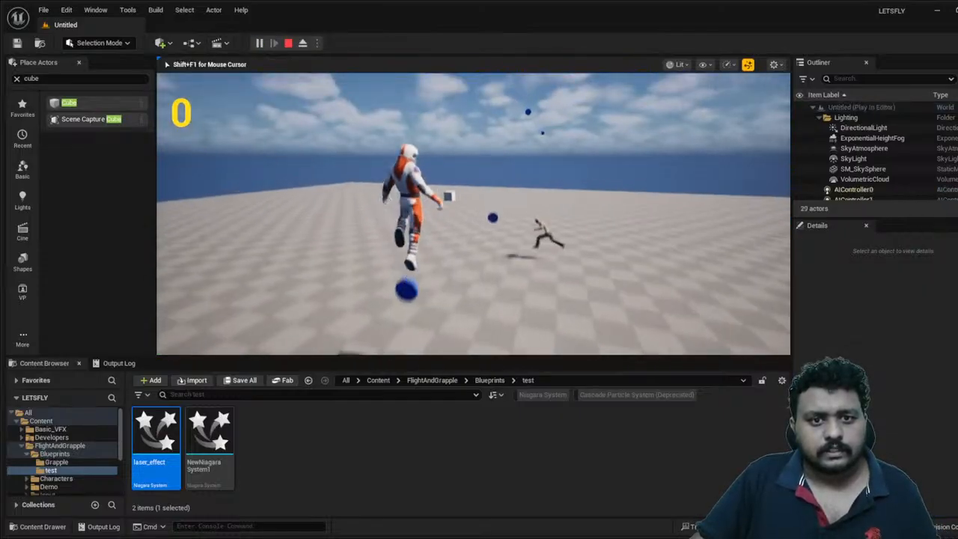
{"action": "key", "text": "space"}
{"action": "key", "text": "e"}
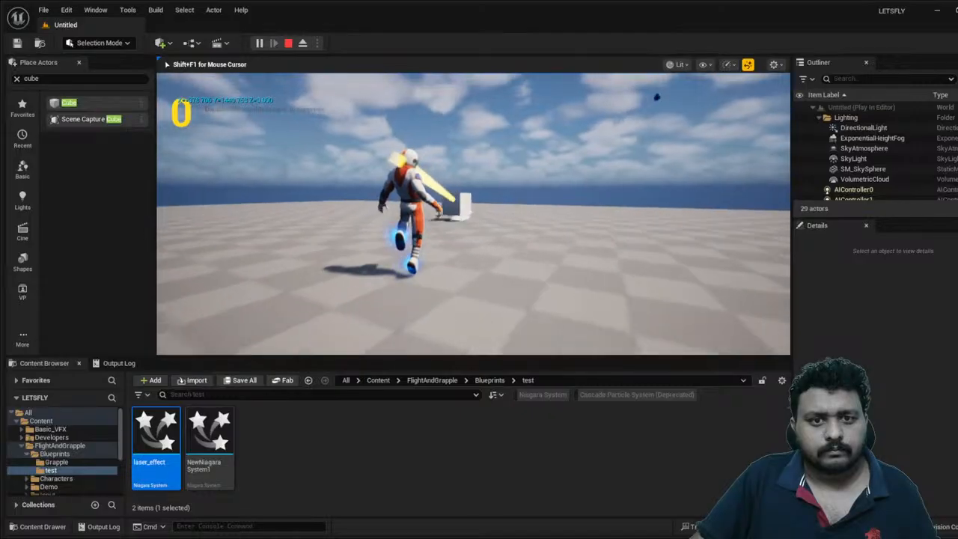
{"action": "key", "text": "e"}
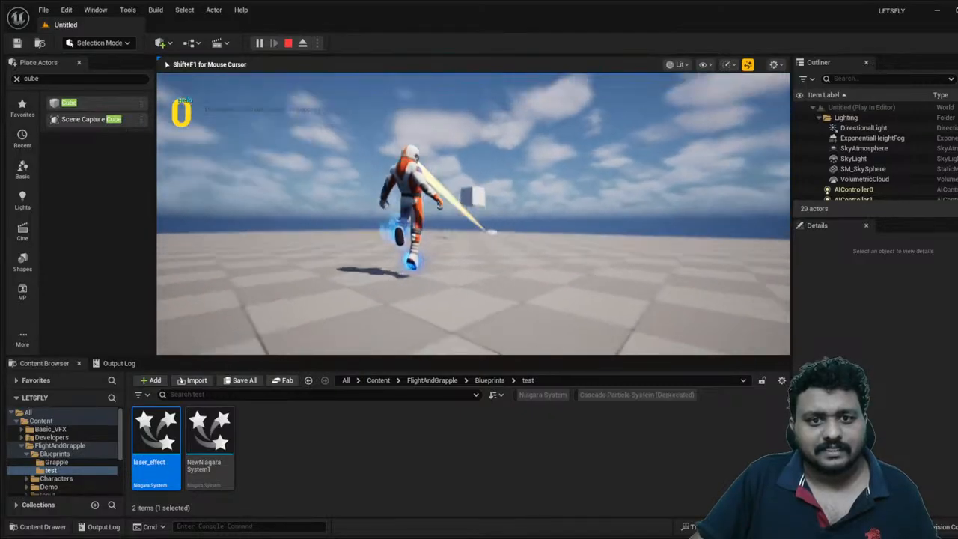
{"action": "key", "text": "e"}
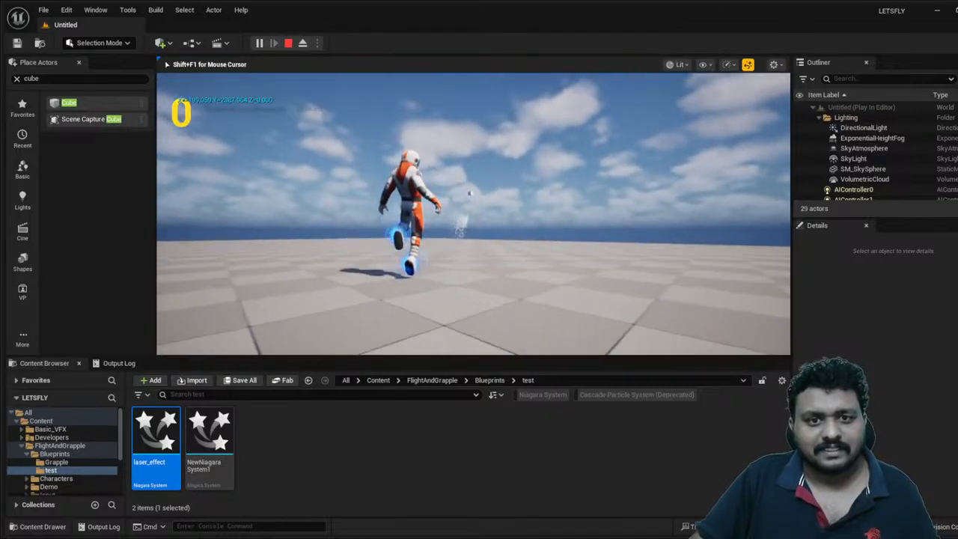
{"action": "key", "text": "Escape"}
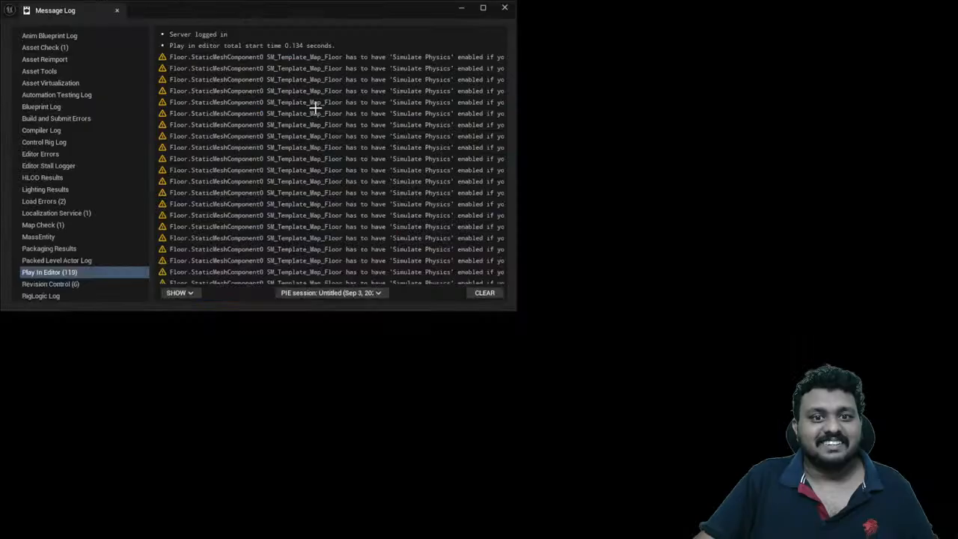
{"action": "left_click", "coordinate": [505, 8]}
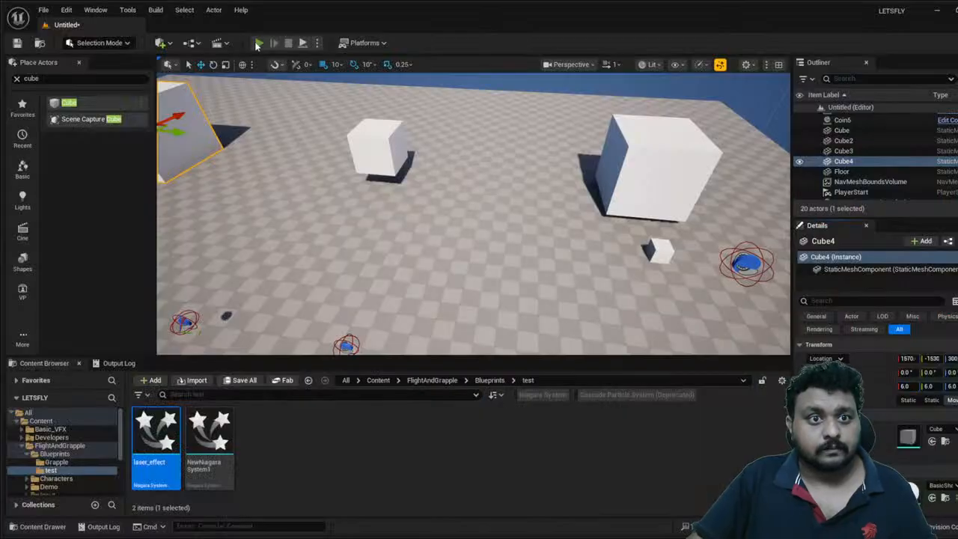
- Playtest the level with the additional cubes, and read the full Play In Editor warnings in the Message Log
{"action": "left_click", "coordinate": [258, 42]}
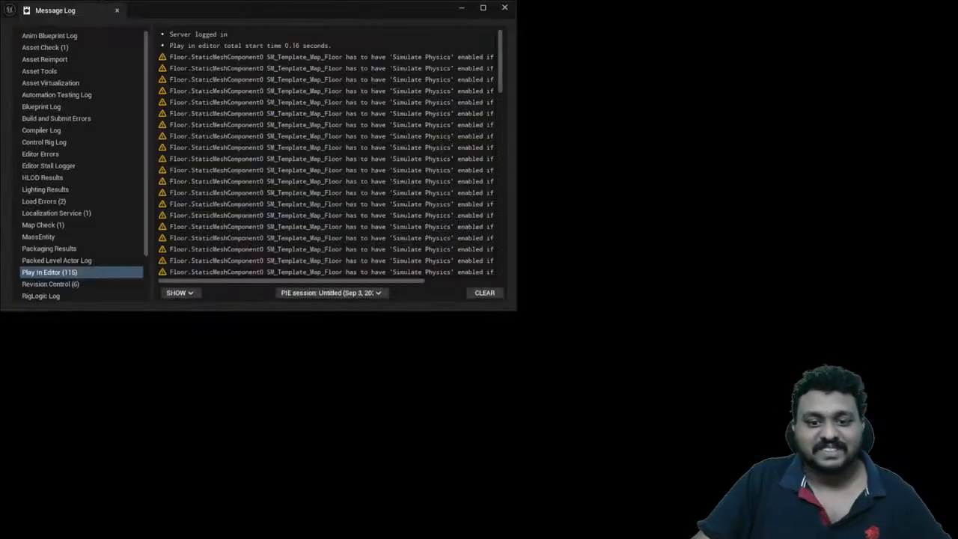
{"action": "left_click_drag", "start_coordinate": [236, 278], "coordinate": [317, 278]}
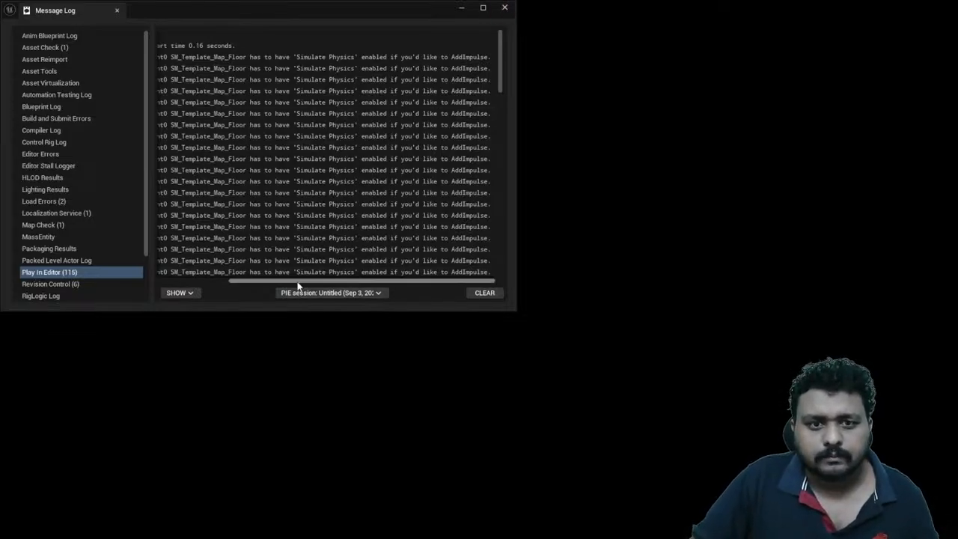
{"action": "left_click_drag", "start_coordinate": [299, 279], "coordinate": [211, 278]}
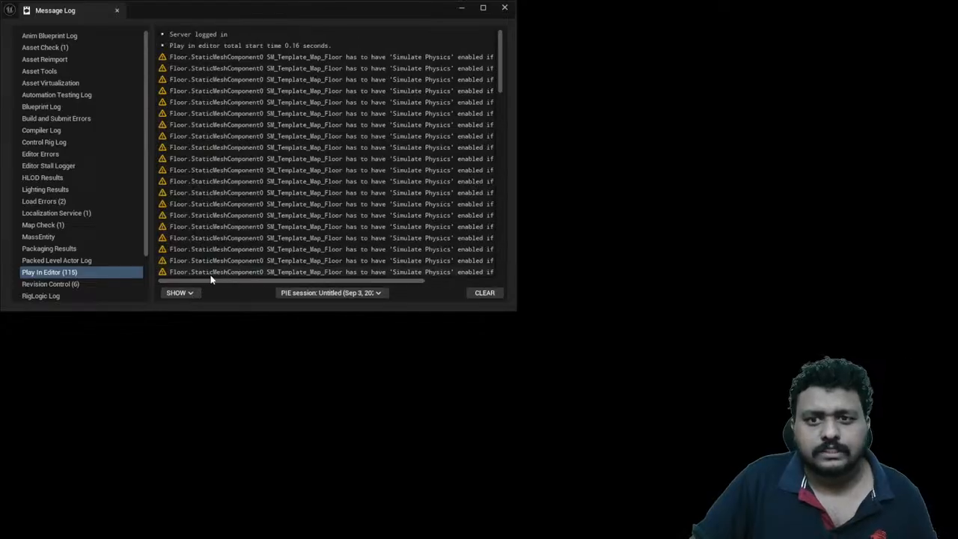
{"action": "left_click", "coordinate": [504, 7]}
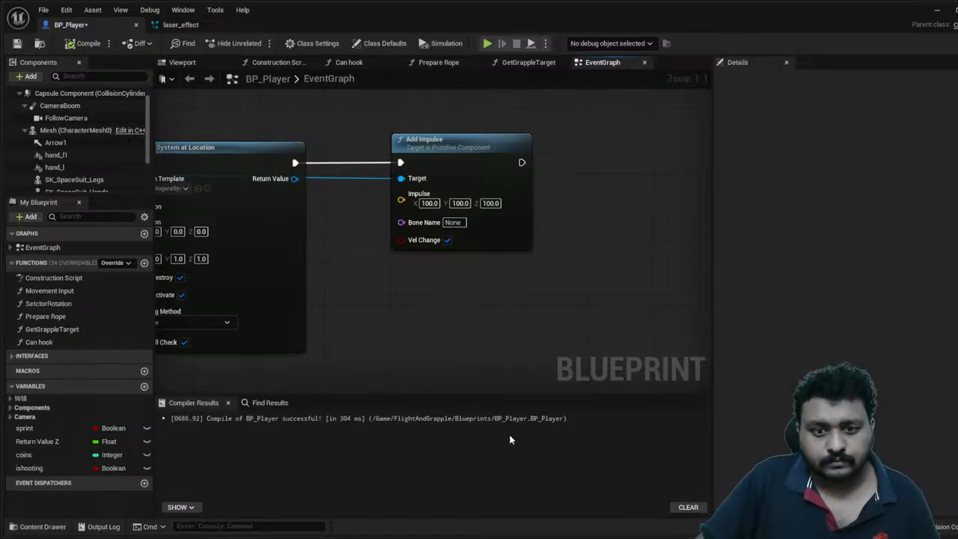
{"action": "left_click", "coordinate": [497, 509]}
{"action": "left_click_drag", "start_coordinate": [491, 316], "coordinate": [484, 301]}
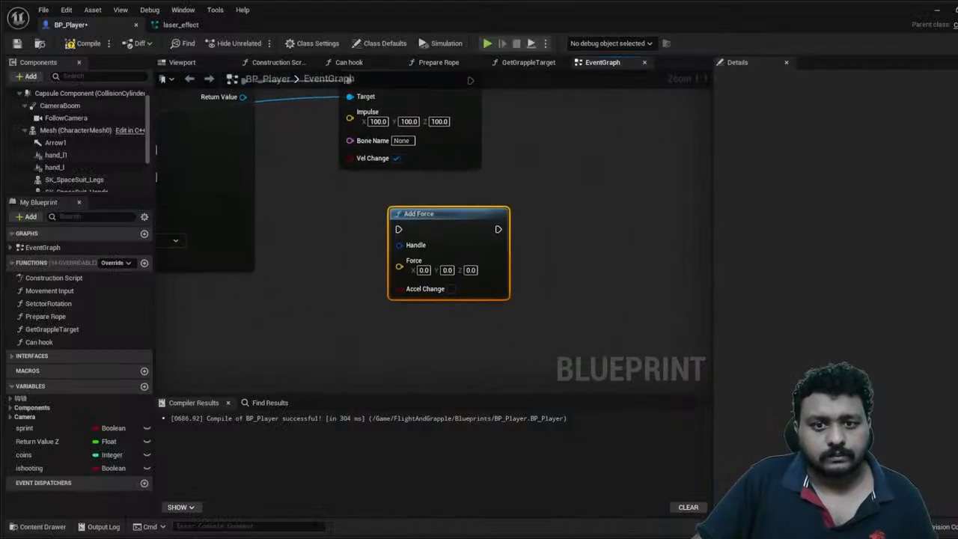
{"action": "right_click_drag", "start_coordinate": [646, 223], "coordinate": [629, 257]}
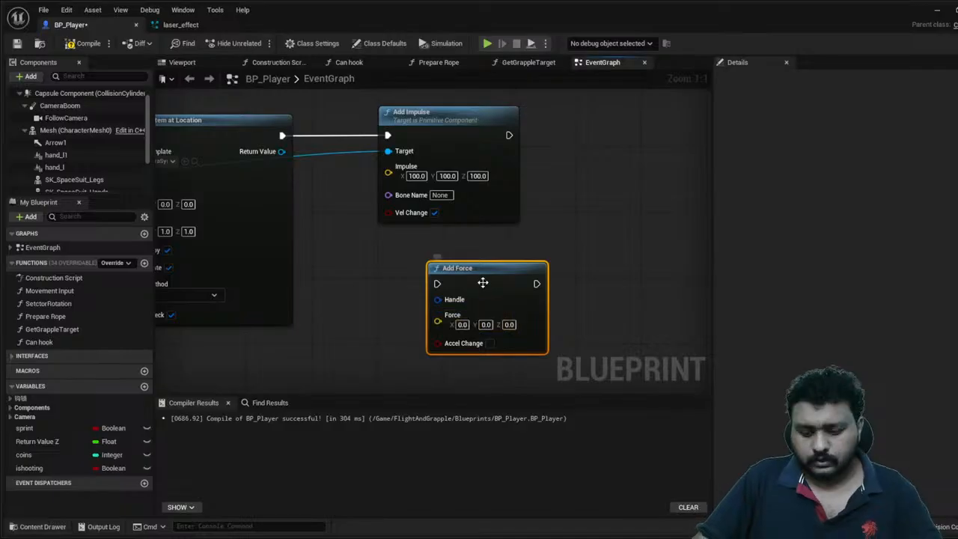
{"action": "key", "text": "Delete"}
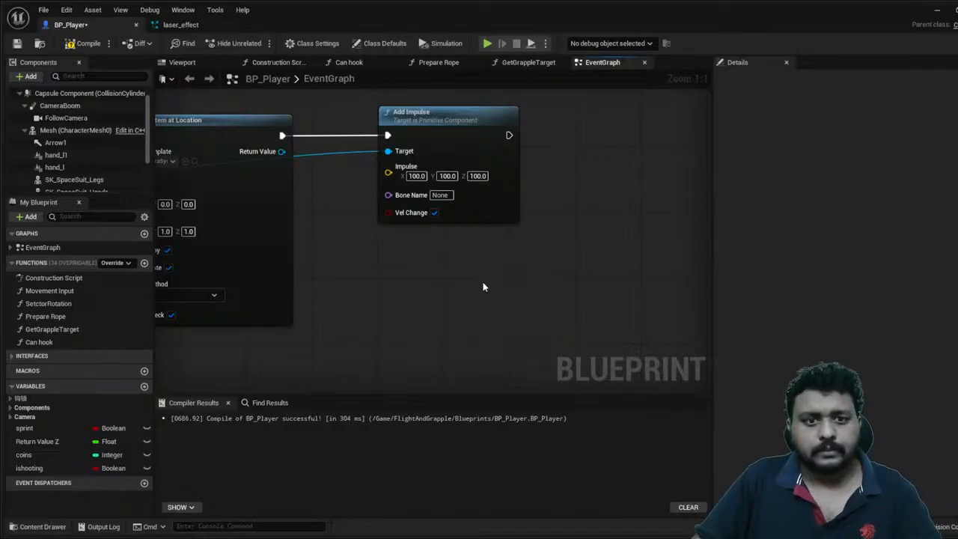
- Compile and save BP_Player, and playtest the level by flying among the cubes and firing the laser at them
{"action": "left_click", "coordinate": [75, 43]}
{"action": "left_click", "coordinate": [17, 44]}
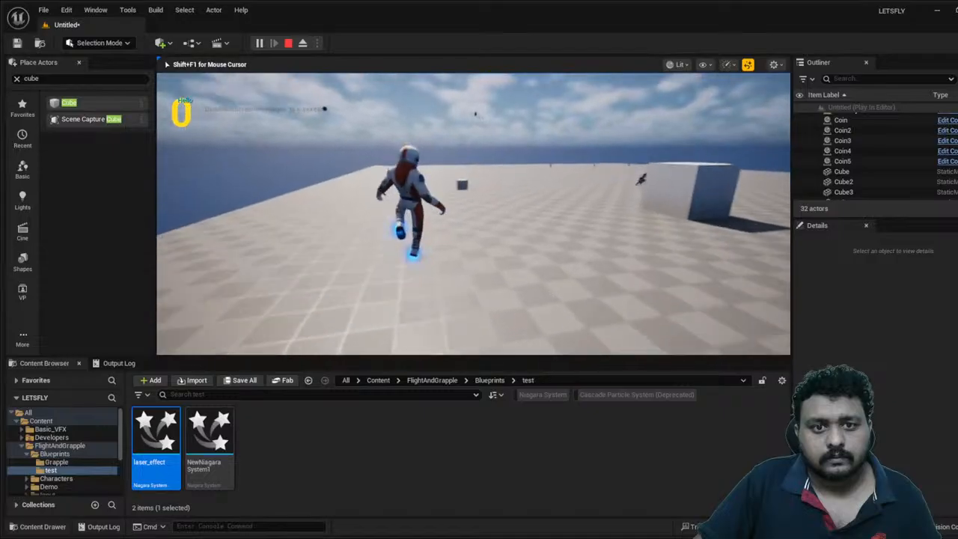
{"action": "key", "text": "w"}
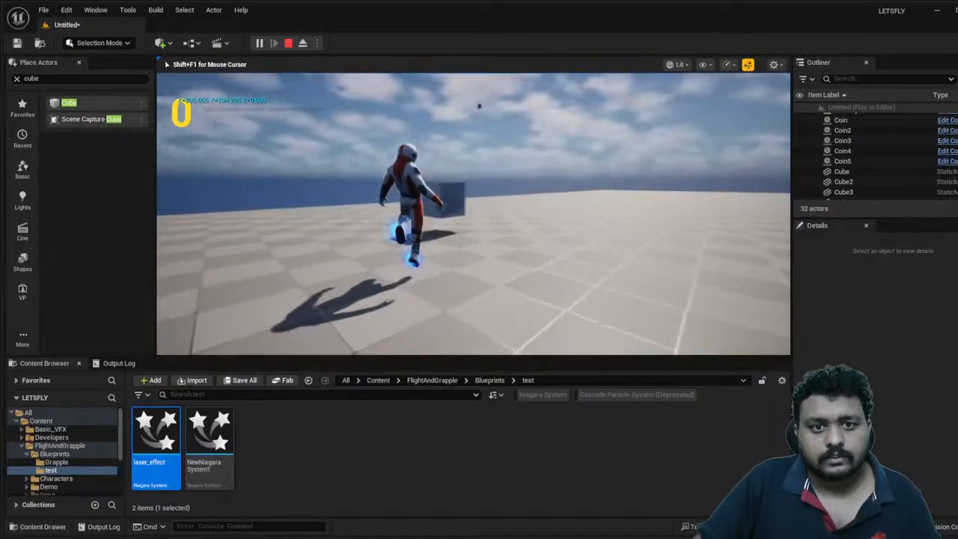
{"action": "key", "text": "w"}
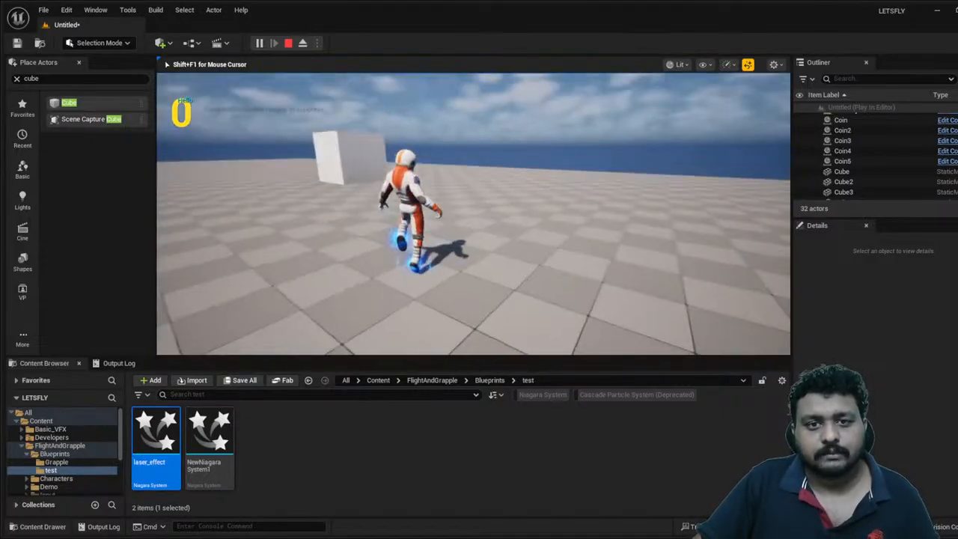
{"action": "key", "text": "w"}
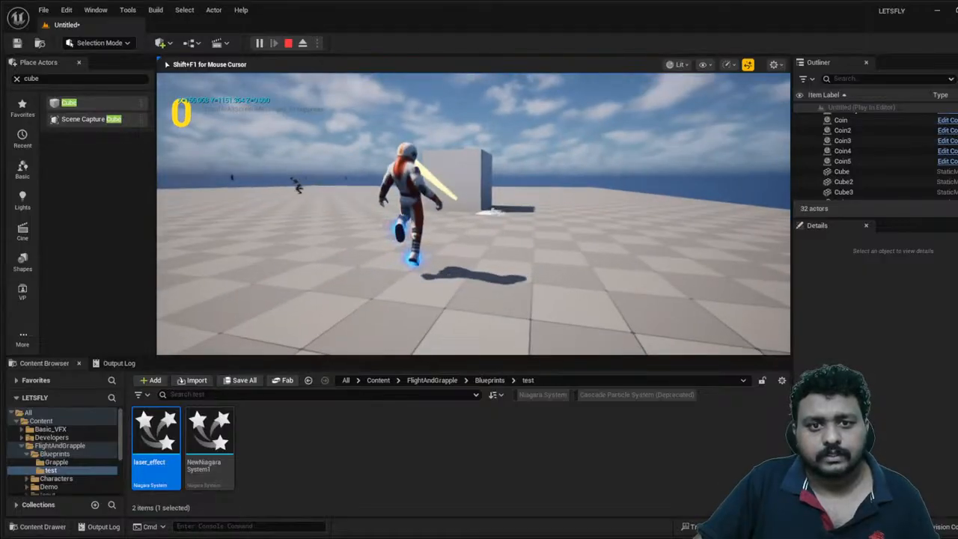
{"action": "key", "text": "Escape"}
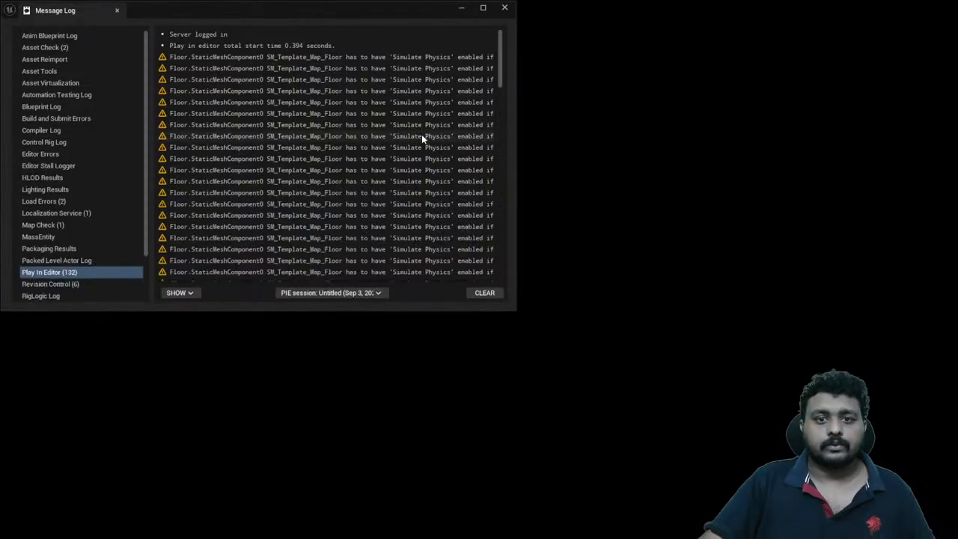
{"action": "left_click", "coordinate": [505, 8]}
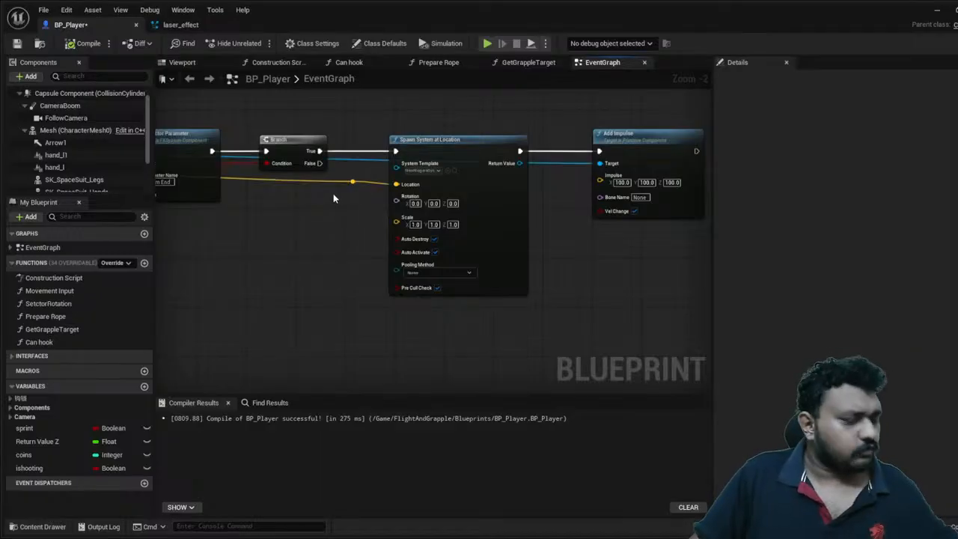
{"action": "right_click_drag", "start_coordinate": [264, 239], "coordinate": [900, 216]}
{"action": "scroll", "coordinate": [249, 229], "scroll_direction": "up", "scroll_amount": 2}
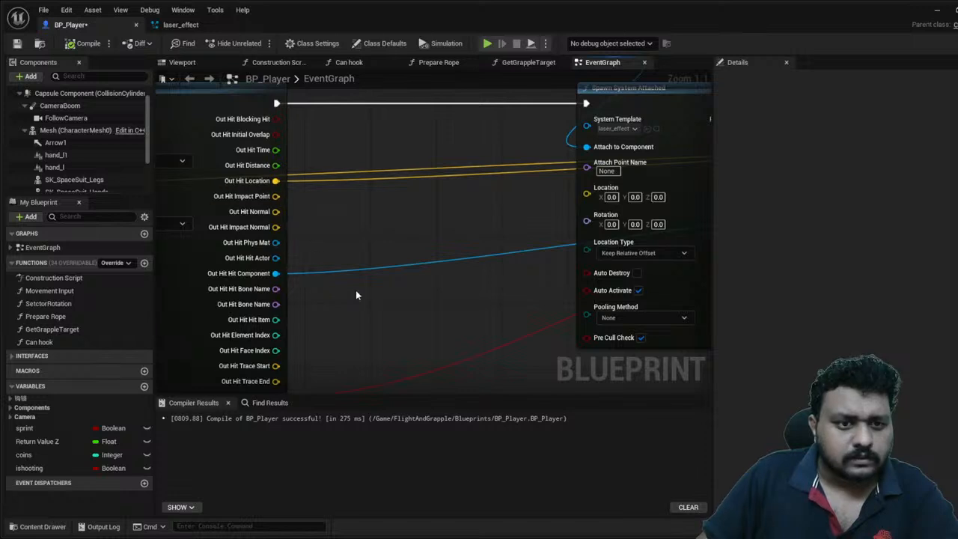
{"action": "right_click_drag", "start_coordinate": [376, 331], "coordinate": [324, 313]}
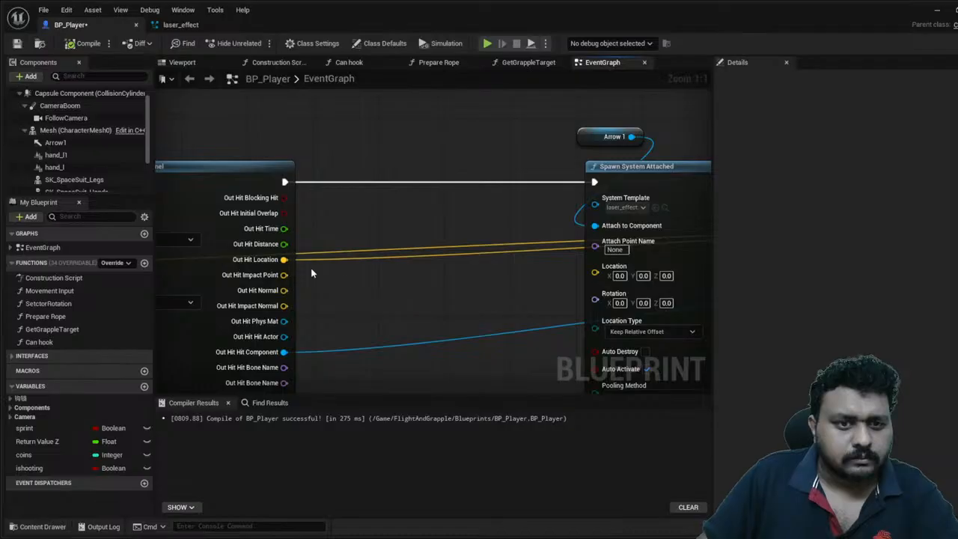
{"action": "left_click_drag", "start_coordinate": [284, 259], "coordinate": [455, 305]}
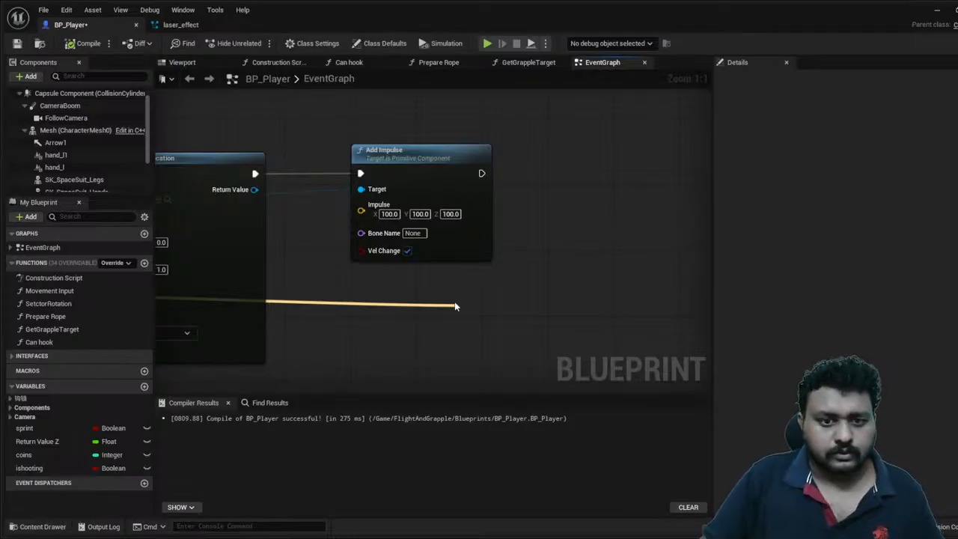
{"action": "left_click", "coordinate": [294, 297]}
{"action": "scroll", "coordinate": [306, 296], "scroll_direction": "down", "scroll_amount": 3}
{"action": "right_click_drag", "start_coordinate": [305, 296], "coordinate": [685, 287]}
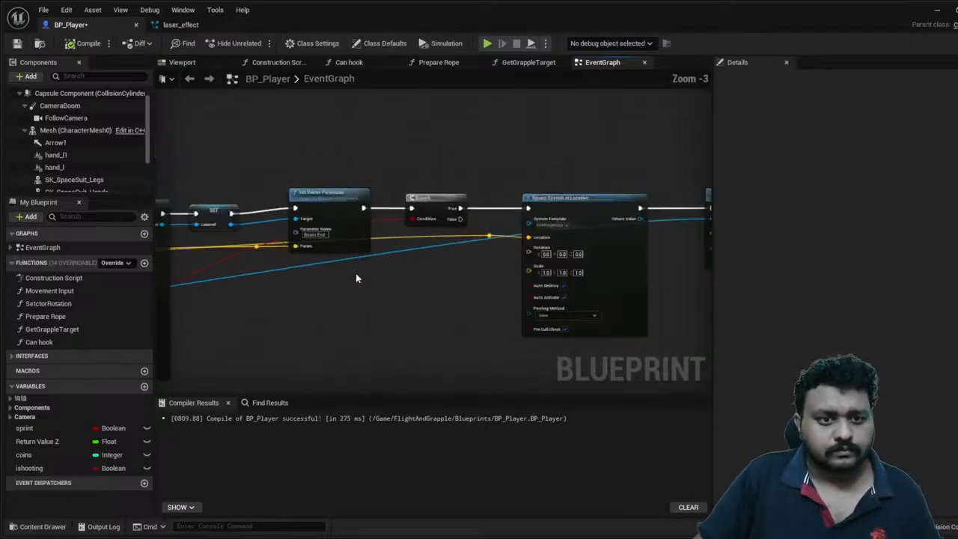
{"action": "right_click_drag", "start_coordinate": [217, 279], "coordinate": [368, 278]}
{"action": "scroll", "coordinate": [293, 281], "scroll_direction": "up", "scroll_amount": 1}
{"action": "right_click_drag", "start_coordinate": [294, 281], "coordinate": [612, 235]}
{"action": "scroll", "coordinate": [280, 255], "scroll_direction": "up", "scroll_amount": 1}
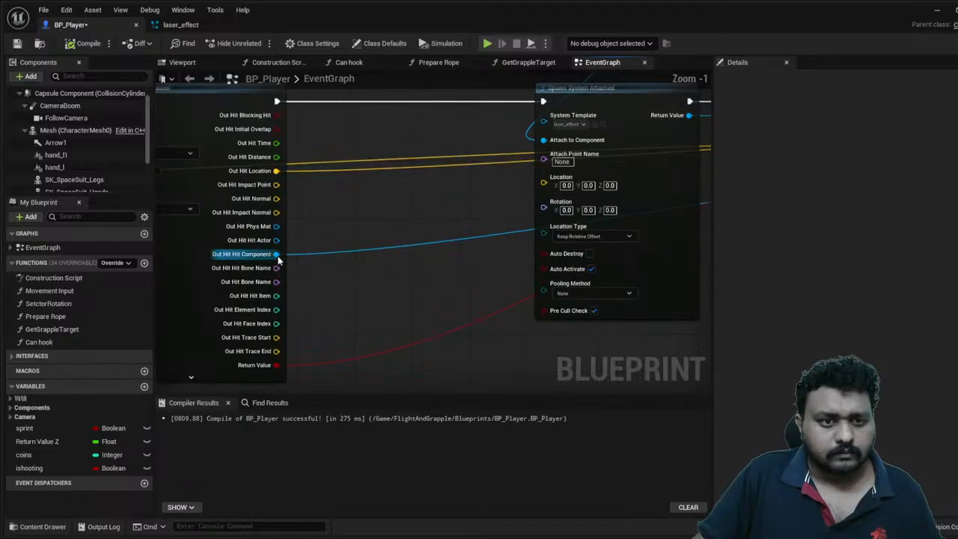
{"action": "left_click_drag", "start_coordinate": [277, 254], "coordinate": [410, 318]}
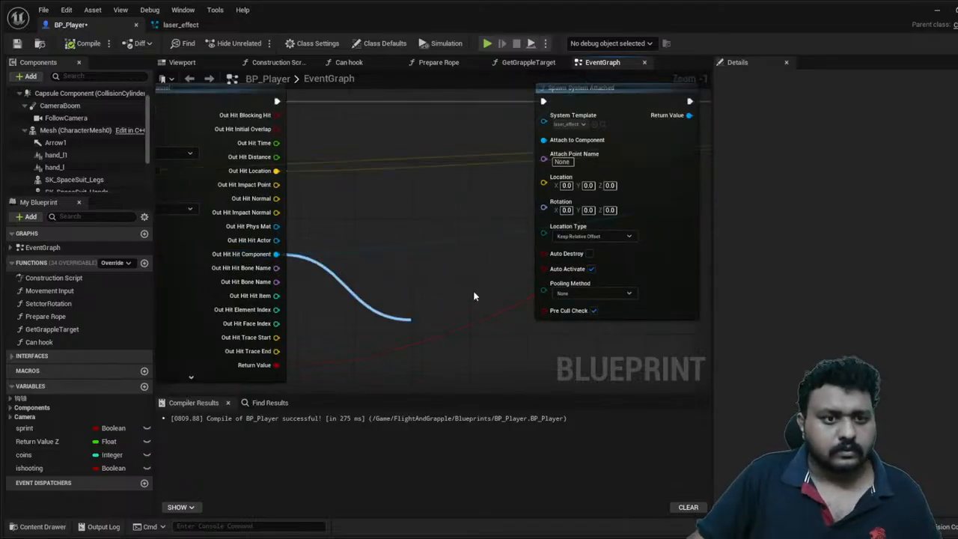
{"action": "left_click", "coordinate": [402, 238]}
- Connect the Line Trace By Channel node's Out Hit Impact Point output to the Impulse input of Add Impulse
{"action": "right_click_drag", "start_coordinate": [281, 184], "coordinate": [463, 187]}
{"action": "right_click_drag", "start_coordinate": [224, 213], "coordinate": [587, 233]}
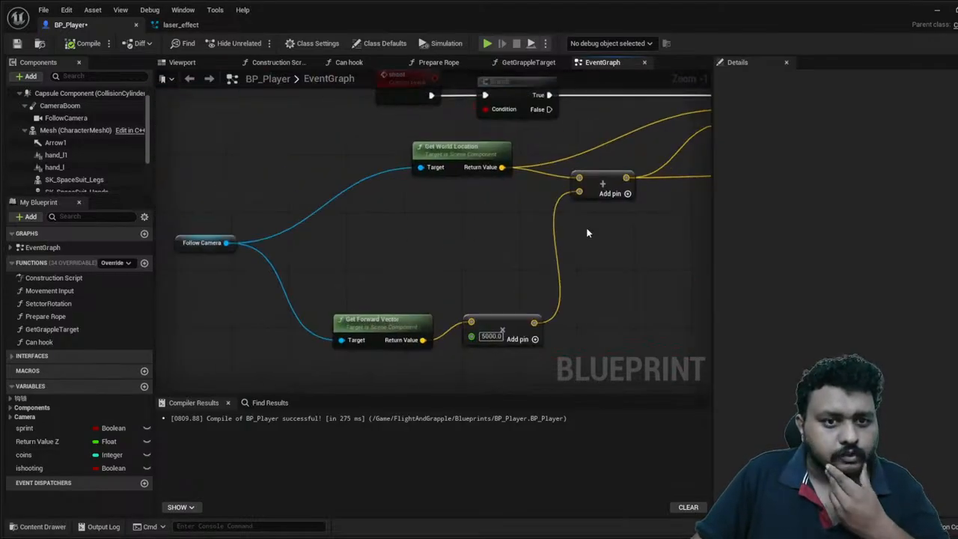
{"action": "right_click_drag", "start_coordinate": [543, 280], "coordinate": [160, 316]}
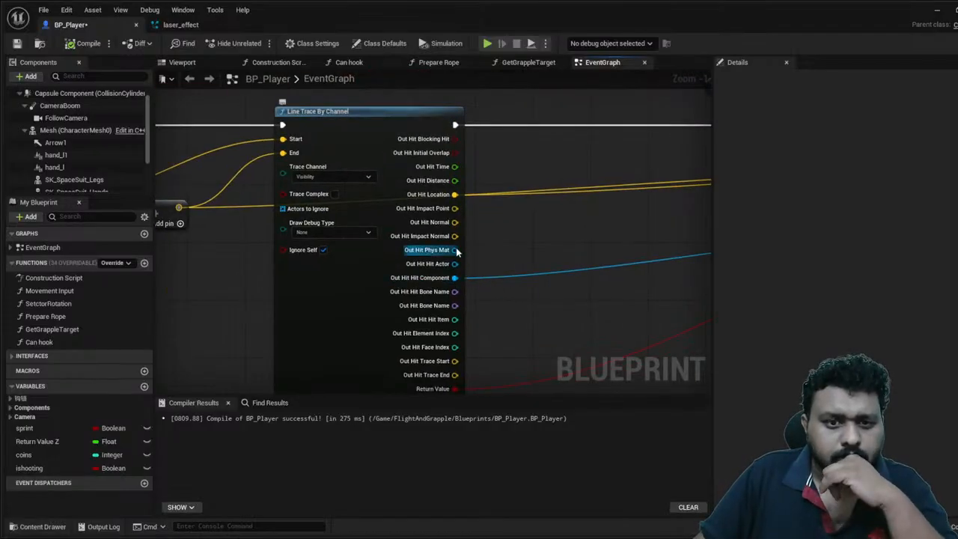
{"action": "mouse_move", "coordinate": [305, 270]}
{"action": "right_mouse_down"}
{"action": "mouse_move", "coordinate": [618, 248]}
{"action": "mouse_move", "coordinate": [395, 246]}
{"action": "right_mouse_up"}
{"action": "mouse_move", "coordinate": [289, 246]}
{"action": "right_mouse_down"}
{"action": "mouse_move", "coordinate": [558, 241]}
{"action": "mouse_move", "coordinate": [460, 273]}
{"action": "mouse_move", "coordinate": [243, 271]}
{"action": "right_mouse_up"}
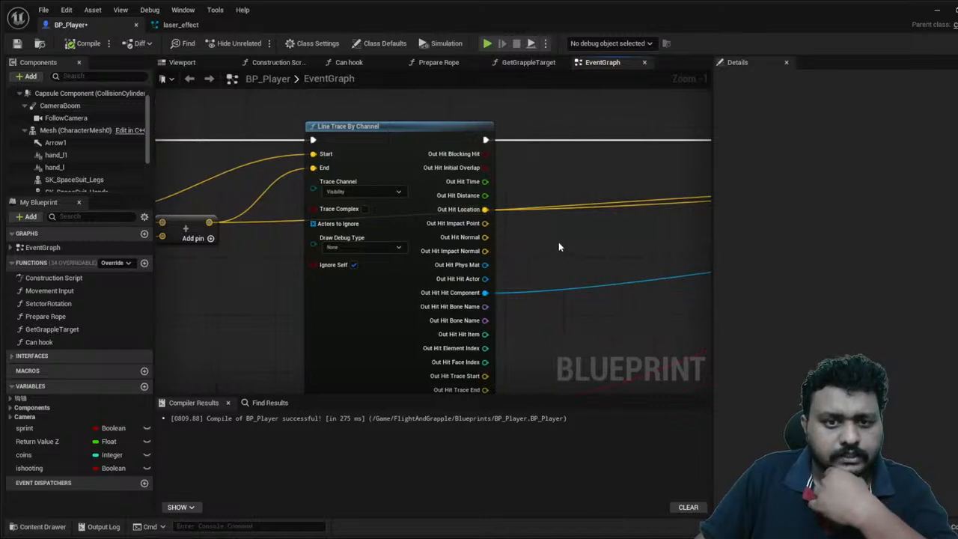
{"action": "right_click_drag", "start_coordinate": [559, 247], "coordinate": [413, 225]}
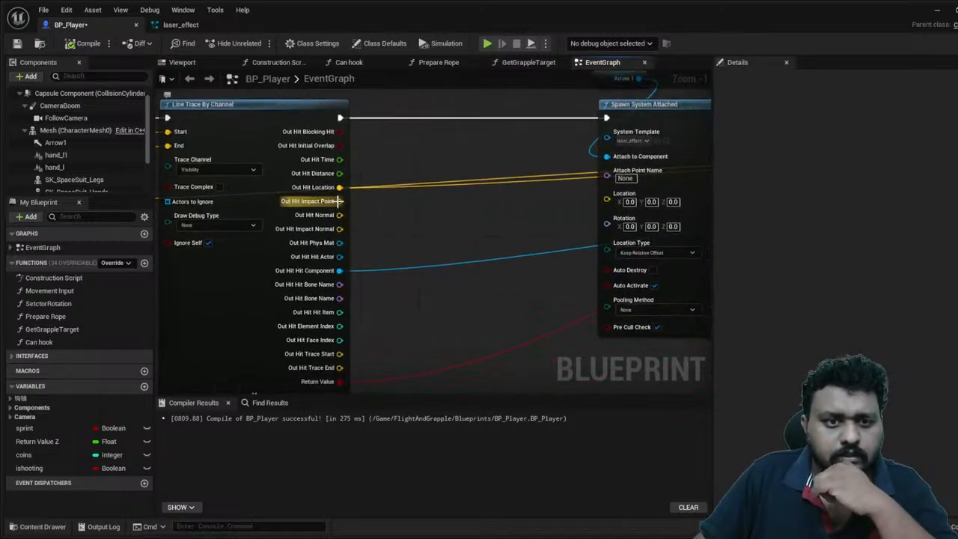
{"action": "left_click_drag", "start_coordinate": [338, 202], "coordinate": [563, 146]}
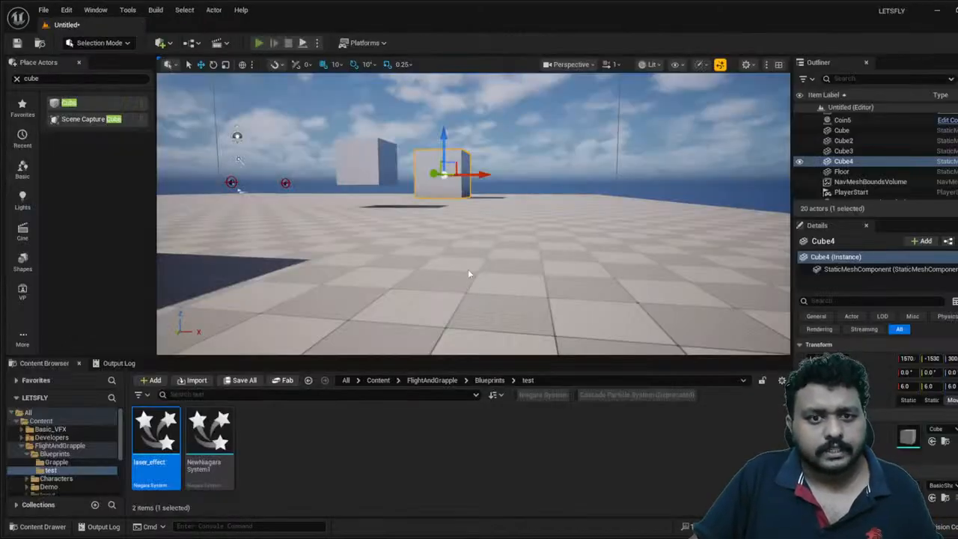
- Playtest the level by flying and firing the laser with the impact point as impulse, and focus on the Floor actor after stopping
{"action": "key", "text": "alt+p"}
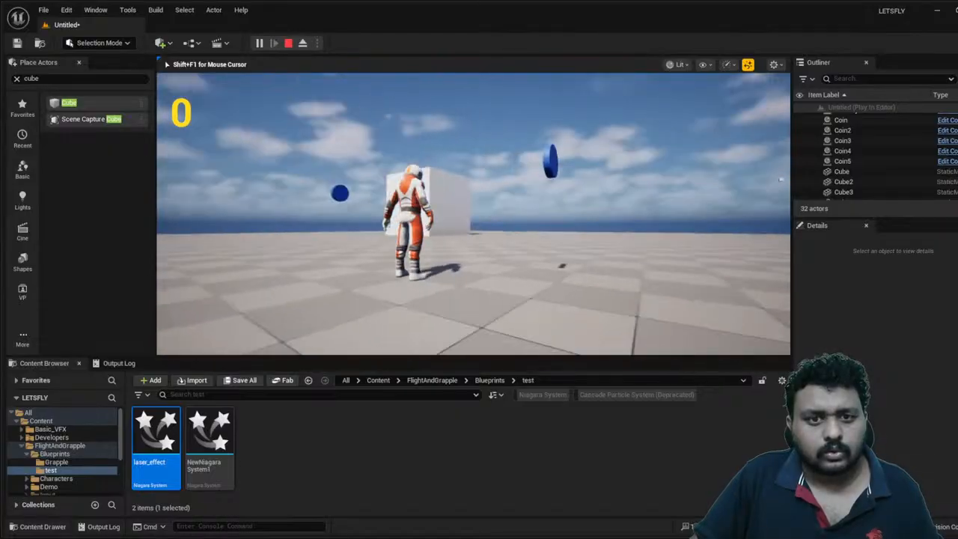
{"action": "key", "text": "w"}
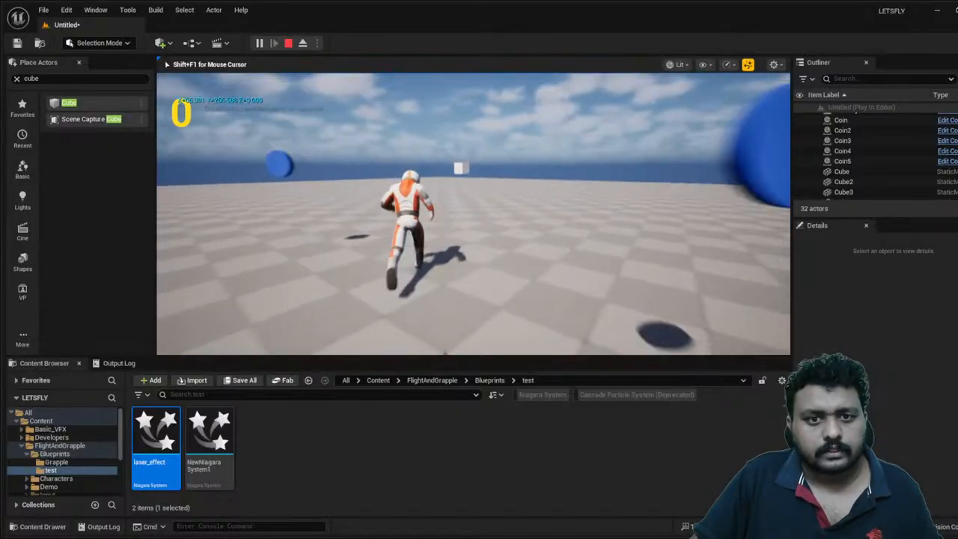
{"action": "key", "text": "space"}
{"action": "key", "text": "space"}
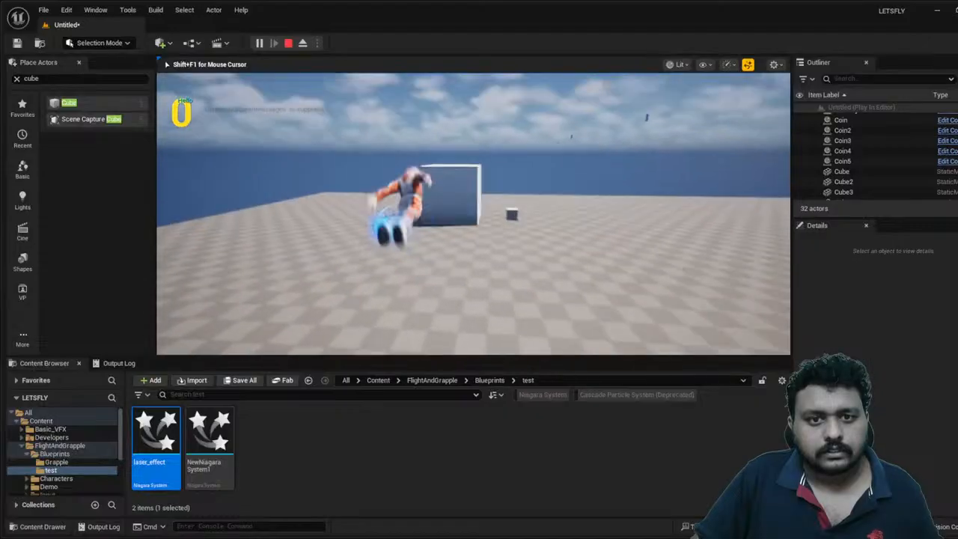
{"action": "key", "text": "w"}
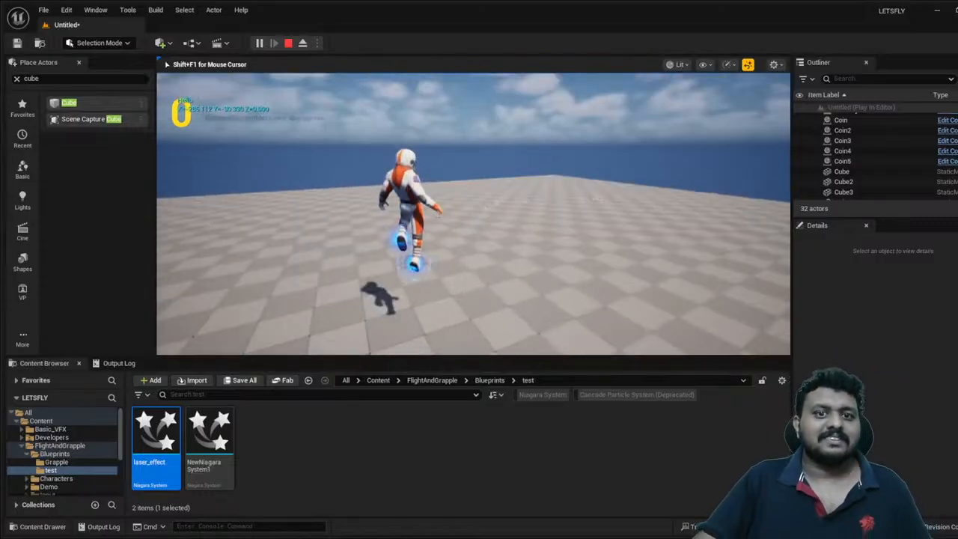
{"action": "key", "text": "shift+F1"}
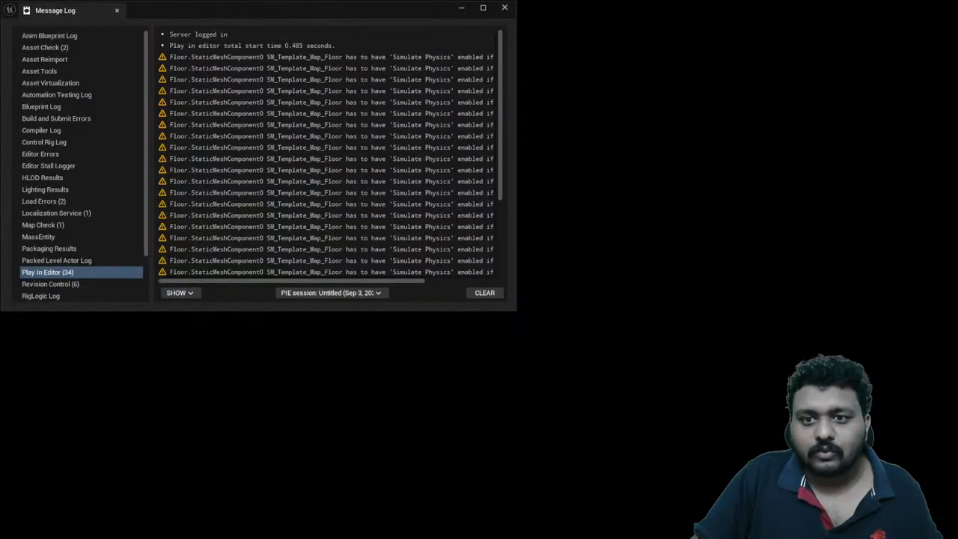
{"action": "left_click", "coordinate": [504, 7]}
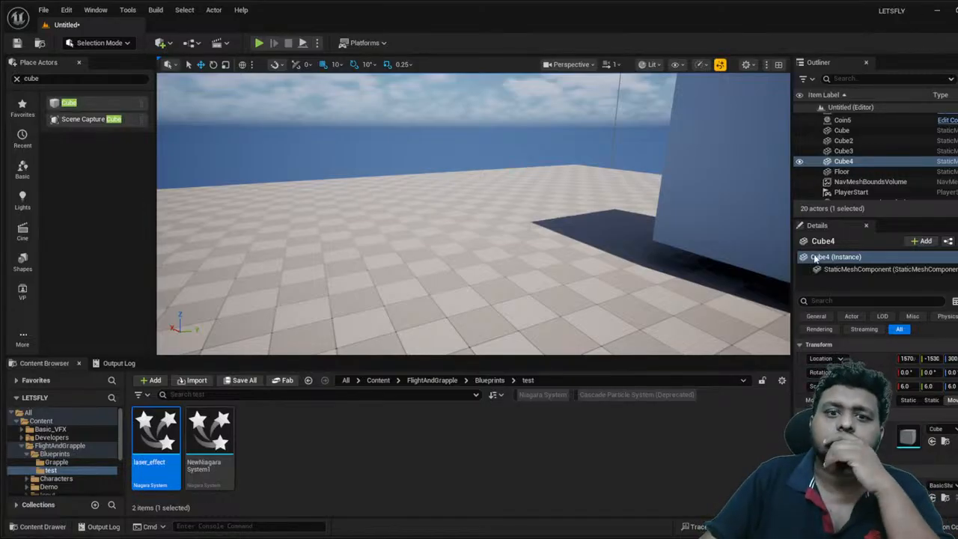
{"action": "double_click", "coordinate": [841, 171]}
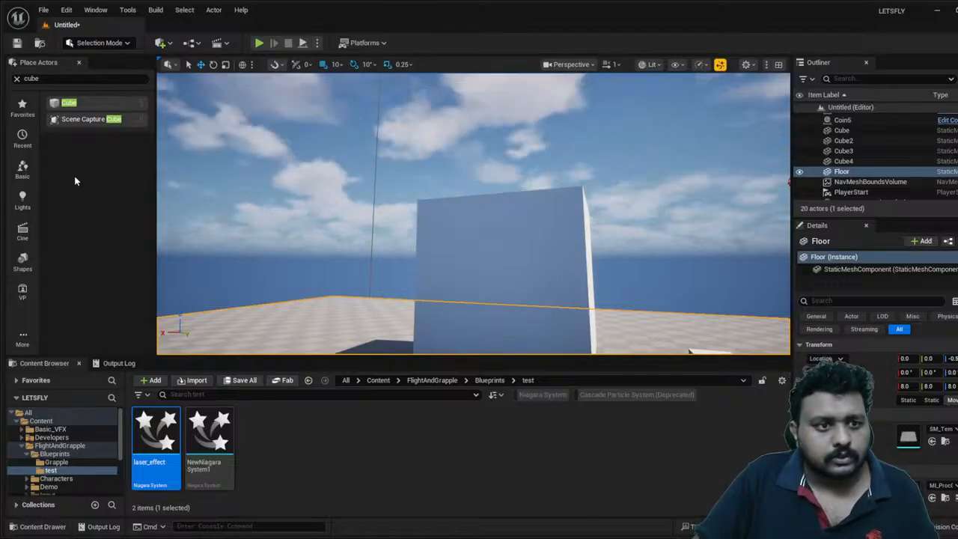
- Return to BP_Player and examine the Character Movement component's general, walking, falling, flying and physics interaction settings
{"action": "key", "text": "alt+Tab"}
{"action": "scroll", "coordinate": [795, 333], "scroll_direction": "down", "scroll_amount": 10}
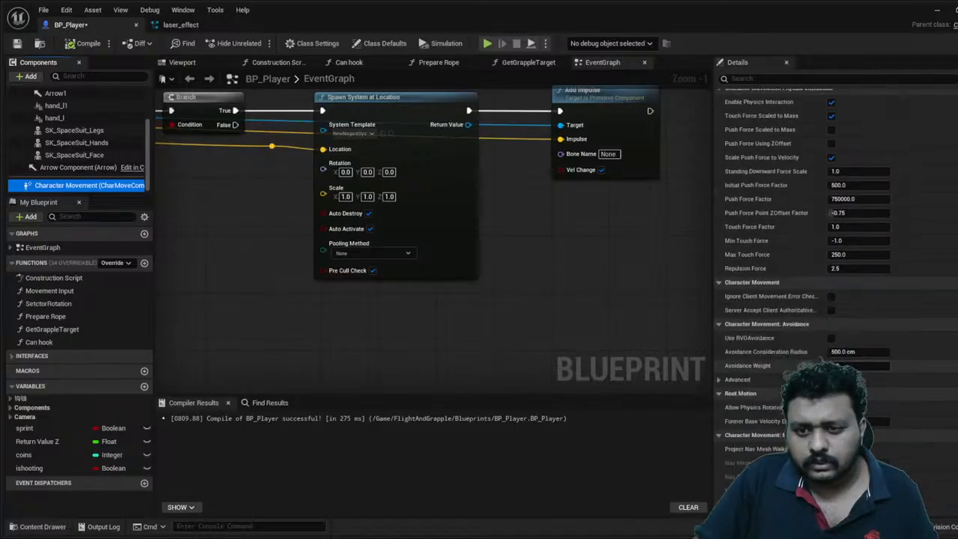
{"action": "scroll", "coordinate": [794, 333], "scroll_direction": "up", "scroll_amount": 5}
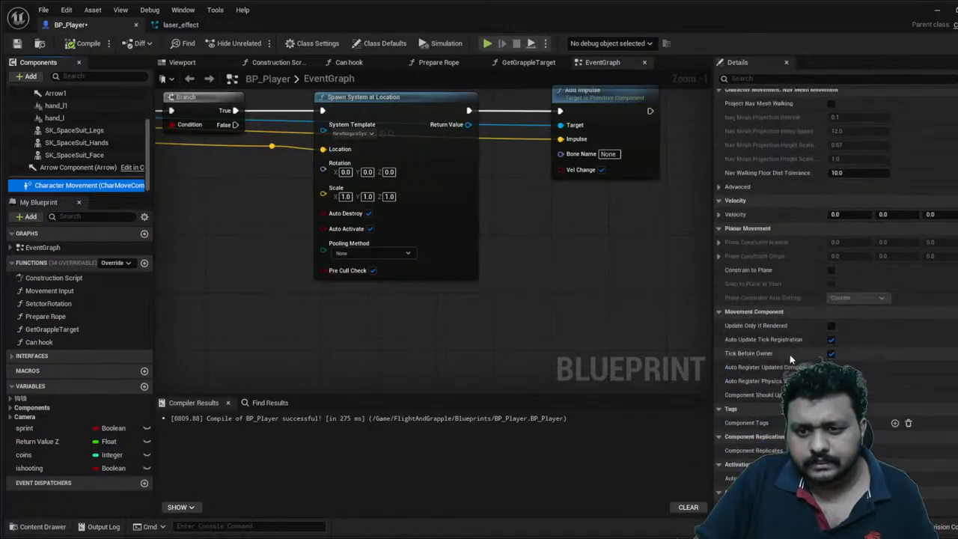
{"action": "scroll", "coordinate": [789, 357], "scroll_direction": "up", "scroll_amount": 8}
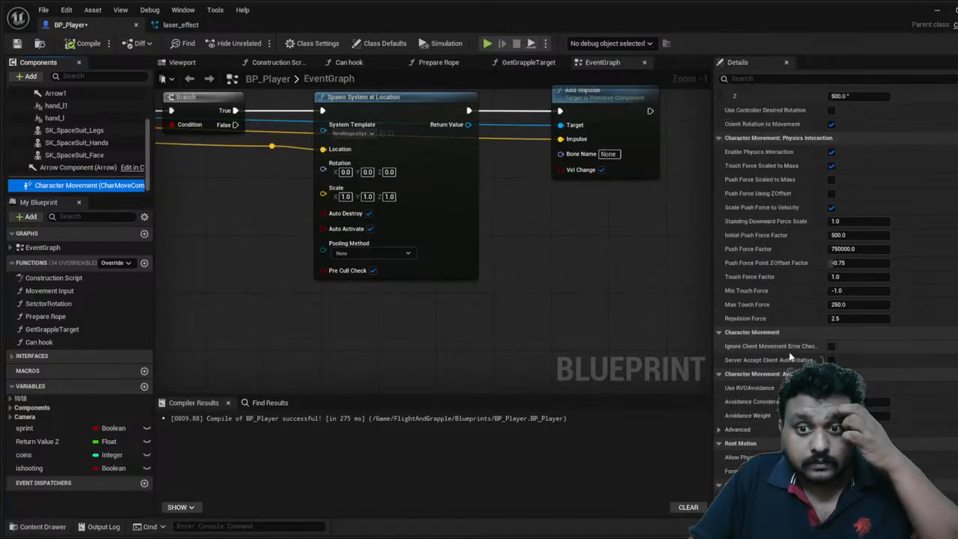
{"action": "scroll", "coordinate": [795, 169], "scroll_direction": "up", "scroll_amount": 3}
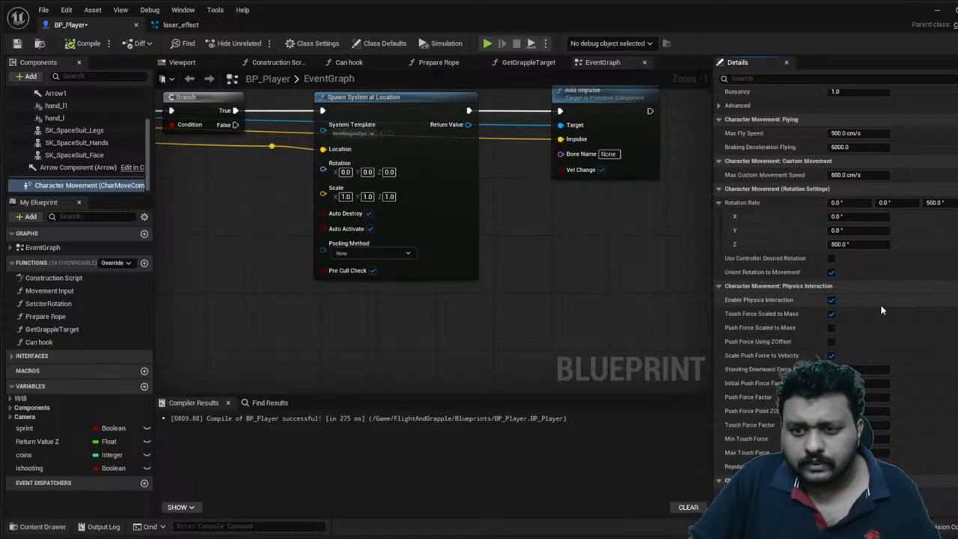
{"action": "scroll", "coordinate": [874, 299], "scroll_direction": "up", "scroll_amount": 3}
{"action": "scroll", "coordinate": [873, 299], "scroll_direction": "up", "scroll_amount": 3}
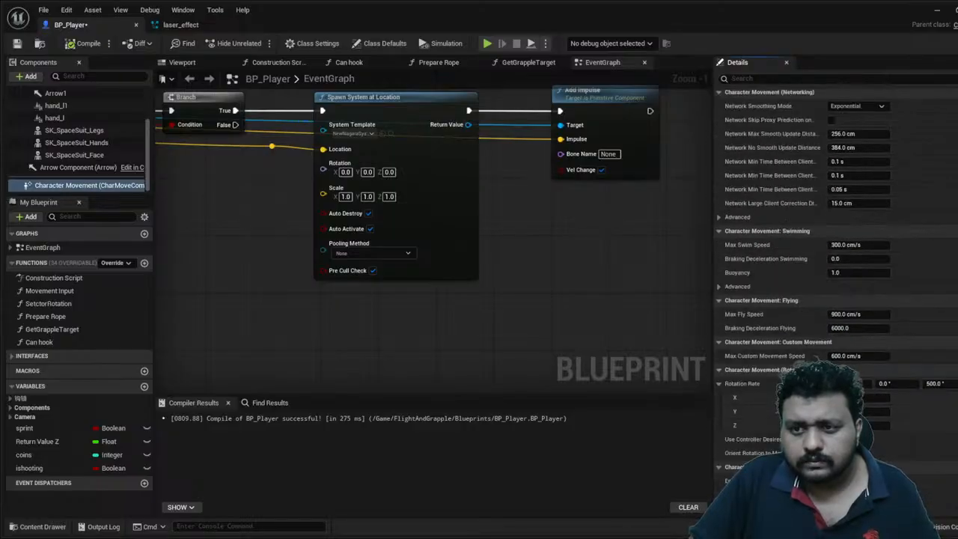
{"action": "scroll", "coordinate": [873, 299], "scroll_direction": "up", "scroll_amount": 5}
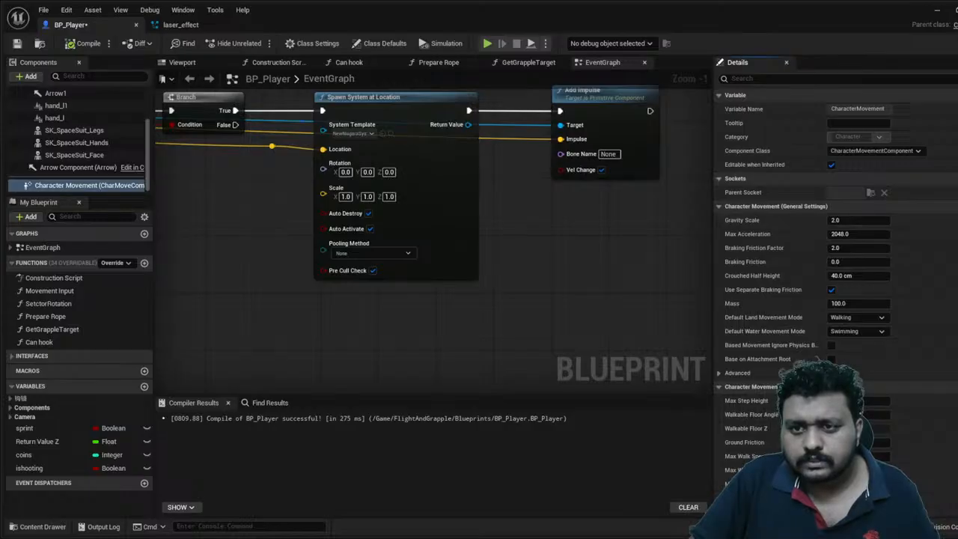
{"action": "scroll", "coordinate": [916, 300], "scroll_direction": "down", "scroll_amount": 9}
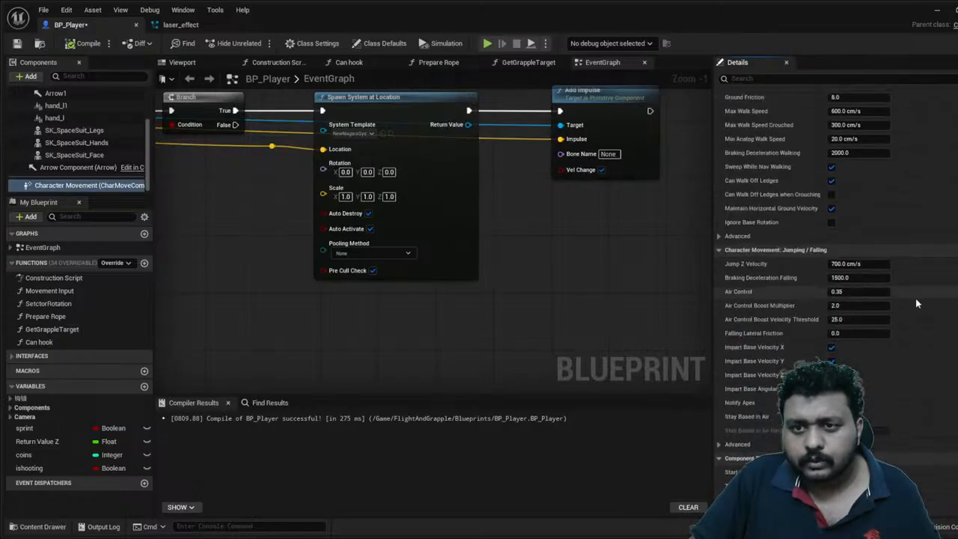
{"action": "scroll", "coordinate": [916, 301], "scroll_direction": "up", "scroll_amount": 1}
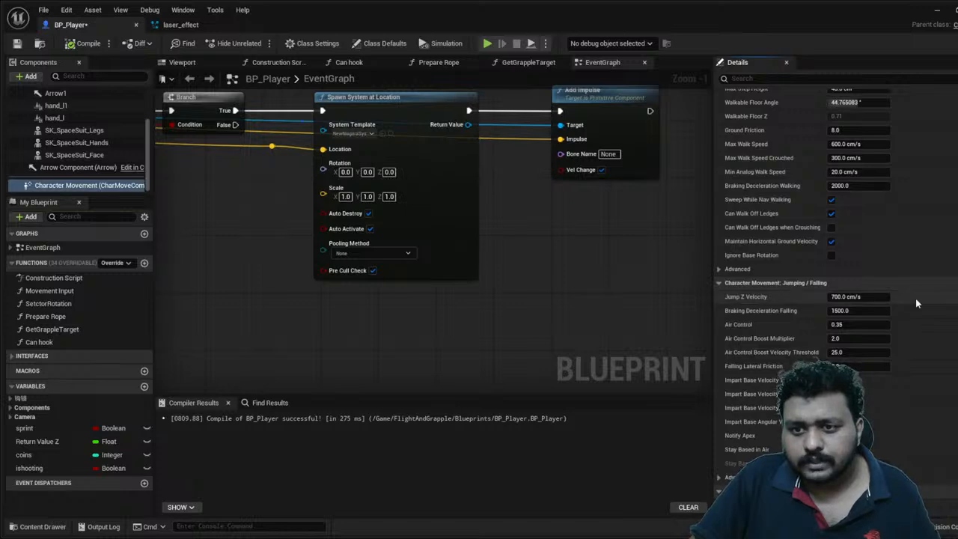
{"action": "scroll", "coordinate": [915, 298], "scroll_direction": "down", "scroll_amount": 3}
{"action": "scroll", "coordinate": [915, 303], "scroll_direction": "down", "scroll_amount": 2}
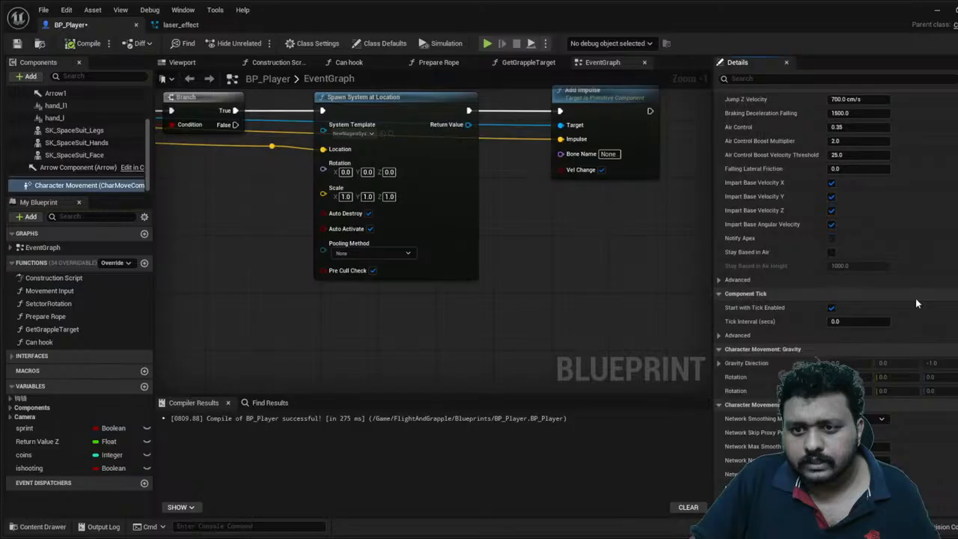
{"action": "scroll", "coordinate": [915, 303], "scroll_direction": "down", "scroll_amount": 2}
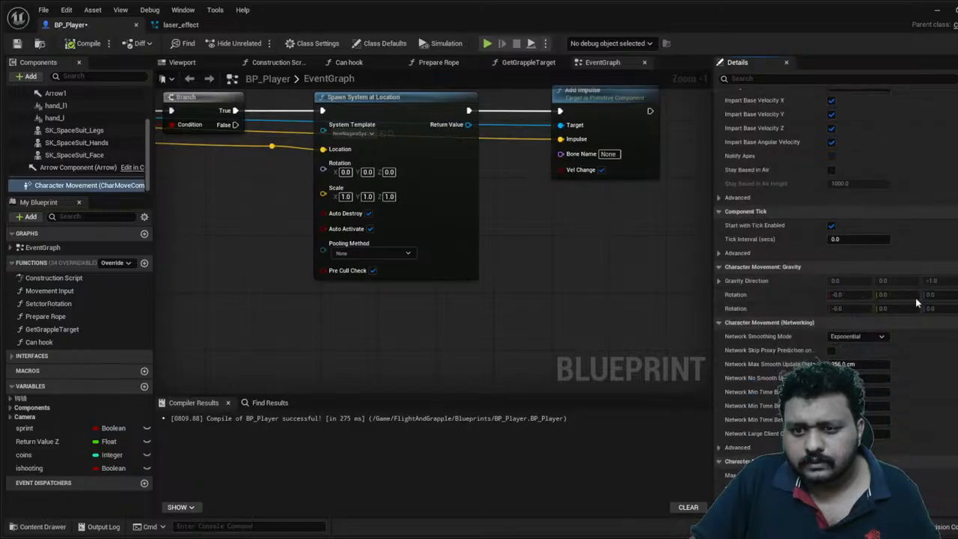
{"action": "scroll", "coordinate": [915, 299], "scroll_direction": "down", "scroll_amount": 4}
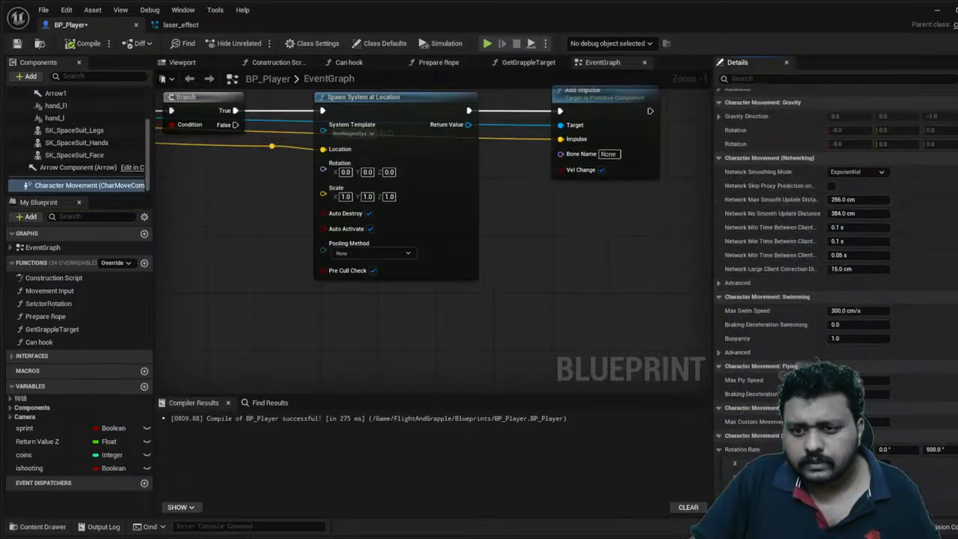
- Examine the Character Movement component's swimming, rotation, physics interaction, avoidance and nav mesh movement settings
{"action": "scroll", "coordinate": [915, 298], "scroll_direction": "down", "scroll_amount": 4}
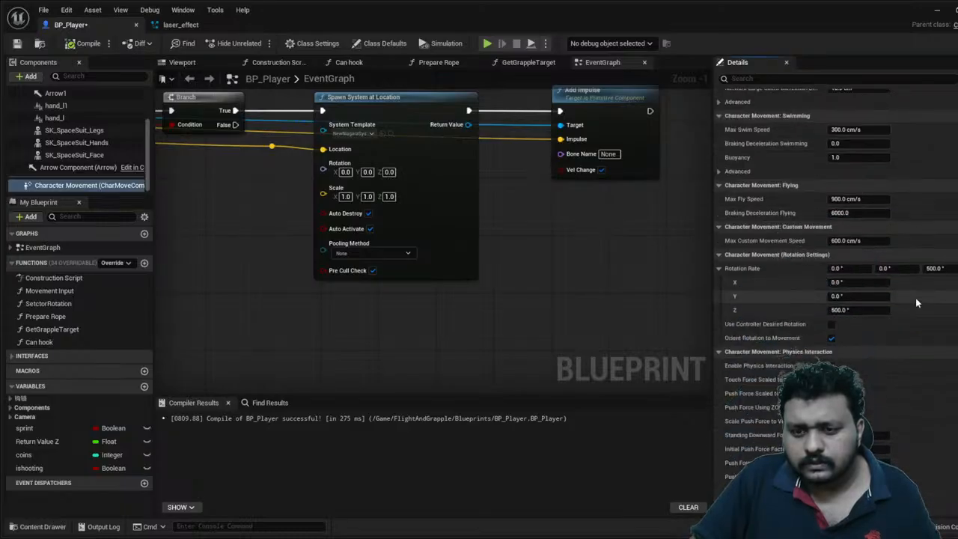
{"action": "scroll", "coordinate": [915, 298], "scroll_direction": "down", "scroll_amount": 1}
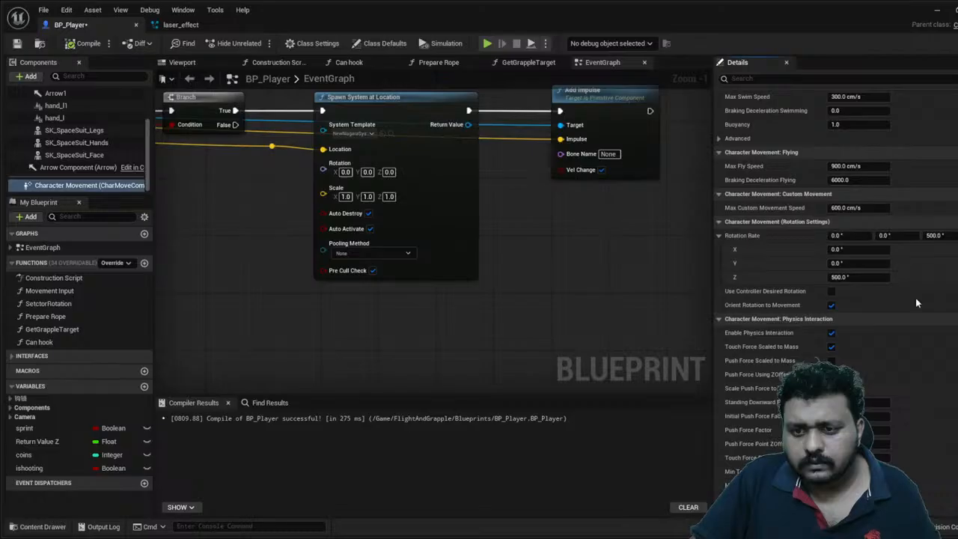
{"action": "scroll", "coordinate": [915, 297], "scroll_direction": "down", "scroll_amount": 8}
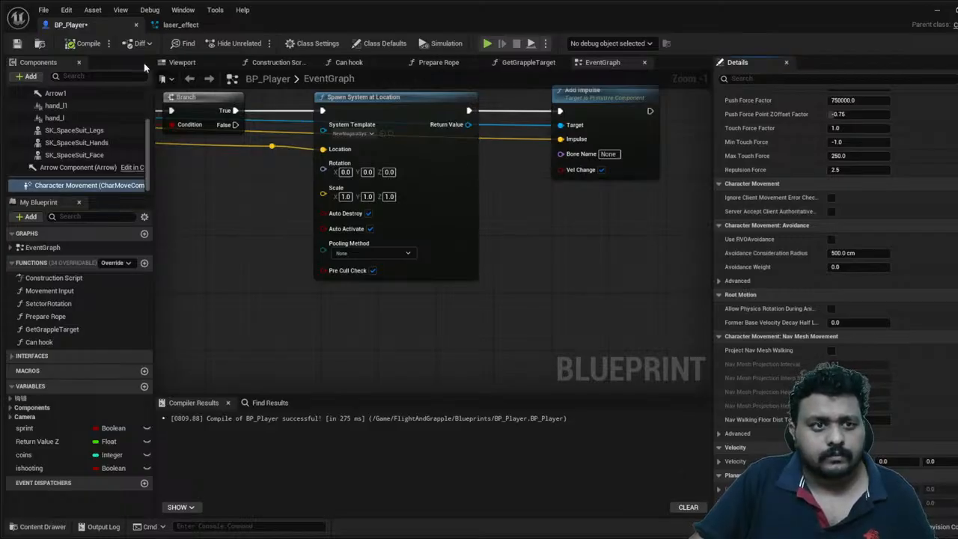
- Compile BP_Player, playtest the level by flying and firing the laser, and close the message log after stopping
{"action": "left_click", "coordinate": [87, 43]}
{"action": "left_click", "coordinate": [937, 9]}
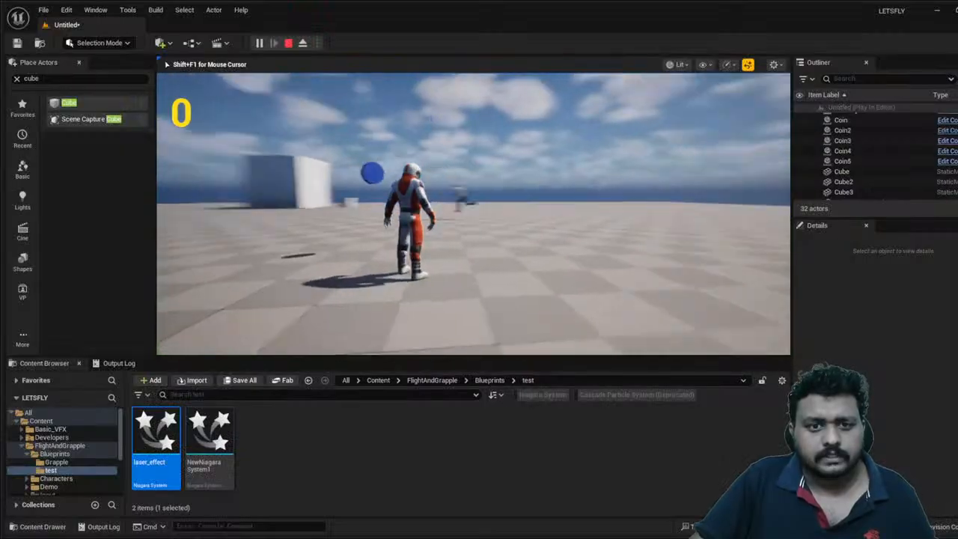
{"action": "key", "text": "w"}
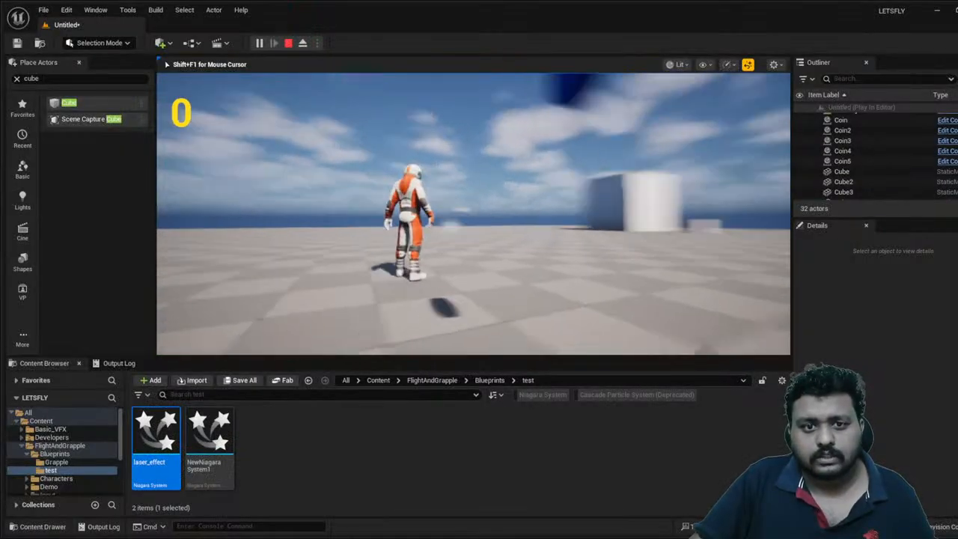
{"action": "key", "text": "w"}
{"action": "key", "text": "space"}
{"action": "key", "text": "space"}
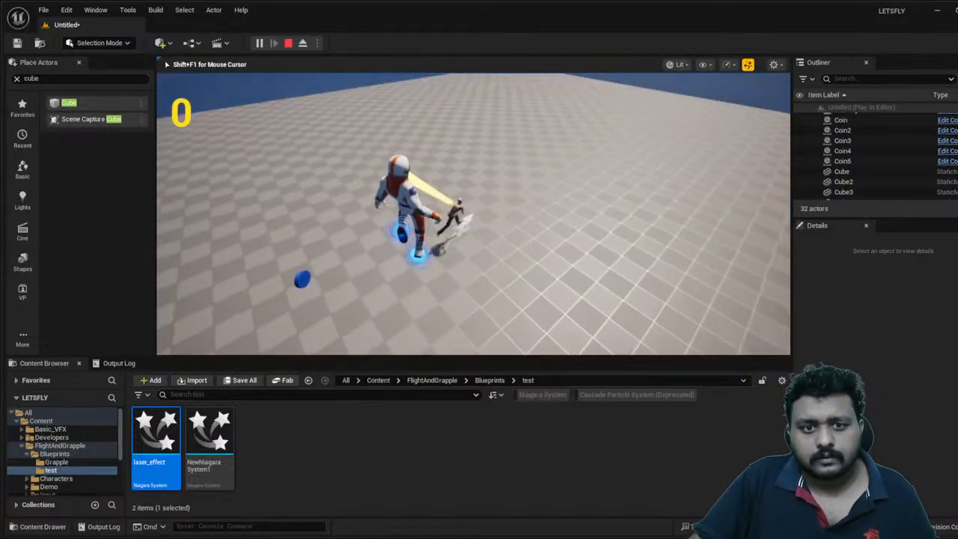
{"action": "key", "text": "w"}
{"action": "key", "text": "w"}
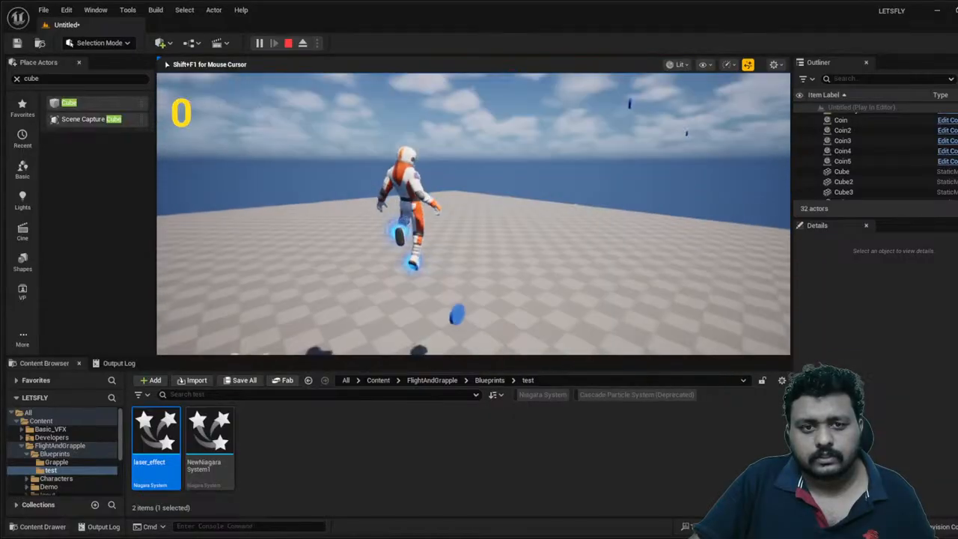
{"action": "key", "text": "Escape"}
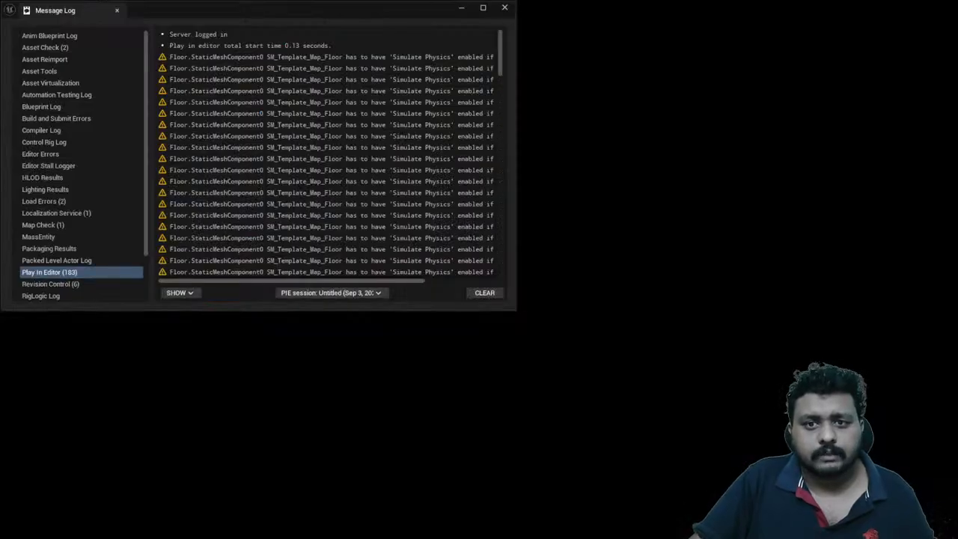
{"action": "left_click", "coordinate": [504, 8]}
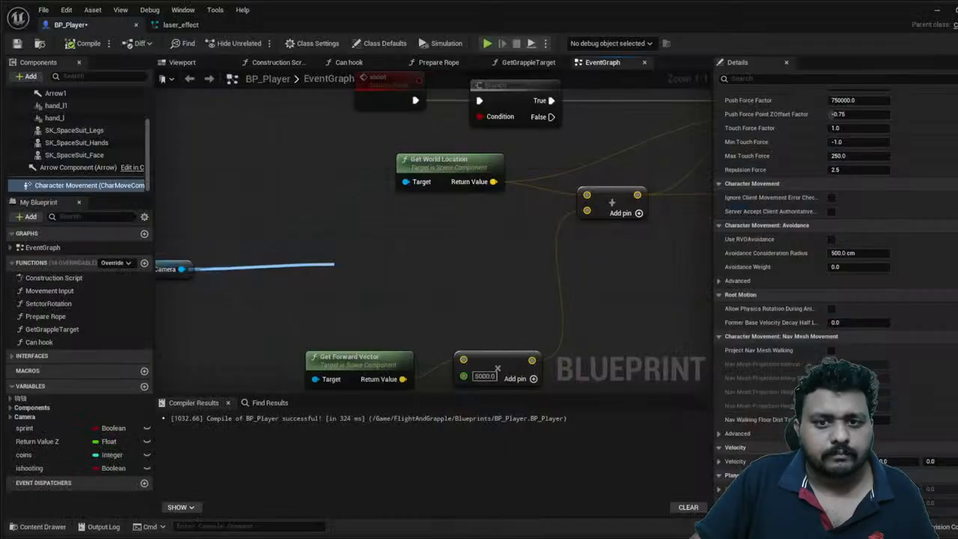
- Add a Get Forward Vector node from the Camera reference and connect its Return Value to the Impulse input of Add Impulse
{"action": "left_click_drag", "start_coordinate": [187, 267], "coordinate": [553, 260]}
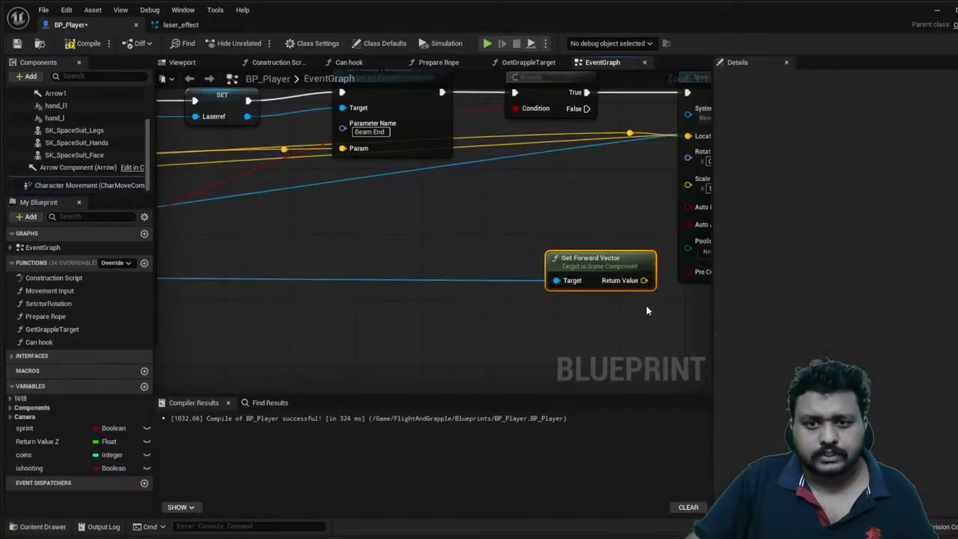
{"action": "right_click_drag", "start_coordinate": [646, 306], "coordinate": [289, 323]}
{"action": "scroll", "coordinate": [289, 324], "scroll_direction": "down", "scroll_amount": 3}
{"action": "left_click_drag", "start_coordinate": [289, 323], "coordinate": [516, 321]}
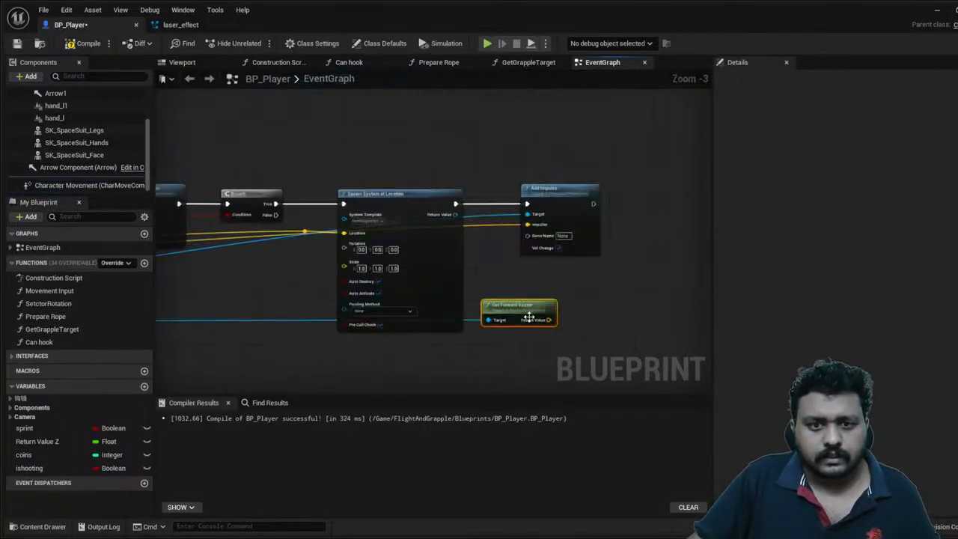
{"action": "scroll", "coordinate": [517, 320], "scroll_direction": "up", "scroll_amount": 3}
{"action": "left_click_drag", "start_coordinate": [506, 374], "coordinate": [479, 234]}
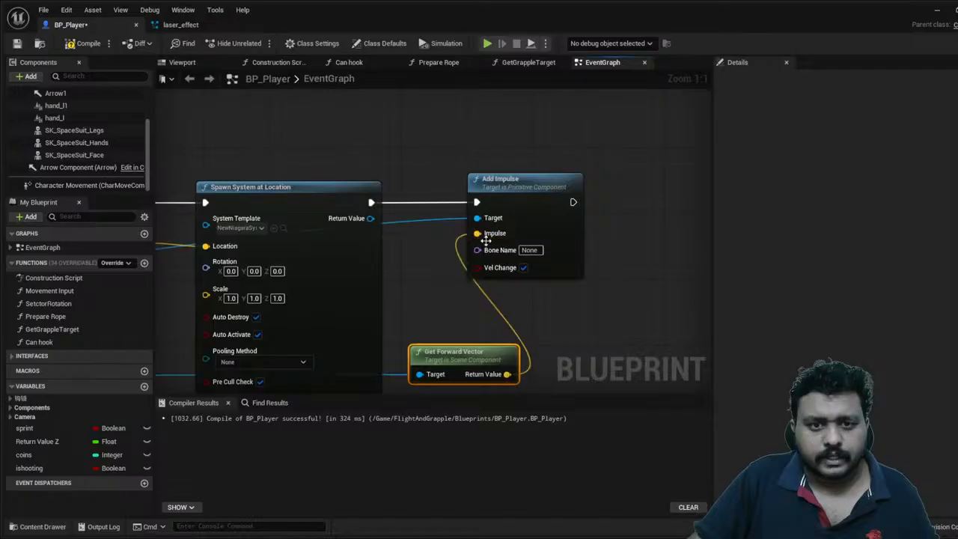
- Compile BP_Player and playtest flying and firing the laser at the cubes with the camera's forward vector as impulse
{"action": "left_click", "coordinate": [85, 42]}
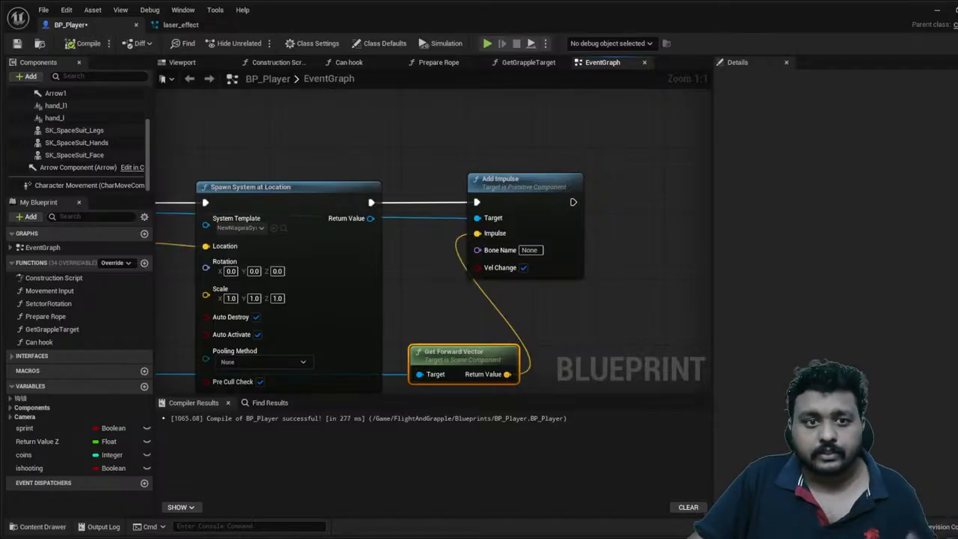
{"action": "left_click", "coordinate": [939, 10]}
{"action": "left_click", "coordinate": [259, 43]}
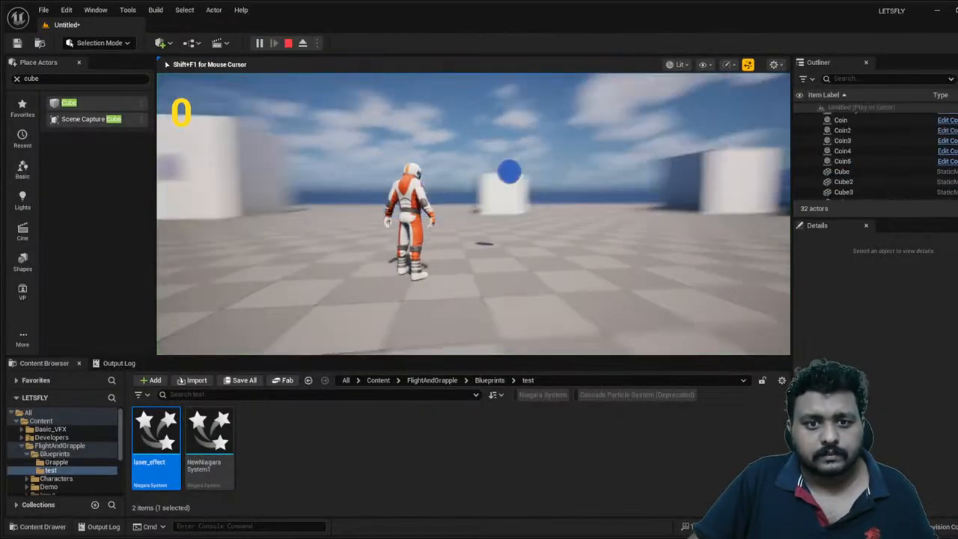
{"action": "key", "text": "space"}
{"action": "key", "text": "space"}
{"action": "key", "text": "f"}
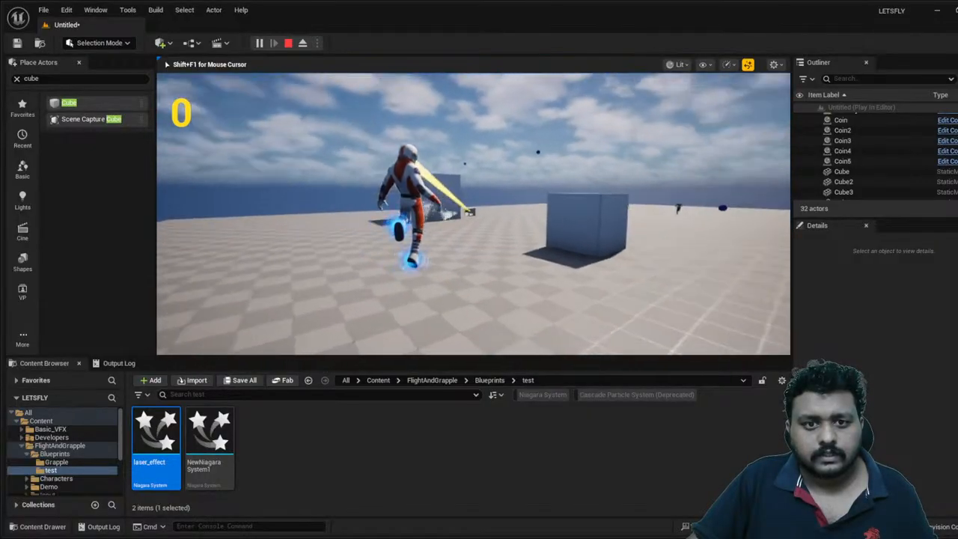
{"action": "key", "text": "w"}
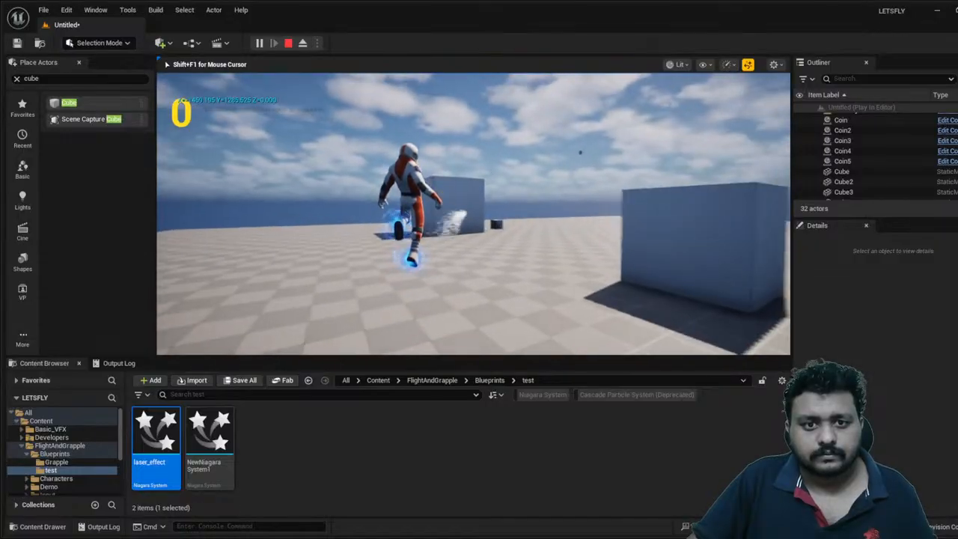
- Stop the playtest and check the Play In Editor warnings in the message log
{"action": "key", "text": "Escape"}
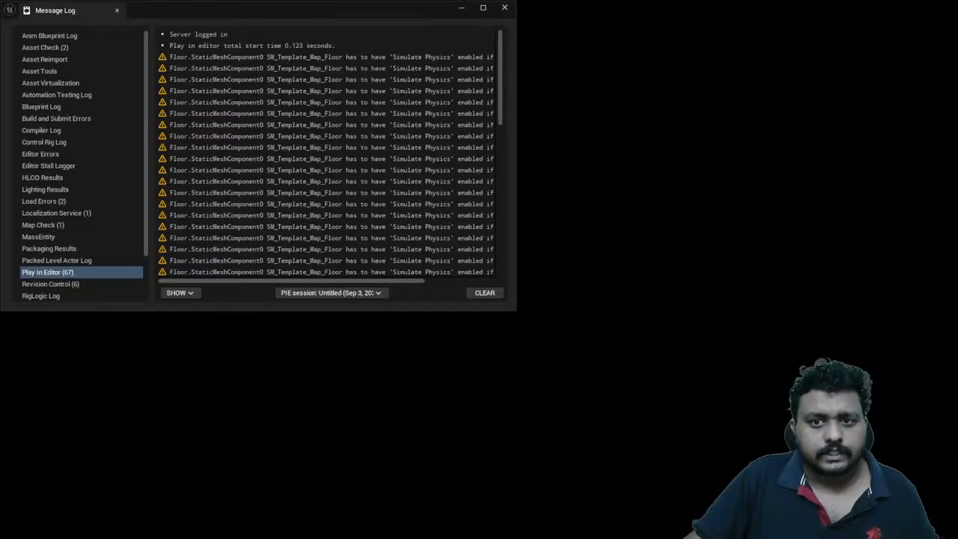
{"action": "left_click", "coordinate": [504, 8]}
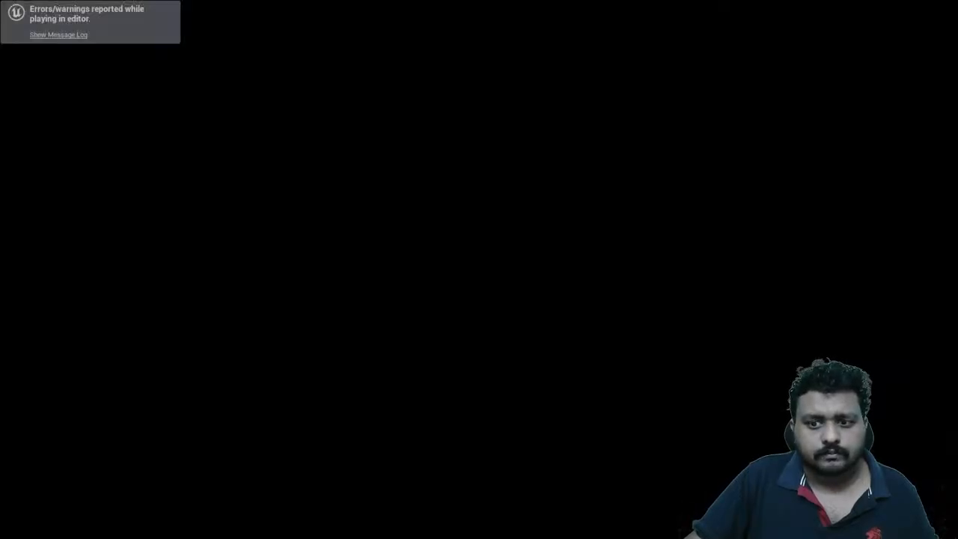
{"action": "left_click", "coordinate": [81, 35]}
{"action": "left_click", "coordinate": [504, 7]}
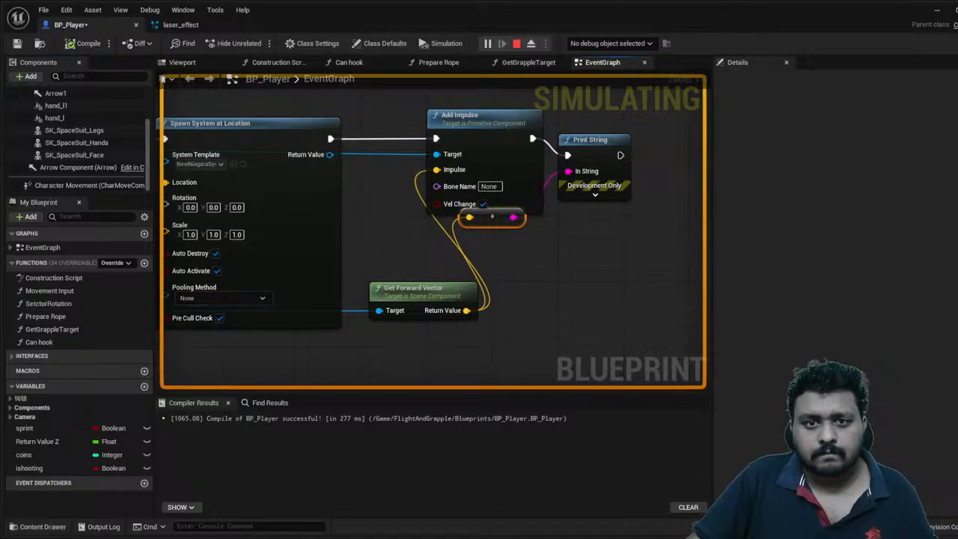
- Playtest the laser while the forward vector is printed on screen, and close the message log after stopping
{"action": "left_click", "coordinate": [937, 9]}
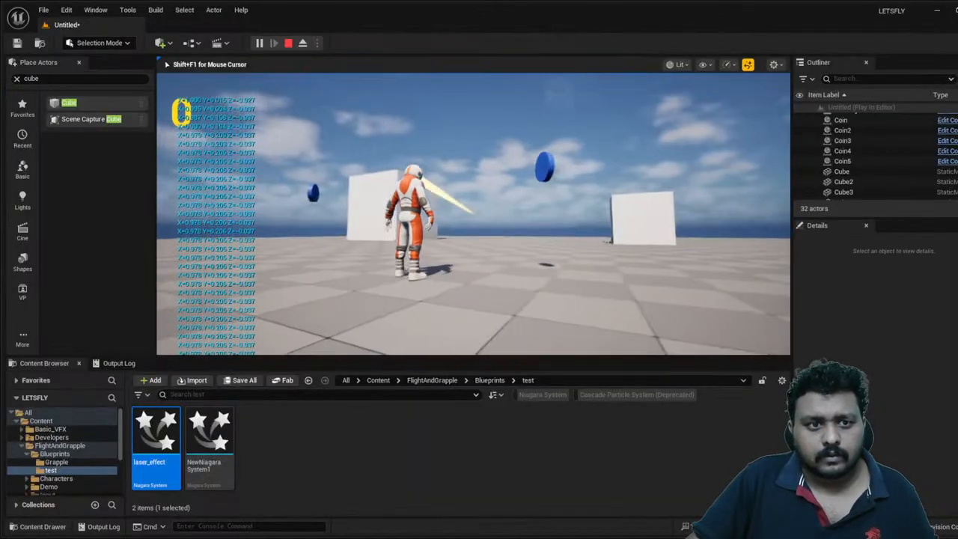
{"action": "key", "text": "w"}
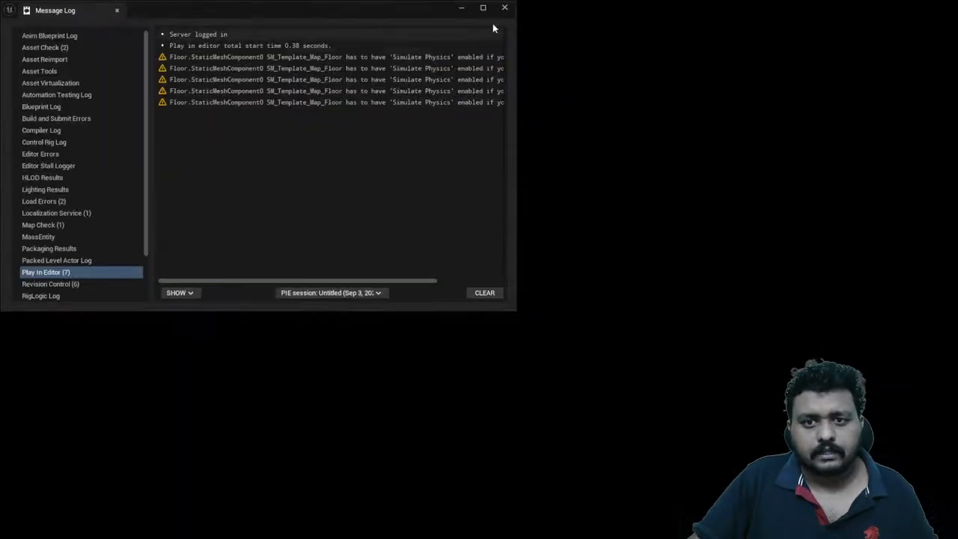
{"action": "left_click", "coordinate": [505, 8]}
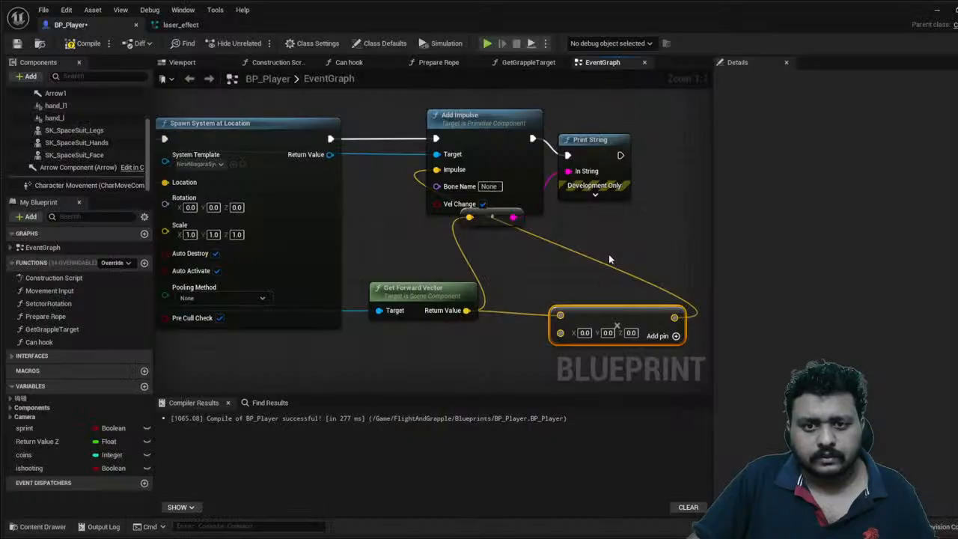
- Make the second input of the forward vector's Multiply node a float and set it to 100
{"action": "key", "text": "ctrl+z"}
{"action": "left_click", "coordinate": [573, 332]}
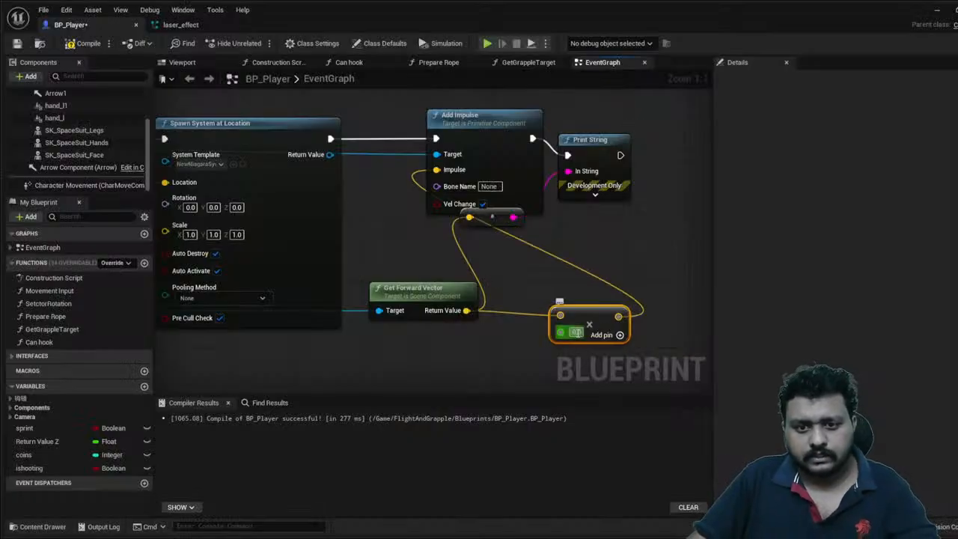
{"action": "type", "text": "10"}
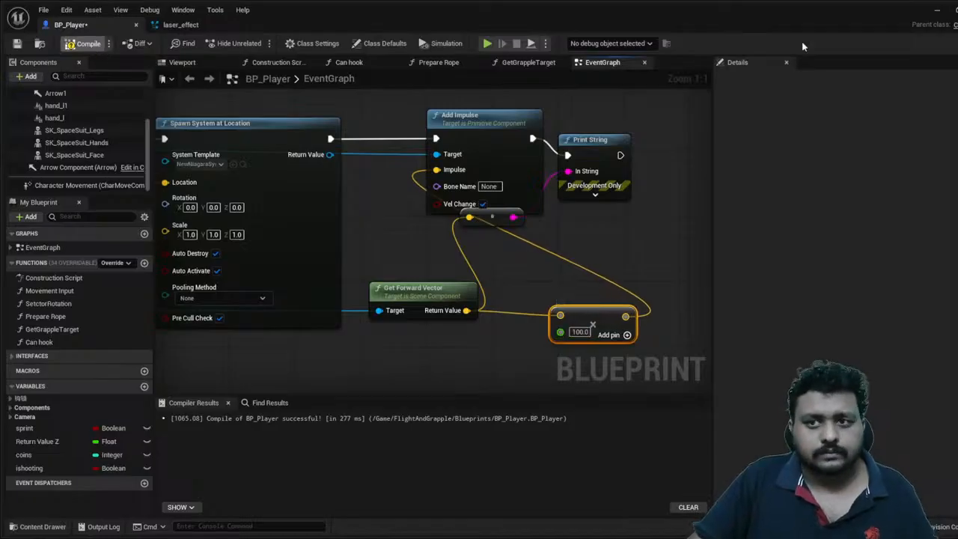
- Playtest the level by flying around and firing the laser at the cubes with the multiplied forward vector as impulse
{"action": "left_click", "coordinate": [946, 9]}
{"action": "left_click", "coordinate": [268, 42]}
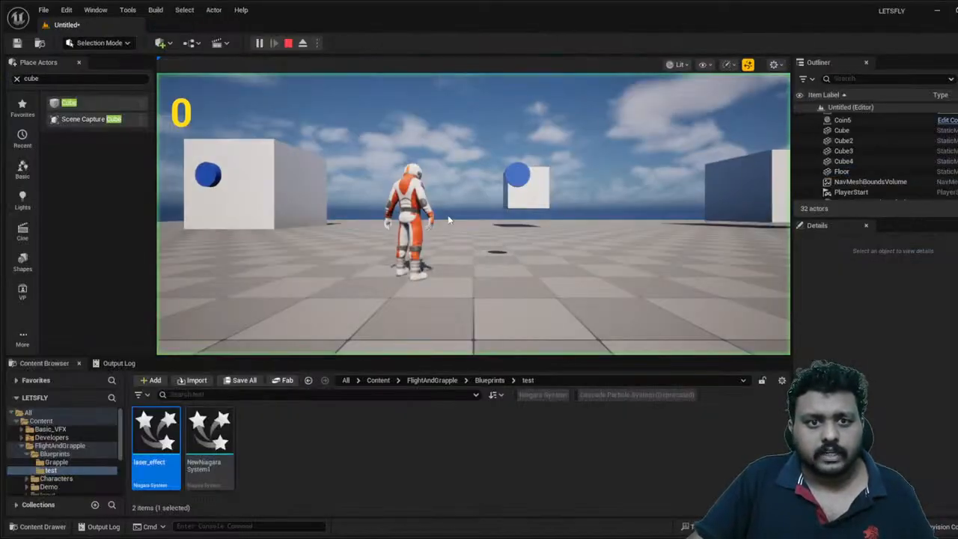
{"action": "key", "text": "space"}
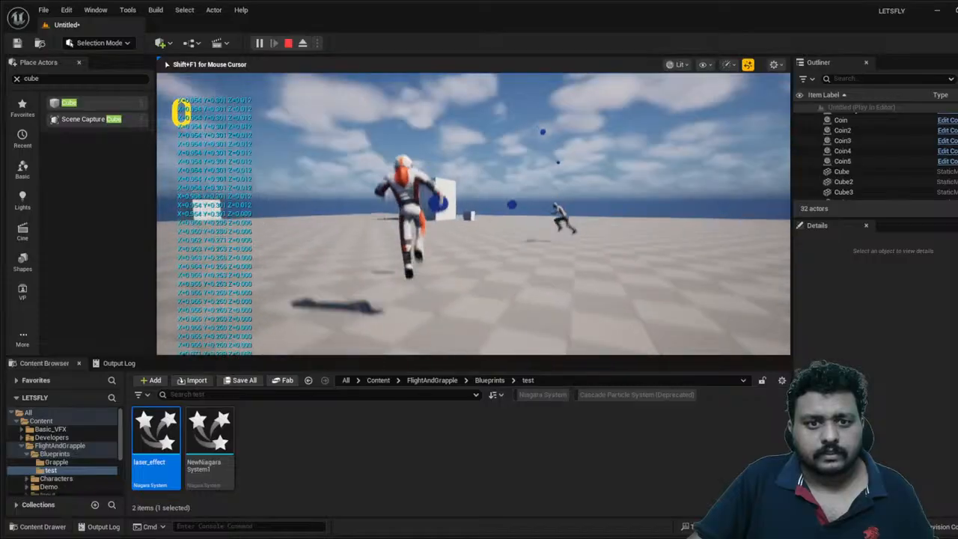
{"action": "key", "text": "f"}
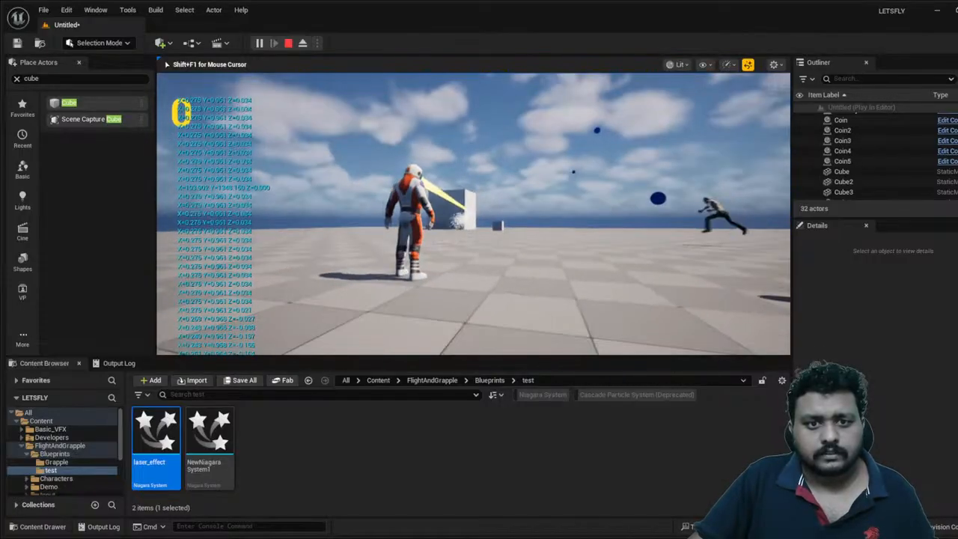
{"action": "key", "text": "w"}
{"action": "key", "text": "space"}
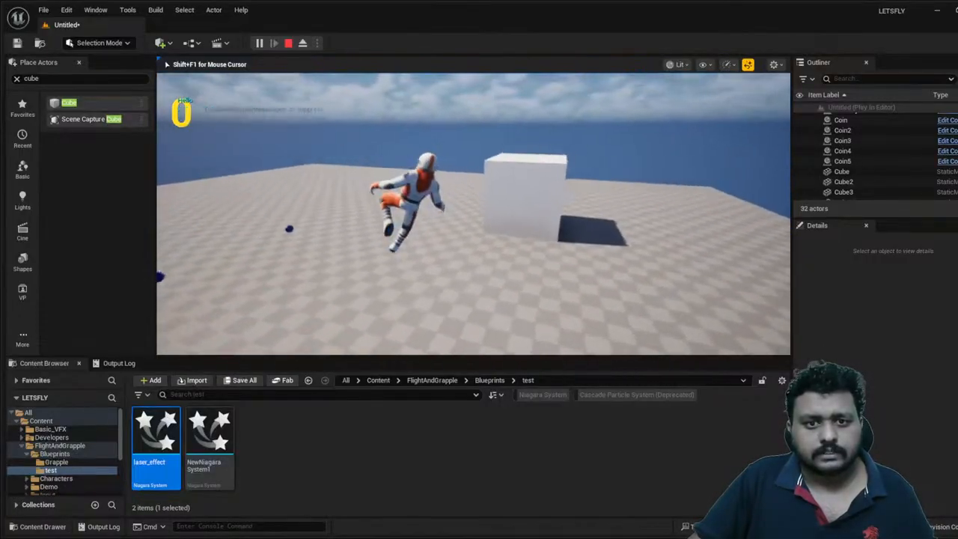
{"action": "key", "text": "f"}
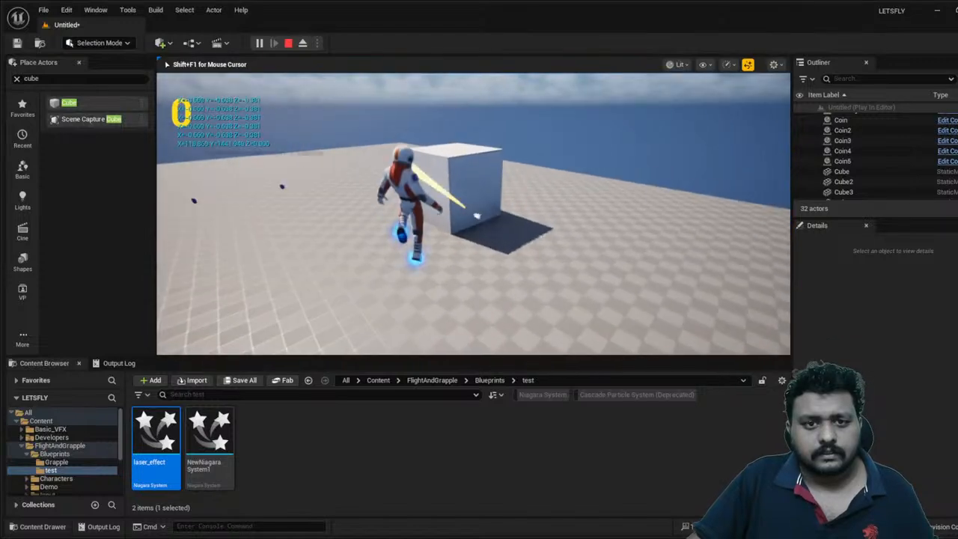
{"action": "key", "text": "s"}
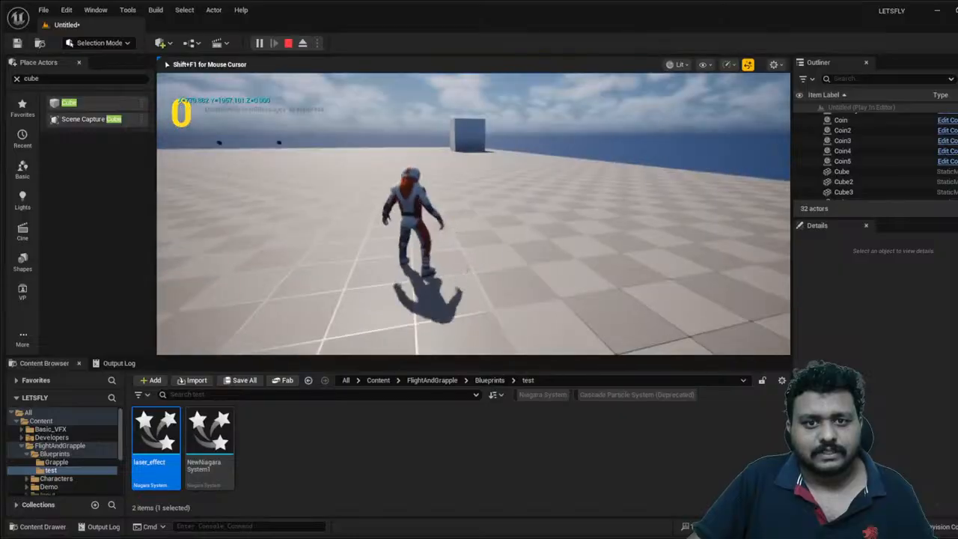
{"action": "key", "text": "space"}
{"action": "key", "text": "space"}
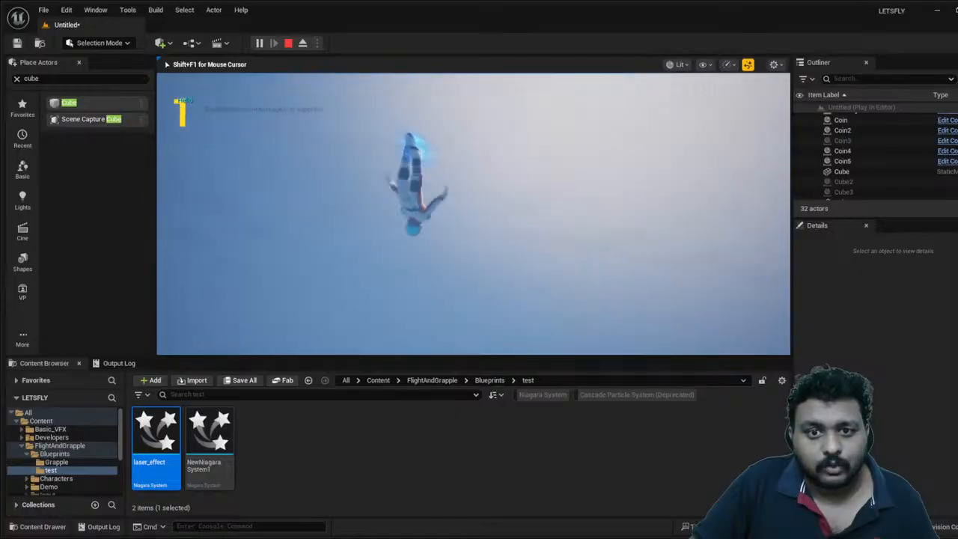
- End the play session and review the Floor physics warnings in the Play In Editor message log
{"action": "key", "text": "Escape"}
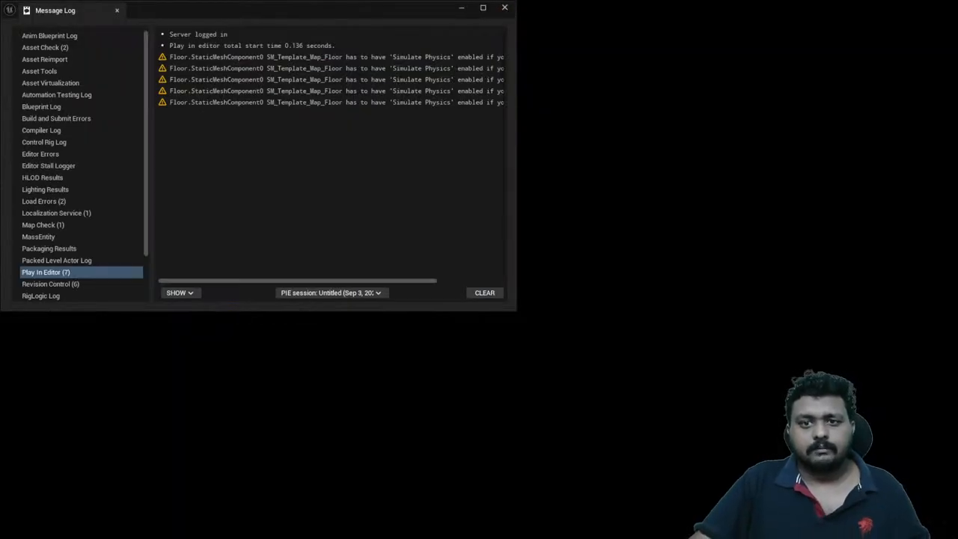
{"action": "left_click", "coordinate": [505, 8]}
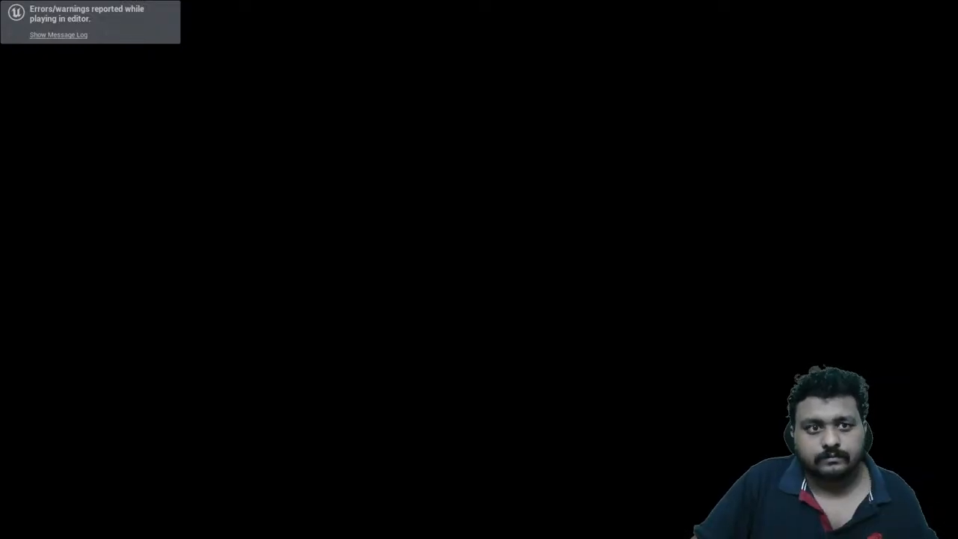
{"action": "left_click", "coordinate": [58, 35]}
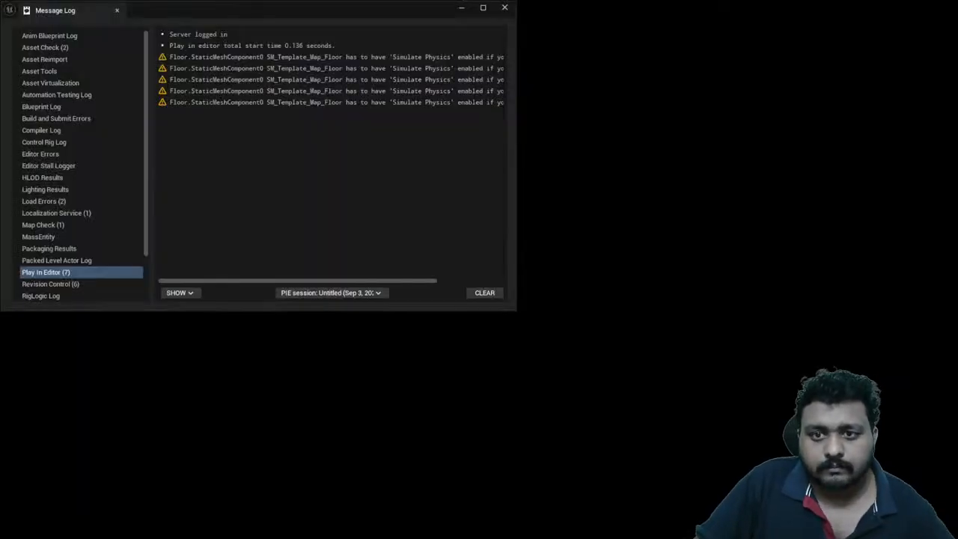
{"action": "left_click", "coordinate": [504, 9]}
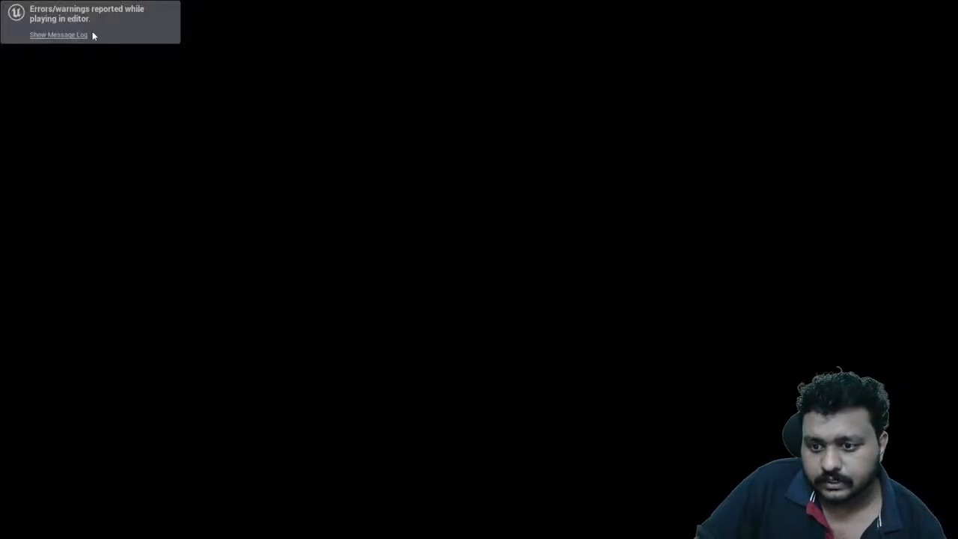
- Return to the level editor and playtest flying around while firing the laser at the cubes
{"action": "key", "text": "alt+Tab"}
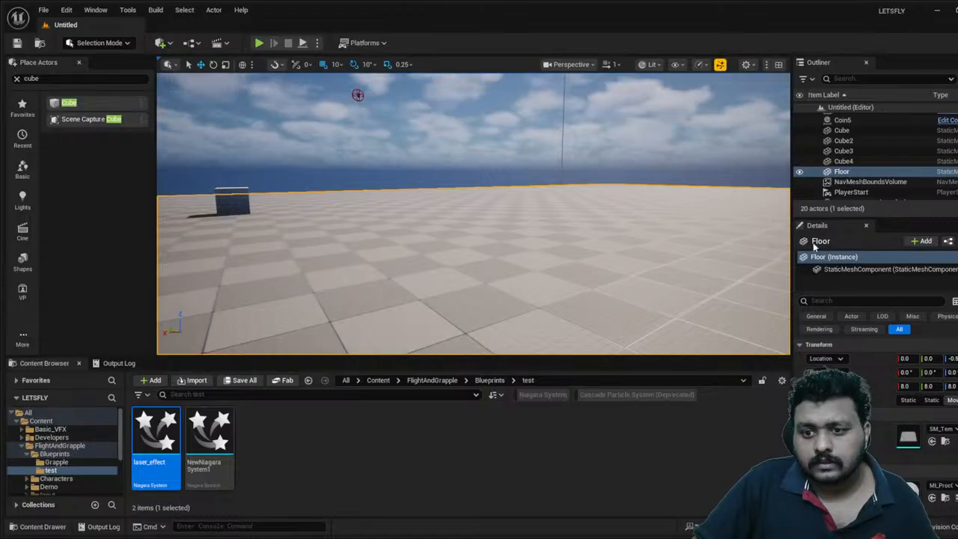
{"action": "left_click", "coordinate": [259, 43]}
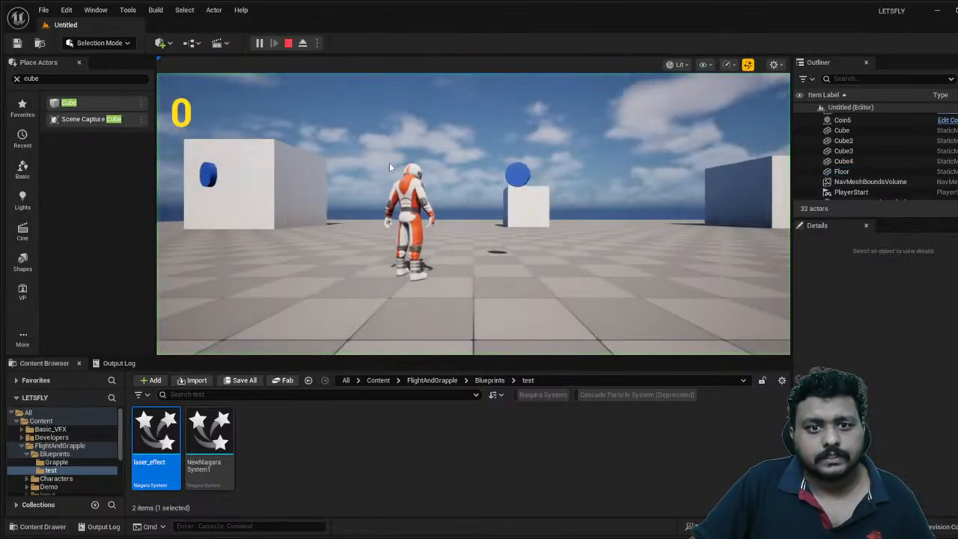
{"action": "key", "text": "space"}
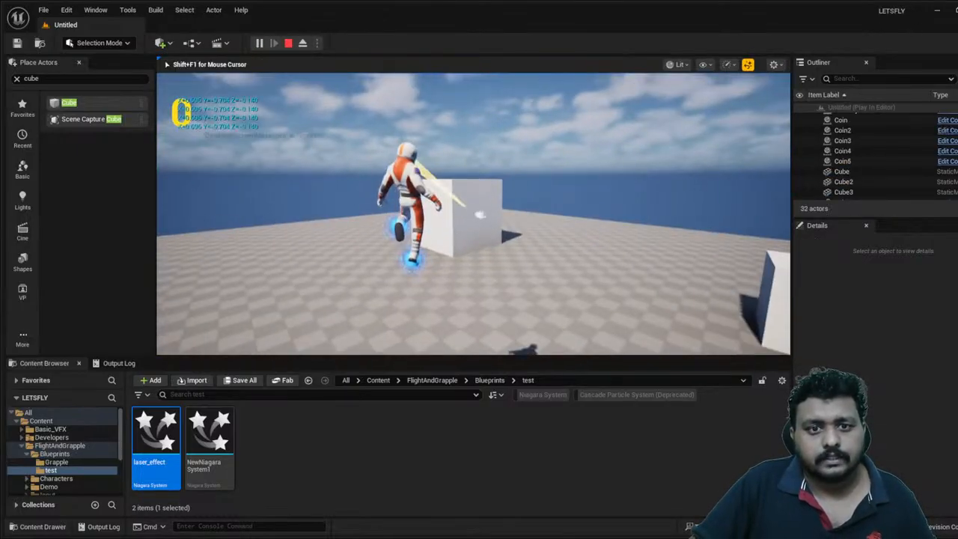
{"action": "key", "text": "f"}
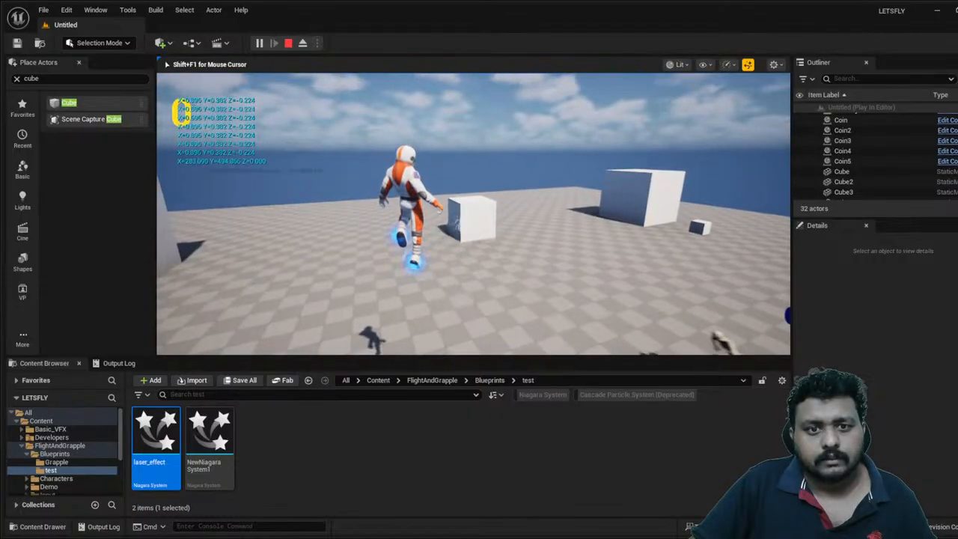
{"action": "key", "text": "f"}
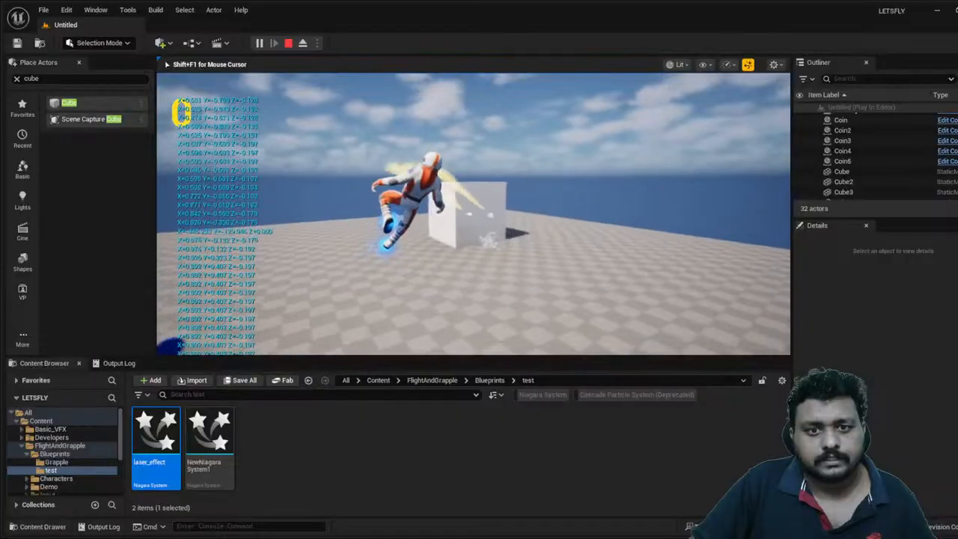
{"action": "key", "text": "f"}
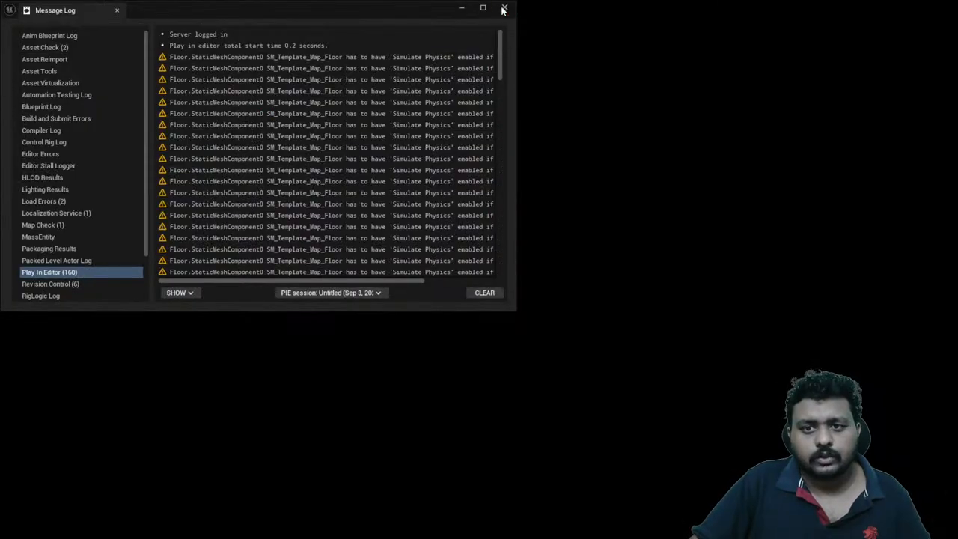
- Recheck the Floor warnings in the Play In Editor message log, put the log away and return to the level
{"action": "left_click", "coordinate": [503, 9]}
{"action": "left_click", "coordinate": [64, 35]}
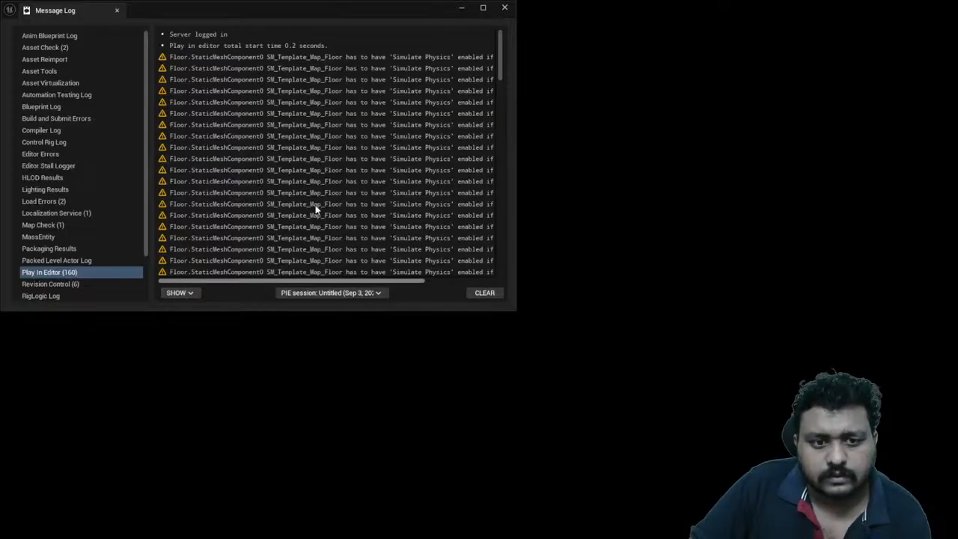
{"action": "left_click", "coordinate": [462, 9]}
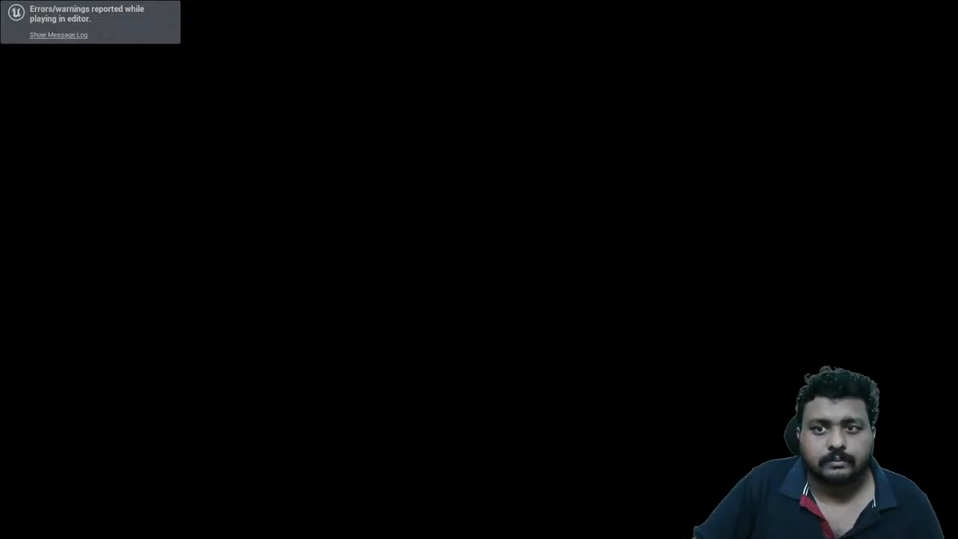
{"action": "key", "text": "alt+Tab"}
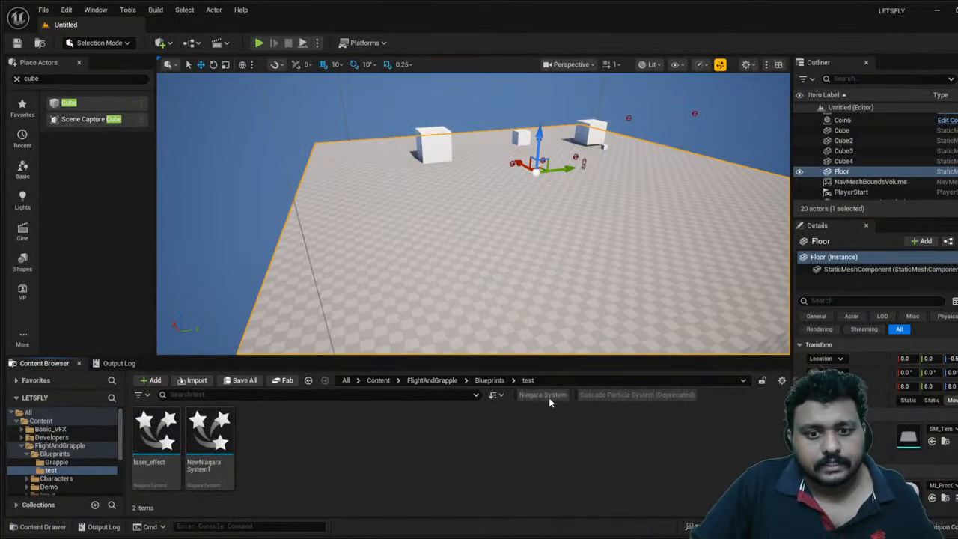
- Run a brief playtest of the laser, end it, and inspect and close the resulting message log
{"action": "left_click", "coordinate": [258, 43]}
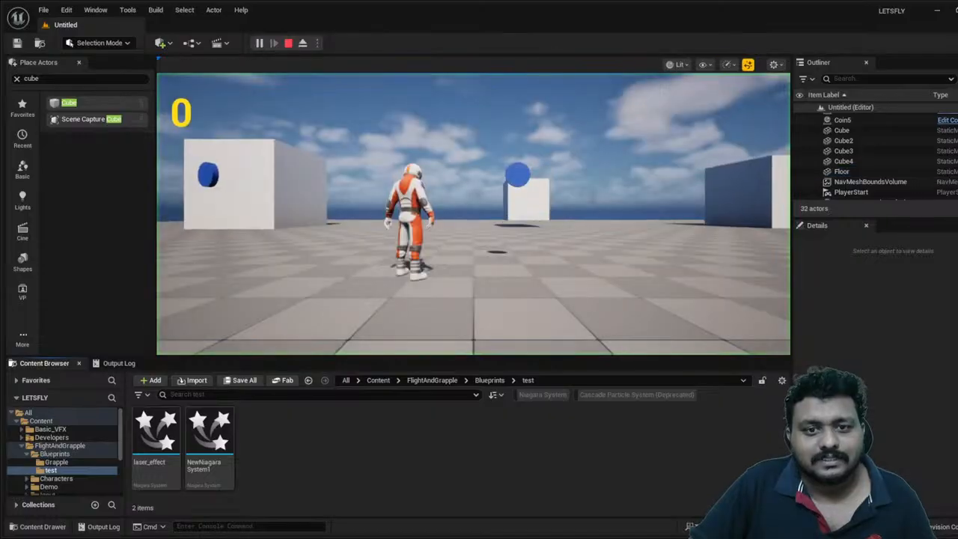
{"action": "left_click", "coordinate": [556, 292]}
{"action": "key", "text": "Escape"}
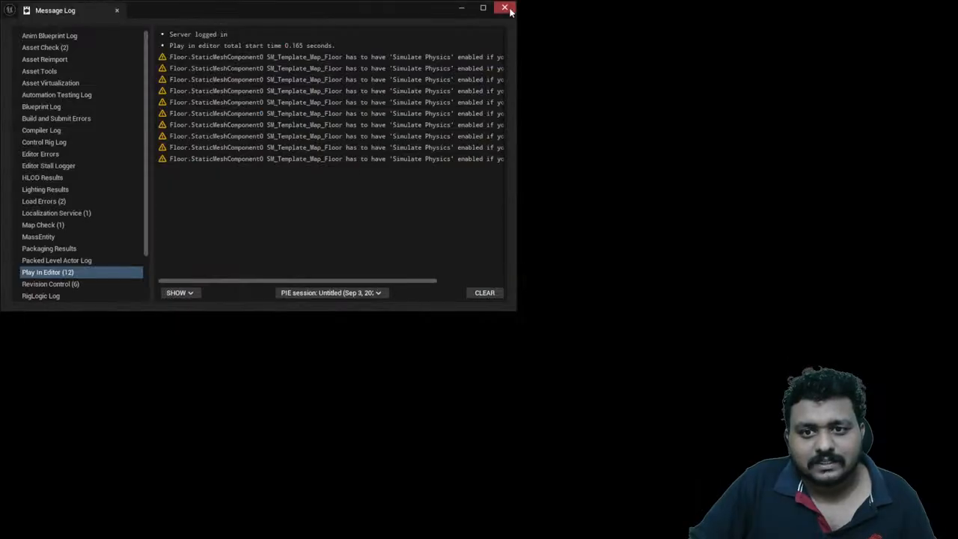
{"action": "left_click_drag", "start_coordinate": [316, 280], "coordinate": [252, 265]}
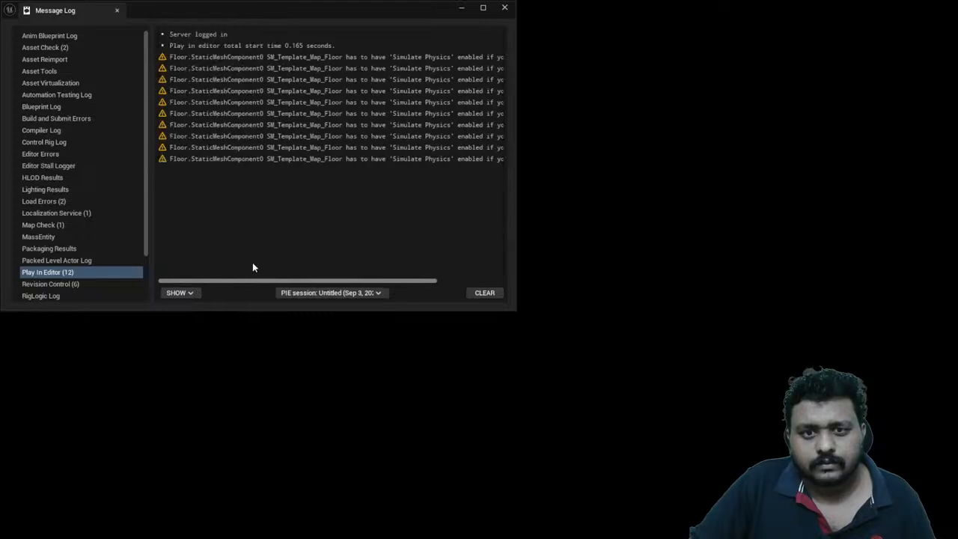
{"action": "left_click", "coordinate": [508, 12]}
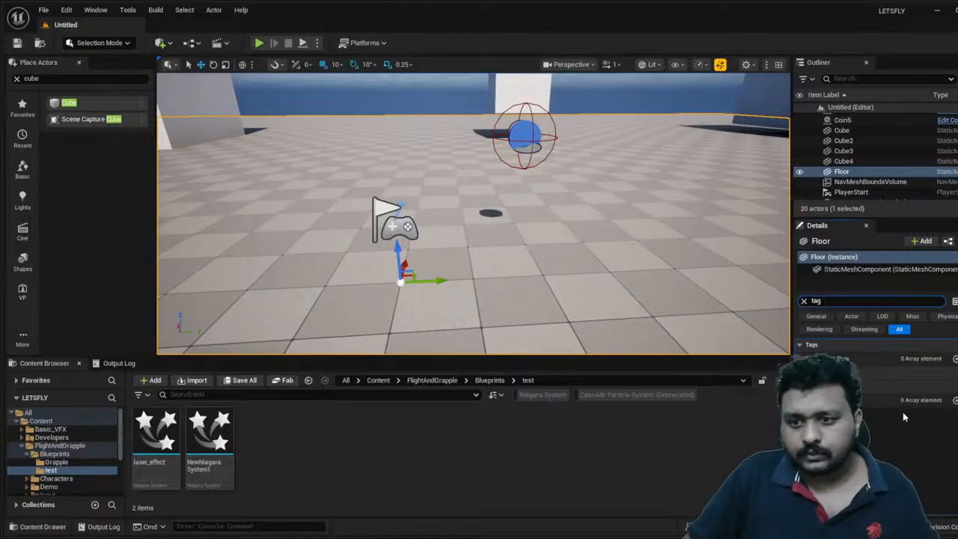
- Add the tag "floor" to both the component tags and the actor tags of the Floor actor
{"action": "left_click", "coordinate": [955, 360]}
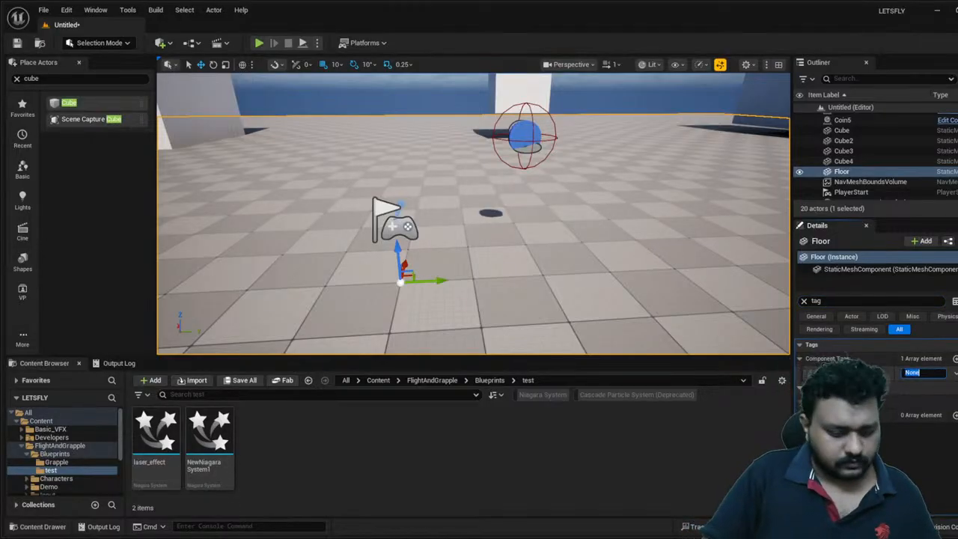
{"action": "type", "text": "flo"}
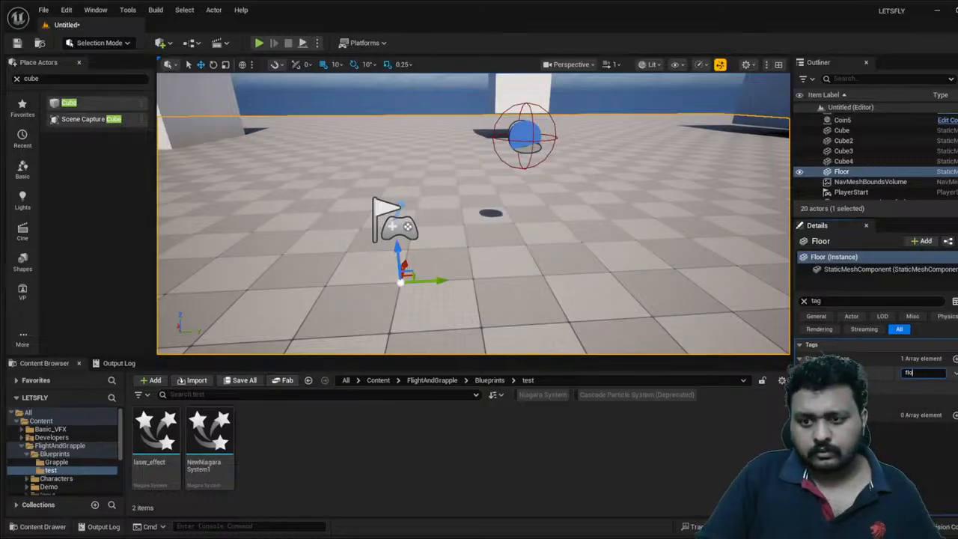
{"action": "type", "text": "or"}
{"action": "left_click", "coordinate": [955, 415]}
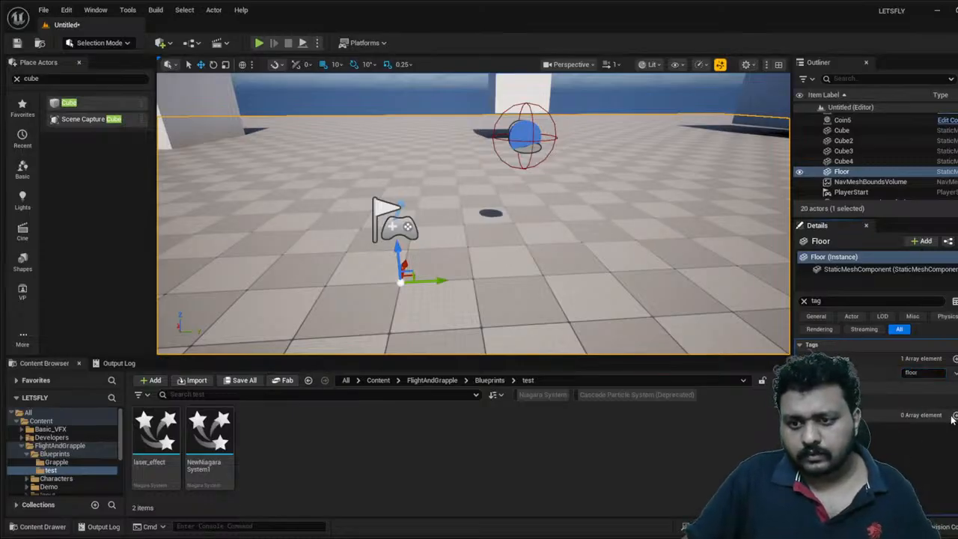
{"action": "left_click", "coordinate": [920, 429]}
{"action": "type", "text": "floor"}
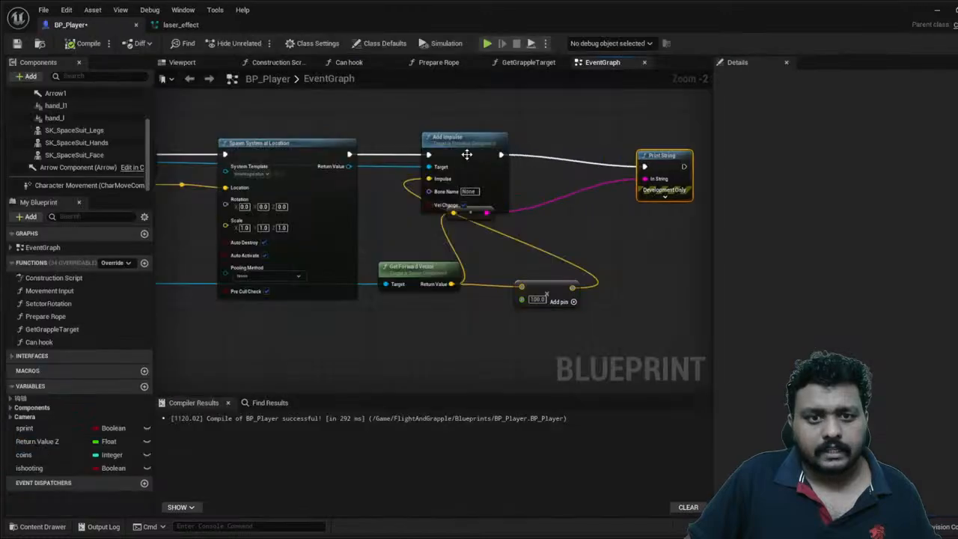
- Add a Component Has Tag node fed by the line trace's Out Hit Component and set its tag to "floor"
{"action": "right_click_drag", "start_coordinate": [254, 180], "coordinate": [698, 163]}
{"action": "right_click_drag", "start_coordinate": [306, 232], "coordinate": [635, 192]}
{"action": "scroll", "coordinate": [239, 239], "scroll_direction": "up", "scroll_amount": 2}
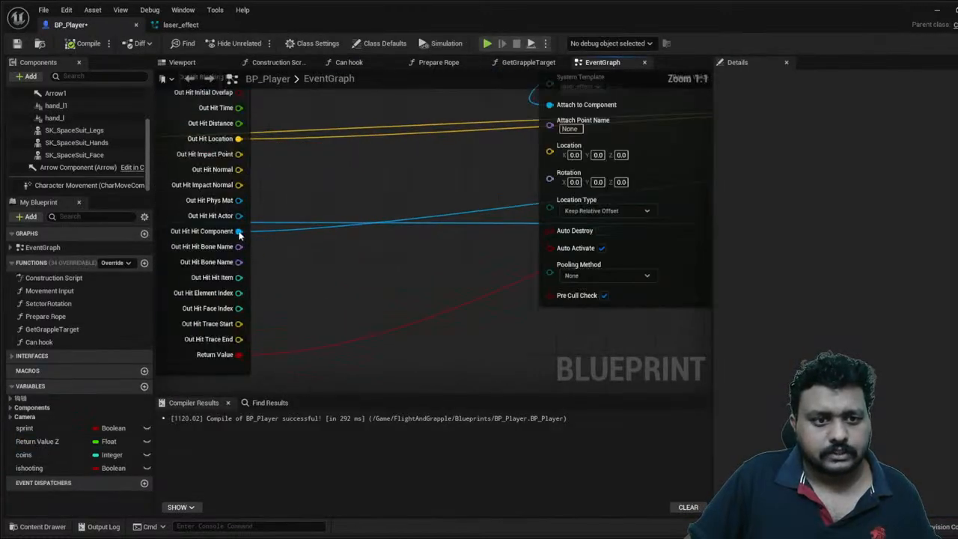
{"action": "left_click_drag", "start_coordinate": [239, 234], "coordinate": [652, 315]}
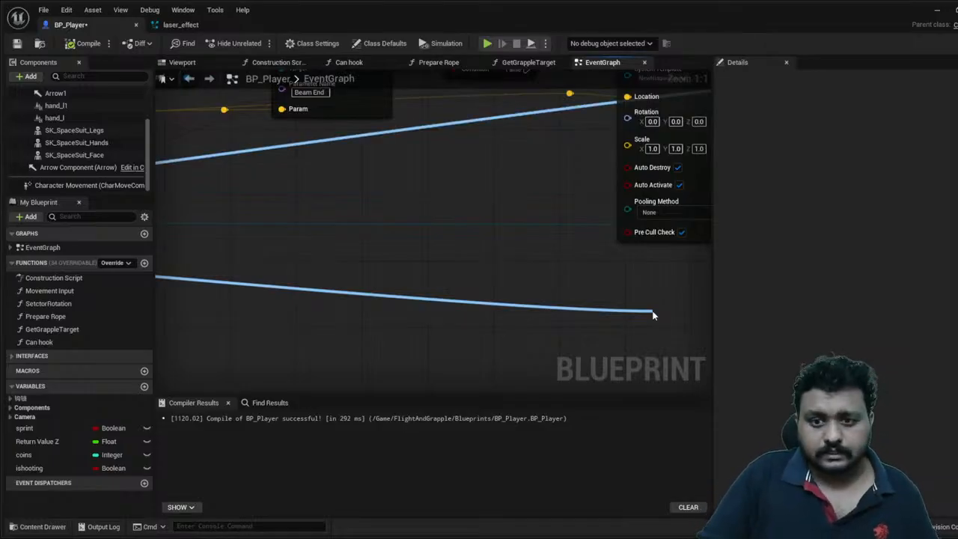
{"action": "left_click_drag", "start_coordinate": [652, 315], "coordinate": [653, 315]}
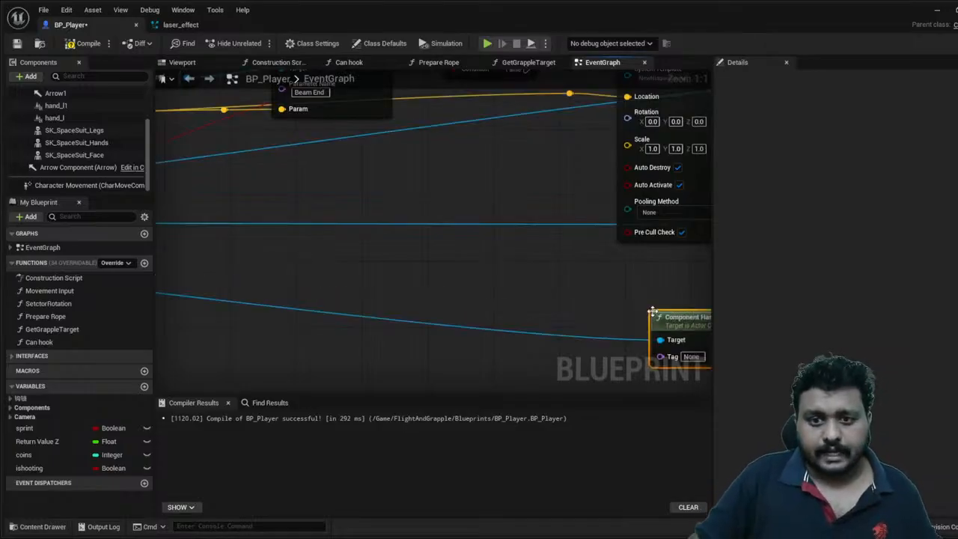
{"action": "right_click_drag", "start_coordinate": [652, 315], "coordinate": [364, 317]}
{"action": "left_click", "coordinate": [365, 317]}
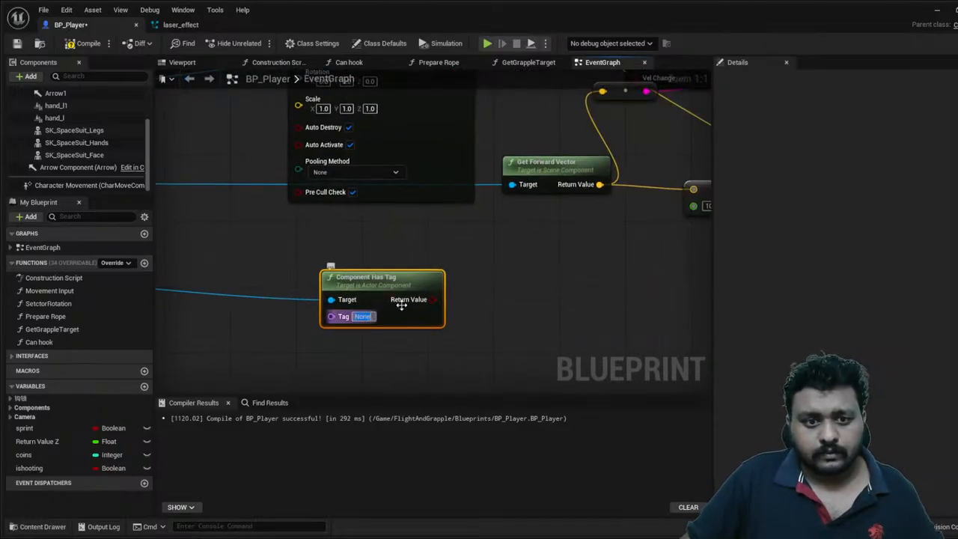
{"action": "type", "text": "floor"}
{"action": "left_click", "coordinate": [548, 281]}
- Add a Branch conditioned on Component Has Tag after Spawn System at Location, with its False output running Add Impulse
{"action": "scroll", "coordinate": [539, 281], "scroll_direction": "down", "scroll_amount": 2}
{"action": "right_click_drag", "start_coordinate": [531, 281], "coordinate": [342, 354]}
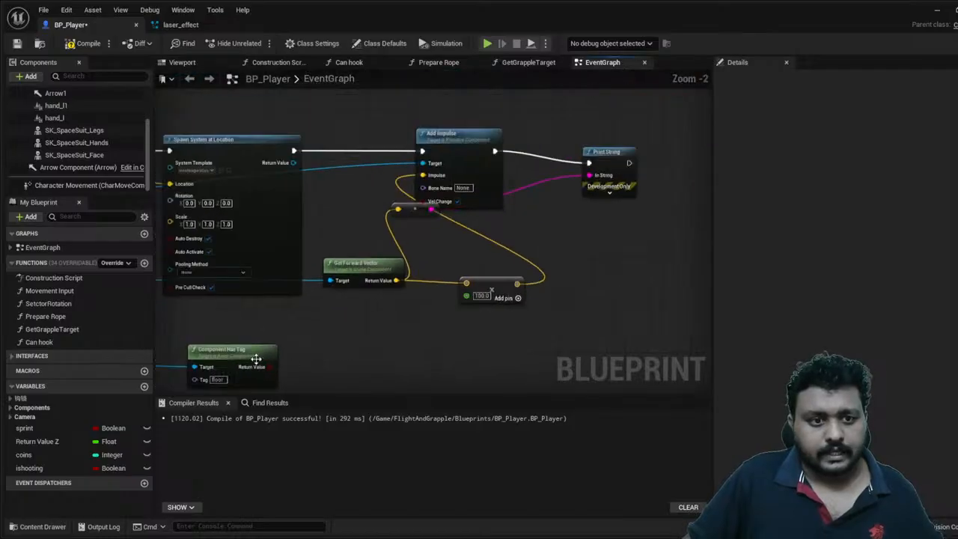
{"action": "left_click_drag", "start_coordinate": [259, 358], "coordinate": [469, 330]}
{"action": "key", "text": "Return"}
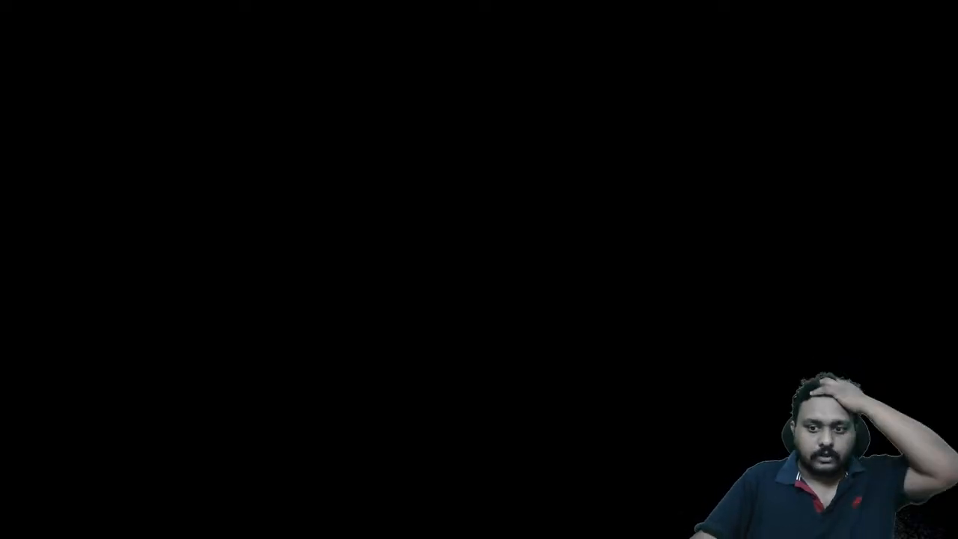
{"action": "left_click", "coordinate": [252, 258]}
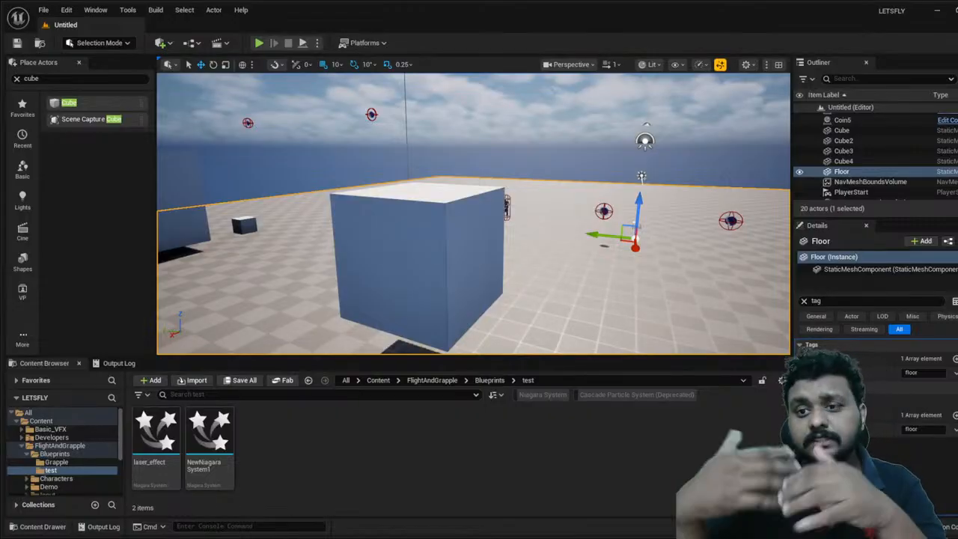
- Move the Arrow1 component forward from the astronaut's head in BP_Player's viewport and compile the blueprint
{"action": "left_click", "coordinate": [156, 438]}
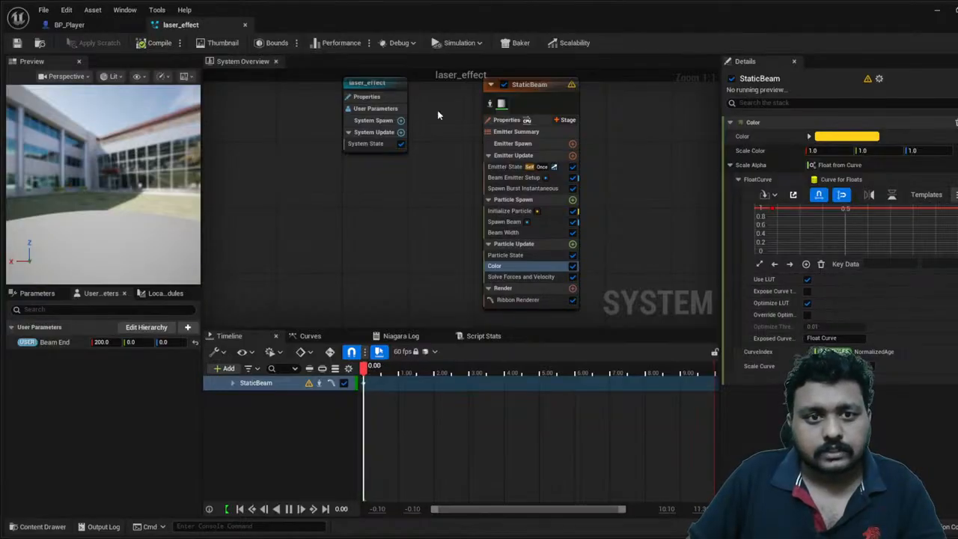
{"action": "right_click_drag", "start_coordinate": [428, 109], "coordinate": [423, 156]}
{"action": "left_click", "coordinate": [69, 25]}
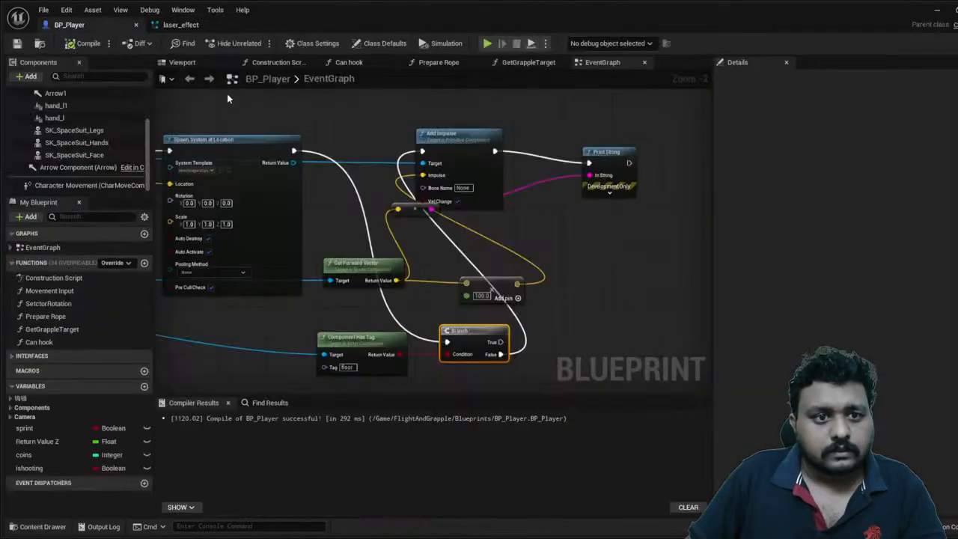
{"action": "left_click", "coordinate": [182, 62]}
{"action": "left_click", "coordinate": [474, 184]}
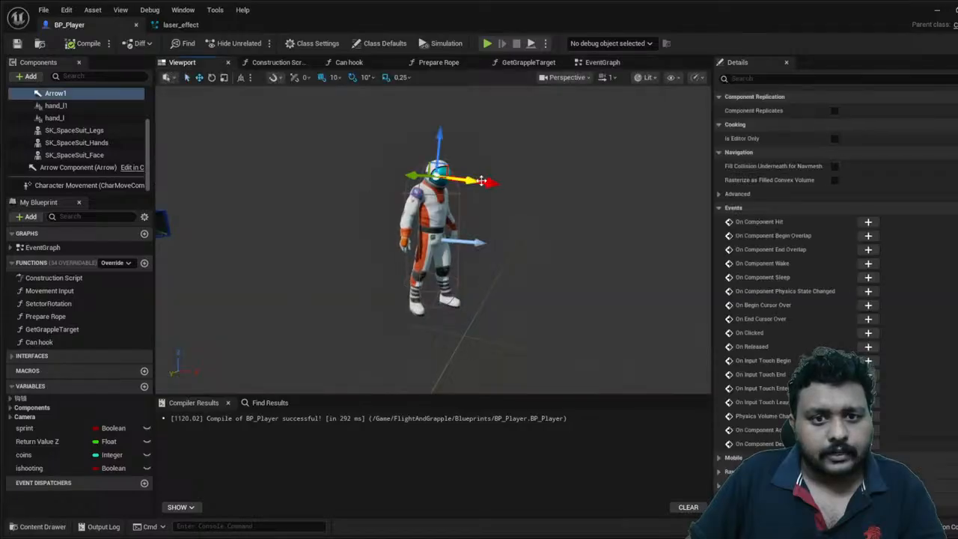
{"action": "mouse_move", "coordinate": [481, 181]}
{"action": "left_mouse_down"}
{"action": "mouse_move", "coordinate": [472, 182]}
{"action": "mouse_move", "coordinate": [496, 188]}
{"action": "left_mouse_up"}
{"action": "left_click", "coordinate": [88, 43]}
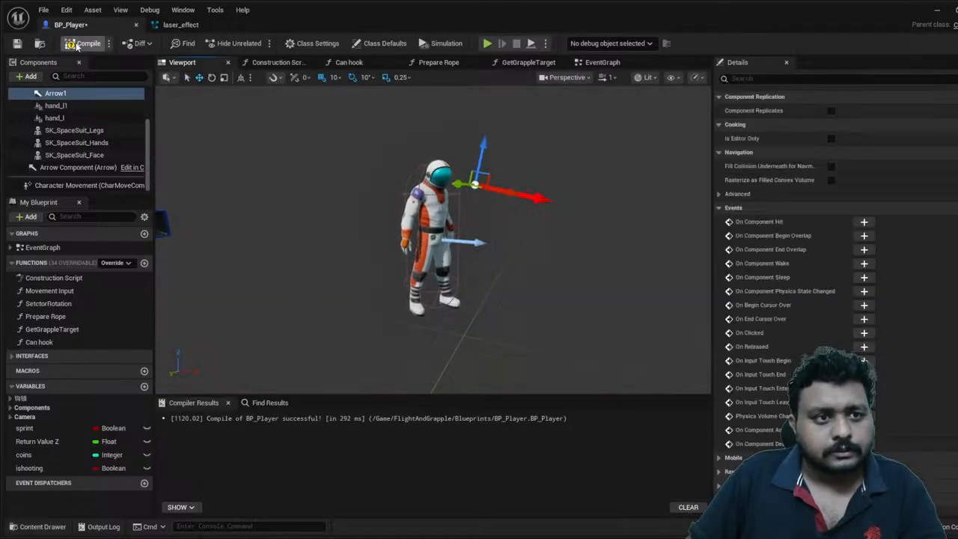
- Playtest firing the laser at a cube with the repositioned arrow and end the play session
{"action": "left_click", "coordinate": [937, 11]}
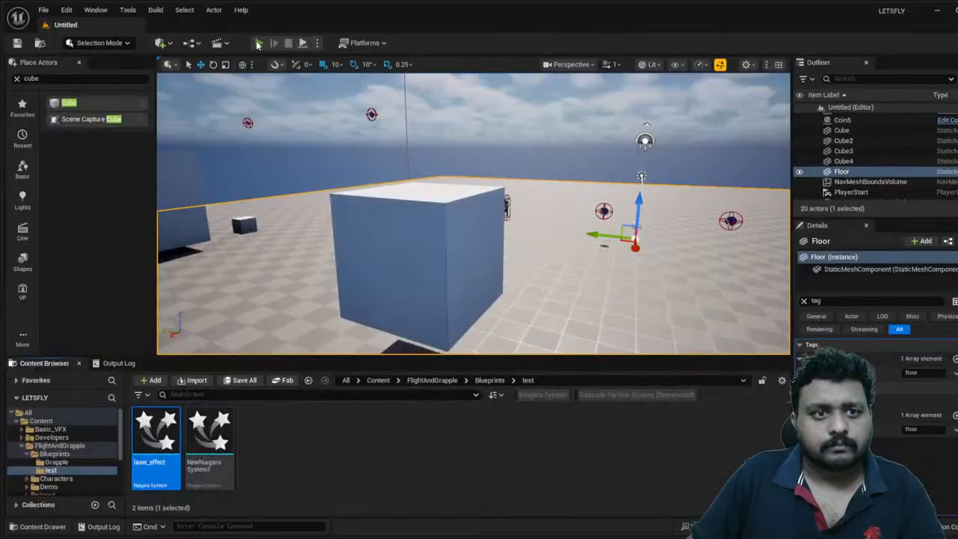
{"action": "left_click", "coordinate": [258, 43]}
{"action": "left_click", "coordinate": [473, 213]}
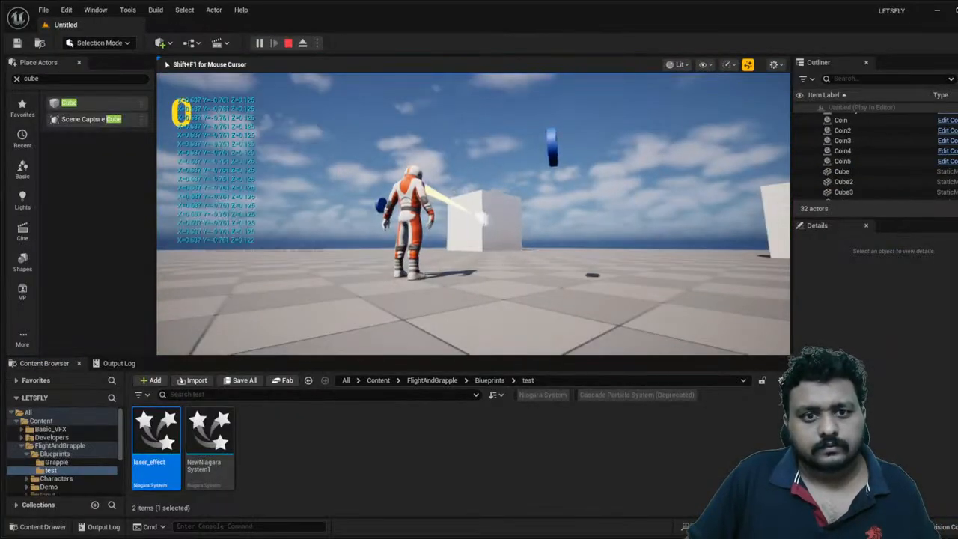
{"action": "left_click", "coordinate": [473, 213]}
{"action": "key", "text": "Escape"}
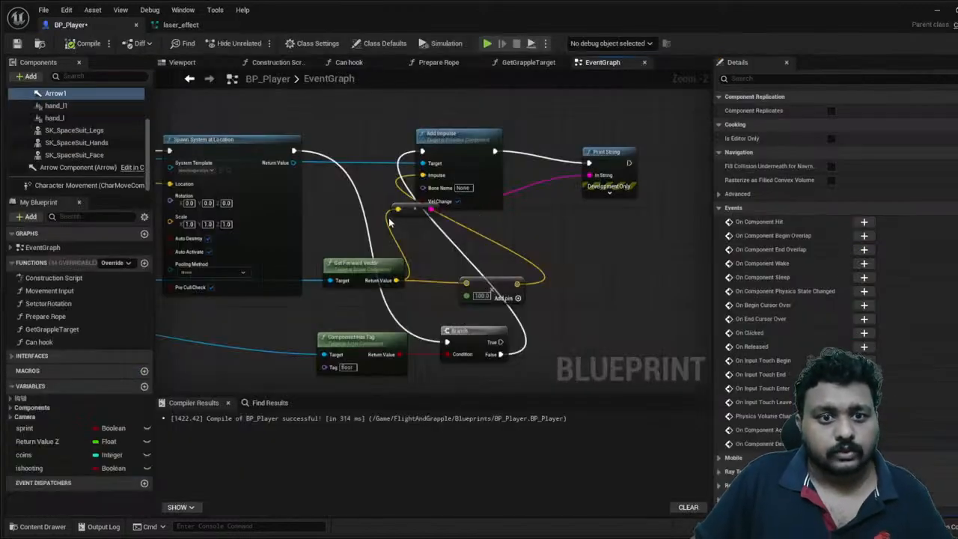
- Add a CameraBoom component reference to the event graph above the Left Mouse Button event's SET Ishooting nodes
{"action": "right_click_drag", "start_coordinate": [521, 258], "coordinate": [607, 171]}
{"action": "scroll", "coordinate": [419, 184], "scroll_direction": "down", "scroll_amount": 6}
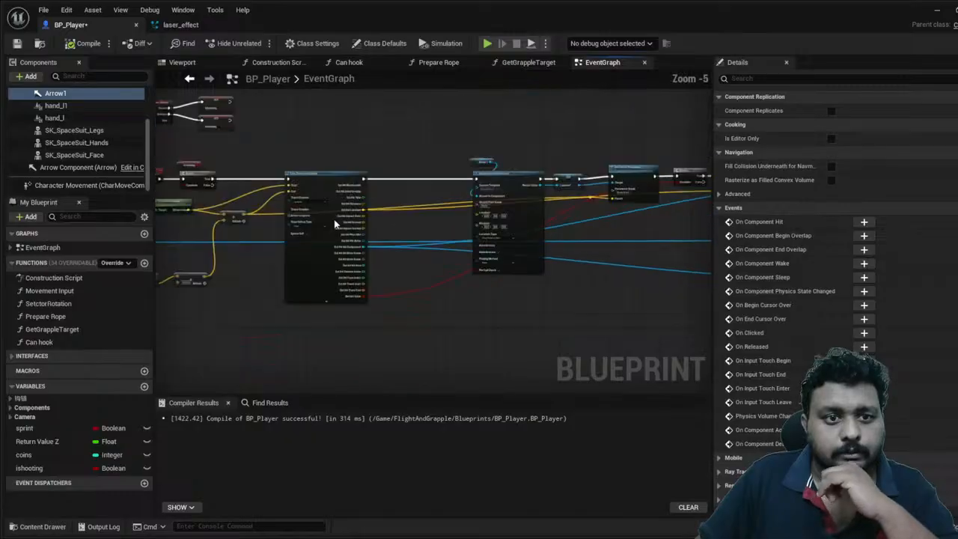
{"action": "scroll", "coordinate": [440, 150], "scroll_direction": "up", "scroll_amount": 7}
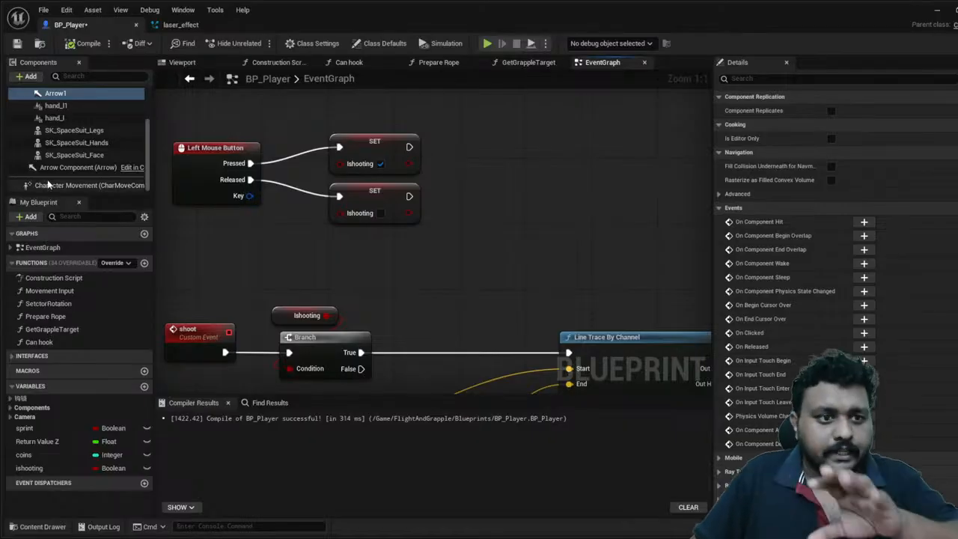
{"action": "scroll", "coordinate": [64, 128], "scroll_direction": "up", "scroll_amount": 2}
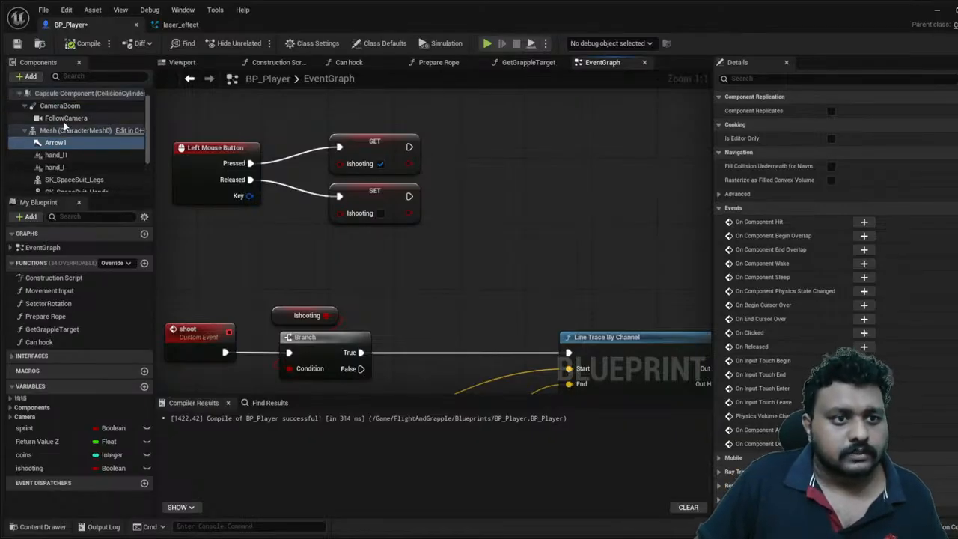
{"action": "left_click", "coordinate": [63, 121]}
{"action": "scroll", "coordinate": [859, 273], "scroll_direction": "down", "scroll_amount": 10}
{"action": "scroll", "coordinate": [856, 277], "scroll_direction": "up", "scroll_amount": 3}
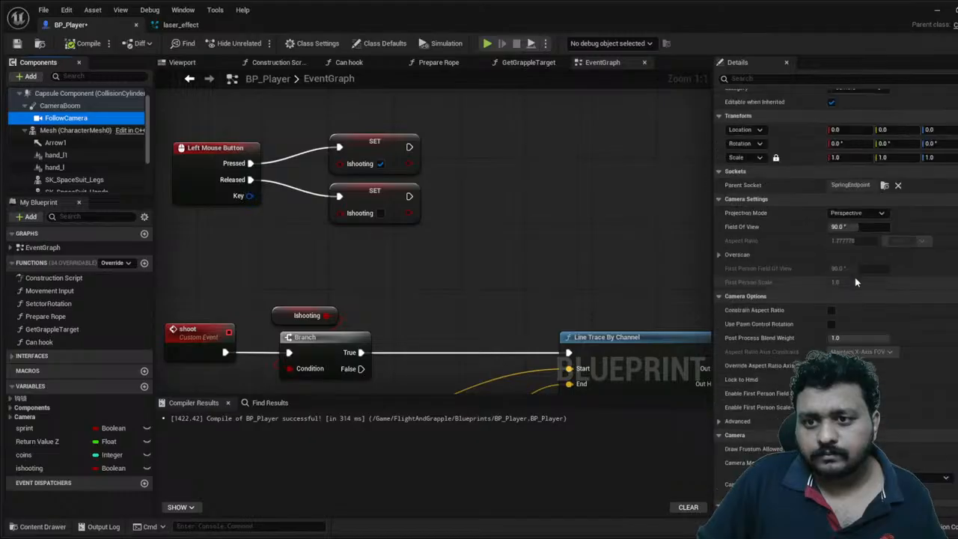
{"action": "left_click", "coordinate": [55, 107]}
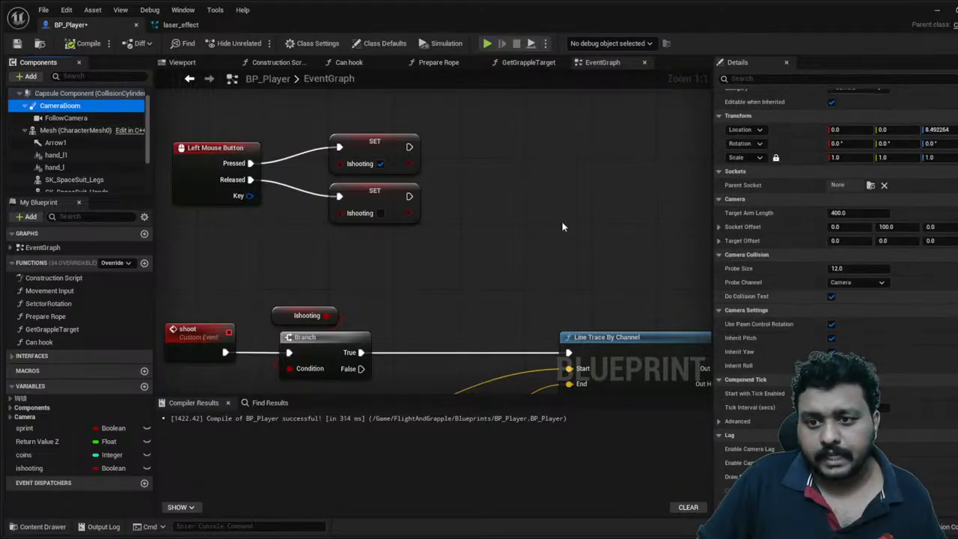
{"action": "left_click_drag", "start_coordinate": [343, 108], "coordinate": [344, 108]}
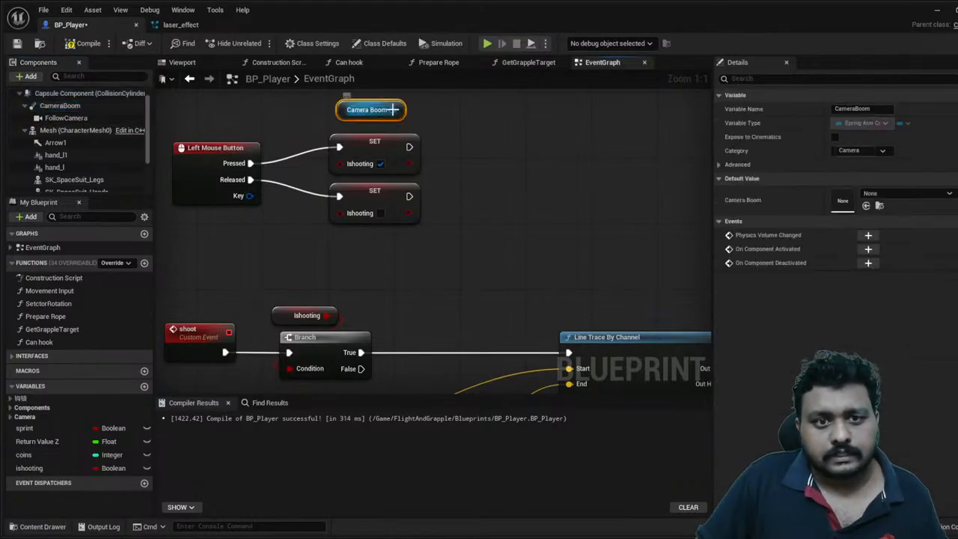
{"action": "left_click", "coordinate": [88, 118]}
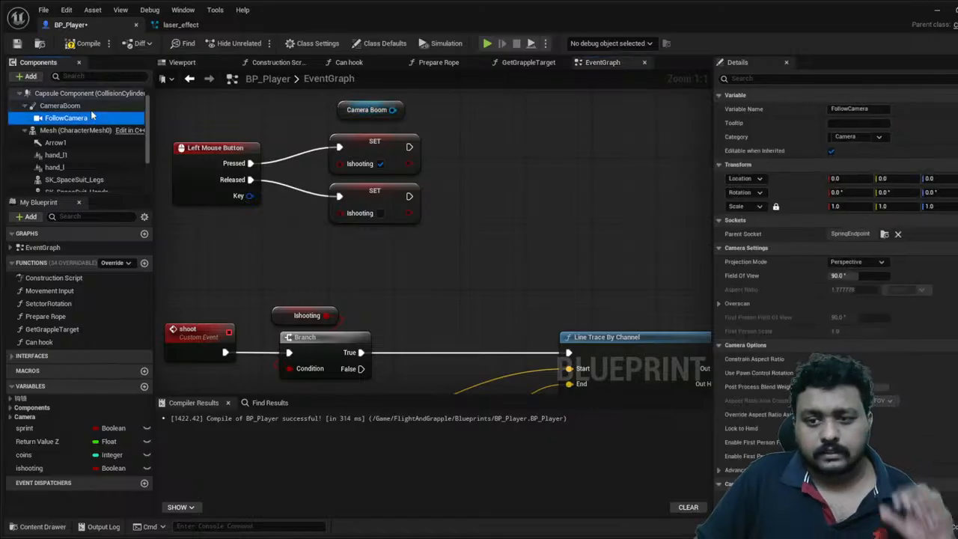
{"action": "left_click", "coordinate": [60, 106]}
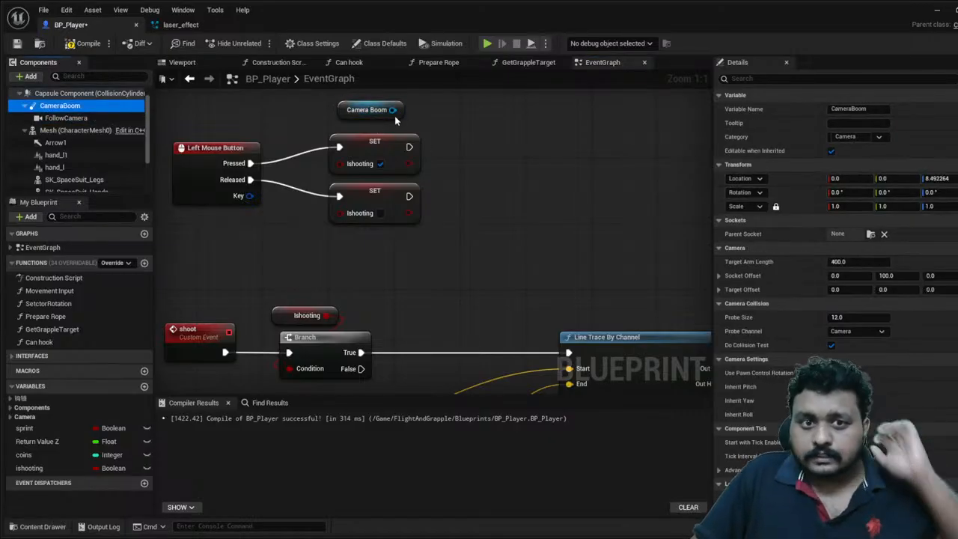
- Add a Set Socket Offset node targeting Camera Boom and run it after the Pressed branch's SET Ishooting node
{"action": "left_click_drag", "start_coordinate": [392, 110], "coordinate": [448, 125]}
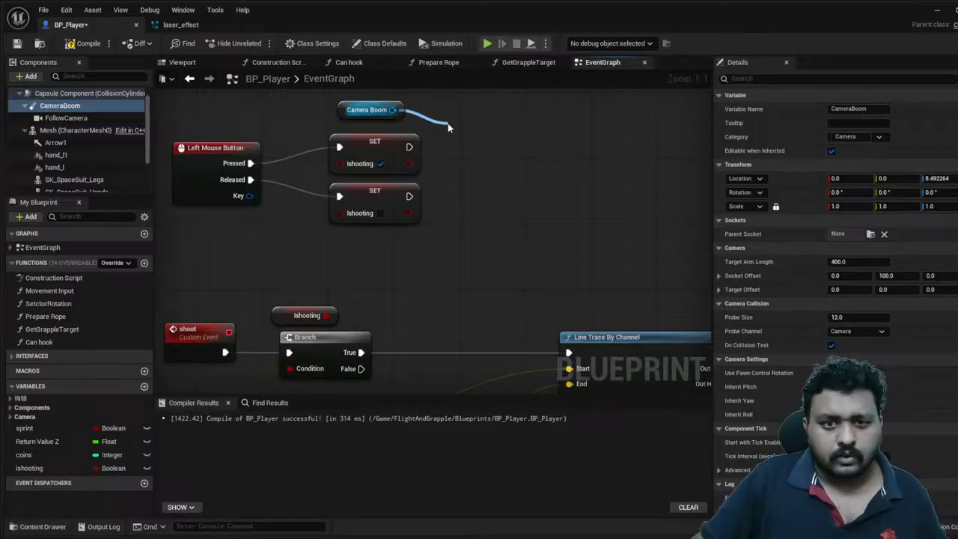
{"action": "left_click_drag", "start_coordinate": [448, 123], "coordinate": [507, 192]}
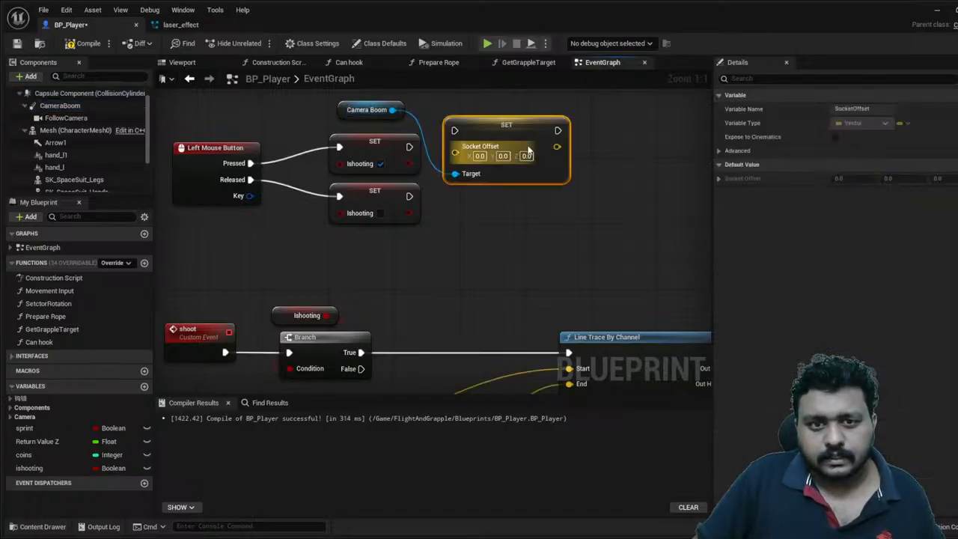
{"action": "left_click_drag", "start_coordinate": [509, 125], "coordinate": [631, 118]}
{"action": "right_click_drag", "start_coordinate": [590, 140], "coordinate": [514, 174]}
{"action": "left_click_drag", "start_coordinate": [333, 181], "coordinate": [519, 187]}
{"action": "left_click", "coordinate": [305, 141]}
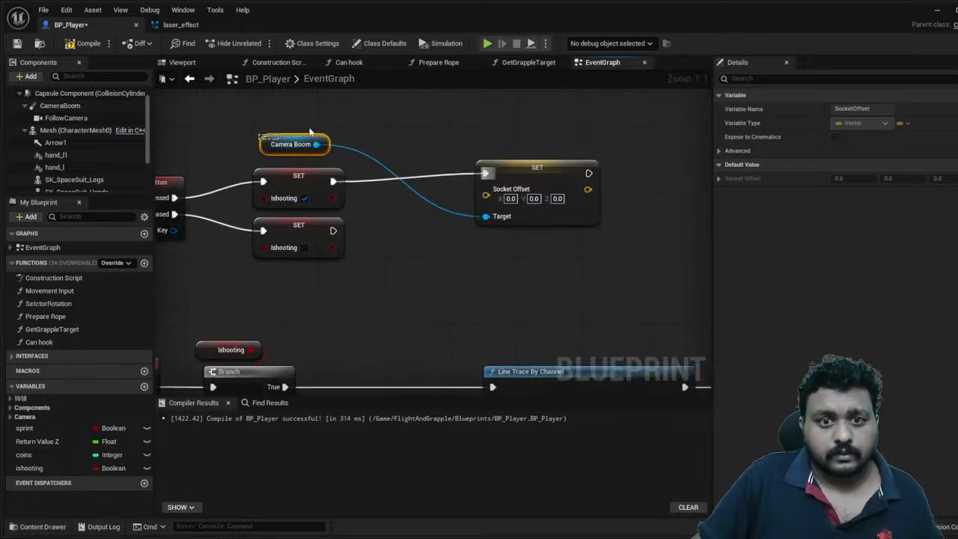
- Place Camera Boom directly above the Set Socket Offset node, align that node with the execution wire and set its Y offset to 150
{"action": "left_click_drag", "start_coordinate": [303, 144], "coordinate": [481, 136]}
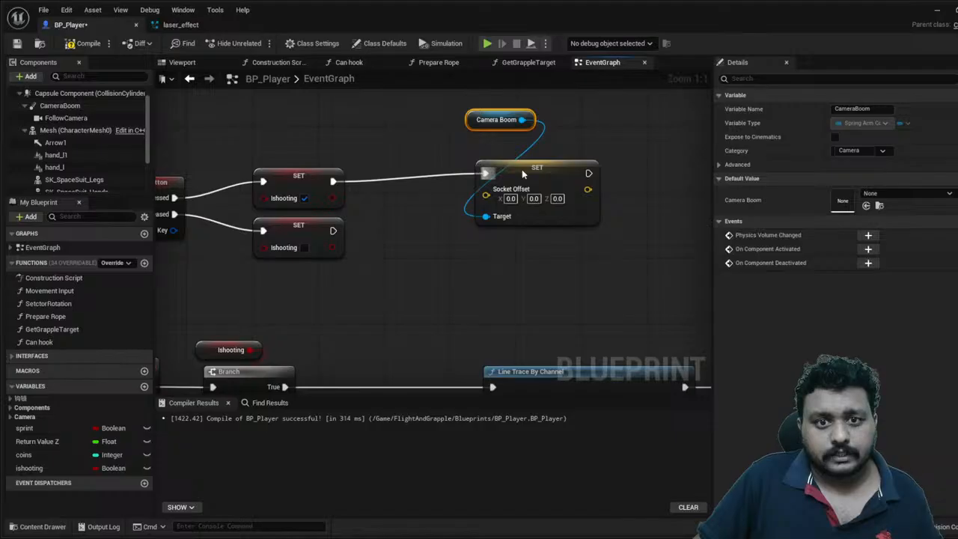
{"action": "left_click_drag", "start_coordinate": [521, 169], "coordinate": [511, 177]}
{"action": "type", "text": "150"}
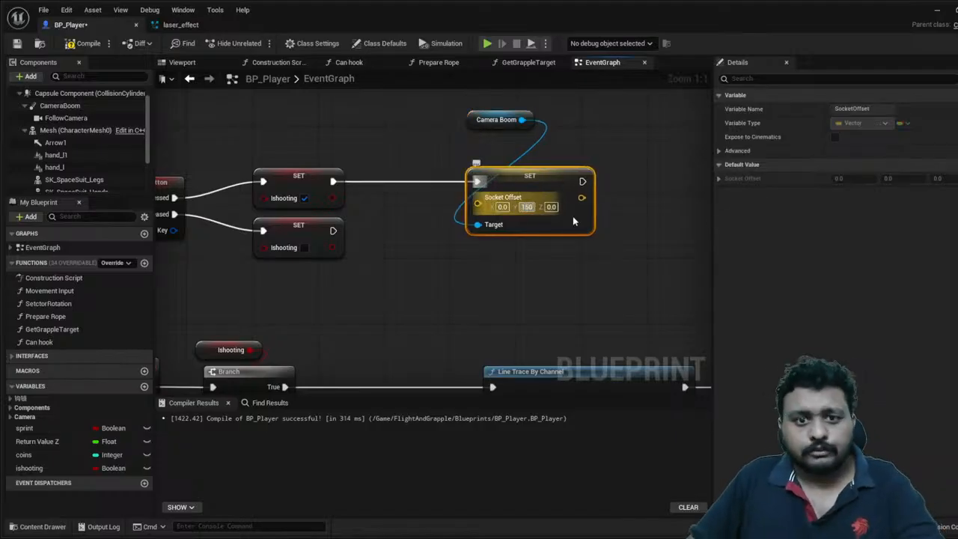
{"action": "left_click", "coordinate": [613, 247]}
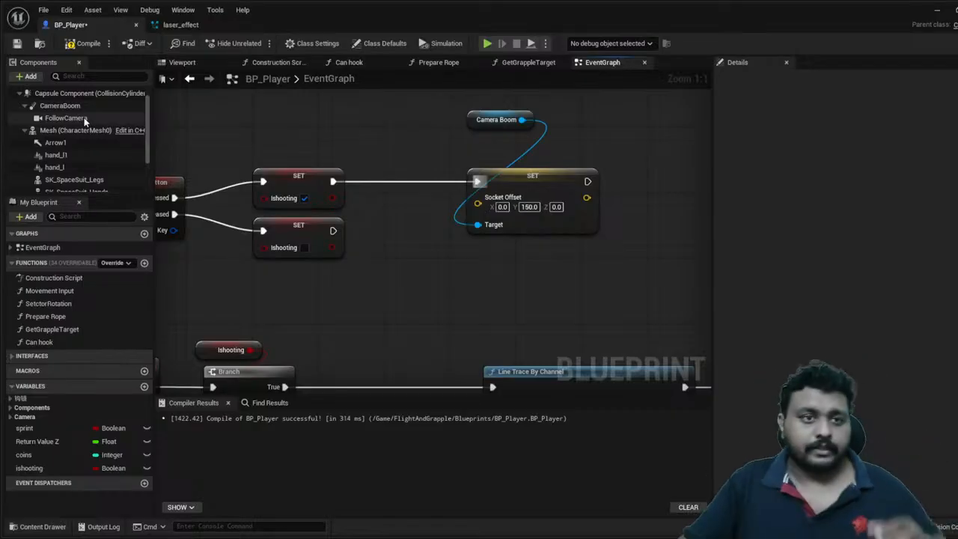
{"action": "left_click_drag", "start_coordinate": [474, 127], "coordinate": [473, 151]}
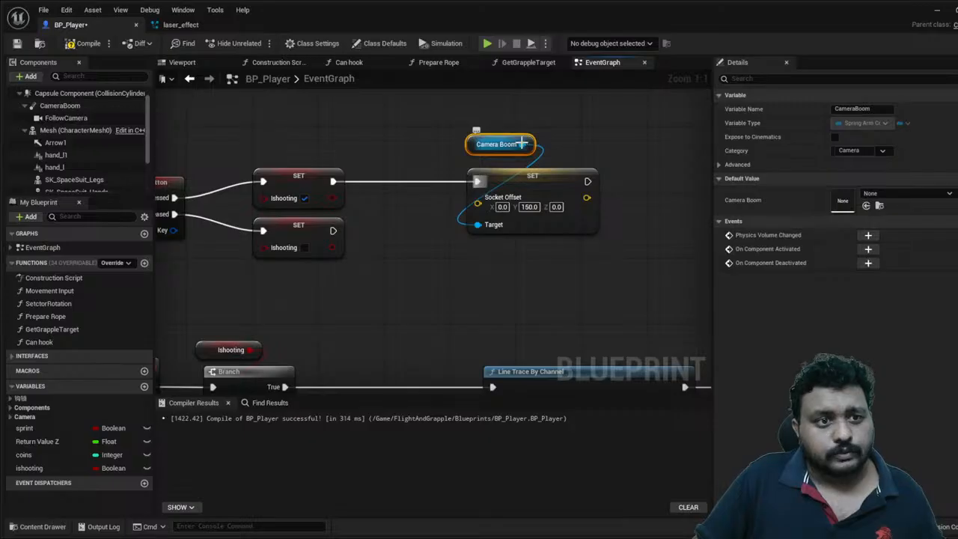
- Add a Set Target Arm Length node from Camera Boom, chain it after Set Socket Offset and set the length to 500
{"action": "left_click", "coordinate": [73, 105]}
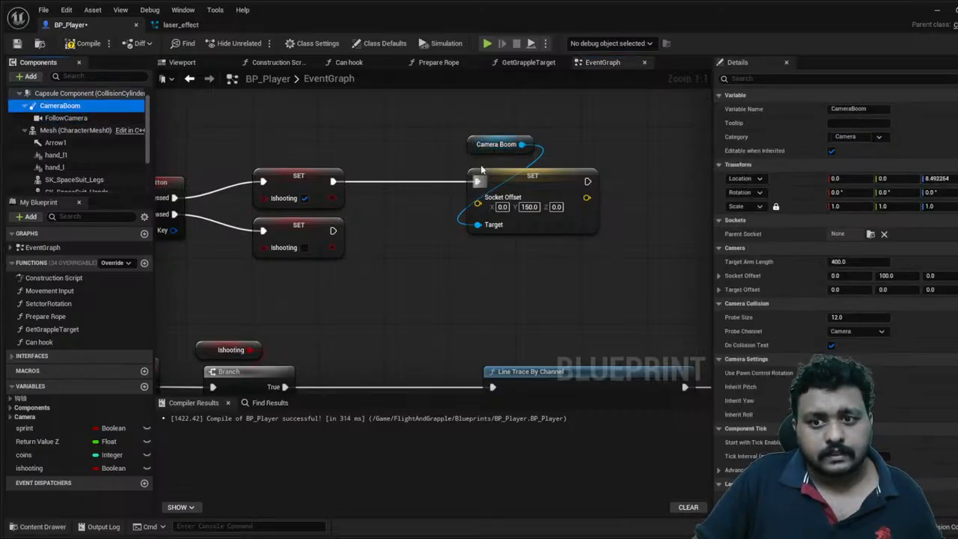
{"action": "left_click_drag", "start_coordinate": [520, 144], "coordinate": [680, 173]}
{"action": "left_click", "coordinate": [656, 289]}
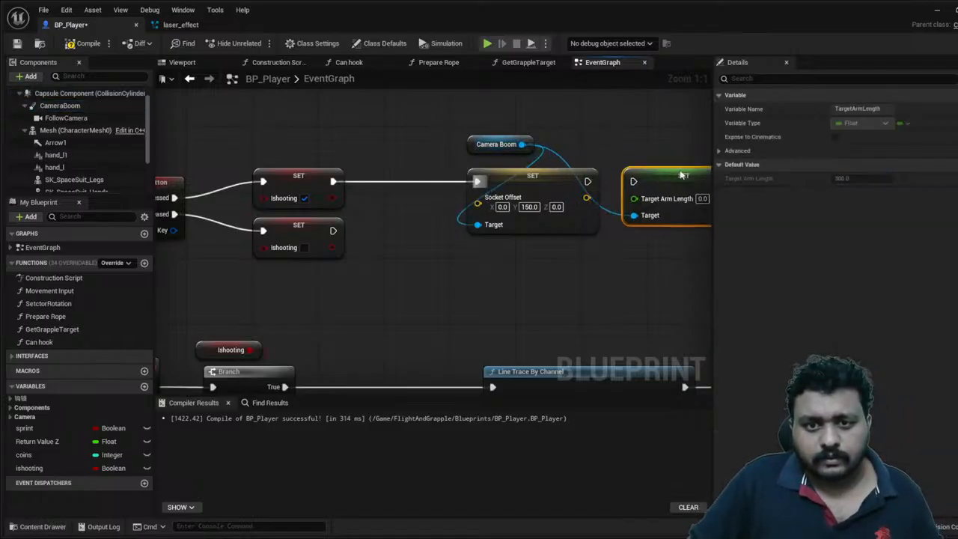
{"action": "right_click_drag", "start_coordinate": [680, 174], "coordinate": [465, 158]}
{"action": "left_click_drag", "start_coordinate": [371, 164], "coordinate": [417, 165]}
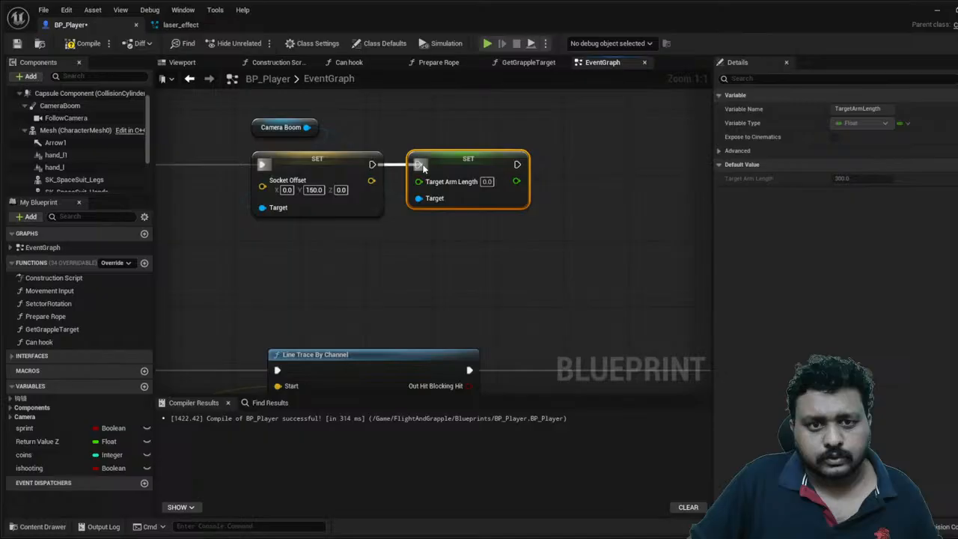
{"action": "left_click", "coordinate": [486, 181]}
{"action": "type", "text": "500"}
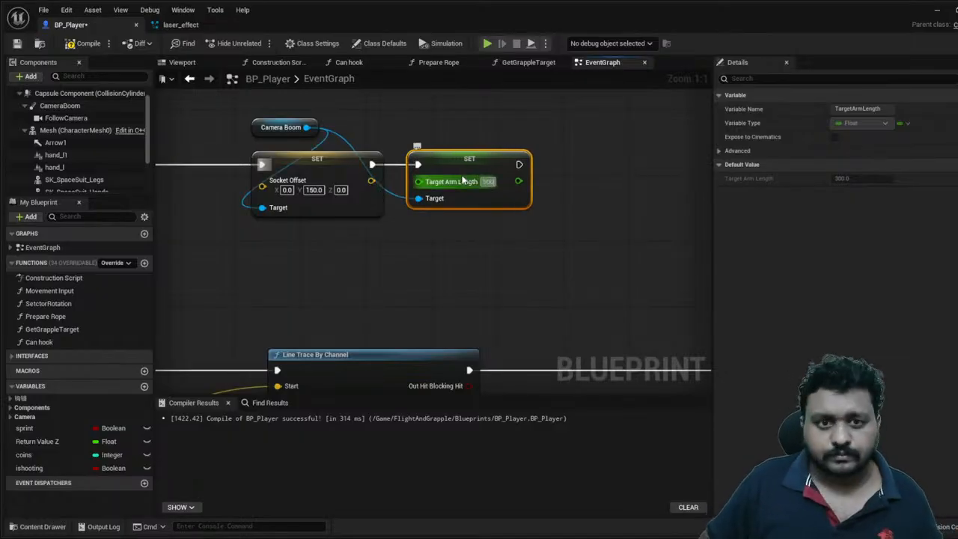
{"action": "left_click", "coordinate": [578, 283]}
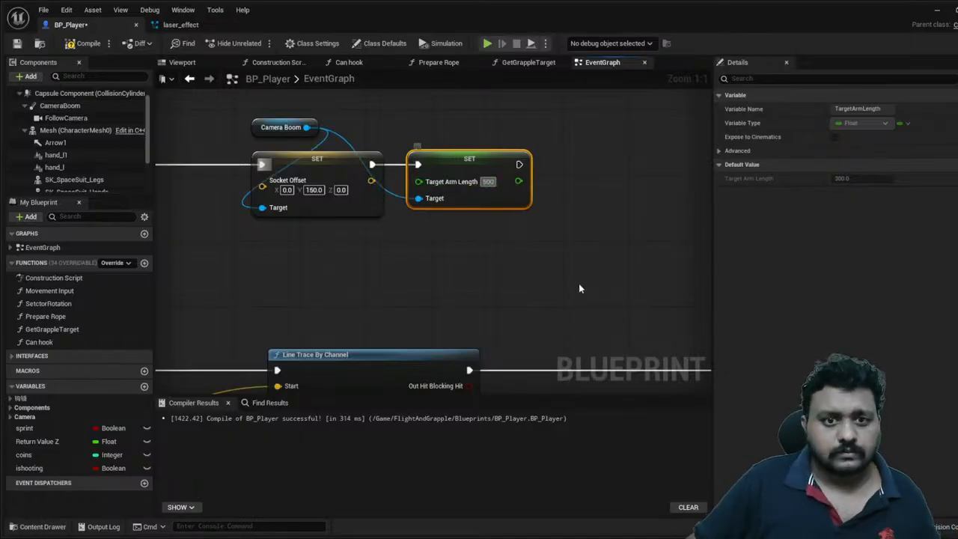
- Duplicate the Camera Boom, Socket Offset and Target Arm Length nodes and run the copies after the Released branch's SET Ishooting node
{"action": "left_click_drag", "start_coordinate": [518, 228], "coordinate": [288, 122]}
{"action": "key", "text": "ctrl+c"}
{"action": "right_click_drag", "start_coordinate": [324, 247], "coordinate": [389, 186]}
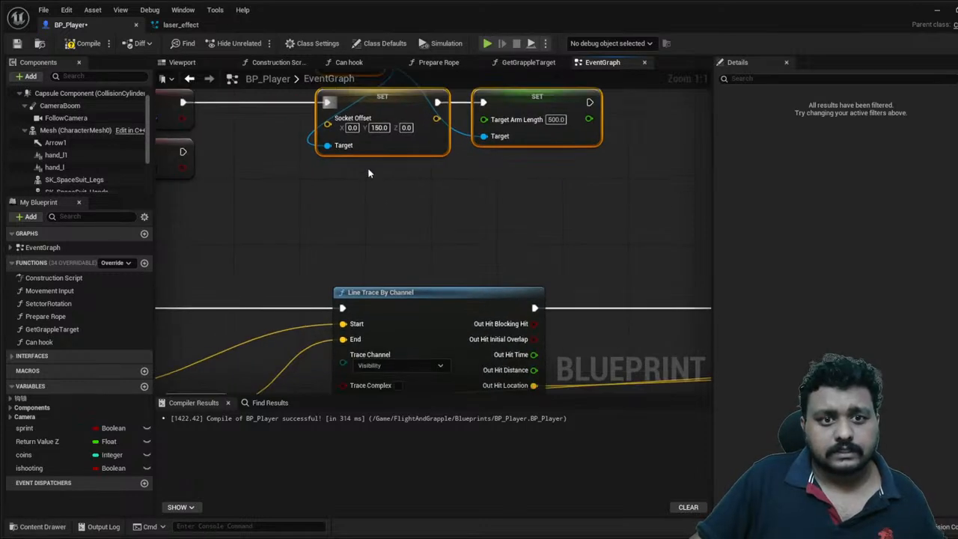
{"action": "key", "text": "ctrl+v"}
{"action": "left_click_drag", "start_coordinate": [373, 193], "coordinate": [382, 203]}
{"action": "right_click_drag", "start_coordinate": [247, 162], "coordinate": [452, 220]}
{"action": "left_click_drag", "start_coordinate": [390, 209], "coordinate": [527, 258]}
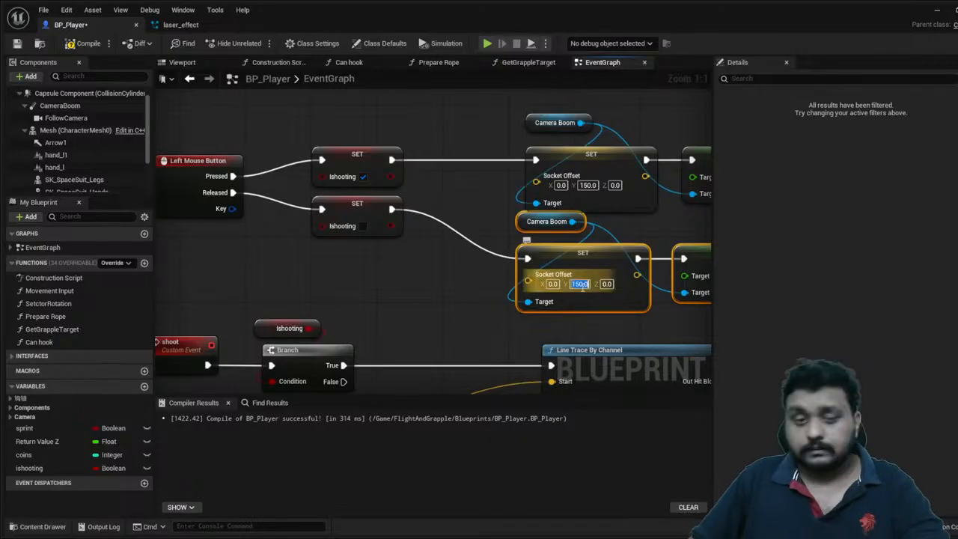
- On the Released branch, set Socket Offset Y to 100 and Target Arm Length to 400, and compile BP_Player
{"action": "type", "text": "100"}
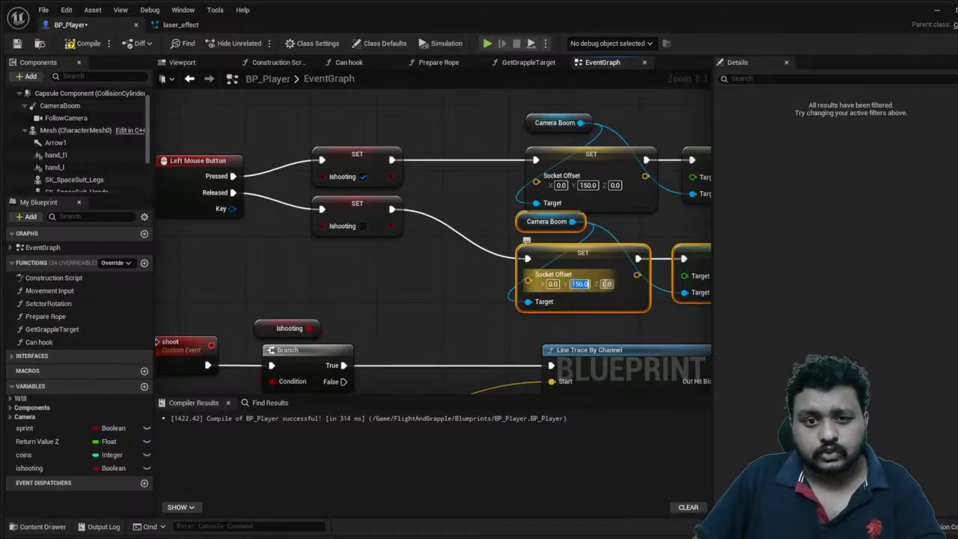
{"action": "key", "text": "Return"}
{"action": "right_click_drag", "start_coordinate": [626, 316], "coordinate": [417, 311]}
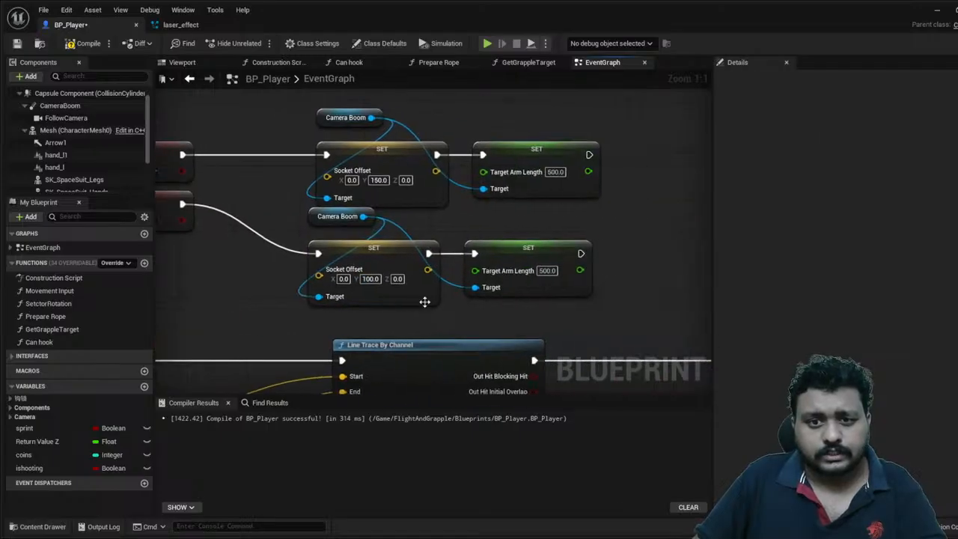
{"action": "left_click", "coordinate": [546, 270]}
{"action": "type", "text": "400"}
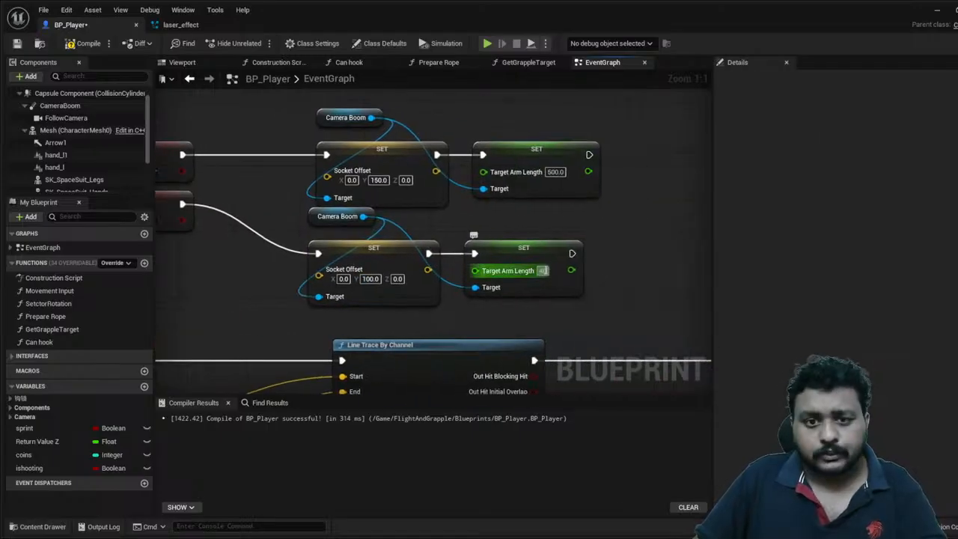
{"action": "key", "text": "Return"}
{"action": "left_click", "coordinate": [89, 43]}
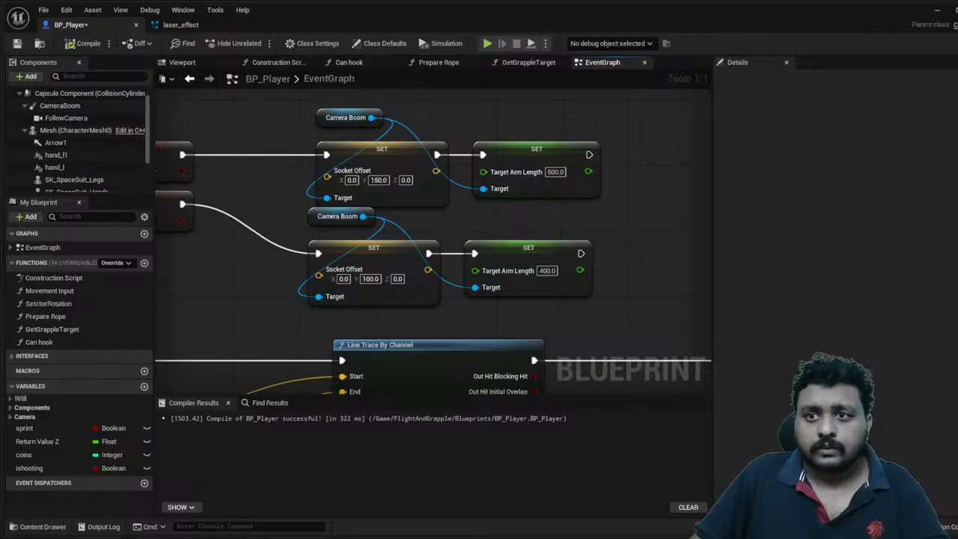
- Playtest the camera shift while firing the laser in two play sessions in the level, ending each one
{"action": "left_click", "coordinate": [936, 11]}
{"action": "left_click", "coordinate": [256, 43]}
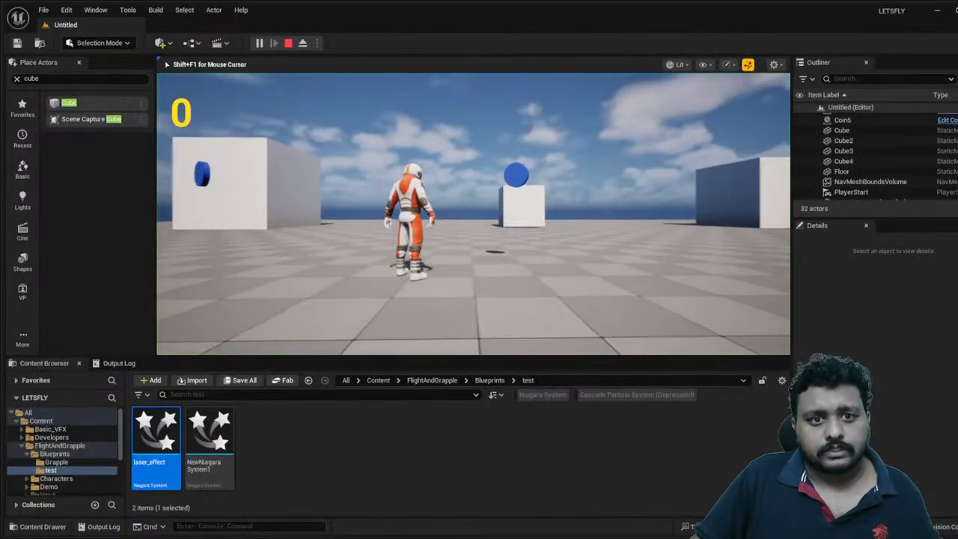
{"action": "key", "text": "s"}
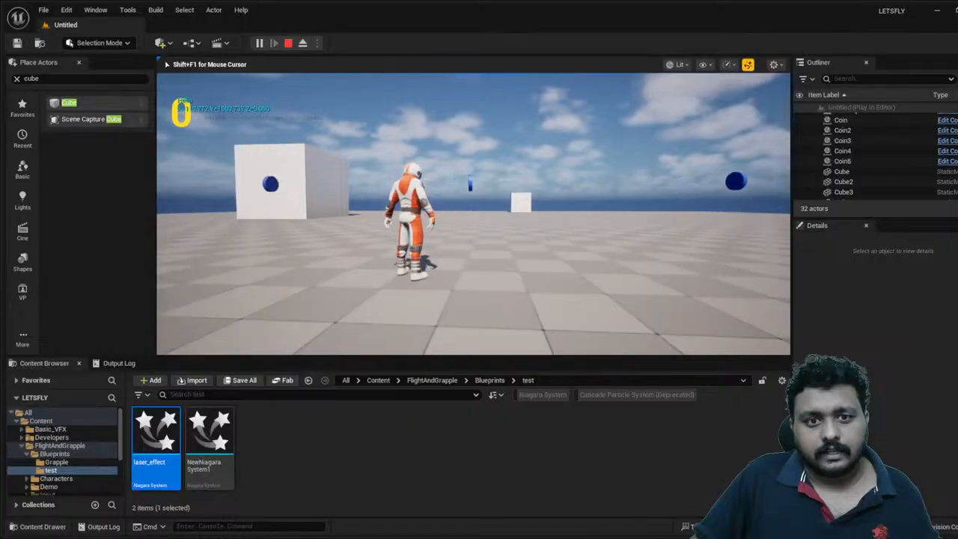
{"action": "key", "text": "Escape"}
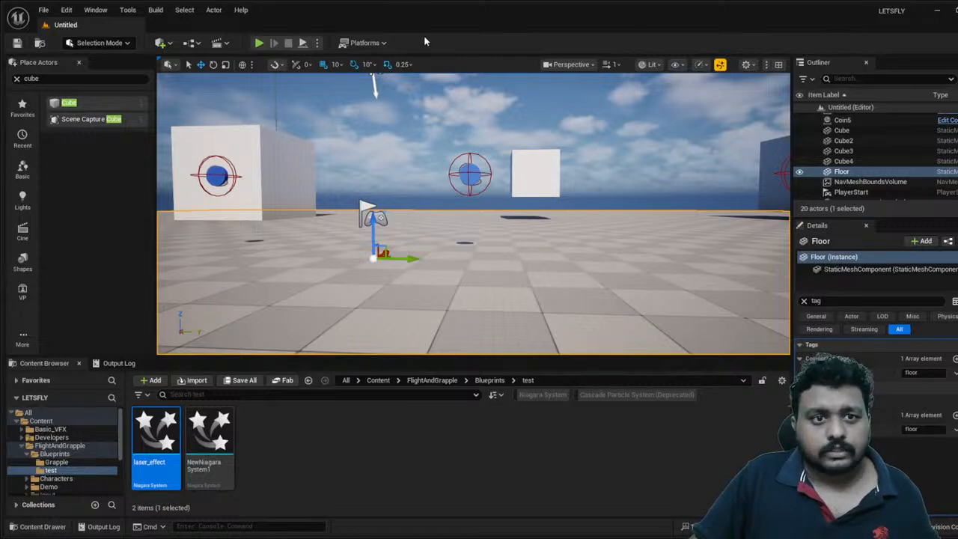
{"action": "left_click", "coordinate": [259, 43]}
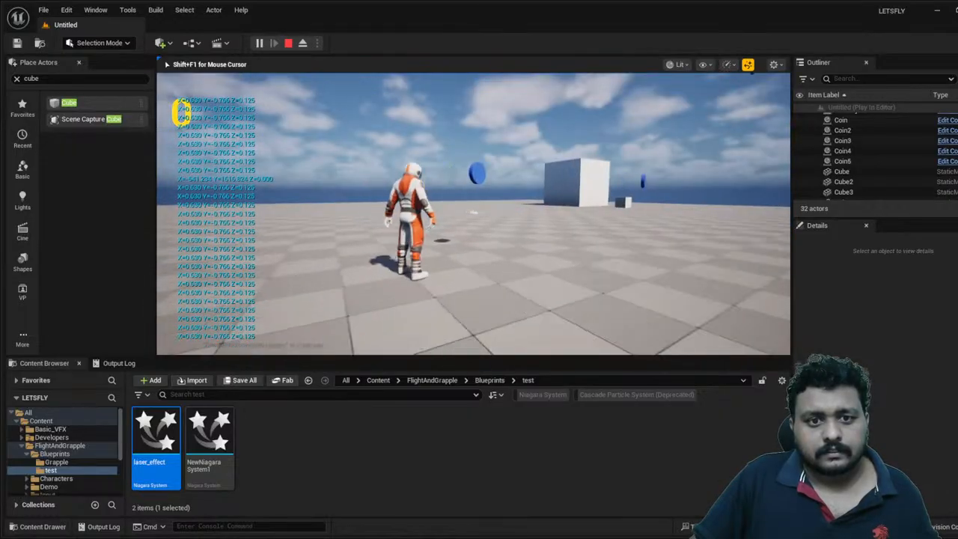
{"action": "key", "text": "Escape"}
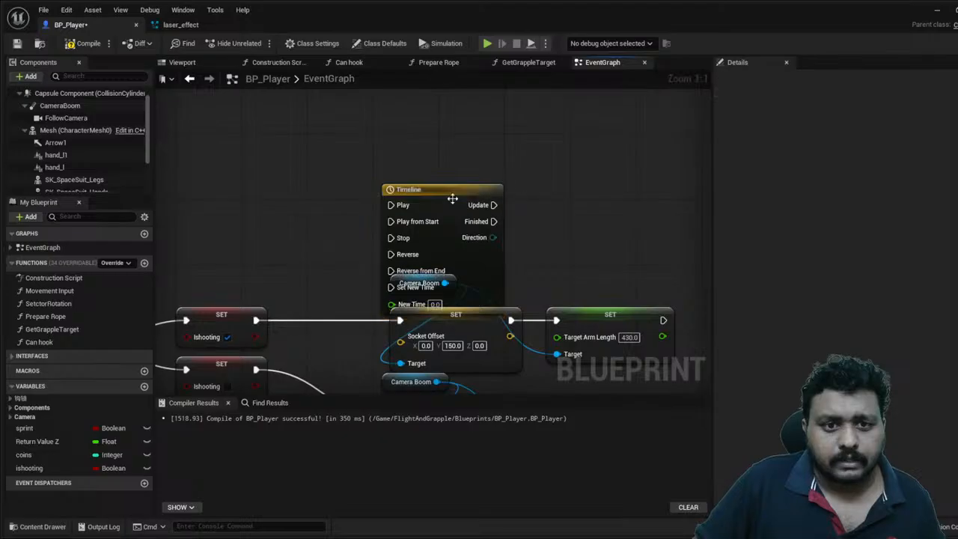
- Move the Timeline node clear above the Camera Boom nodes, open it for editing and set its length to 0.1
{"action": "left_click_drag", "start_coordinate": [450, 205], "coordinate": [475, 122]}
{"action": "double_click", "coordinate": [470, 125]}
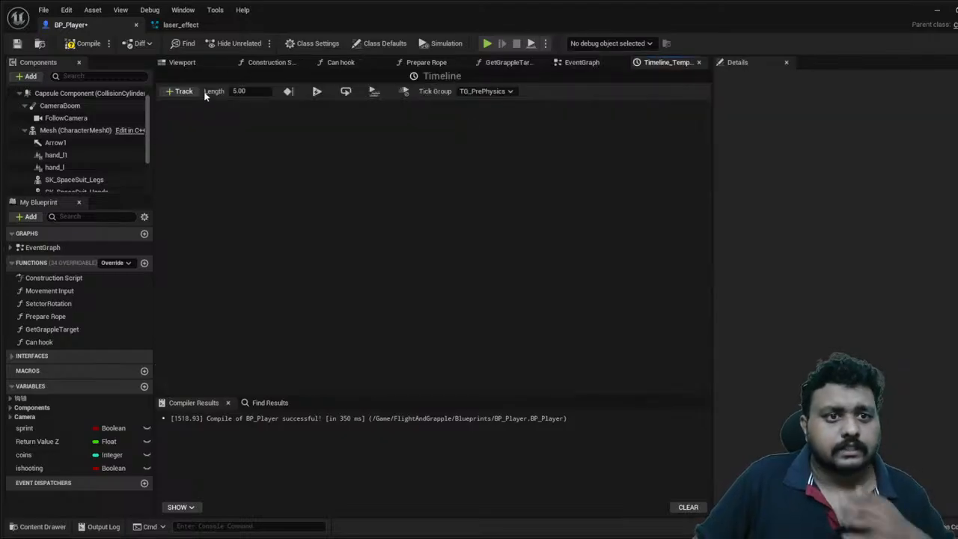
{"action": "left_click_drag", "start_coordinate": [247, 92], "coordinate": [220, 96]}
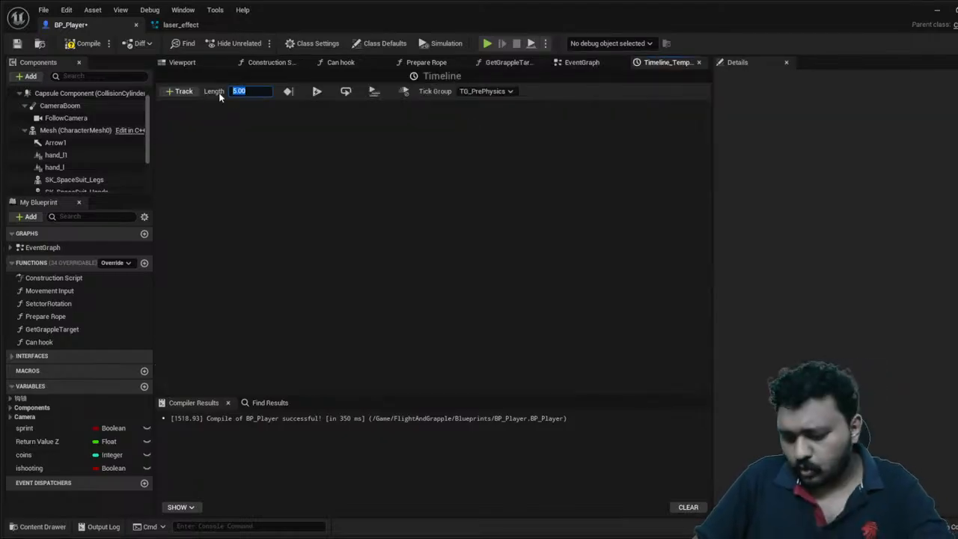
{"action": "type", "text": "0.1"}
{"action": "key", "text": "Return"}
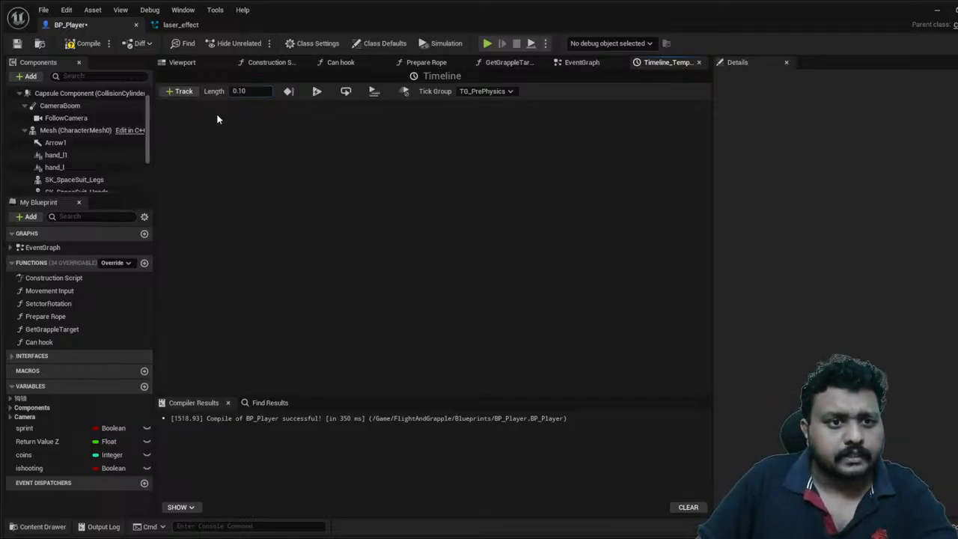
- Add a float track to the Timeline and give it a first key at time 0 with value 0
{"action": "left_click", "coordinate": [180, 91]}
{"action": "left_click", "coordinate": [202, 110]}
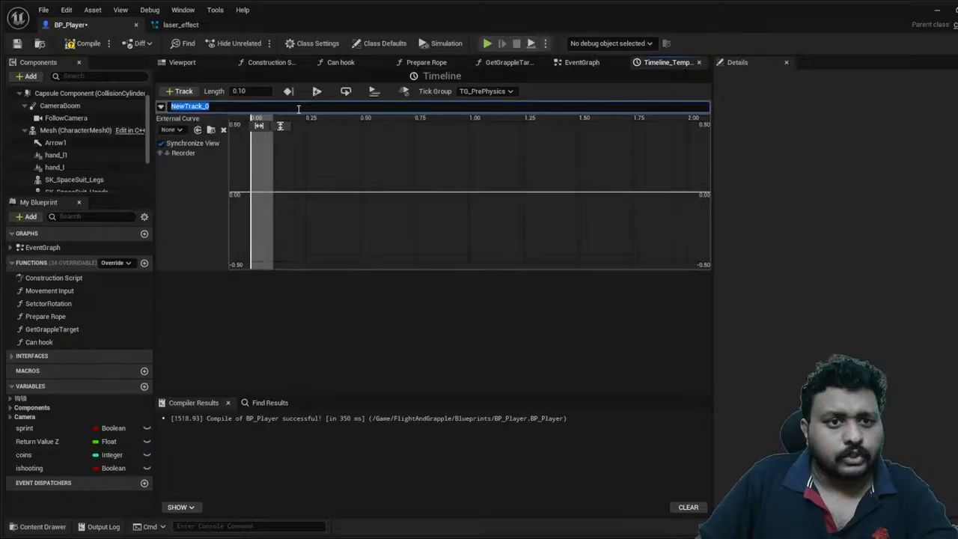
{"action": "left_click", "coordinate": [265, 174], "text": "shift"}
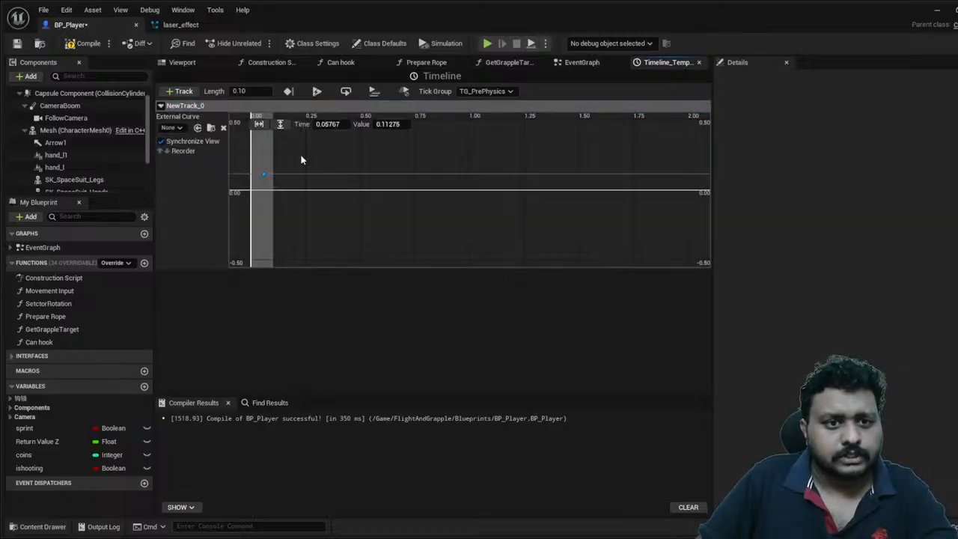
{"action": "left_click", "coordinate": [403, 131]}
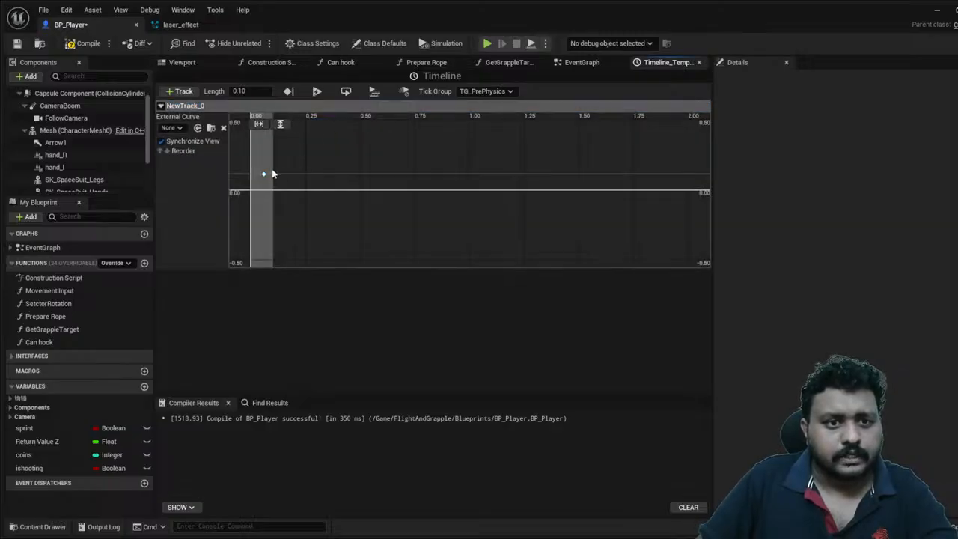
{"action": "left_click", "coordinate": [264, 174]}
{"action": "left_click", "coordinate": [385, 124]}
{"action": "type", "text": "0"}
{"action": "key", "text": "Return"}
{"action": "left_click", "coordinate": [328, 124]}
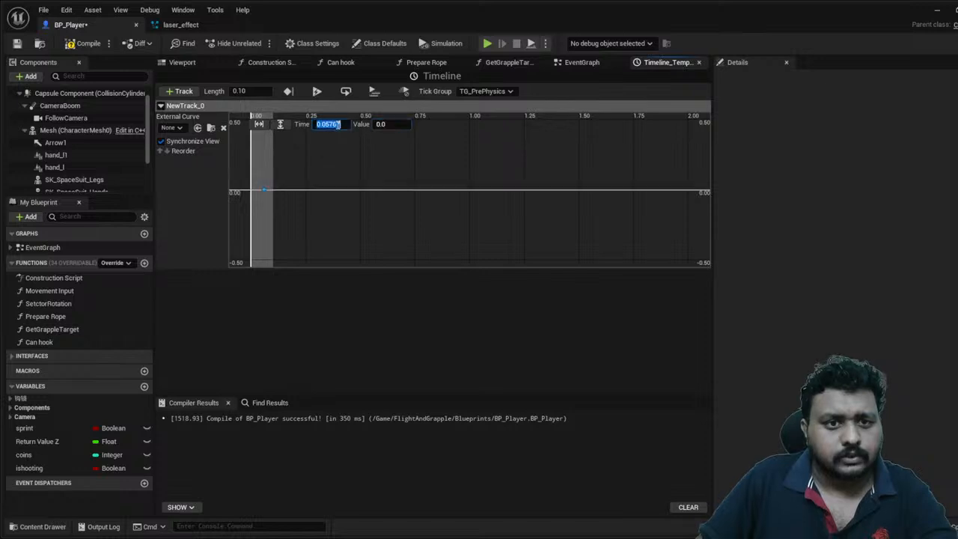
{"action": "type", "text": "0"}
{"action": "key", "text": "Return"}
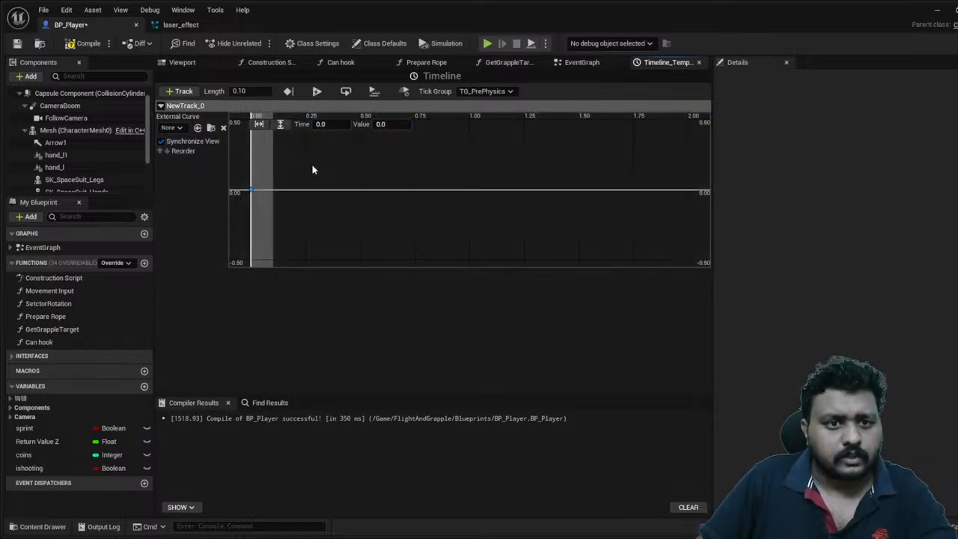
- Add a second key at time 0.1 with value 1 to the float track and fit the curve to the view
{"action": "left_click", "coordinate": [278, 146], "text": "shift"}
{"action": "left_click", "coordinate": [342, 125]}
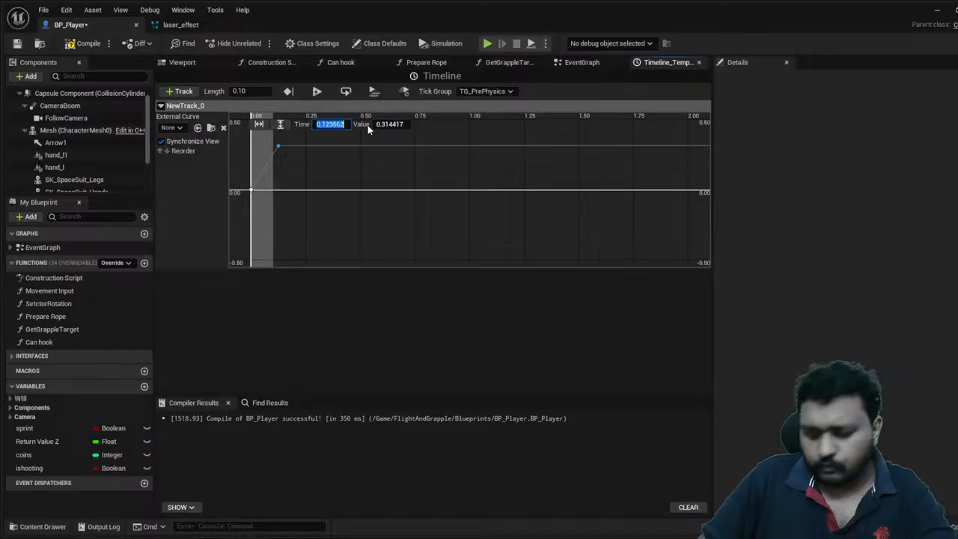
{"action": "type", "text": "0.1"}
{"action": "key", "text": "Return"}
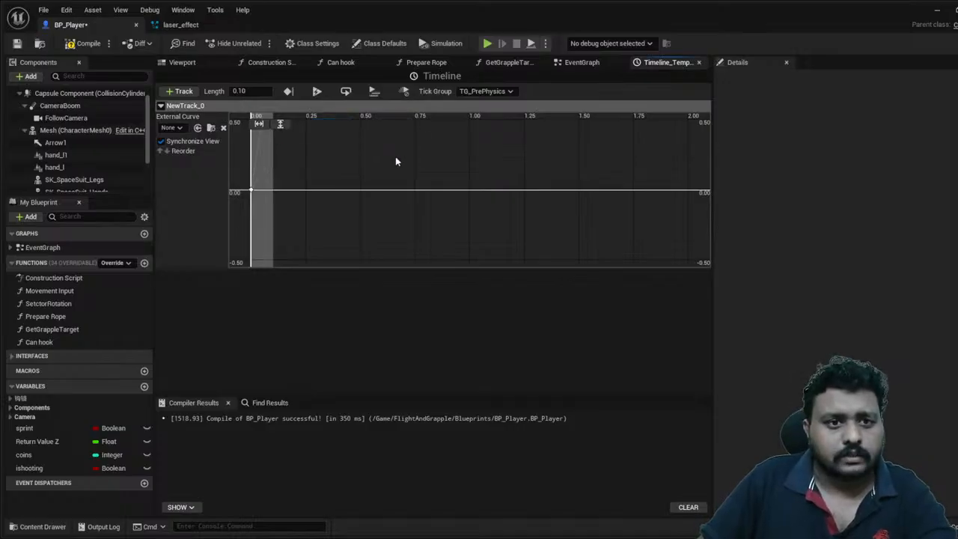
{"action": "left_click", "coordinate": [259, 124]}
{"action": "left_click", "coordinate": [281, 125]}
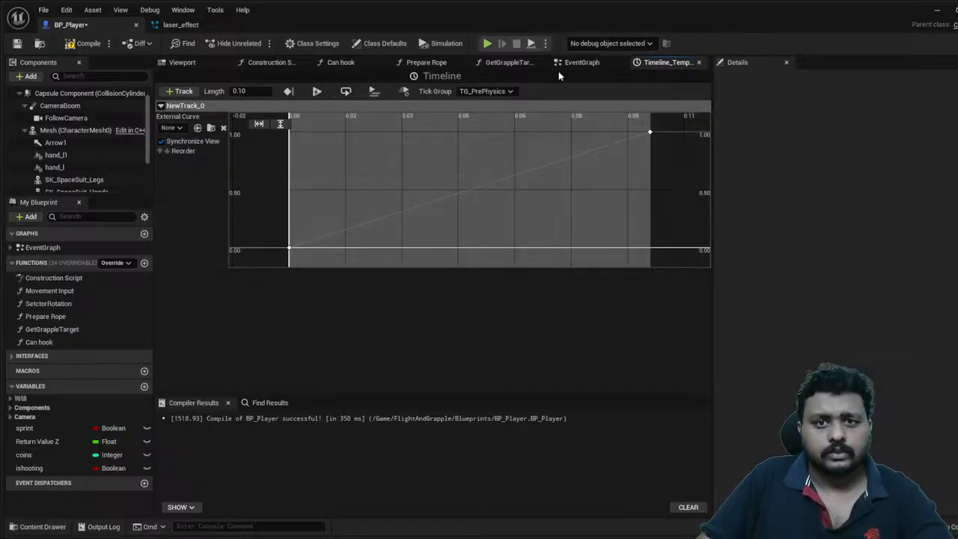
- Return to the event graph and shift the Timeline node slightly above the Camera Boom nodes
{"action": "left_click", "coordinate": [576, 63]}
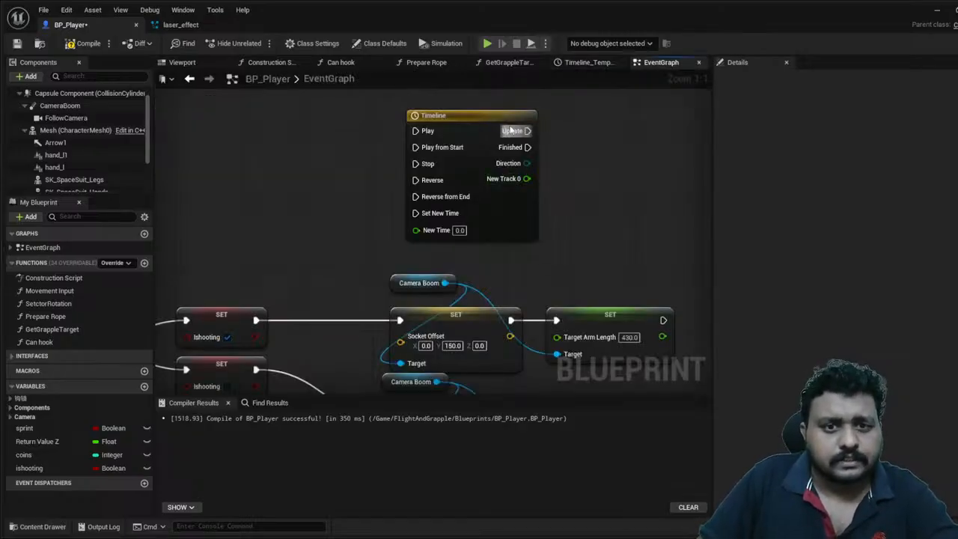
{"action": "left_click", "coordinate": [459, 120]}
{"action": "left_click_drag", "start_coordinate": [459, 121], "coordinate": [434, 105]}
{"action": "scroll", "coordinate": [536, 205], "scroll_direction": "down", "scroll_amount": 3}
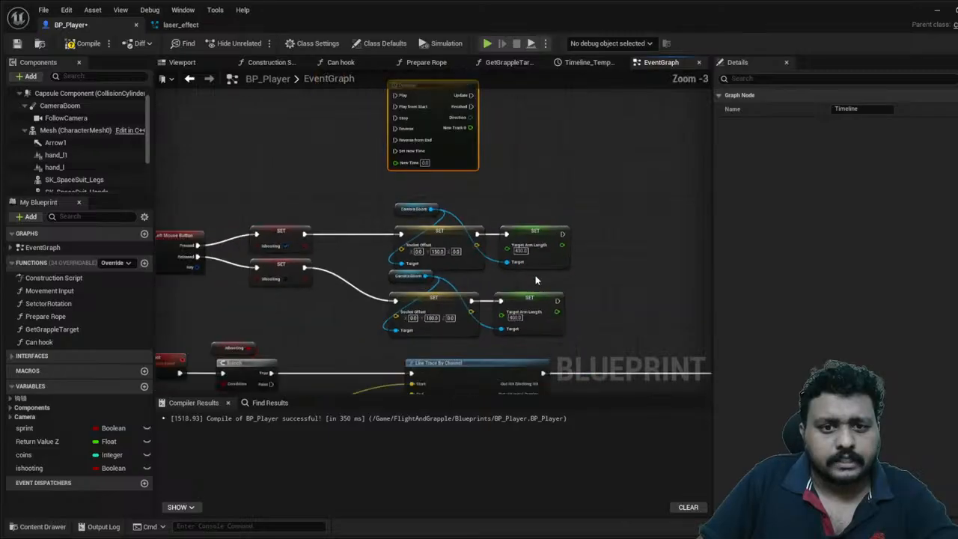
{"action": "right_click_drag", "start_coordinate": [512, 127], "coordinate": [506, 166]}
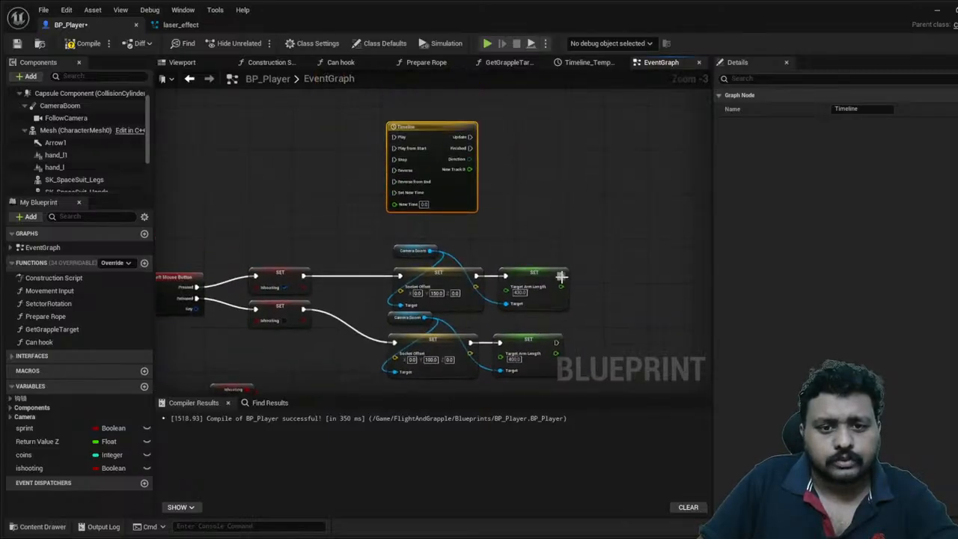
{"action": "scroll", "coordinate": [542, 240], "scroll_direction": "up", "scroll_amount": 2}
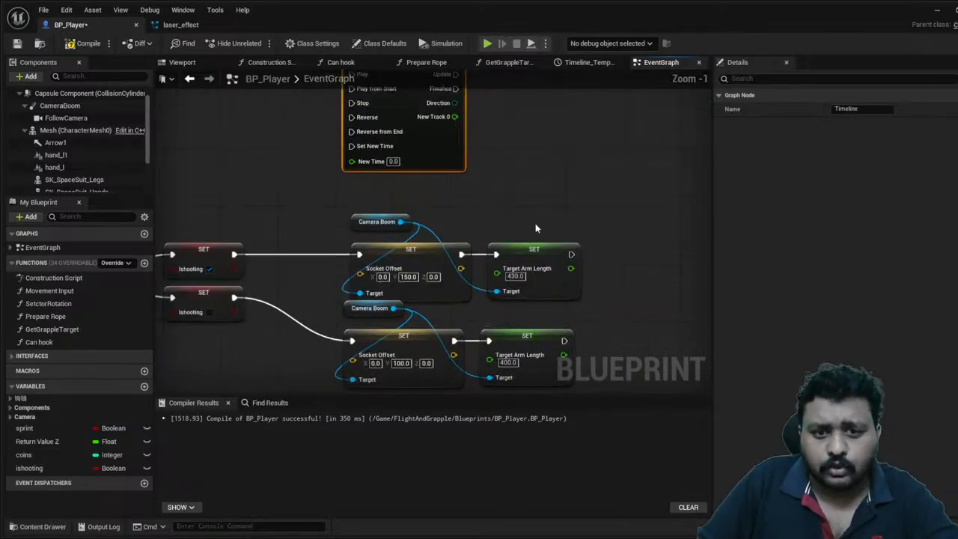
{"action": "right_click_drag", "start_coordinate": [525, 206], "coordinate": [540, 249]}
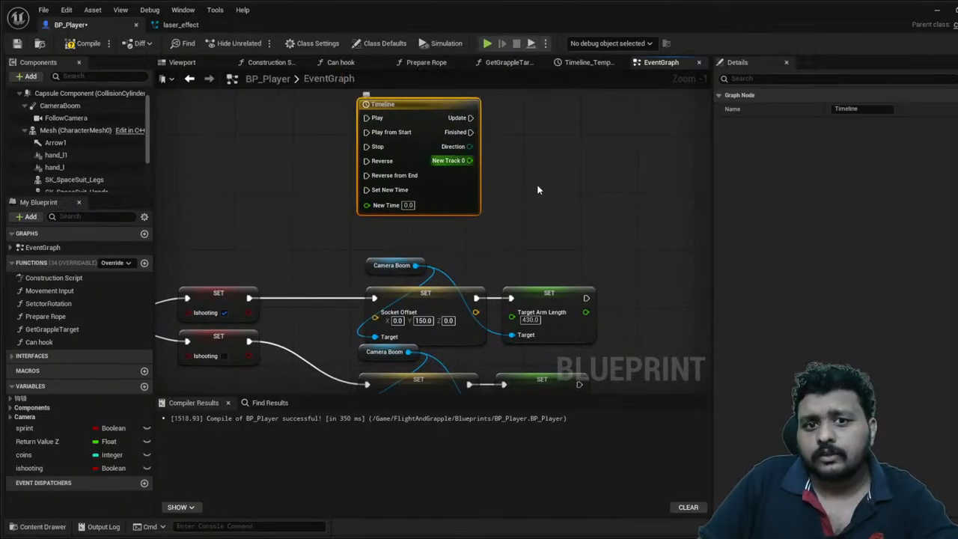
{"action": "left_click_drag", "start_coordinate": [469, 160], "coordinate": [543, 192]}
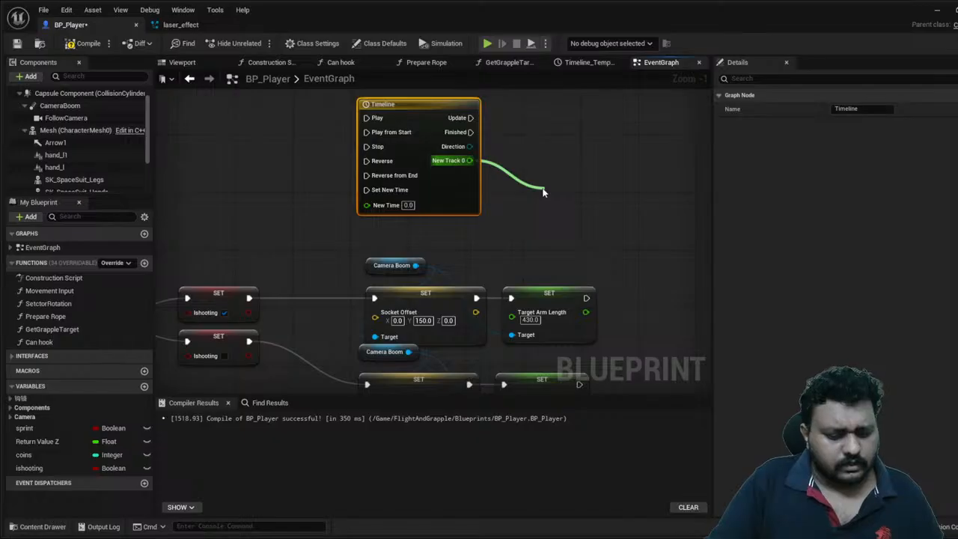
{"action": "left_click_drag", "start_coordinate": [544, 193], "coordinate": [543, 193]}
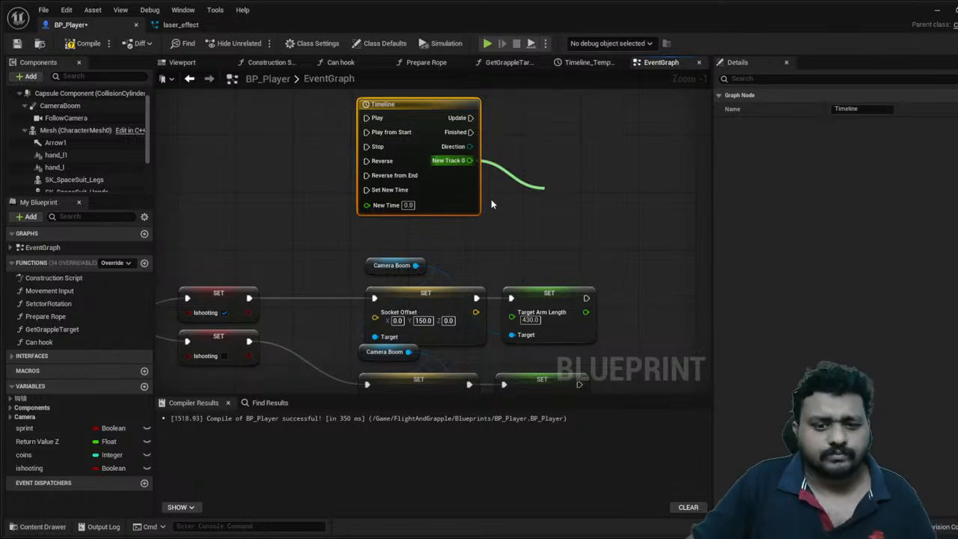
{"action": "key", "text": "Escape"}
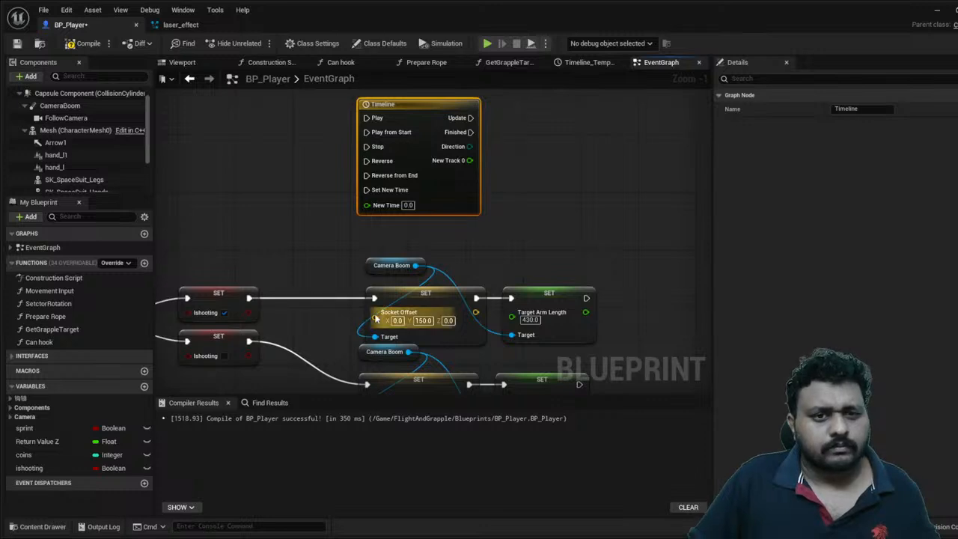
- In the Timeline's float track, set the first key's value to 400 and the key at 0.1 to 450
{"action": "double_click", "coordinate": [424, 146]}
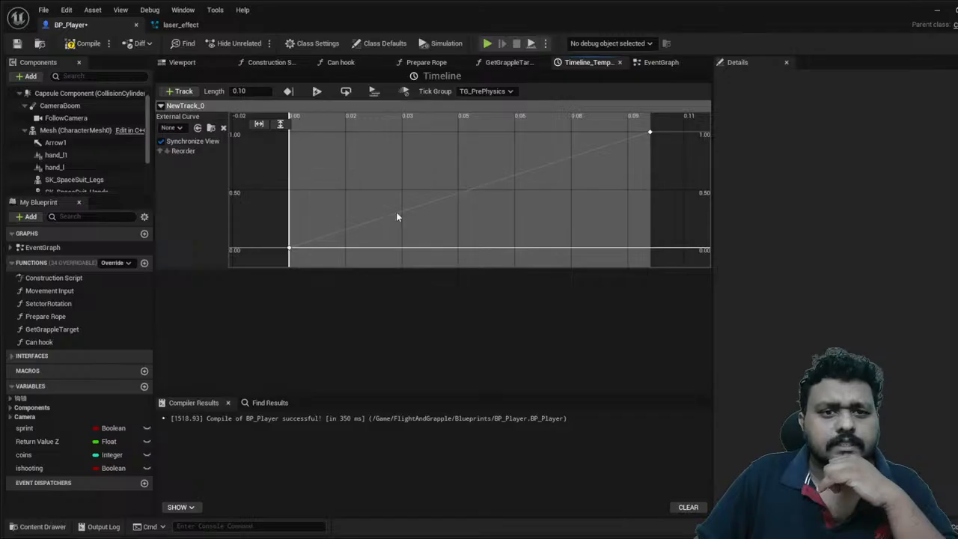
{"action": "left_click", "coordinate": [290, 249]}
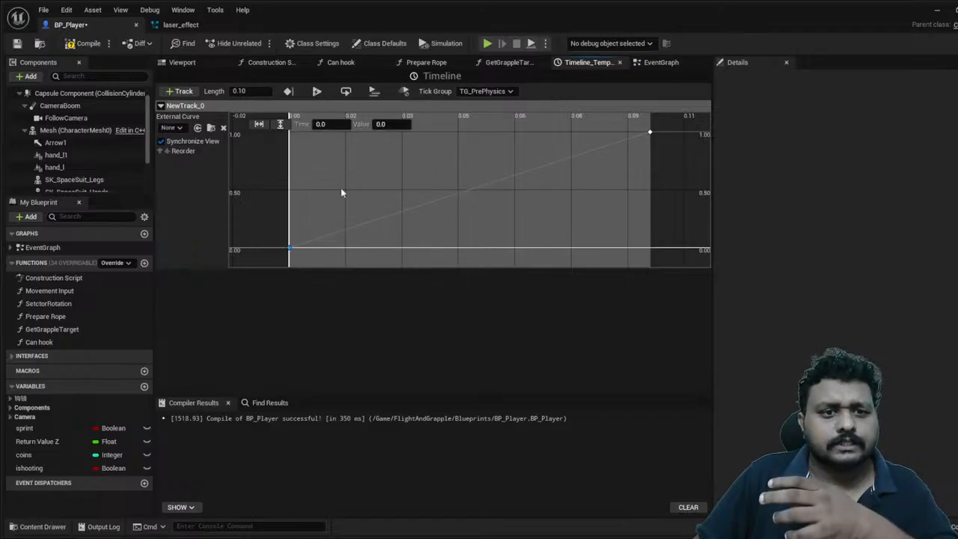
{"action": "left_click", "coordinate": [389, 124]}
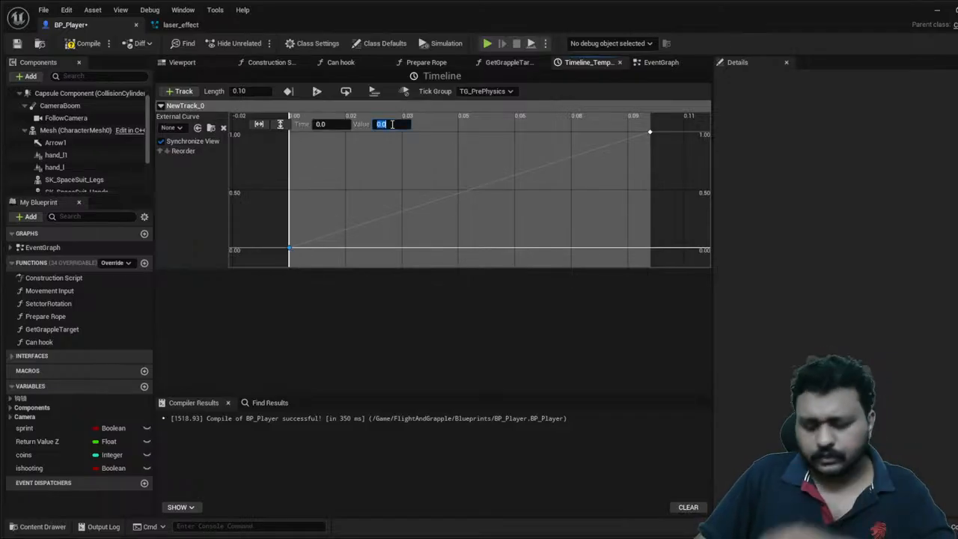
{"action": "type", "text": "400"}
{"action": "key", "text": "Return"}
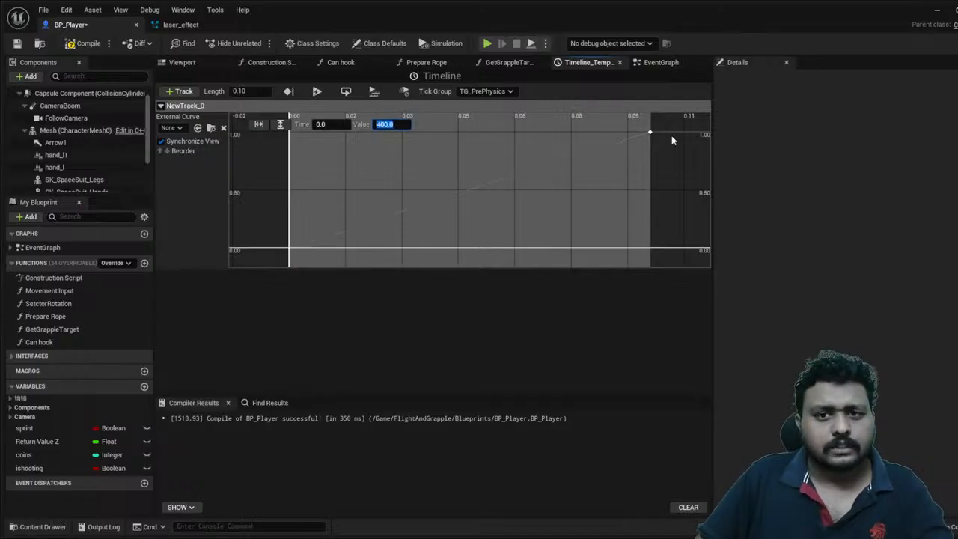
{"action": "left_click", "coordinate": [649, 133]}
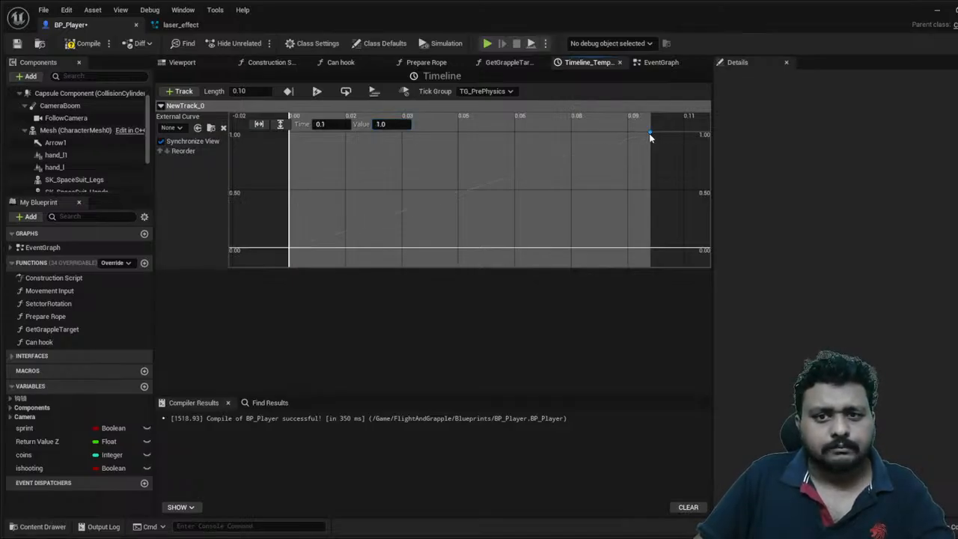
{"action": "left_click", "coordinate": [404, 127]}
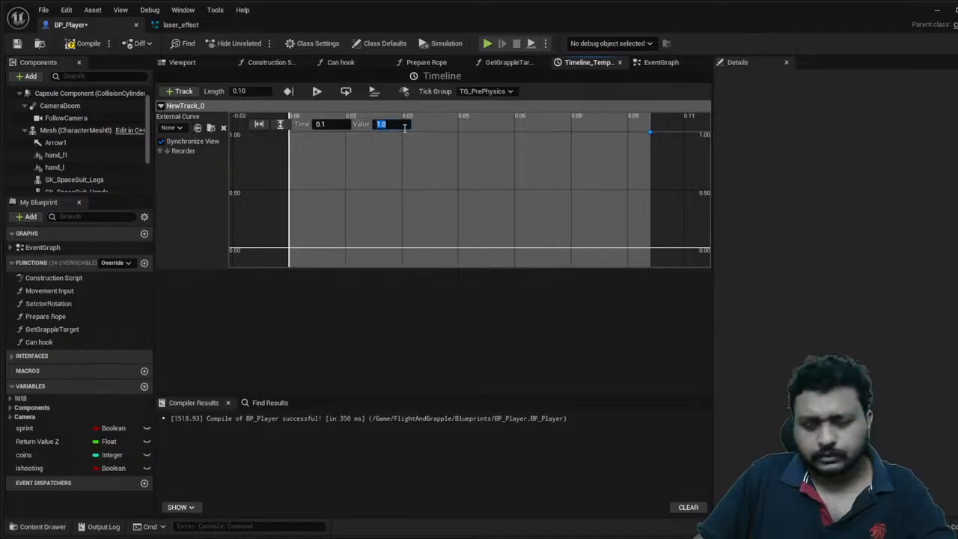
{"action": "type", "text": "450"}
{"action": "key", "text": "Return"}
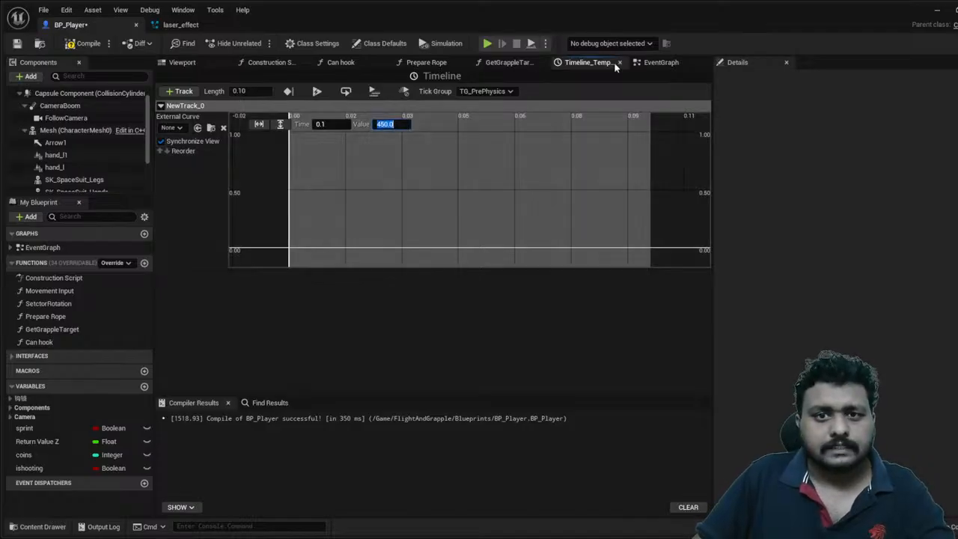
- In the event graph, cut the Pressed branch's Camera Boom and SET Target Arm Length nodes and paste them beside the Timeline node
{"action": "left_click", "coordinate": [650, 64]}
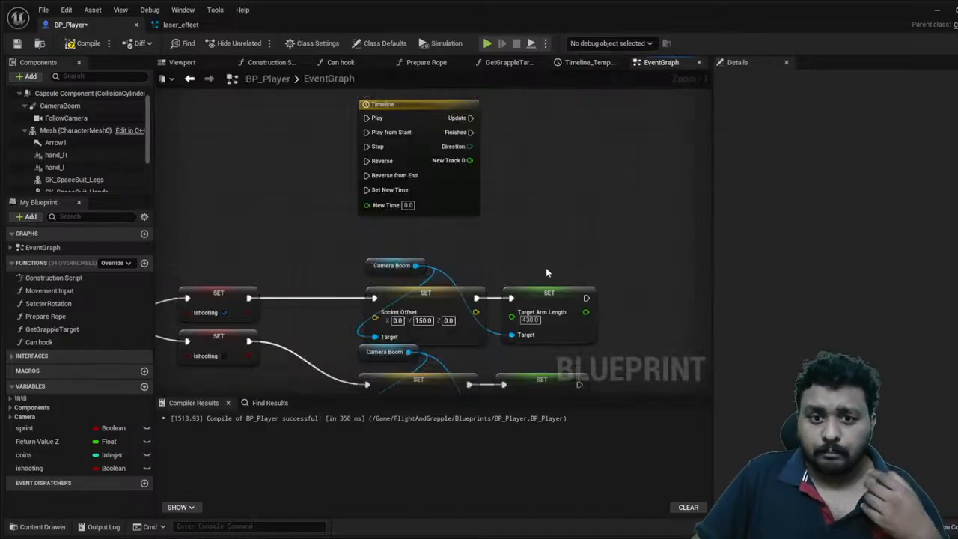
{"action": "left_click_drag", "start_coordinate": [364, 265], "coordinate": [540, 251]}
{"action": "left_click", "coordinate": [575, 321], "text": "shift"}
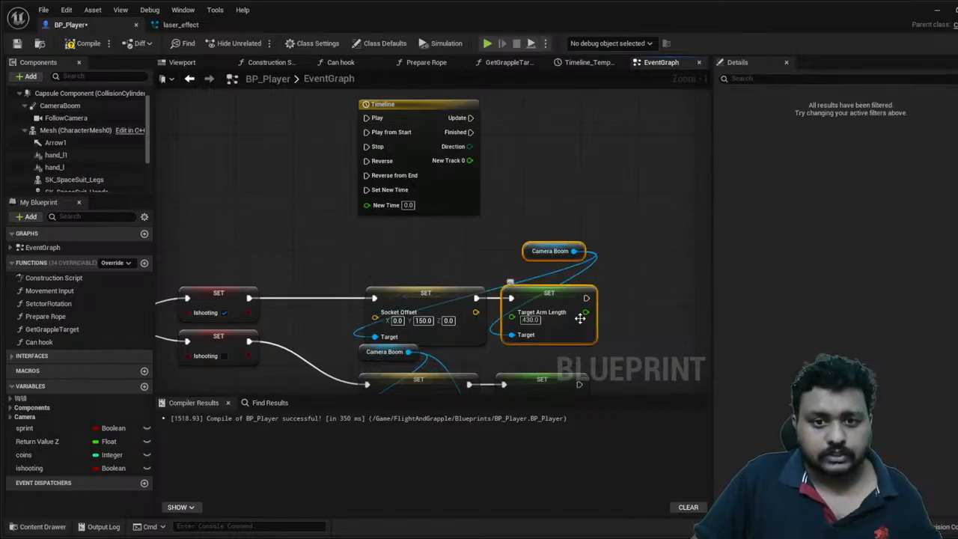
{"action": "key", "text": "ctrl+x"}
{"action": "key", "text": "ctrl+v"}
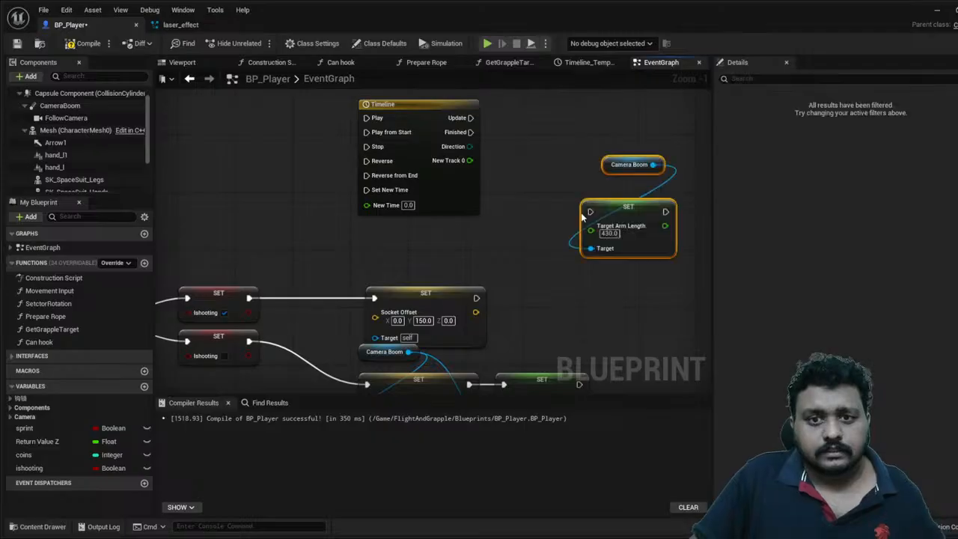
{"action": "right_click_drag", "start_coordinate": [612, 220], "coordinate": [619, 297]}
{"action": "left_click_drag", "start_coordinate": [618, 298], "coordinate": [590, 218]}
- Run SET Target Arm Length from the Timeline's Update, and reroute the Pressed branch's SET Ishooting output to Play from Start
{"action": "left_click", "coordinate": [486, 201]}
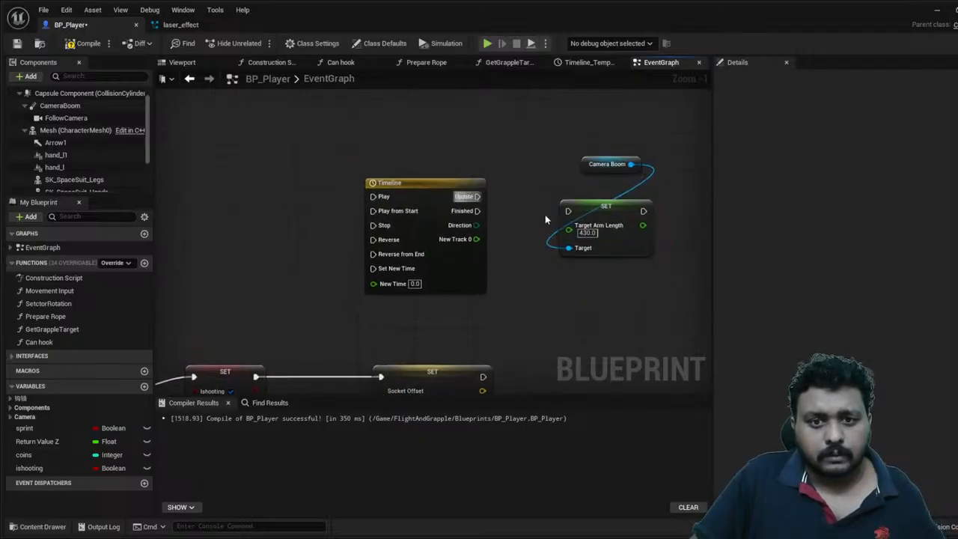
{"action": "left_click_drag", "start_coordinate": [476, 196], "coordinate": [568, 212]}
{"action": "left_click_drag", "start_coordinate": [573, 134], "coordinate": [624, 203]}
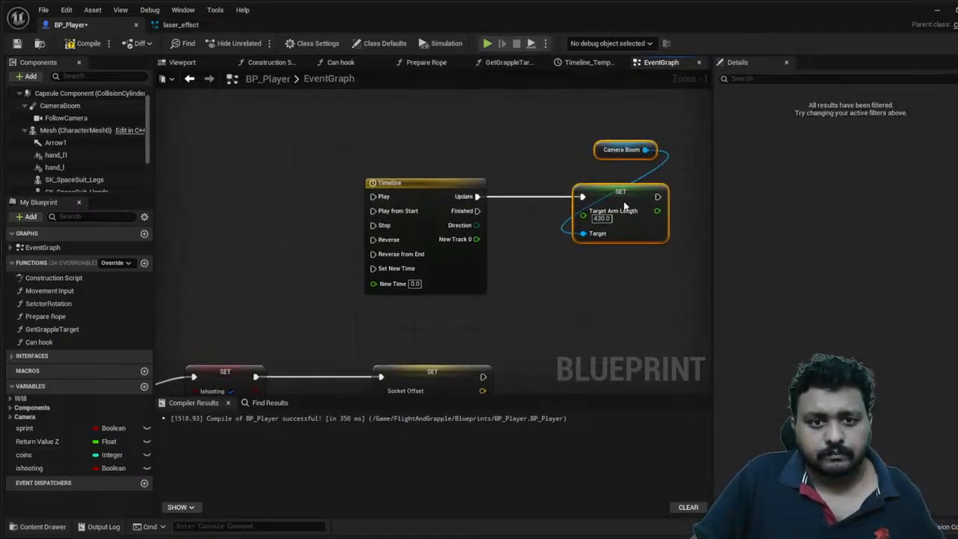
{"action": "right_click_drag", "start_coordinate": [532, 281], "coordinate": [629, 182]}
{"action": "left_click_drag", "start_coordinate": [482, 282], "coordinate": [470, 112], "text": "ctrl"}
{"action": "right_click_drag", "start_coordinate": [633, 190], "coordinate": [560, 208]}
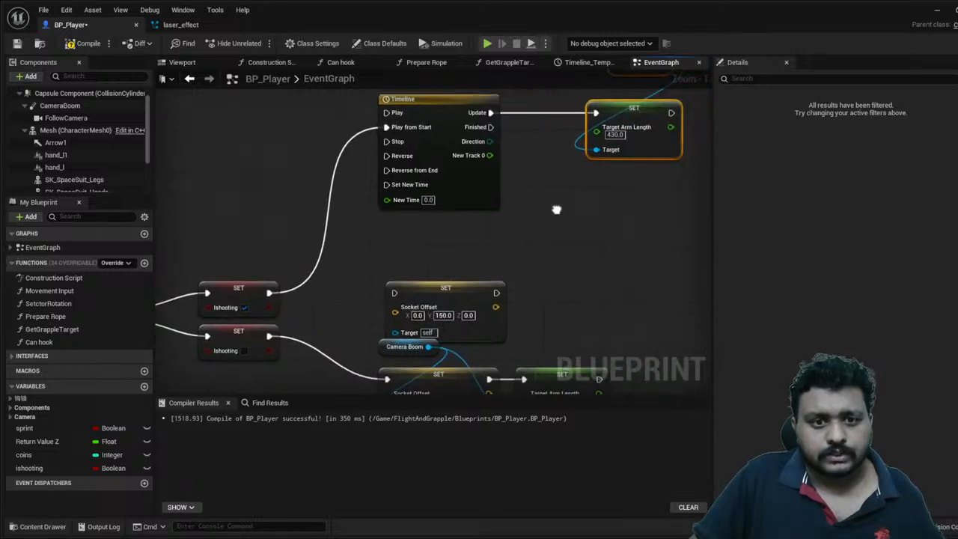
{"action": "scroll", "coordinate": [560, 207], "scroll_direction": "down", "scroll_amount": 1}
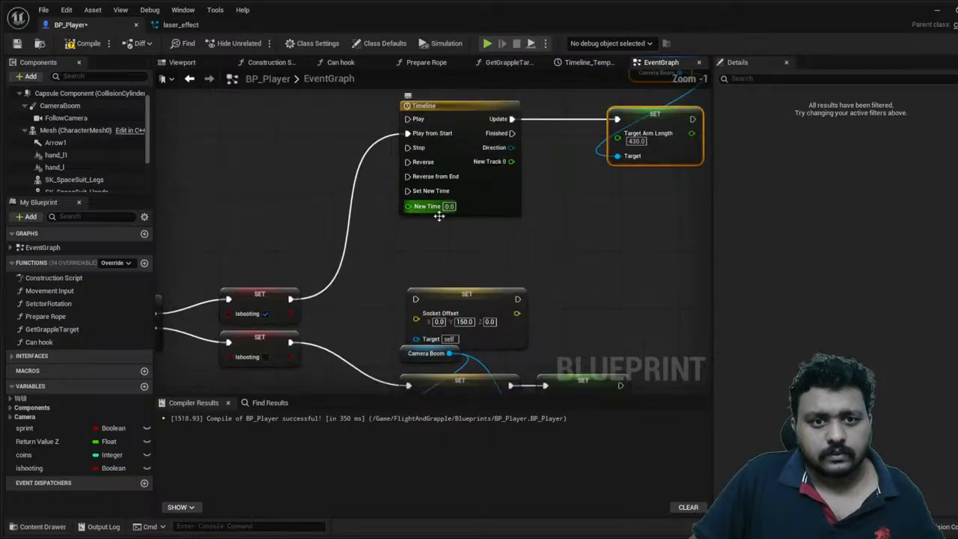
- Delete the SET Target Arm Length node from the Released branch
{"action": "scroll", "coordinate": [588, 307], "scroll_direction": "up", "scroll_amount": 1}
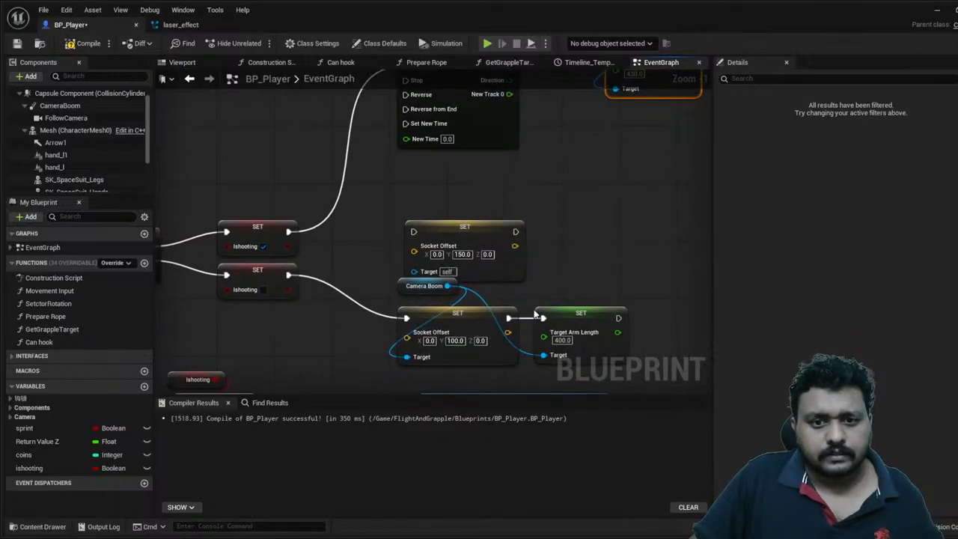
{"action": "left_click_drag", "start_coordinate": [534, 311], "coordinate": [603, 368]}
{"action": "key", "text": "Delete"}
- Duplicate the Camera Boom and SET Target Arm Length nodes below the originals, and feed New Track 0 into the original's Target Arm Length
{"action": "right_click_drag", "start_coordinate": [583, 186], "coordinate": [567, 270]}
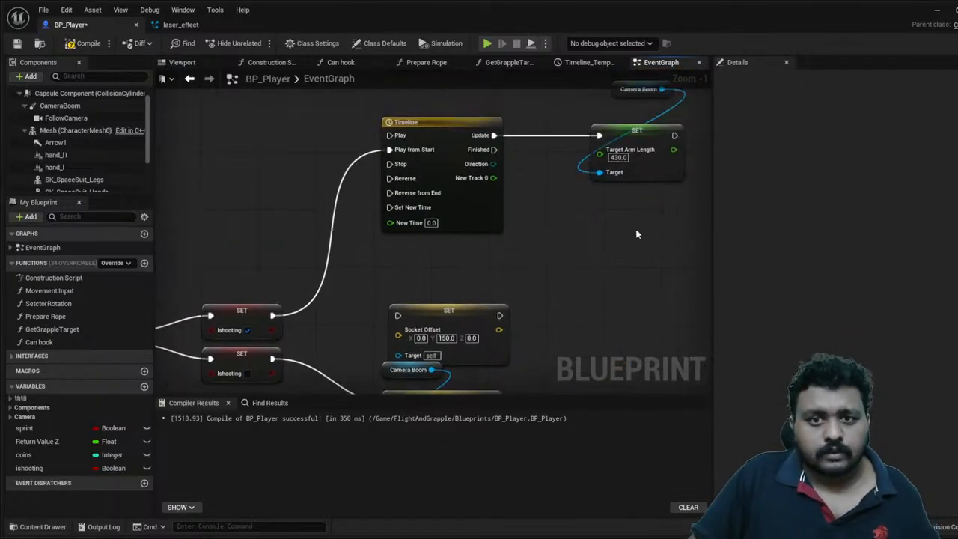
{"action": "right_click_drag", "start_coordinate": [636, 234], "coordinate": [566, 148]}
{"action": "left_click_drag", "start_coordinate": [574, 169], "coordinate": [591, 179]}
{"action": "key", "text": "ctrl+c"}
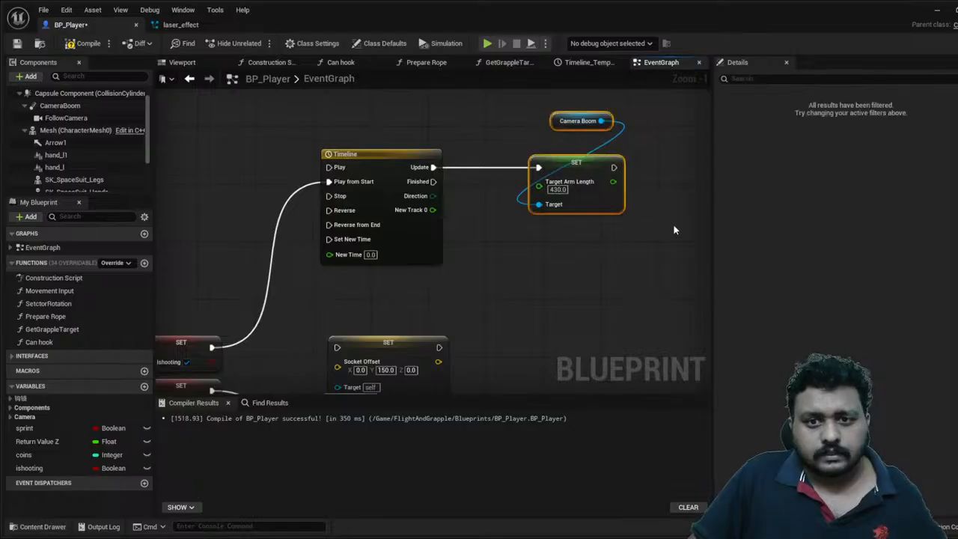
{"action": "key", "text": "ctrl+v"}
{"action": "left_click_drag", "start_coordinate": [683, 255], "coordinate": [590, 284]}
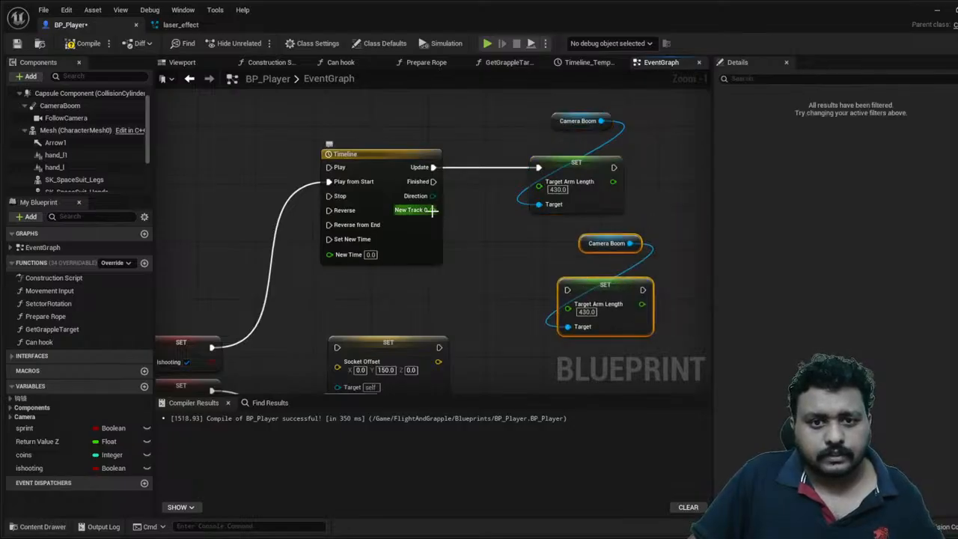
{"action": "left_click_drag", "start_coordinate": [432, 210], "coordinate": [539, 181]}
{"action": "right_click_drag", "start_coordinate": [467, 248], "coordinate": [529, 227]}
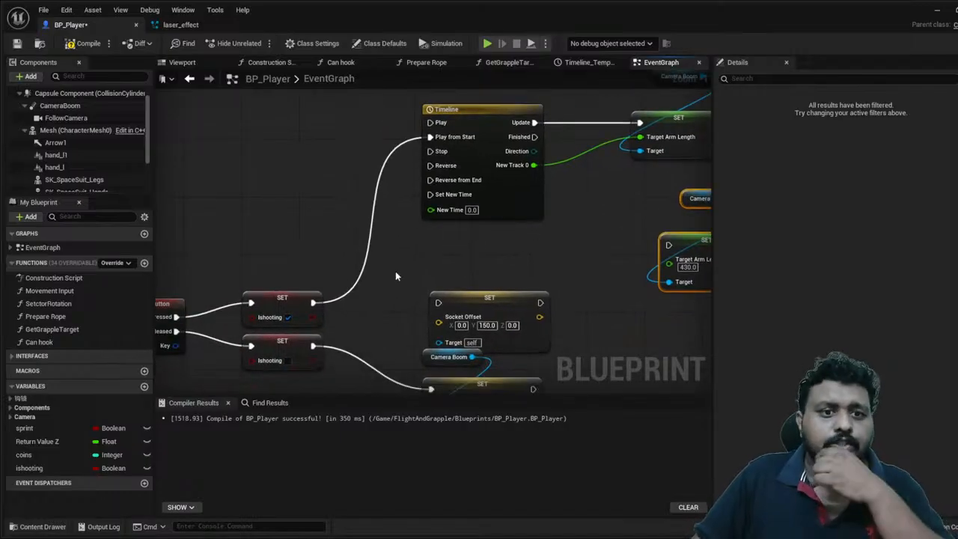
- Chain the 150 Socket Offset SET between Pressed and the Timeline's Play from Start, and run the Released branch's 100 Socket Offset SET into Reverse
{"action": "scroll", "coordinate": [408, 266], "scroll_direction": "down", "scroll_amount": 1}
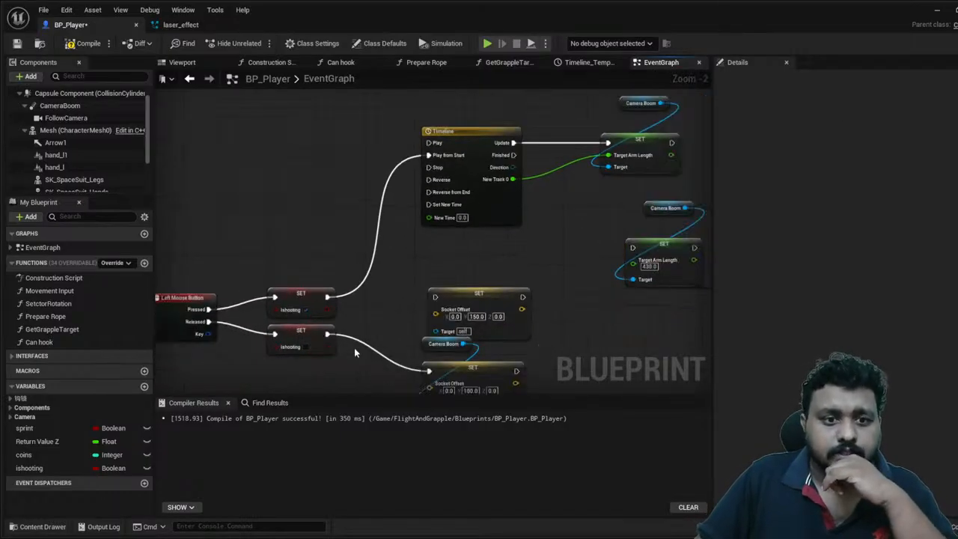
{"action": "right_click_drag", "start_coordinate": [600, 345], "coordinate": [573, 298]}
{"action": "left_click_drag", "start_coordinate": [406, 224], "coordinate": [520, 268]}
{"action": "left_click_drag", "start_coordinate": [300, 248], "coordinate": [408, 248]}
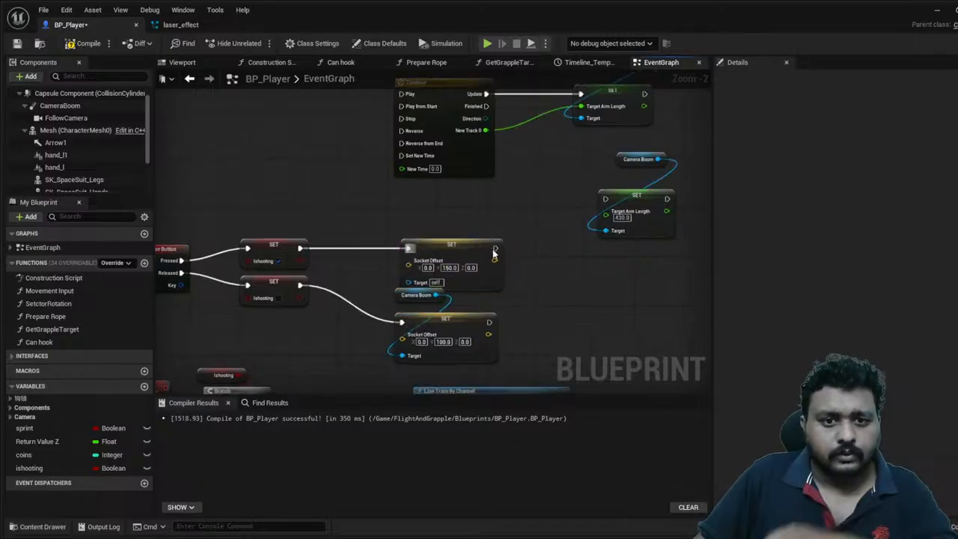
{"action": "left_click_drag", "start_coordinate": [494, 251], "coordinate": [401, 106]}
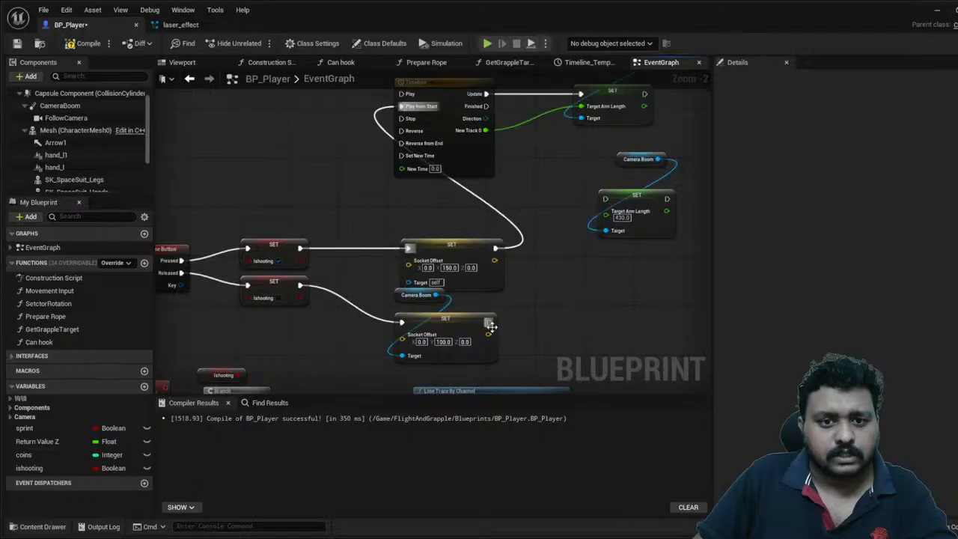
{"action": "mouse_move", "coordinate": [490, 326]}
{"action": "left_mouse_down"}
{"action": "mouse_move", "coordinate": [421, 210]}
{"action": "mouse_move", "coordinate": [490, 323]}
{"action": "mouse_move", "coordinate": [487, 316]}
{"action": "left_mouse_up"}
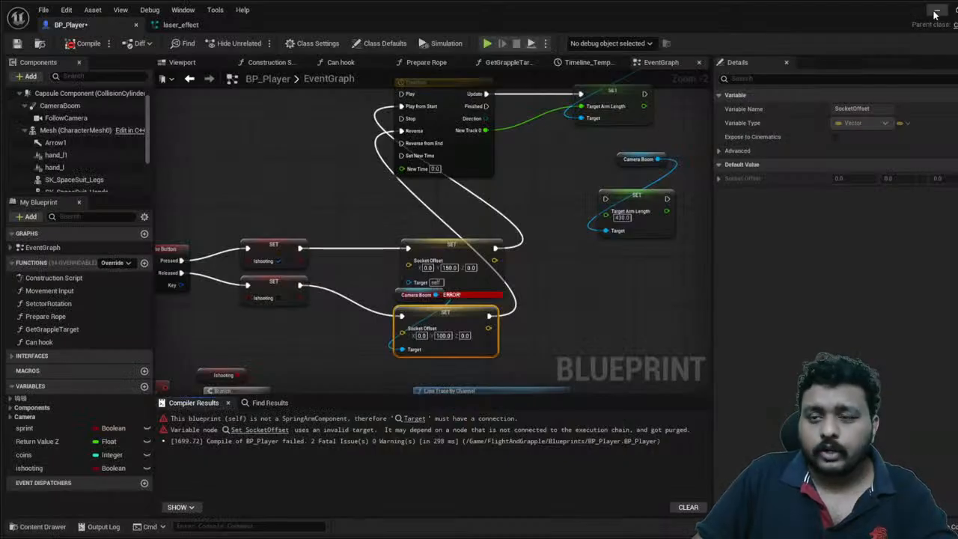
{"action": "left_click", "coordinate": [935, 12]}
{"action": "left_click", "coordinate": [257, 42]}
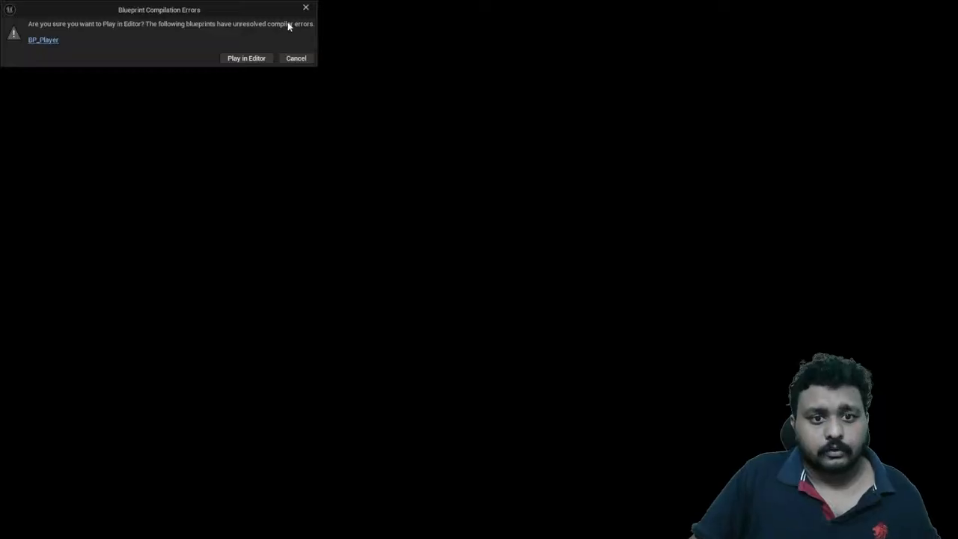
{"action": "left_click", "coordinate": [295, 58]}
{"action": "left_click", "coordinate": [506, 9]}
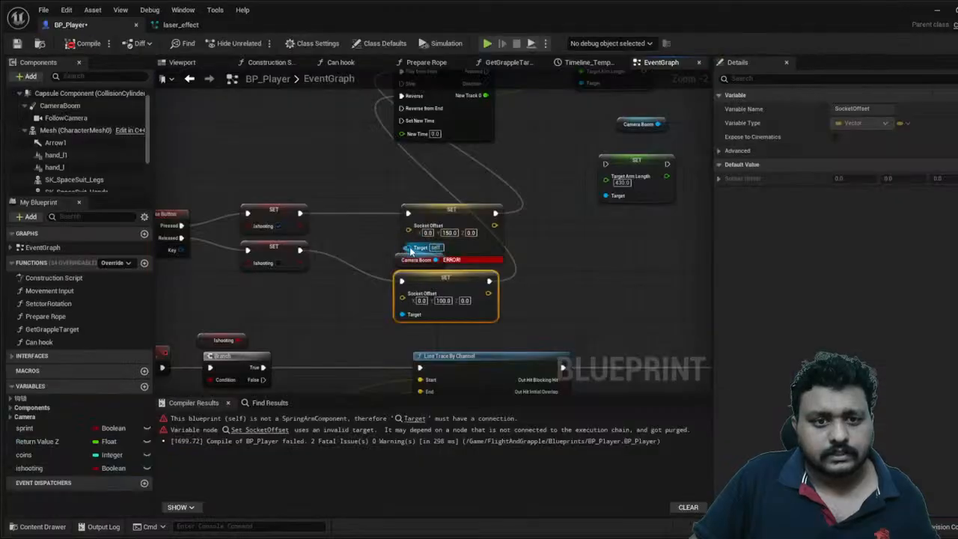
- Connect the Camera Boom reference to the Target of the 150 Socket Offset SET node and compile the blueprint
{"action": "left_click_drag", "start_coordinate": [419, 247], "coordinate": [352, 186]}
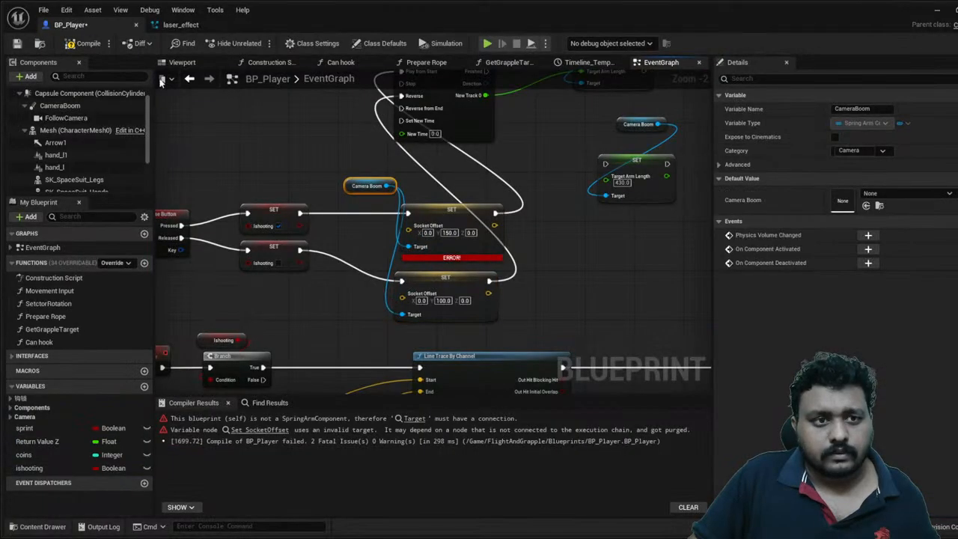
{"action": "left_click", "coordinate": [88, 43]}
- Play-test the level repeatedly to check the camera shift when shooting the laser starts and stops
{"action": "left_click", "coordinate": [936, 10]}
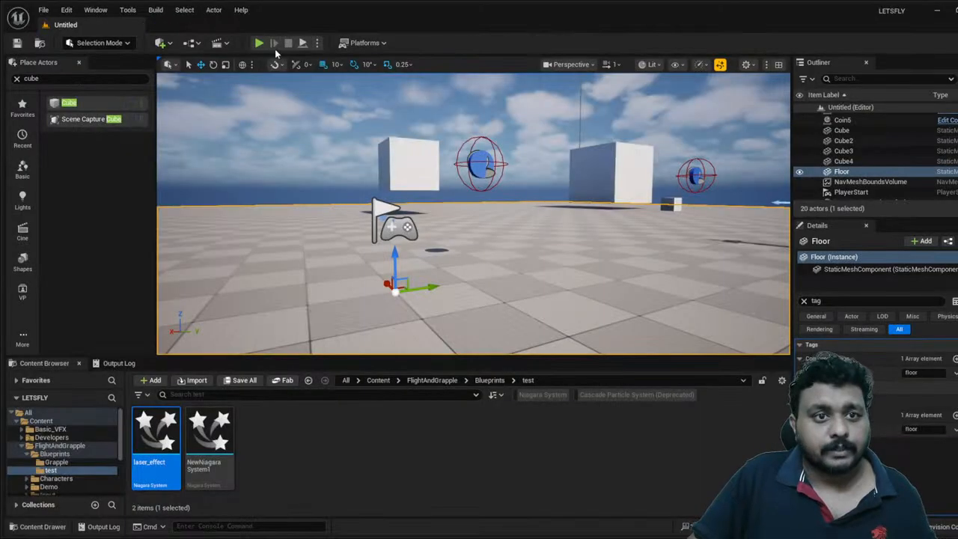
{"action": "left_click", "coordinate": [260, 43]}
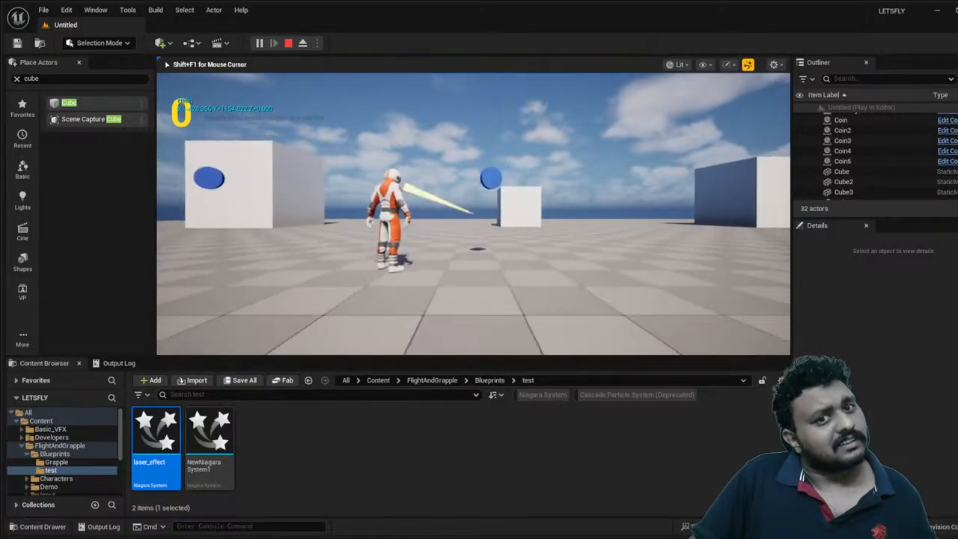
{"action": "key", "text": "Escape"}
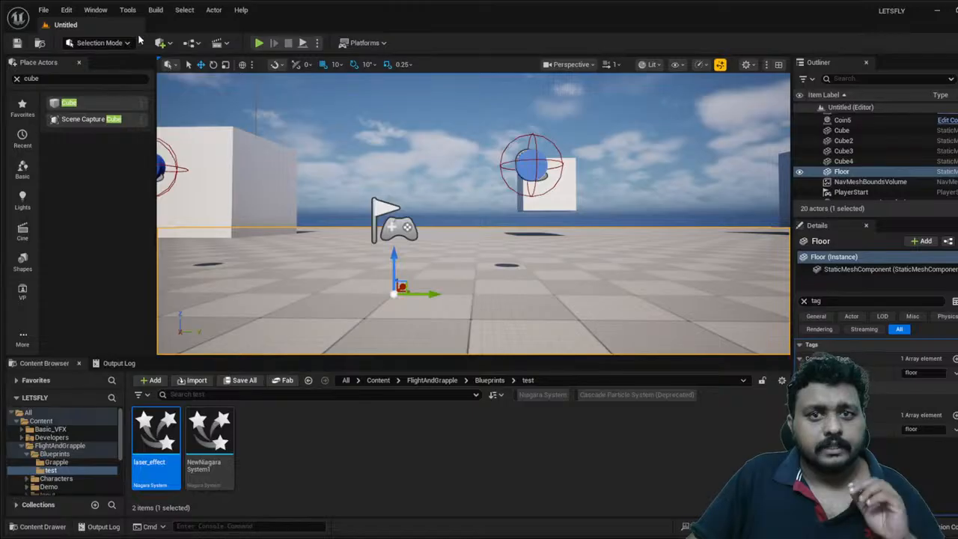
{"action": "left_click", "coordinate": [259, 44]}
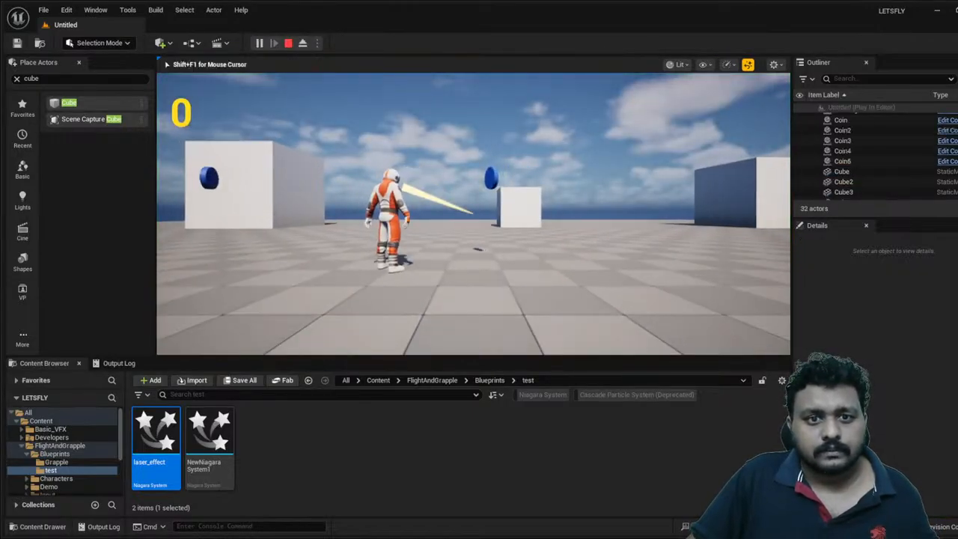
{"action": "key", "text": "w"}
{"action": "key", "text": "s"}
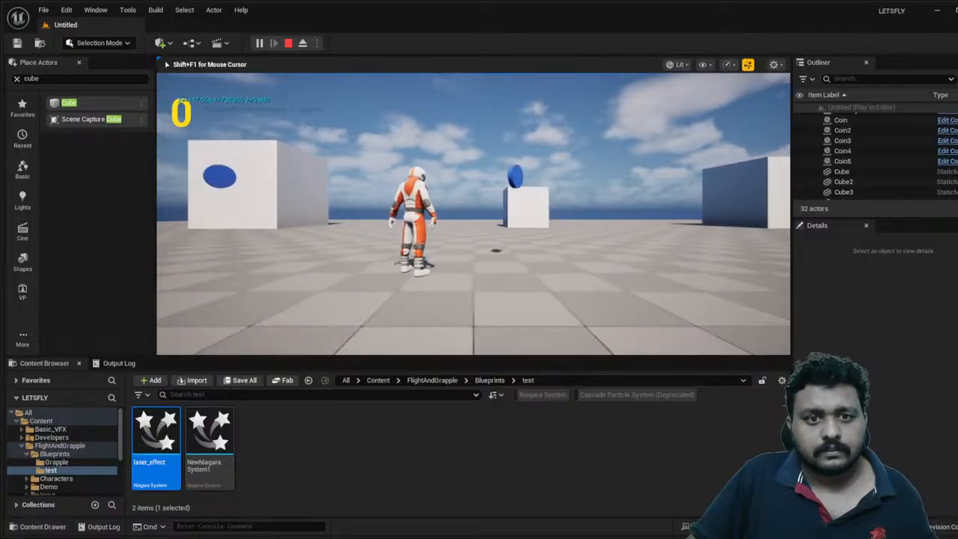
{"action": "key", "text": "e"}
{"action": "key", "text": "e"}
{"action": "key", "text": "e"}
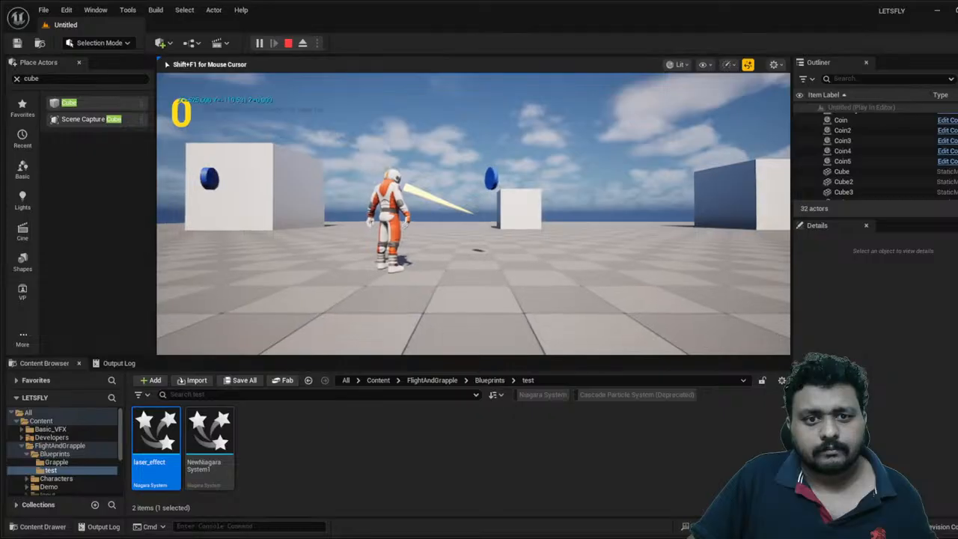
{"action": "key", "text": "e"}
{"action": "key", "text": "e"}
{"action": "key", "text": "Escape"}
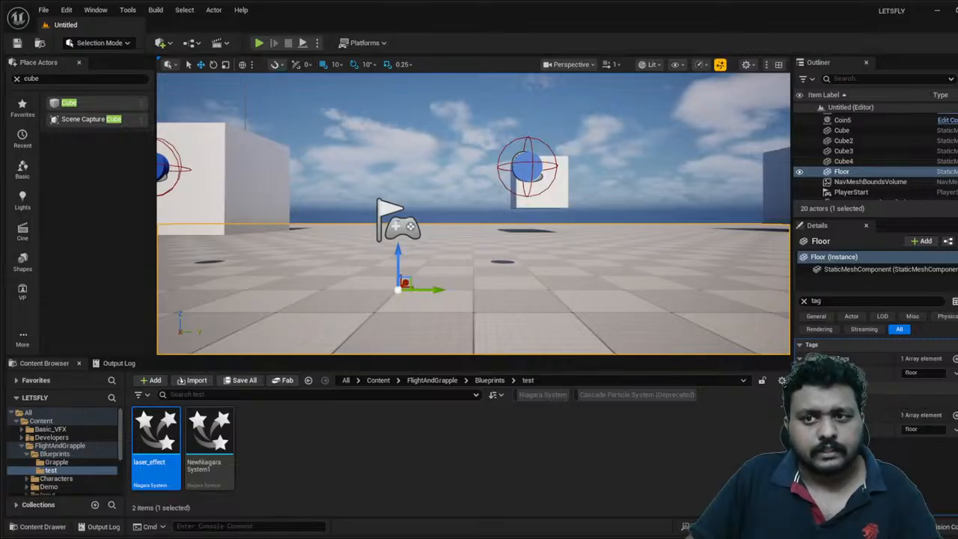
{"action": "left_click", "coordinate": [258, 43]}
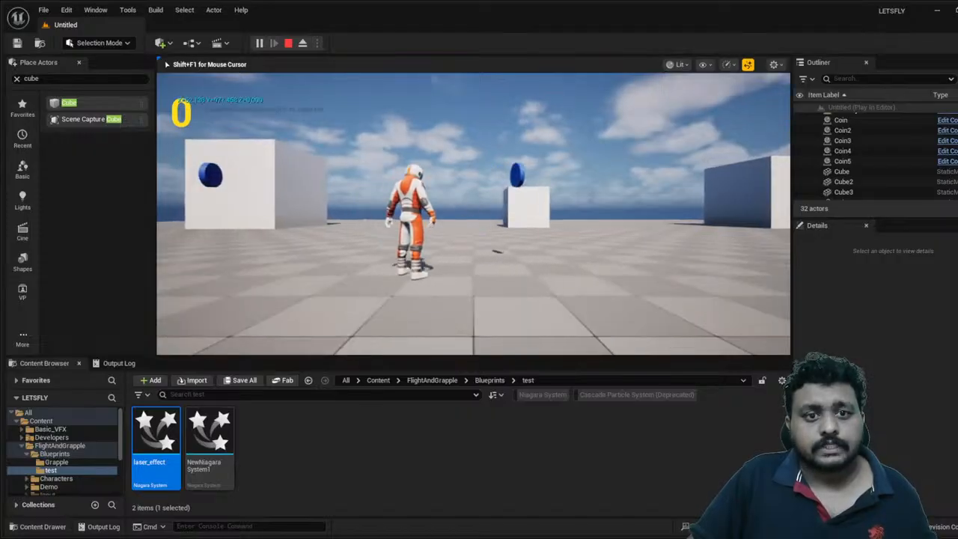
{"action": "key", "text": "Escape"}
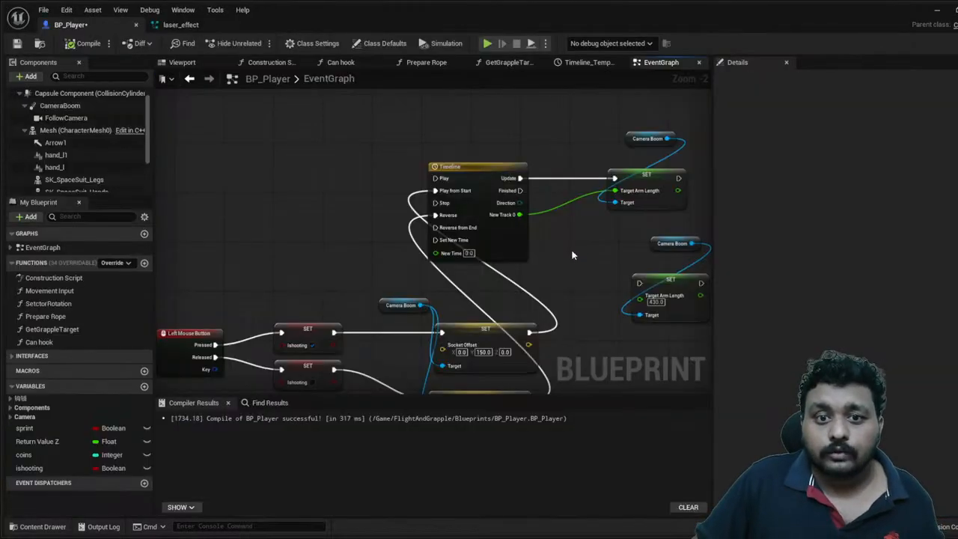
- Wire the Ishooting SET nodes directly to the Timeline's Play from Start and Reverse, and delete the 100 Socket Offset SET node
{"action": "right_click_drag", "start_coordinate": [591, 351], "coordinate": [529, 266]}
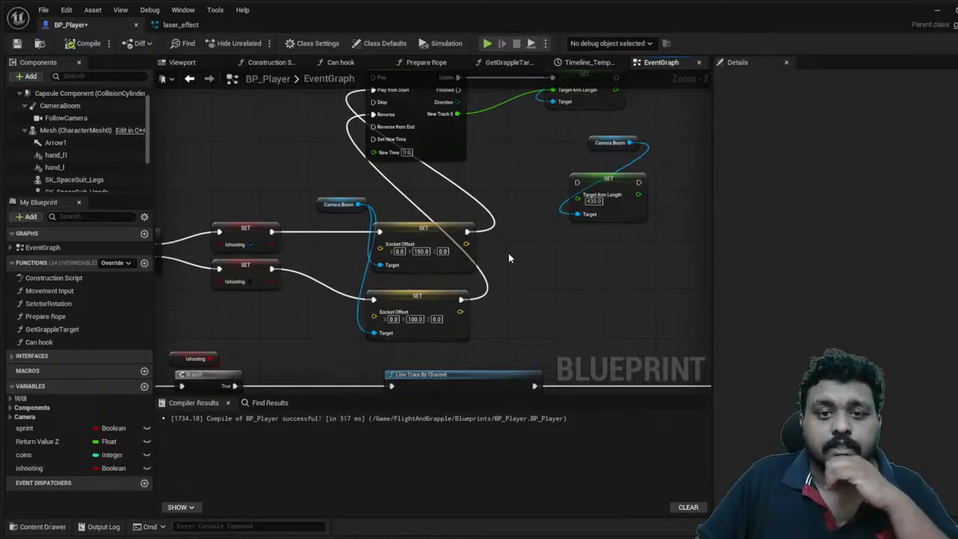
{"action": "right_click_drag", "start_coordinate": [508, 258], "coordinate": [511, 293]}
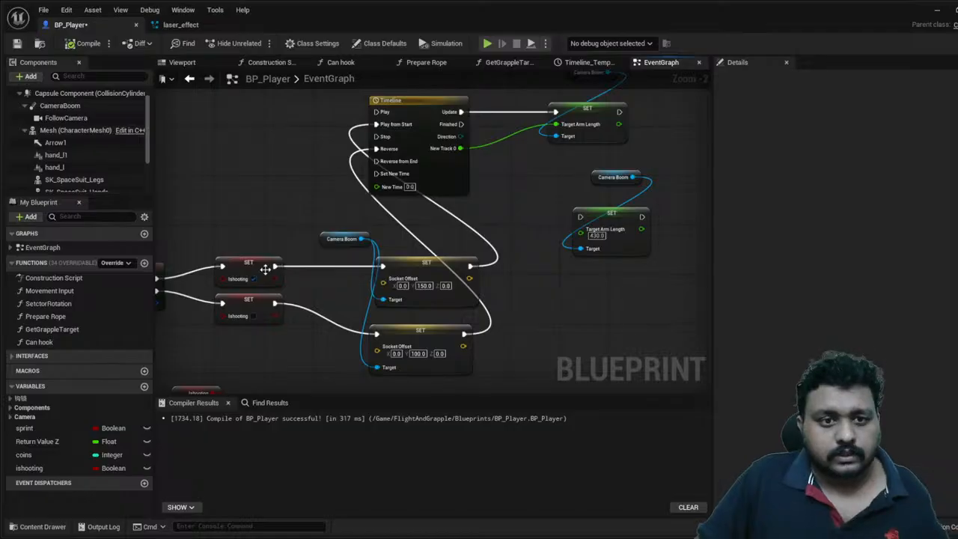
{"action": "left_click_drag", "start_coordinate": [273, 270], "coordinate": [377, 125]}
{"action": "left_click_drag", "start_coordinate": [276, 303], "coordinate": [376, 149]}
{"action": "left_click", "coordinate": [422, 330]}
{"action": "key", "text": "Delete"}
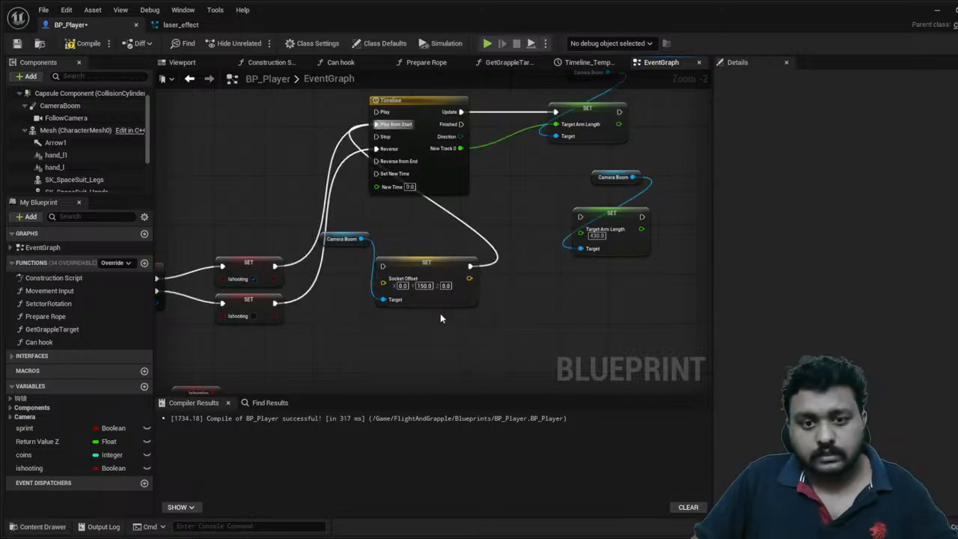
- Move the Camera Boom and SET Socket Offset nodes to run after SET Target Arm Length, replacing the unused 430 duplicate, and align them
{"action": "left_click_drag", "start_coordinate": [480, 328], "coordinate": [339, 241]}
{"action": "key", "text": "Delete"}
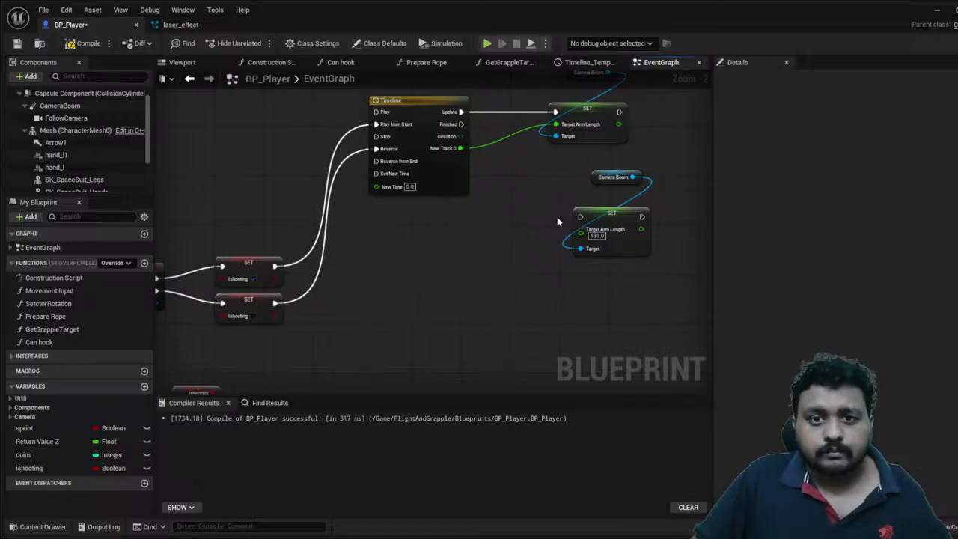
{"action": "right_click_drag", "start_coordinate": [647, 150], "coordinate": [473, 206]}
{"action": "key", "text": "ctrl+v"}
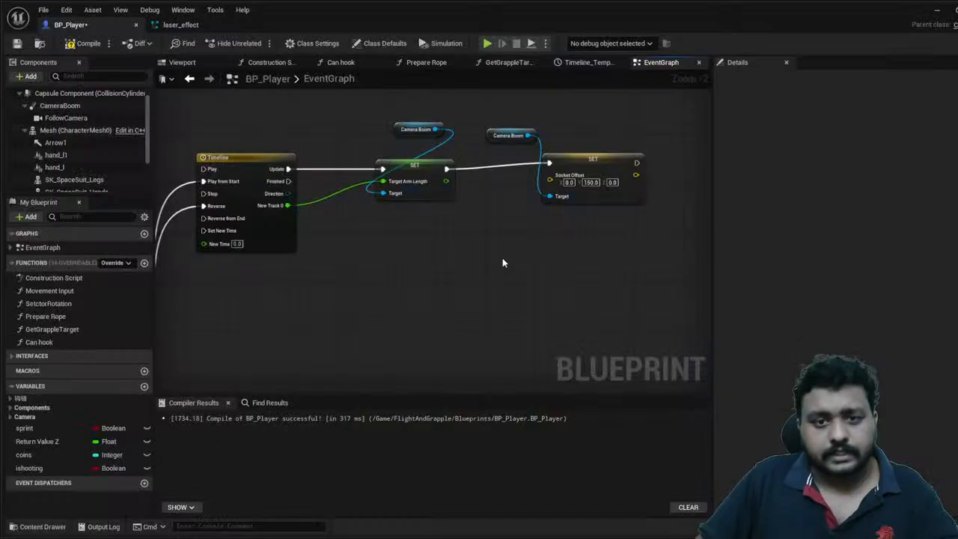
{"action": "left_click_drag", "start_coordinate": [576, 156], "coordinate": [534, 165]}
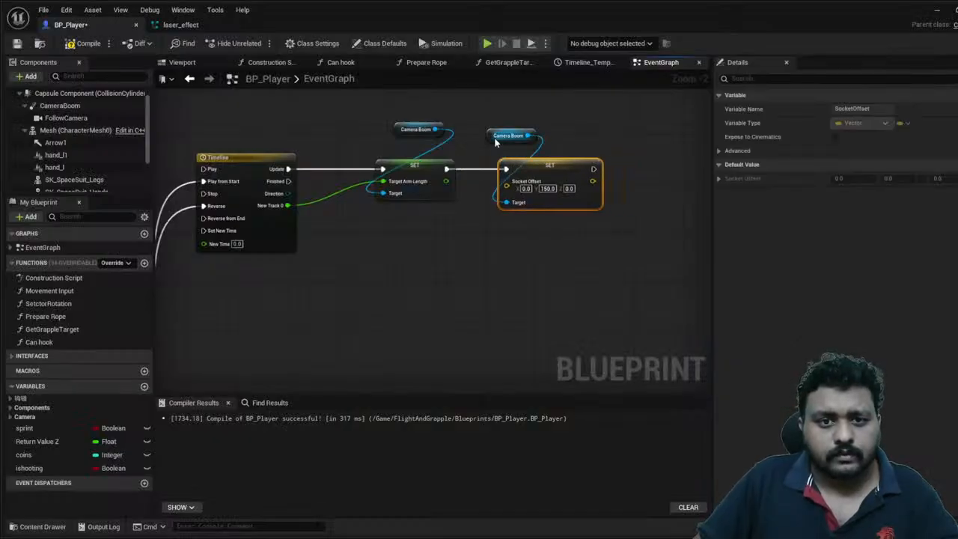
{"action": "left_click_drag", "start_coordinate": [398, 129], "coordinate": [390, 134]}
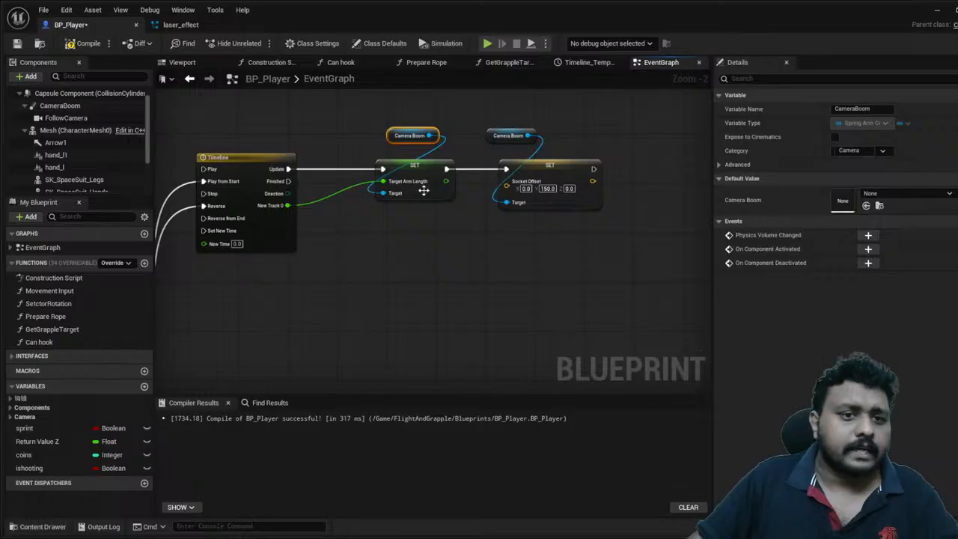
- Subtract 400 from New Track 0, feed the result into Socket Offset, and play-test the level
{"action": "right_click_drag", "start_coordinate": [390, 229], "coordinate": [476, 209]}
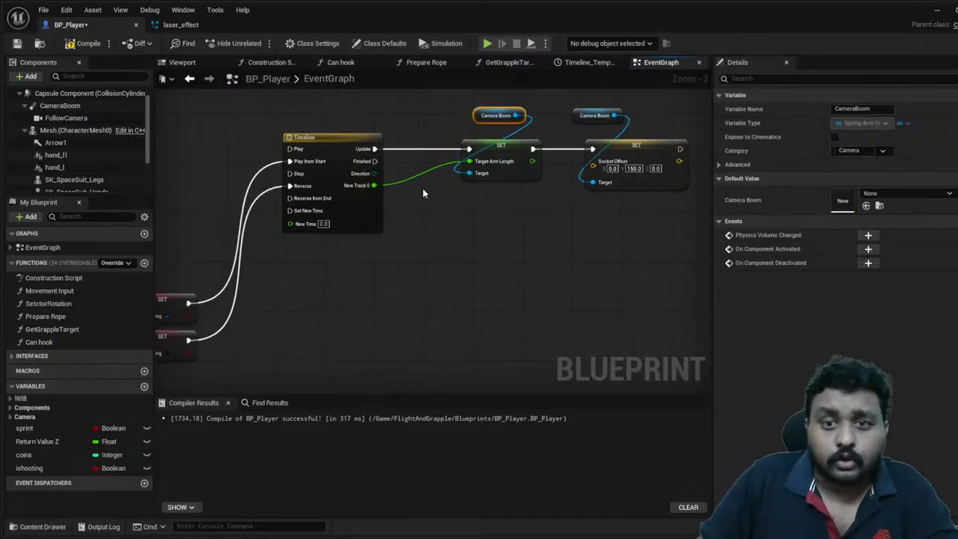
{"action": "left_click_drag", "start_coordinate": [374, 185], "coordinate": [434, 230]}
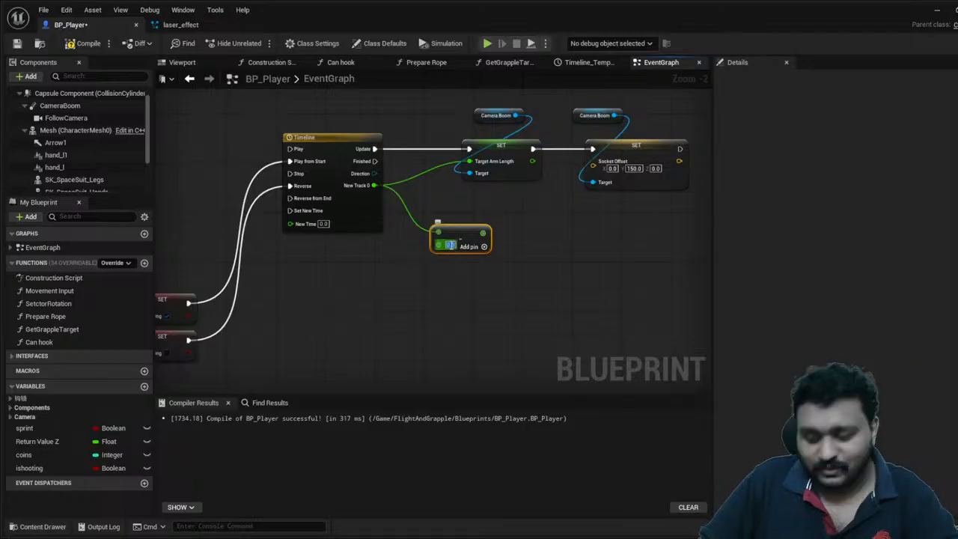
{"action": "type", "text": "400"}
{"action": "key", "text": "Return"}
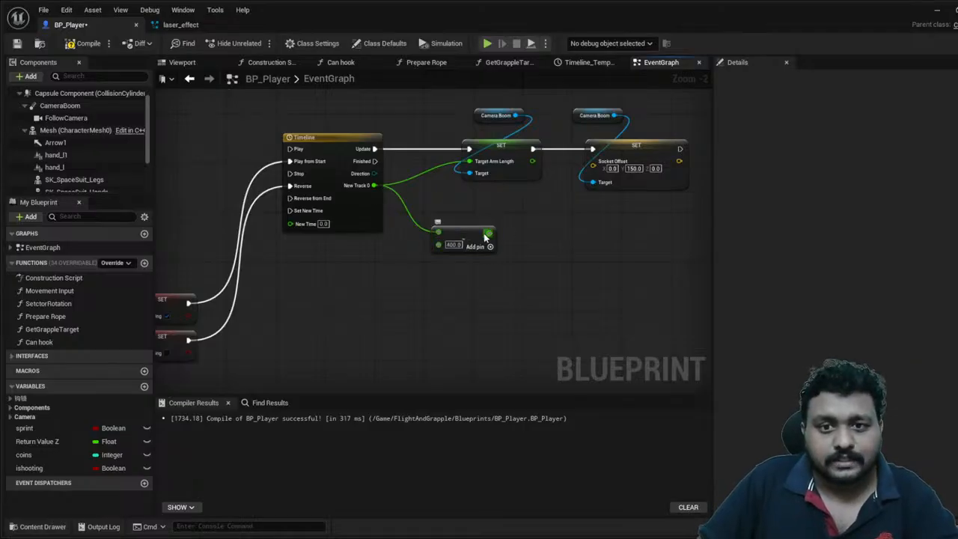
{"action": "left_click_drag", "start_coordinate": [487, 234], "coordinate": [595, 162]}
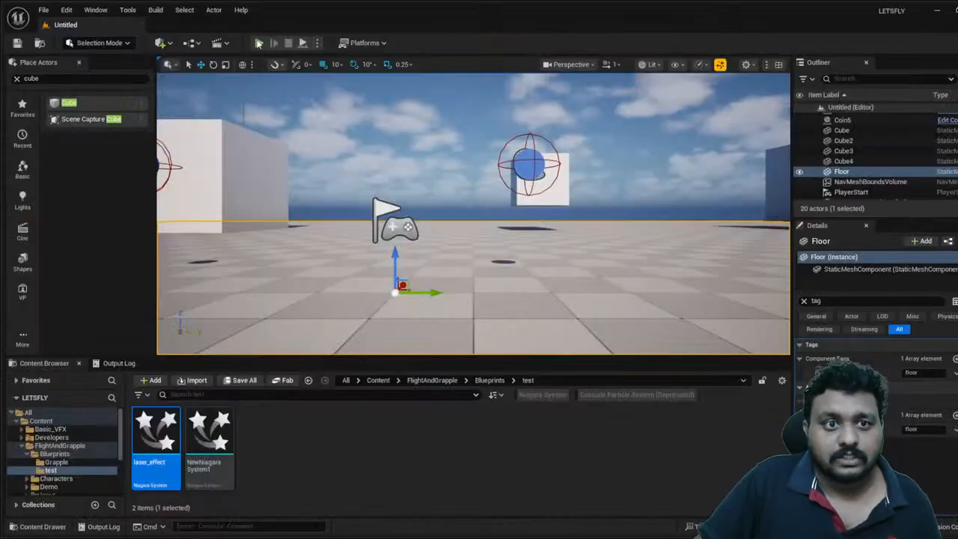
{"action": "left_click", "coordinate": [259, 42]}
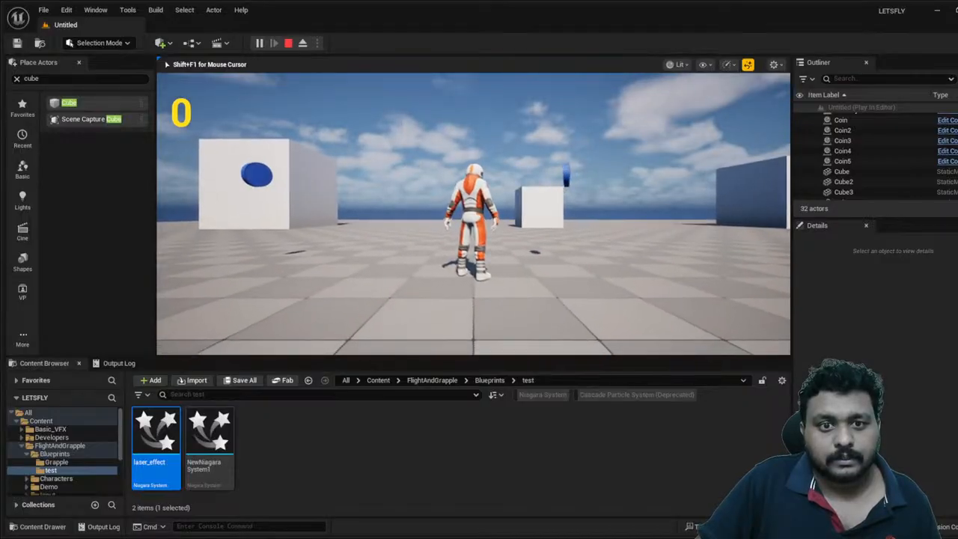
{"action": "key", "text": "Escape"}
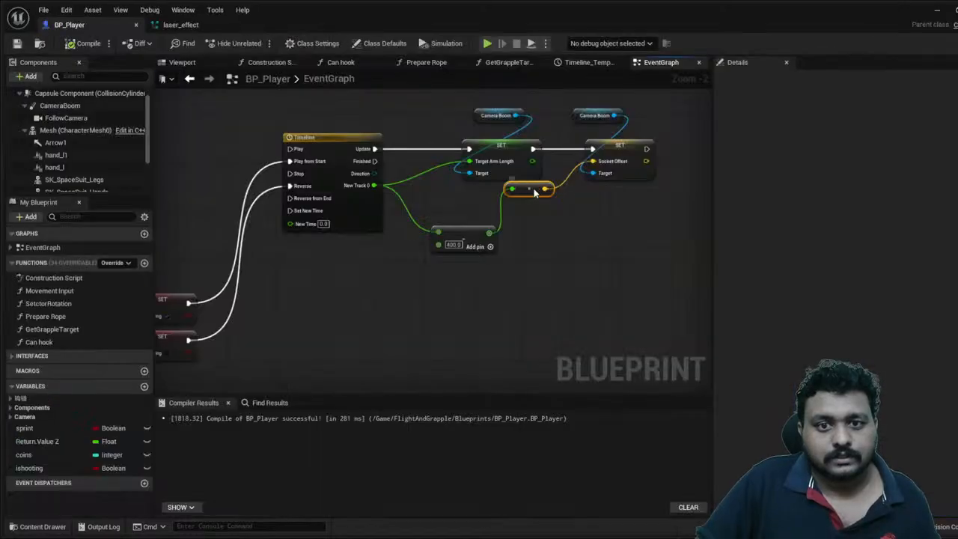
- Line up the vector conversion node beside the Subtract node, set the subtracted value to 100, and play-test the level
{"action": "left_click_drag", "start_coordinate": [534, 192], "coordinate": [543, 234]}
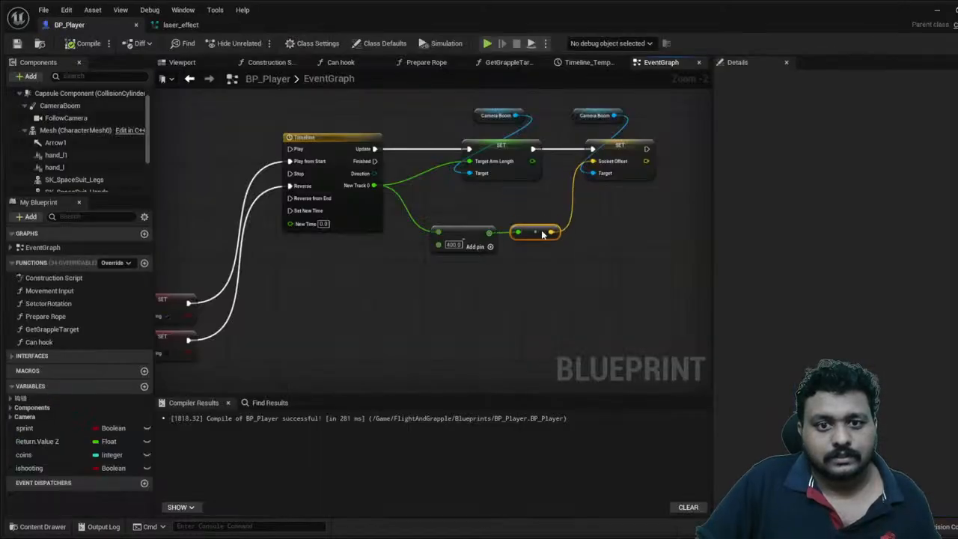
{"action": "left_click", "coordinate": [454, 245]}
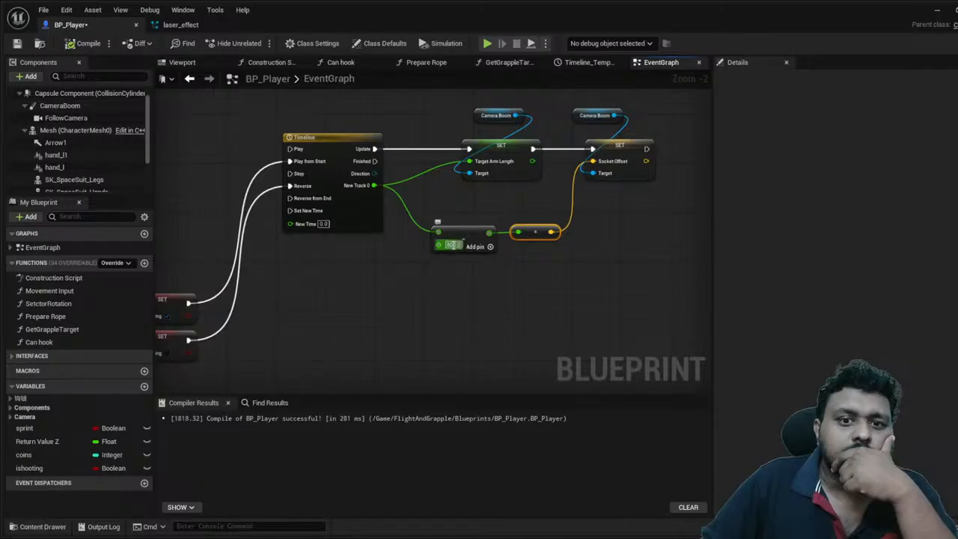
{"action": "left_click", "coordinate": [454, 245]}
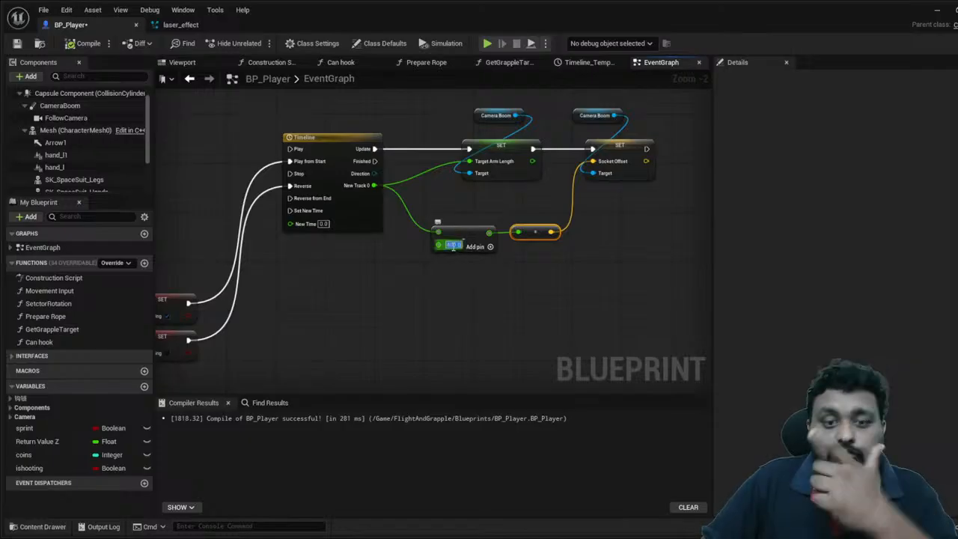
{"action": "type", "text": "100"}
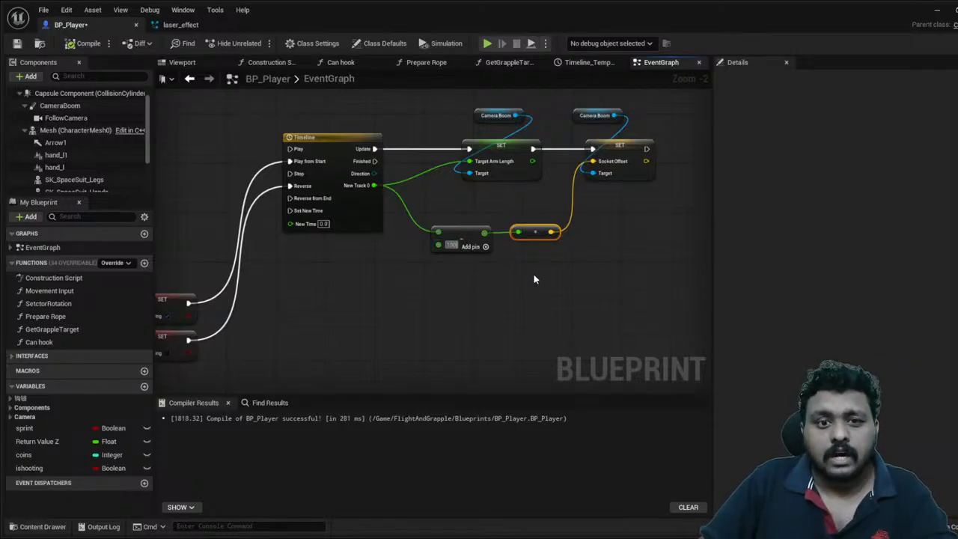
{"action": "left_click", "coordinate": [534, 276]}
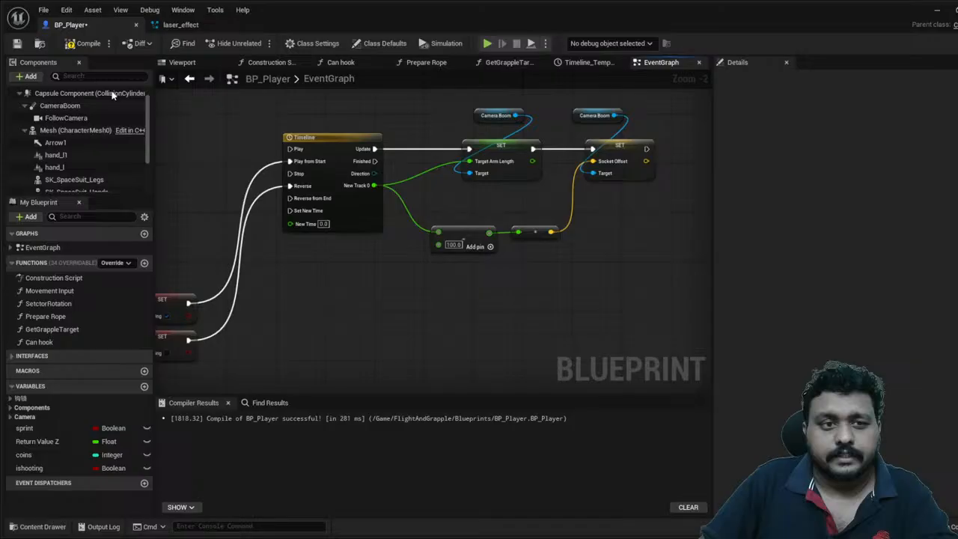
{"action": "left_click", "coordinate": [940, 14]}
{"action": "left_click", "coordinate": [259, 43]}
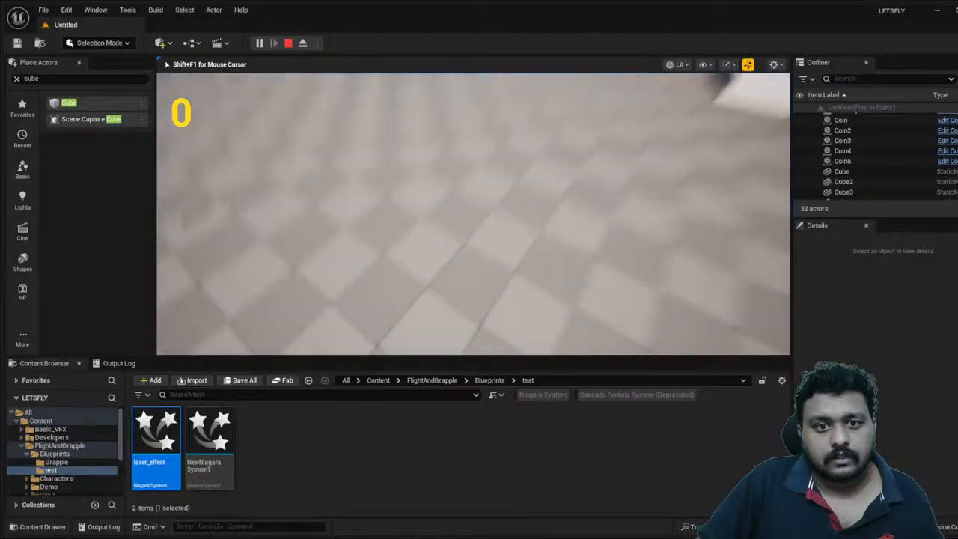
- Run the character forward in the level to check the camera offset, ending the play session
{"action": "key", "text": "w"}
{"action": "key", "text": "w"}
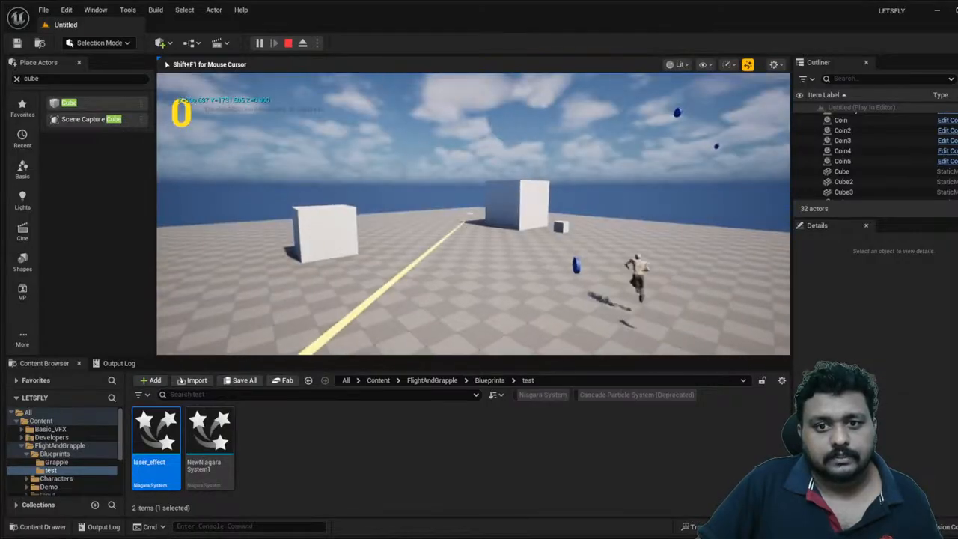
{"action": "key", "text": "Escape"}
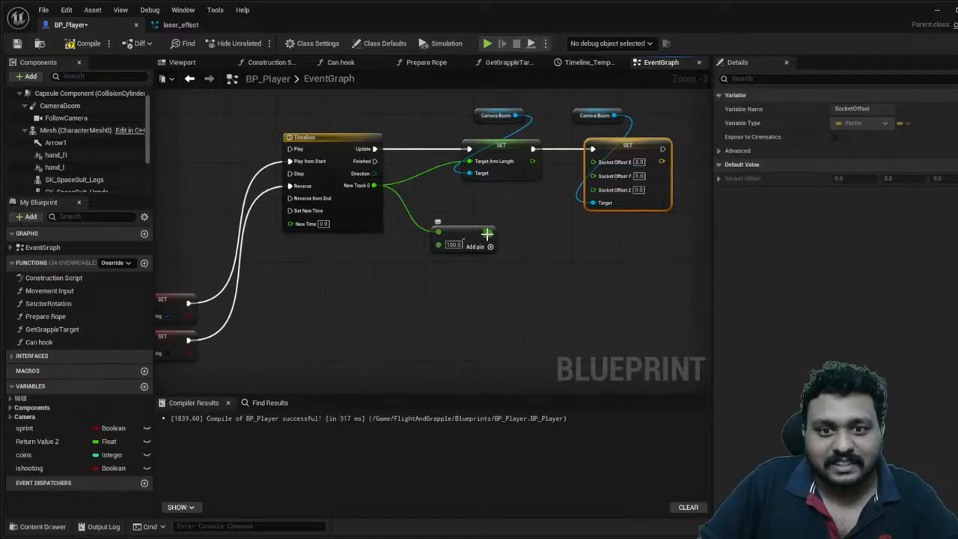
- Feed the Subtract result into Socket Offset Y, compile BP_Player, and set the subtracted value to 300
{"action": "left_click_drag", "start_coordinate": [490, 233], "coordinate": [607, 178]}
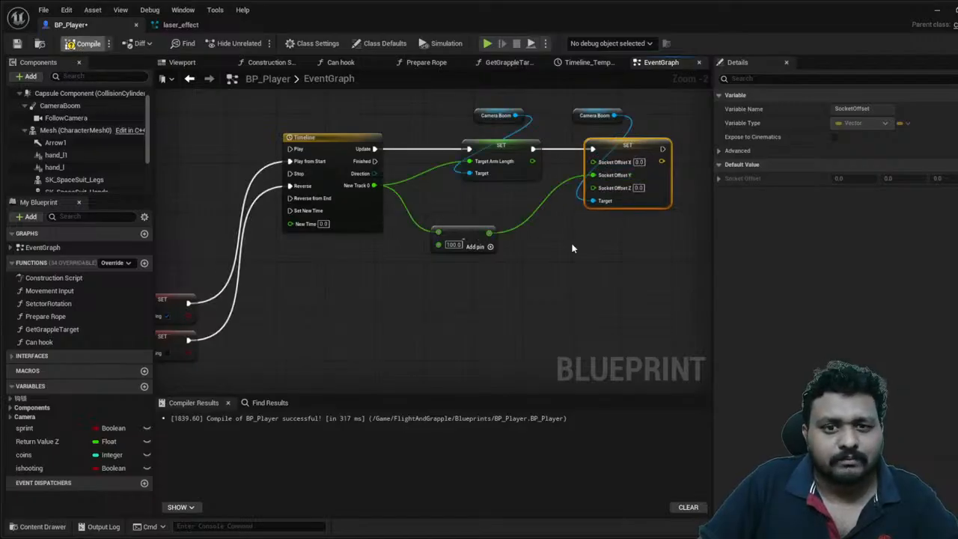
{"action": "key", "text": "F7"}
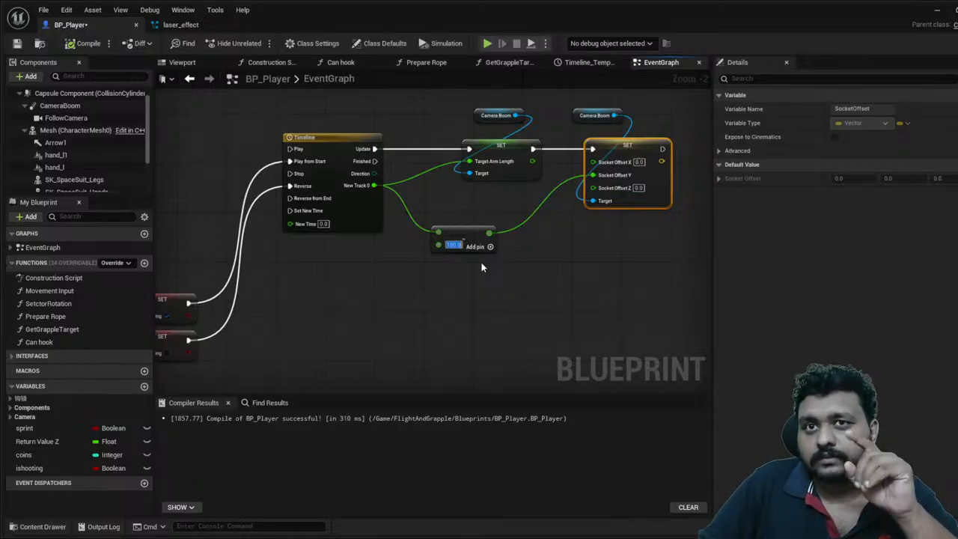
{"action": "type", "text": "300"}
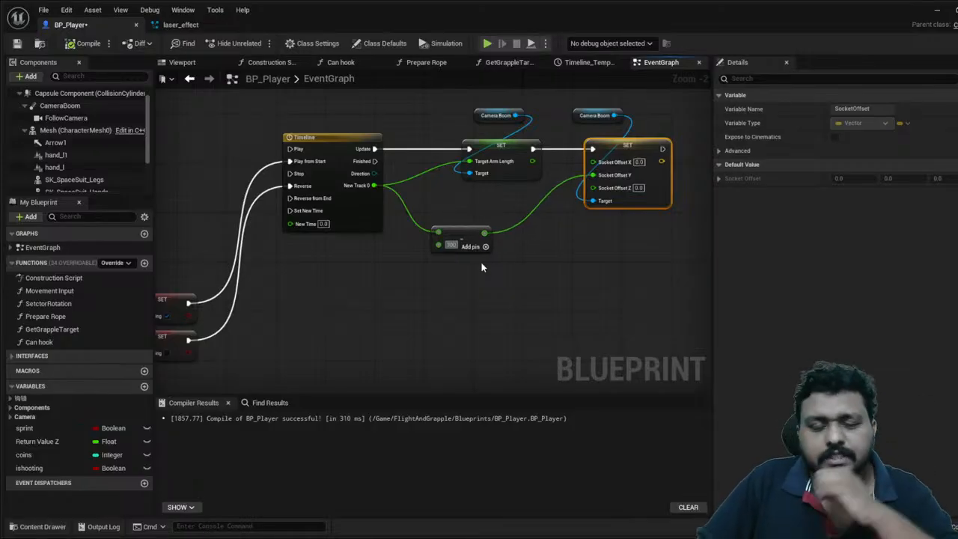
{"action": "left_click", "coordinate": [396, 214]}
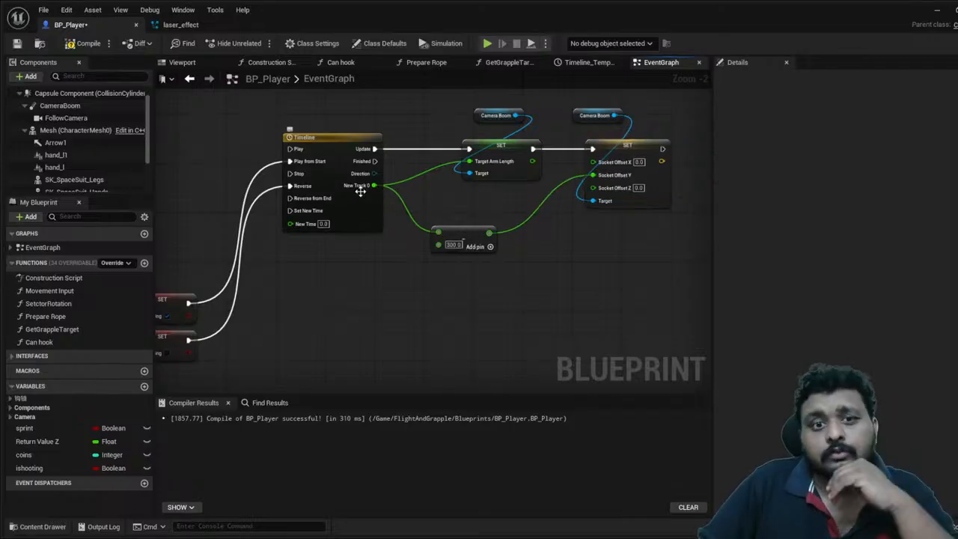
- Play-test the level, firing the laser on the ground and while flying to check the camera shift
{"action": "left_click", "coordinate": [933, 9]}
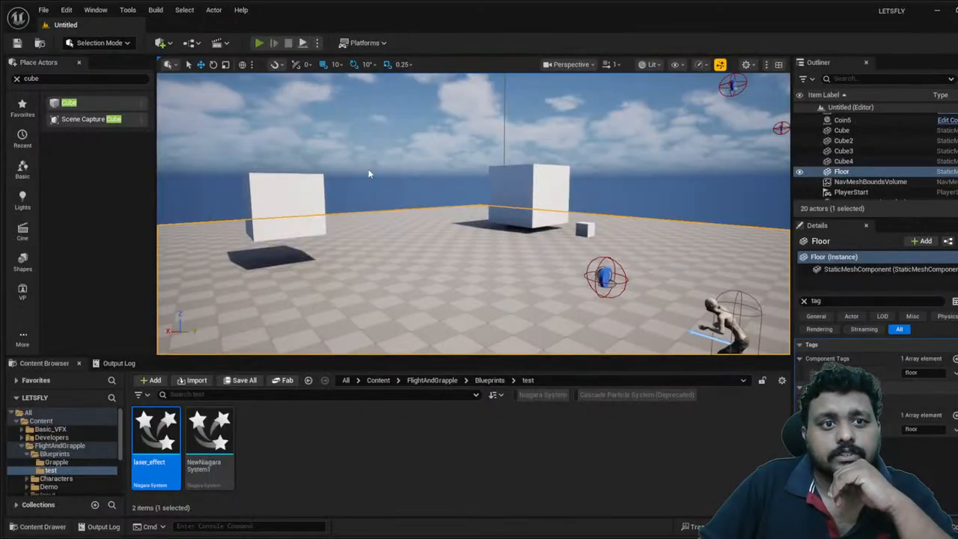
{"action": "key", "text": "alt+p"}
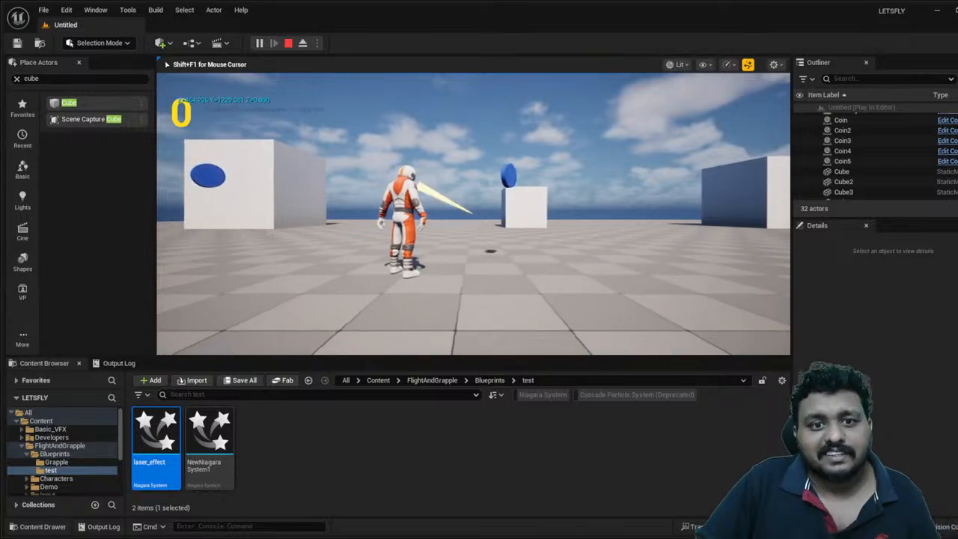
{"action": "key", "text": "Escape"}
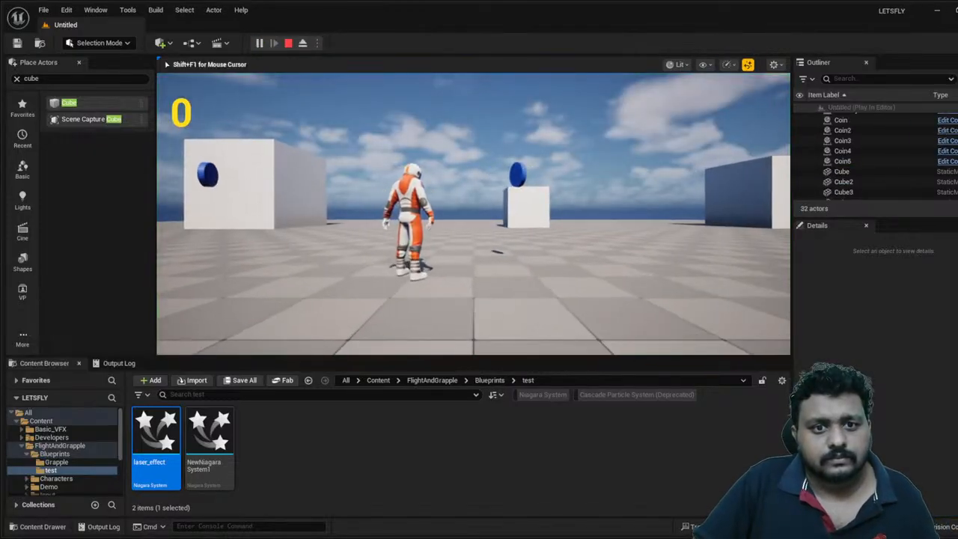
{"action": "key", "text": "space"}
{"action": "key", "text": "space"}
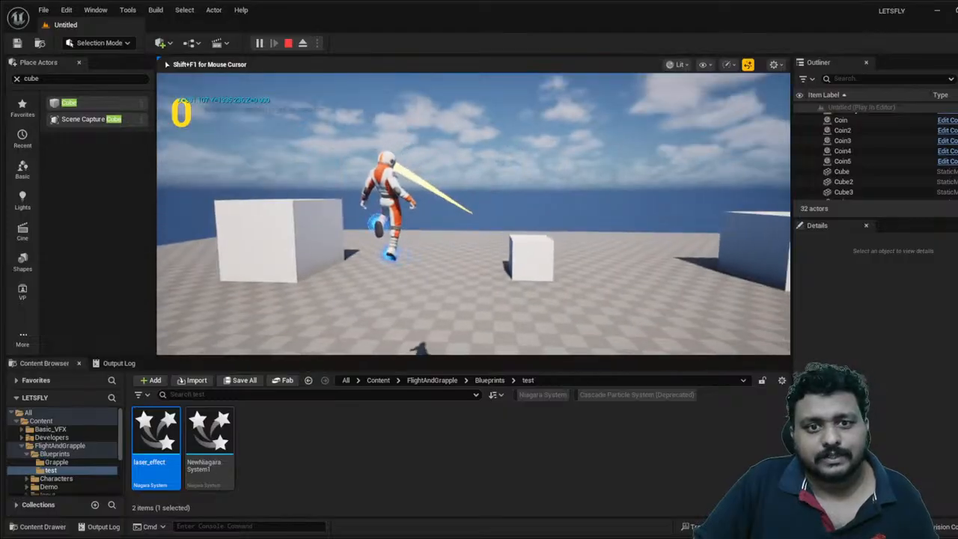
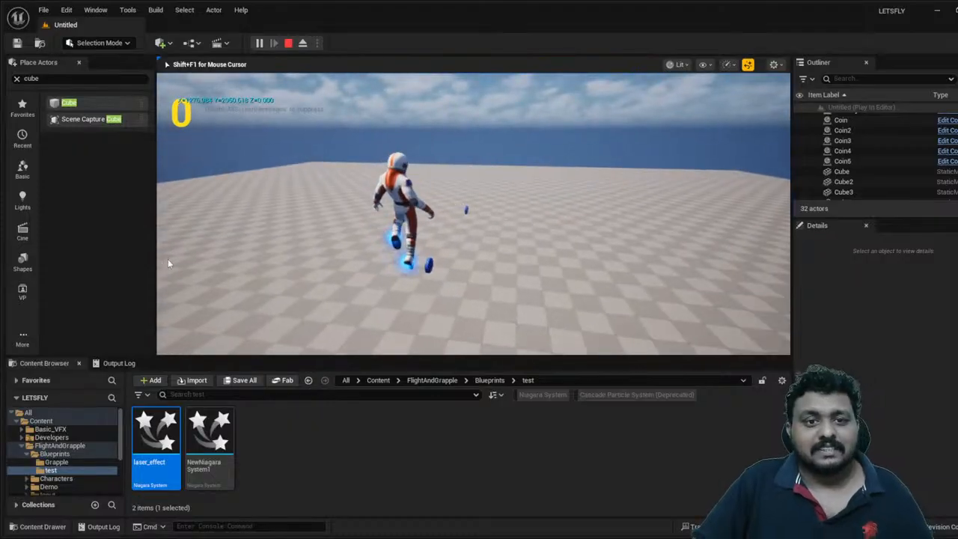
{"action": "key", "text": "Escape"}
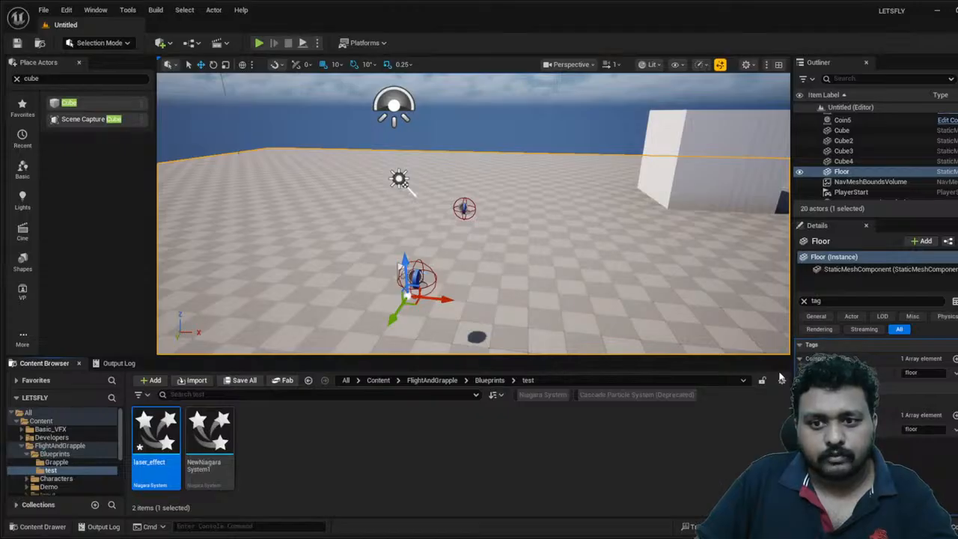
- Play-test the laser and undo the BaseColor material change on the StaticBeam Ribbon Renderer in laser_effect
{"action": "left_click", "coordinate": [258, 42]}
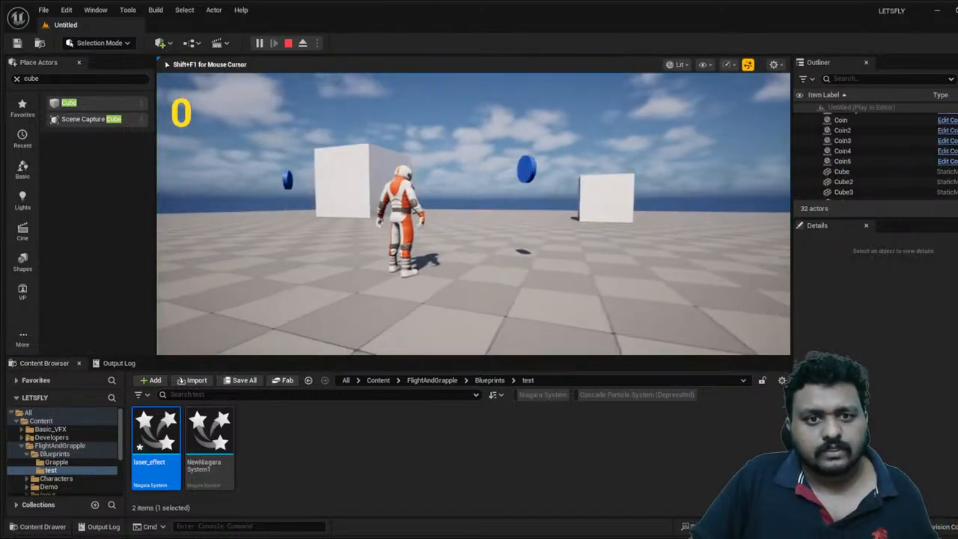
{"action": "key", "text": "Escape"}
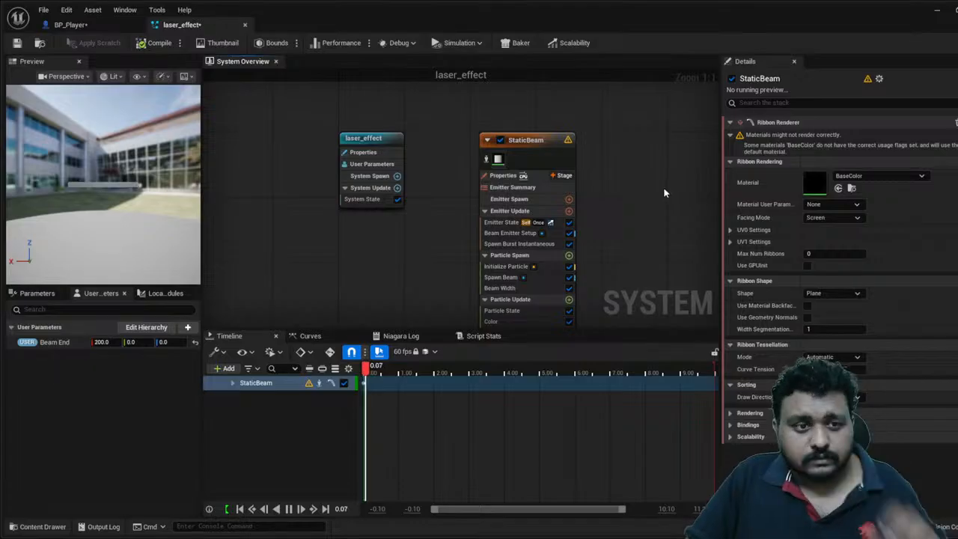
{"action": "key", "text": "ctrl+z"}
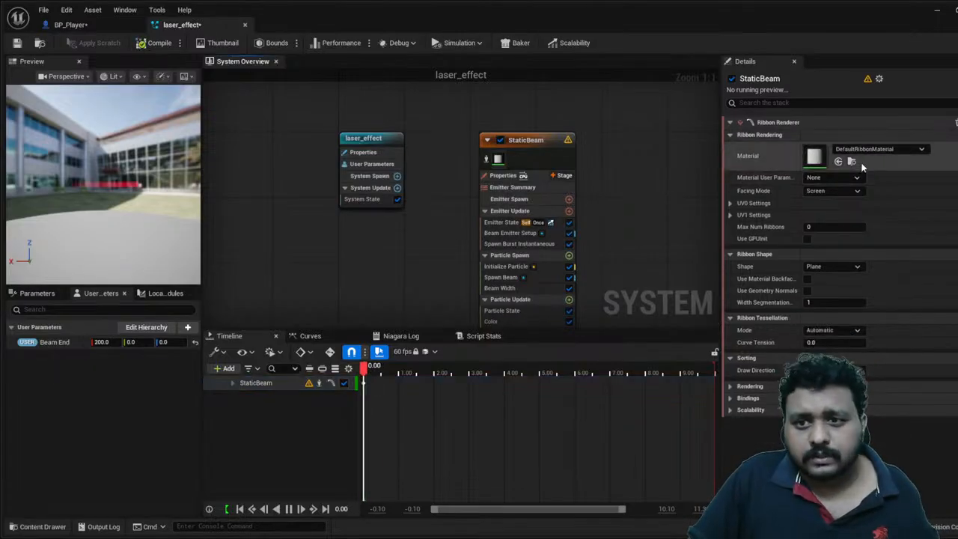
- Assign the M_Gnomon material to the StaticBeam Ribbon Renderer and compile laser_effect
{"action": "left_click", "coordinate": [936, 11]}
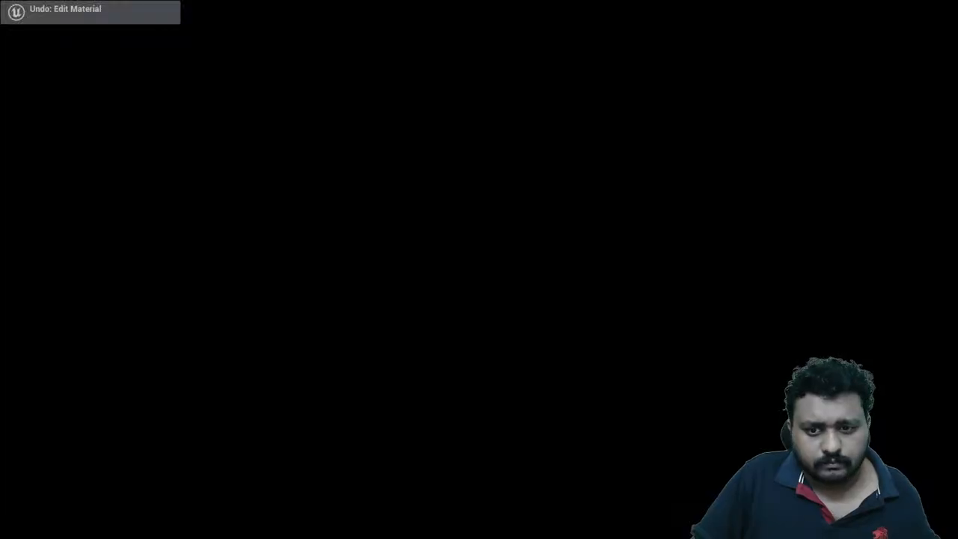
{"action": "scroll", "coordinate": [681, 472], "scroll_direction": "down", "scroll_amount": 1}
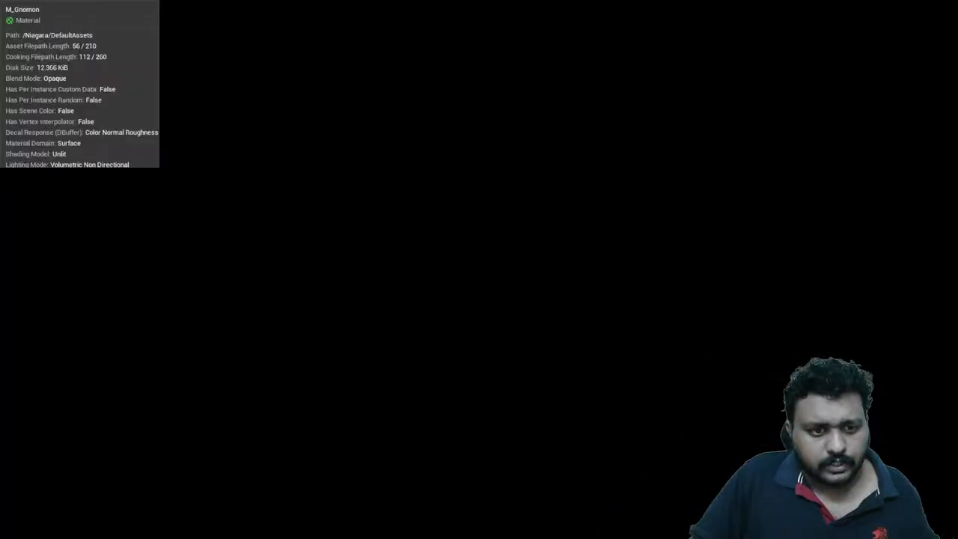
{"action": "key", "text": "alt+Tab"}
{"action": "left_click", "coordinate": [838, 161]}
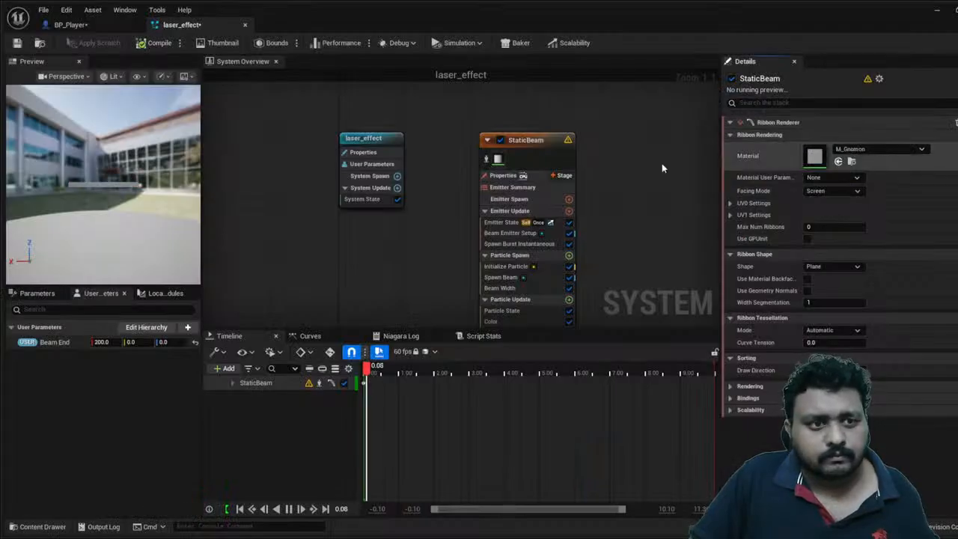
{"action": "left_click", "coordinate": [154, 43]}
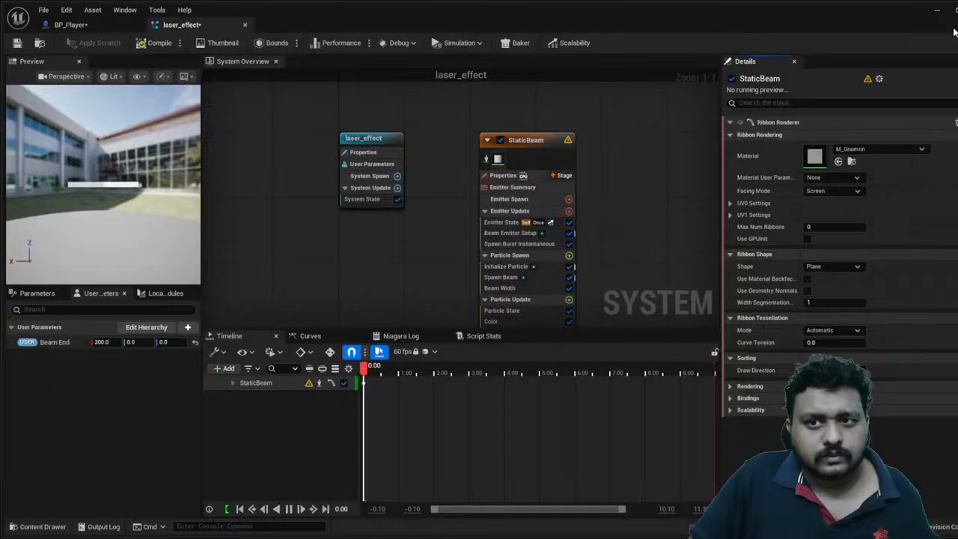
- Assign the M_Gnomon_Alpha material to the StaticBeam Ribbon Renderer and compile laser_effect
{"action": "left_click", "coordinate": [936, 11]}
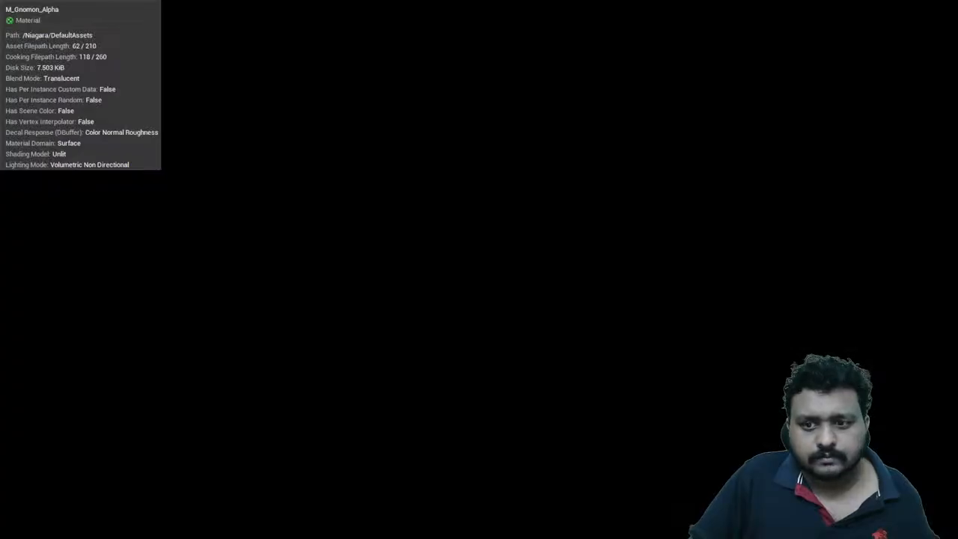
{"action": "key", "text": "alt+Tab"}
{"action": "left_click", "coordinate": [838, 162]}
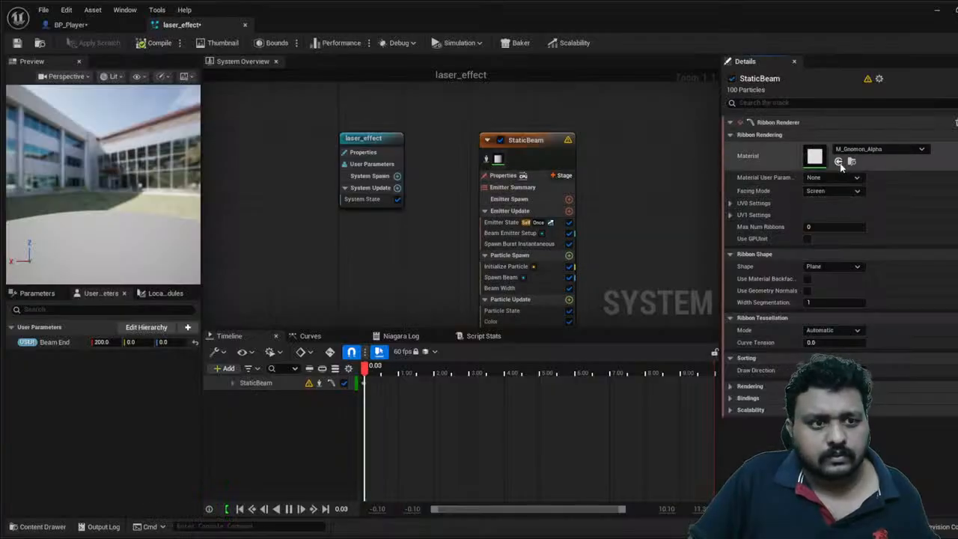
{"action": "left_click", "coordinate": [154, 43]}
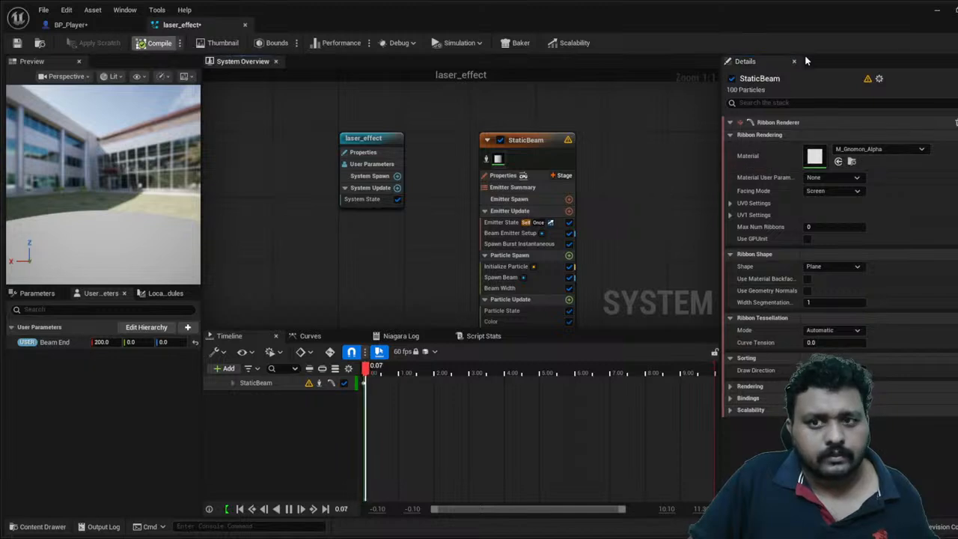
- Play-test the level with the M_Gnomon_Alpha laser, running and flying around the cubes
{"action": "left_click", "coordinate": [940, 12]}
{"action": "left_click", "coordinate": [258, 43]}
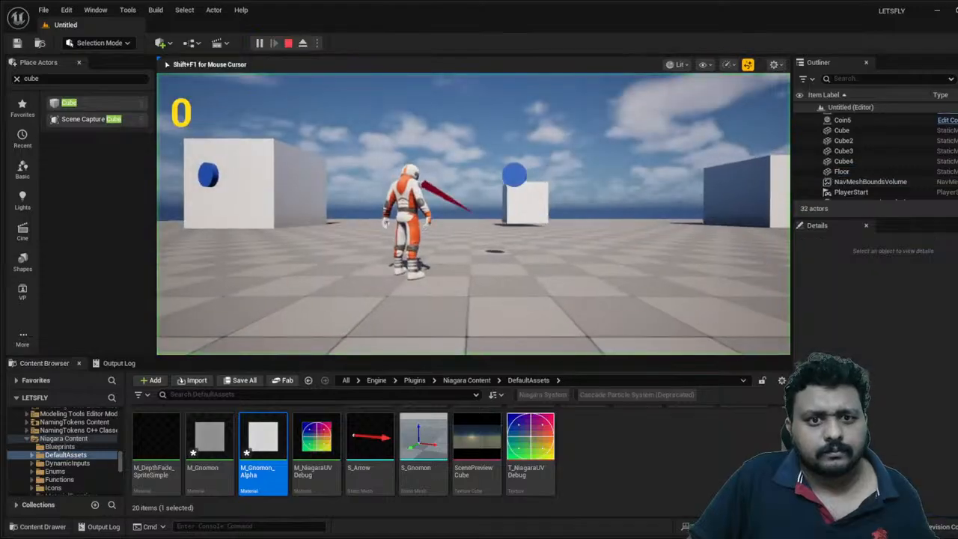
{"action": "key", "text": "w"}
{"action": "key", "text": "space"}
{"action": "key", "text": "w"}
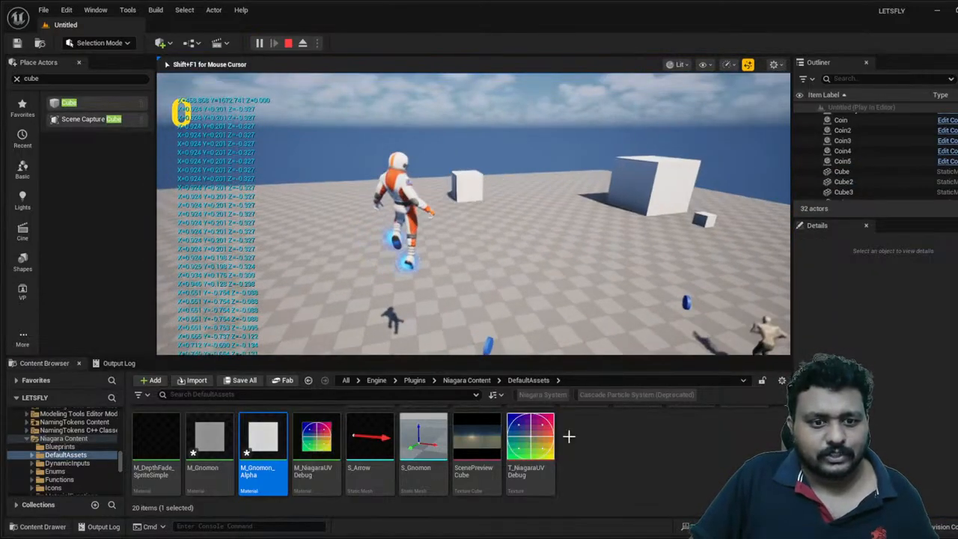
{"action": "key", "text": "Escape"}
- Assign the M_NiagaraUVDebug material to the StaticBeam Ribbon Renderer and compile laser_effect
{"action": "scroll", "coordinate": [633, 475], "scroll_direction": "up", "scroll_amount": 2}
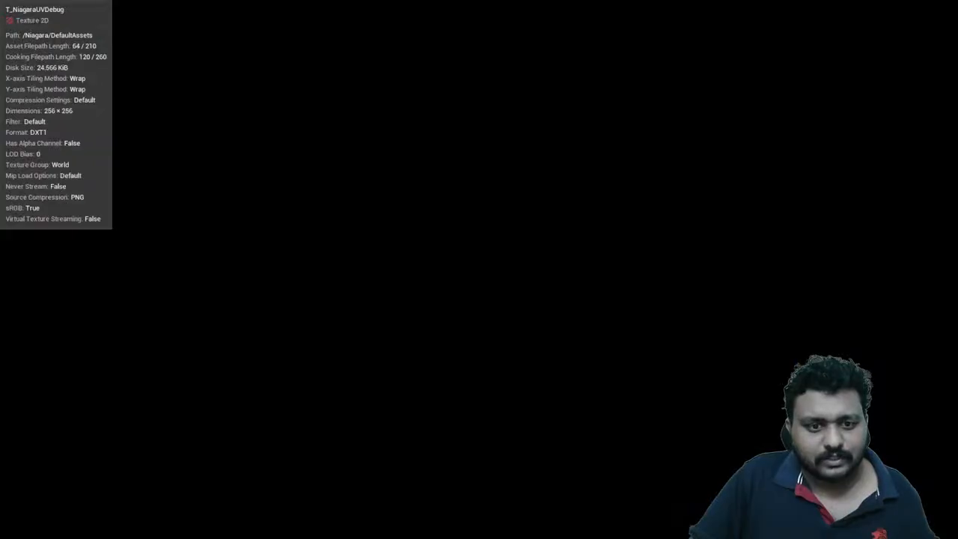
{"action": "left_click", "coordinate": [317, 457]}
{"action": "key", "text": "alt+Tab"}
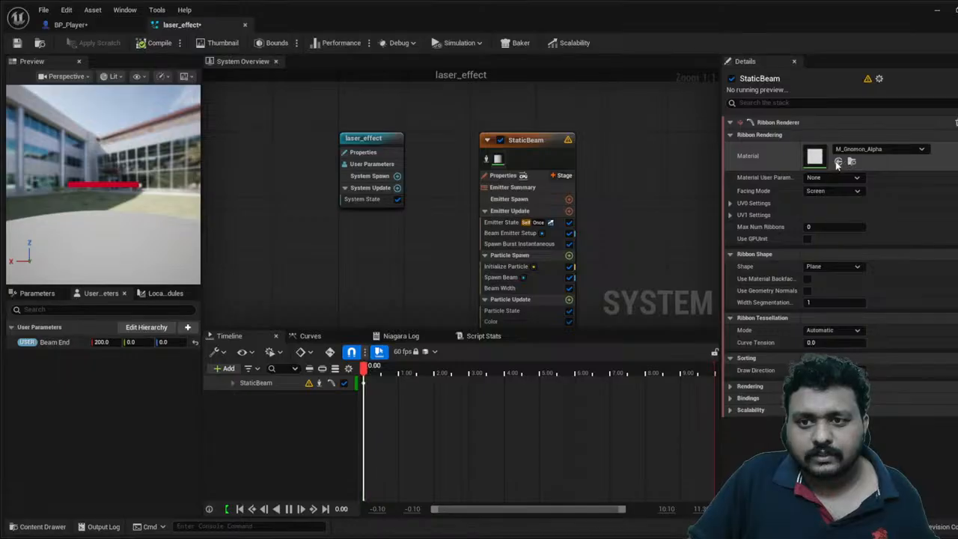
{"action": "left_click", "coordinate": [838, 161]}
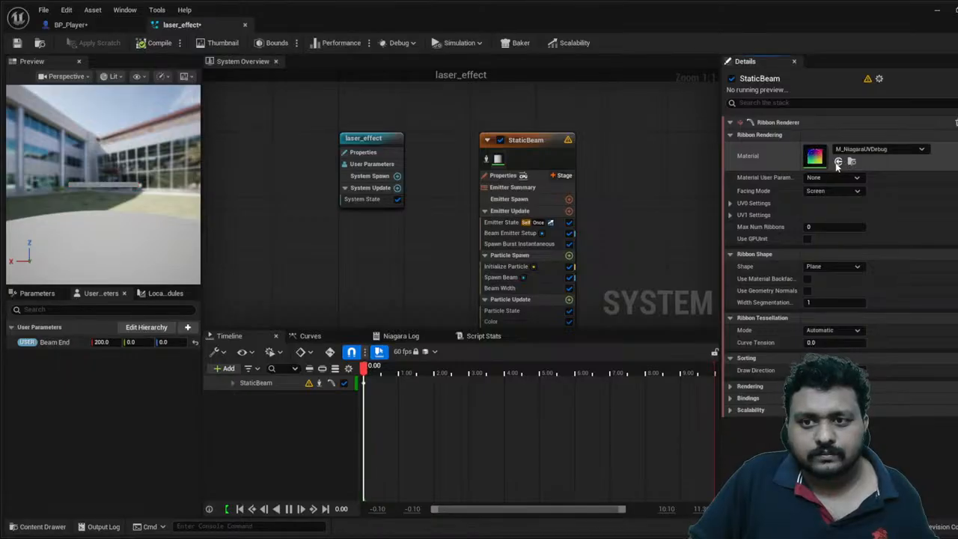
{"action": "left_click", "coordinate": [146, 44]}
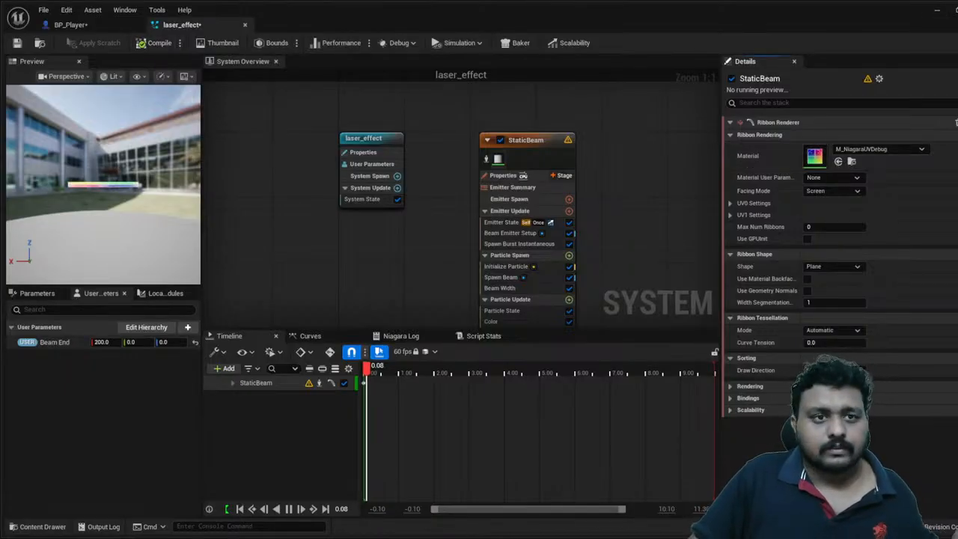
- Play-test the level to check how the M_NiagaraUVDebug laser looks when fired
{"action": "key", "text": "alt+Tab"}
{"action": "left_click", "coordinate": [261, 43]}
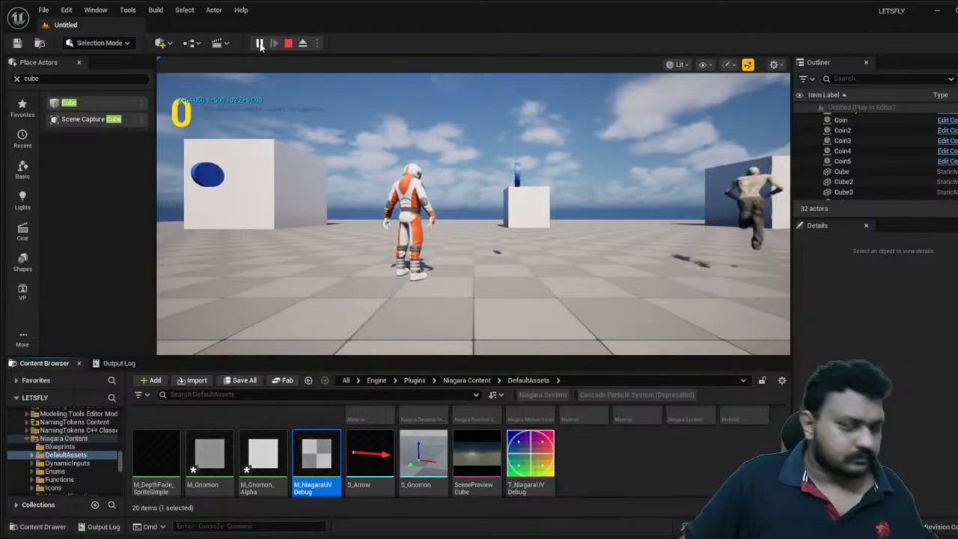
{"action": "left_click", "coordinate": [473, 213]}
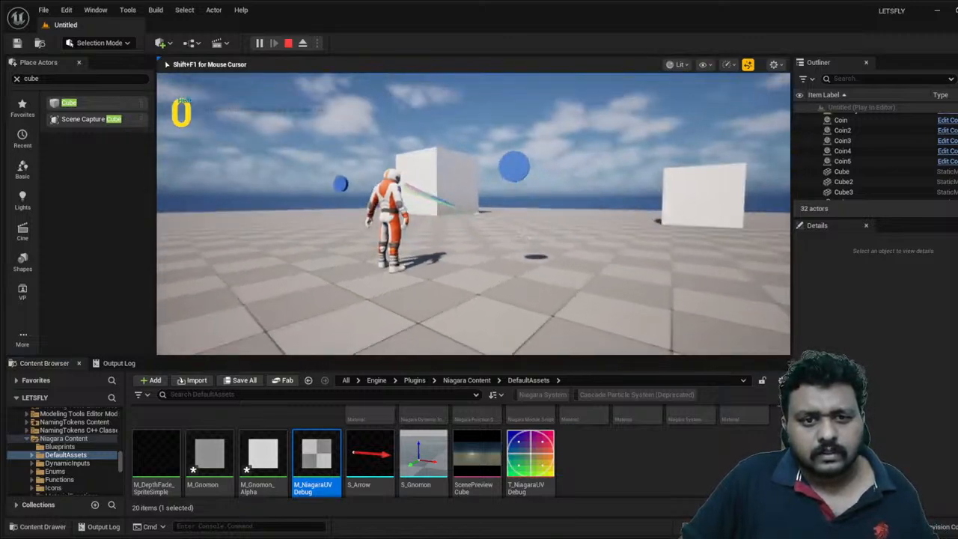
{"action": "key", "text": "Escape"}
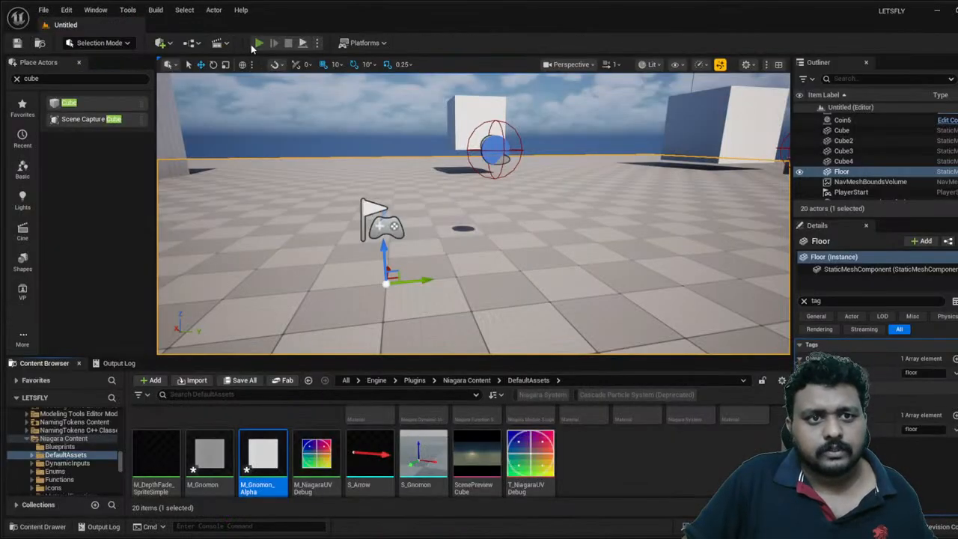
- Play-test the laser again with M_Gnomon_Alpha while flying, ending in the laser_effect system
{"action": "left_click", "coordinate": [259, 43]}
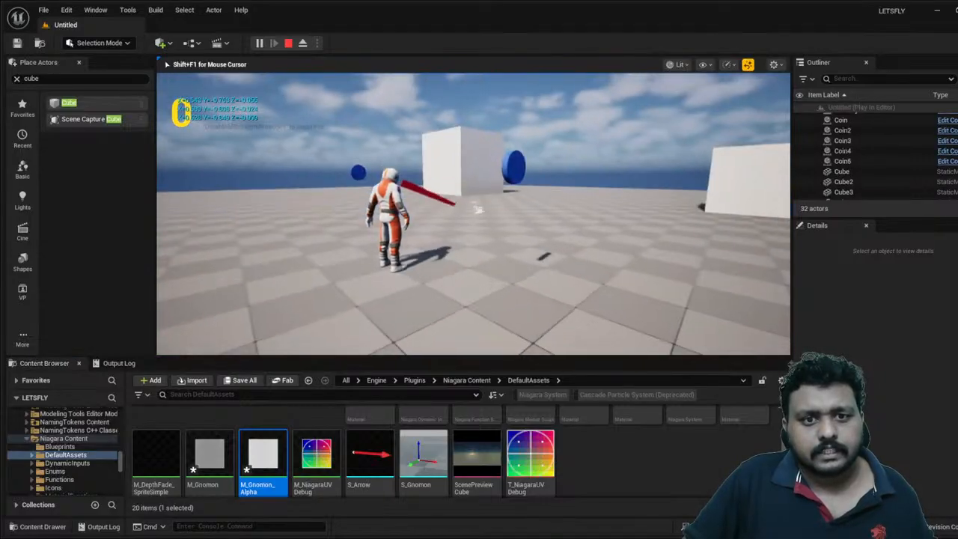
{"action": "key", "text": "space"}
{"action": "key", "text": "w"}
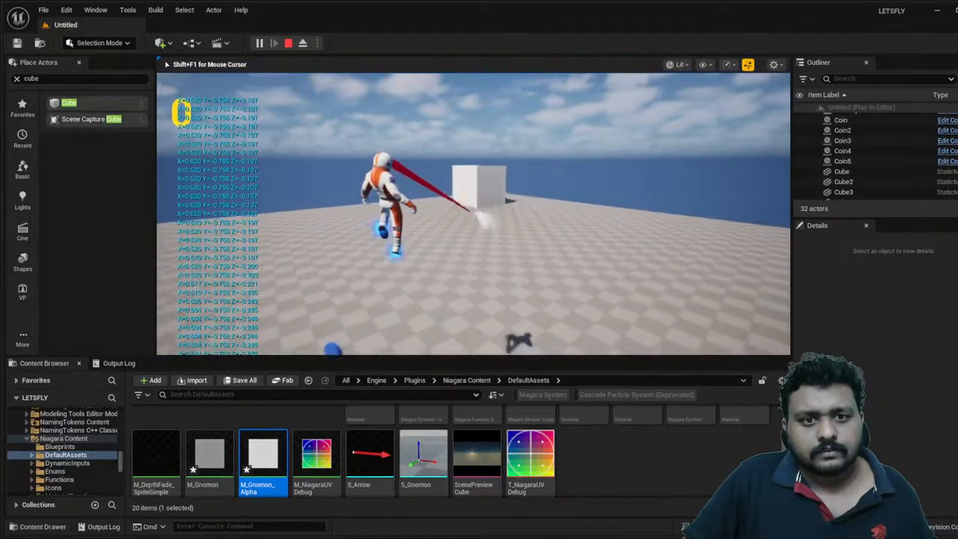
{"action": "key", "text": "w"}
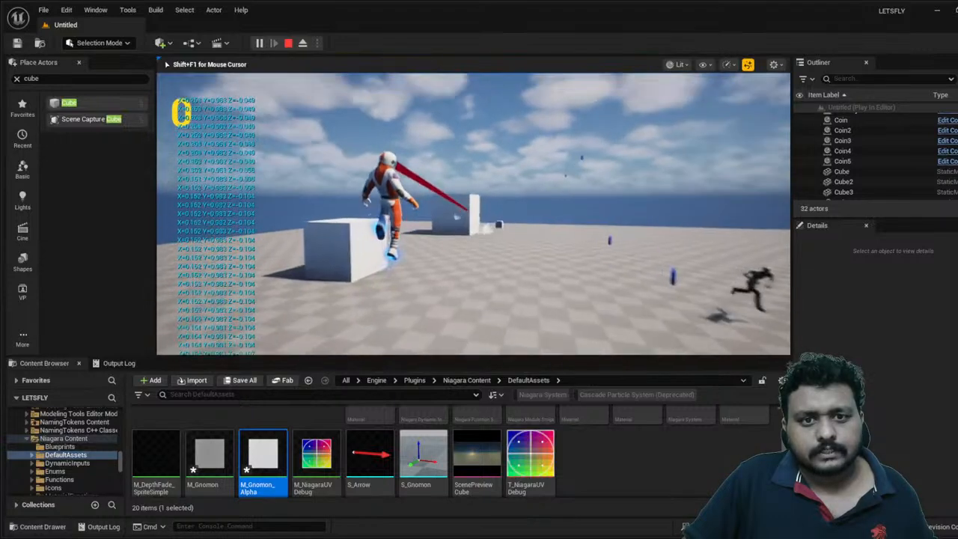
{"action": "key", "text": "Escape"}
{"action": "key", "text": "Escape"}
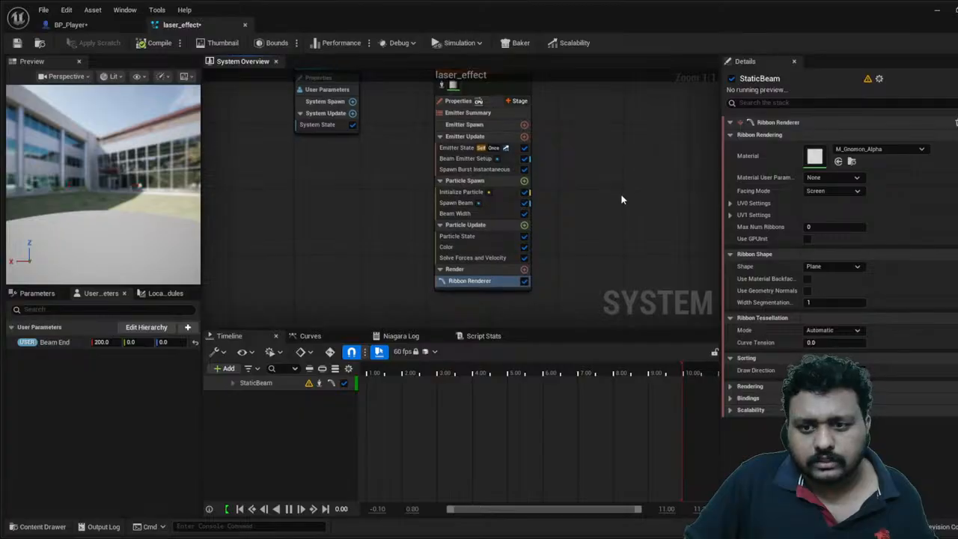
- Look through the beam width, particle update and color modules, set Emitter State's Loop Duration to 0.001, and compile laser_effect
{"action": "left_click", "coordinate": [490, 204]}
{"action": "left_click", "coordinate": [490, 215]}
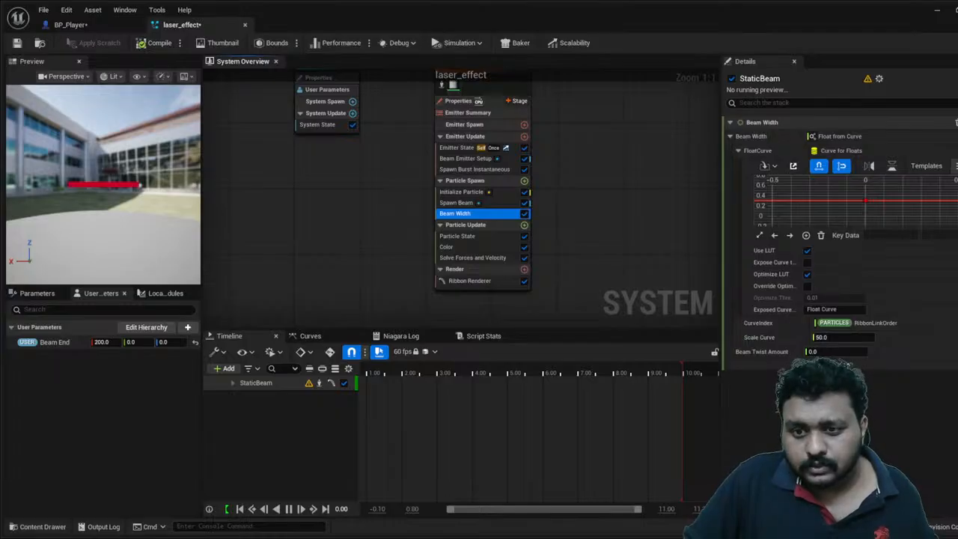
{"action": "left_click", "coordinate": [467, 225]}
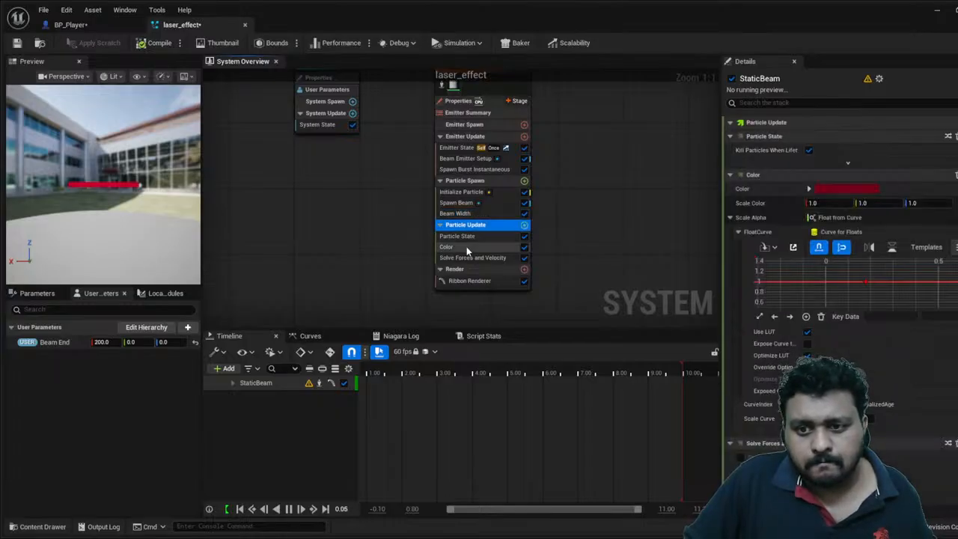
{"action": "left_click", "coordinate": [466, 245]}
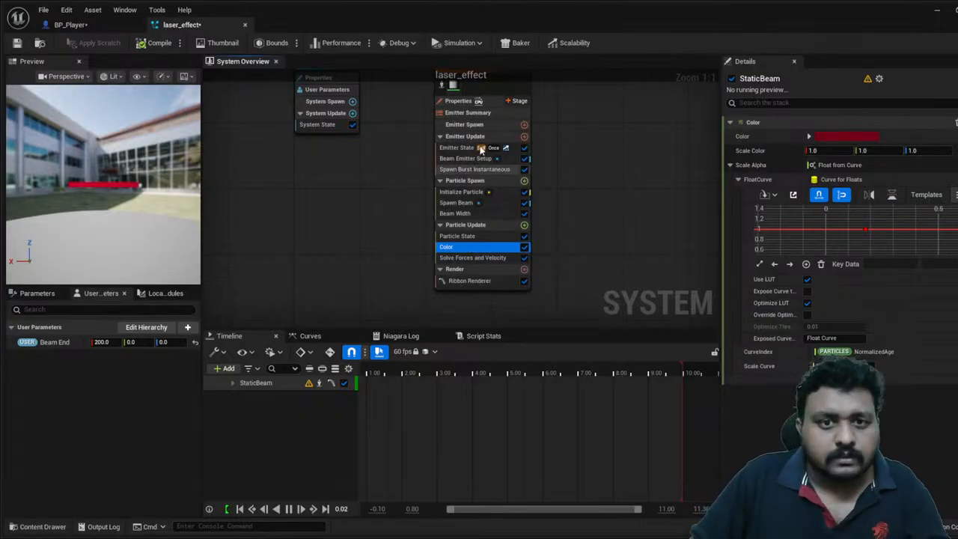
{"action": "left_click", "coordinate": [464, 149]}
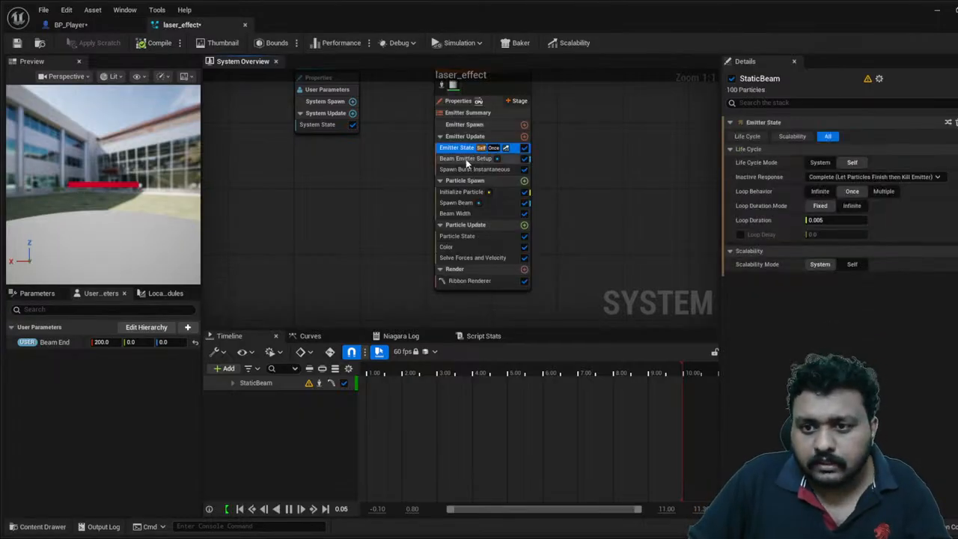
{"action": "left_click", "coordinate": [838, 220]}
{"action": "type", "text": "0.00"}
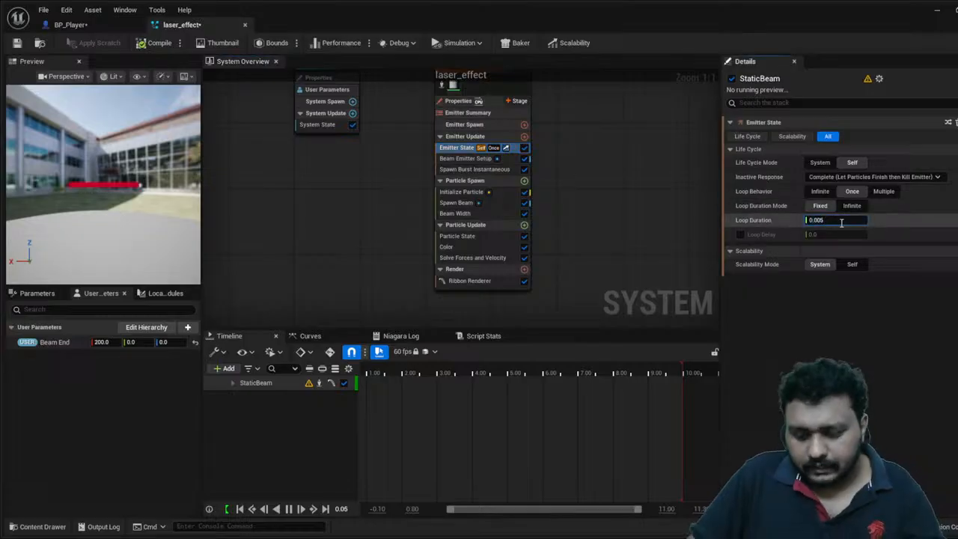
{"action": "type", "text": "1"}
{"action": "key", "text": "Return"}
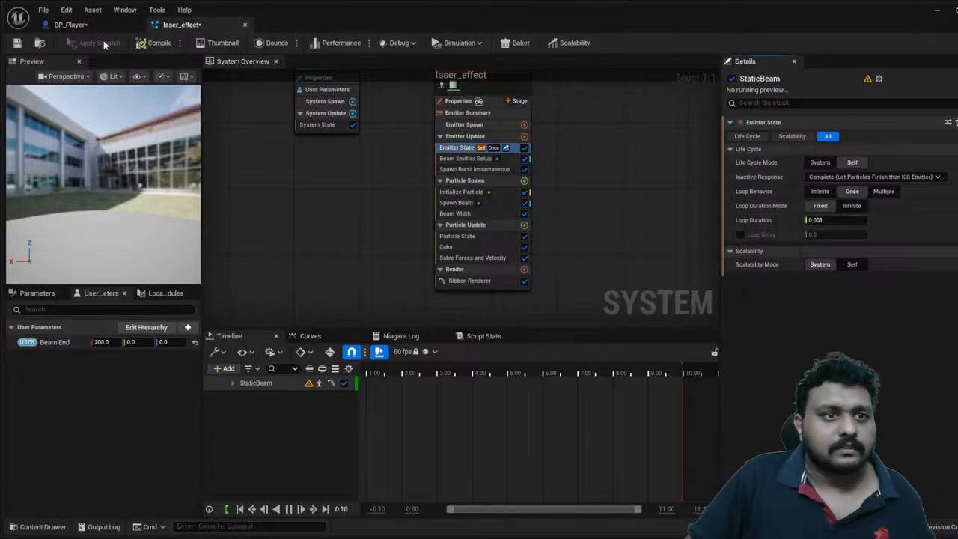
{"action": "left_click", "coordinate": [154, 43]}
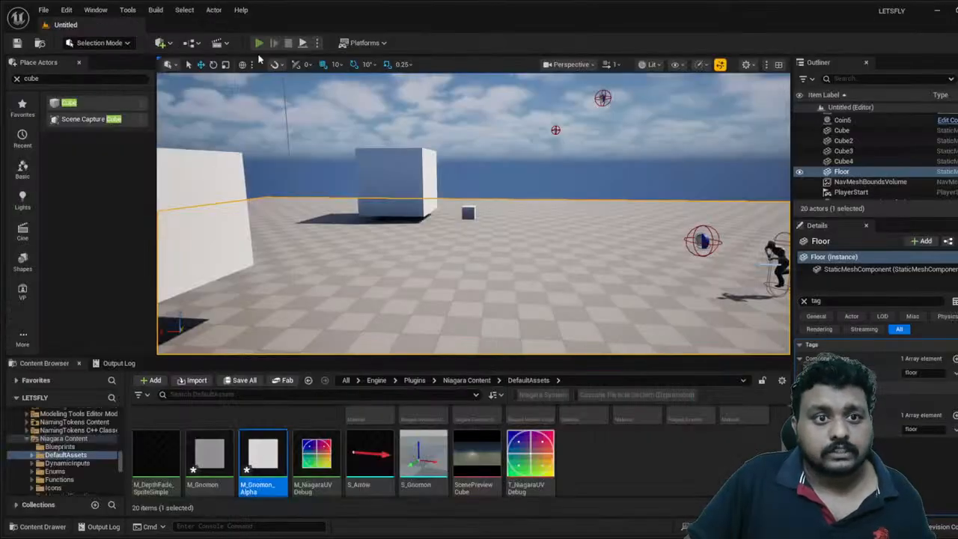
- Play-test the shorter-lived laser by firing it while standing, jumping and flying around the platform
{"action": "left_click", "coordinate": [258, 44]}
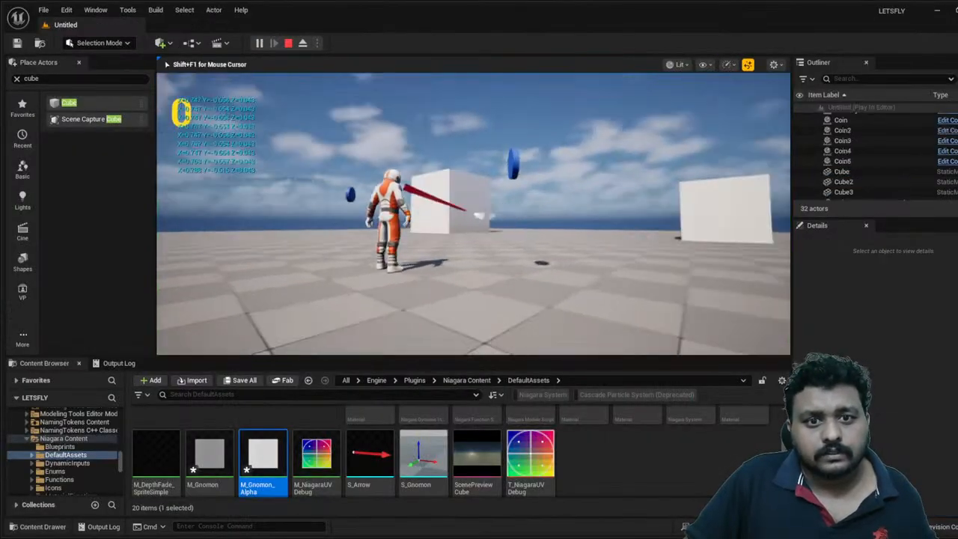
{"action": "key", "text": "space"}
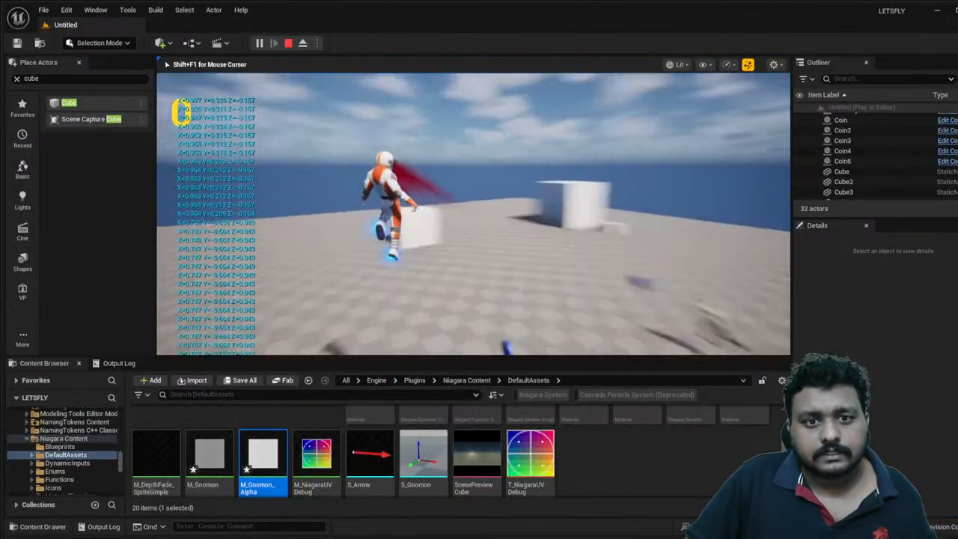
{"action": "key", "text": "w"}
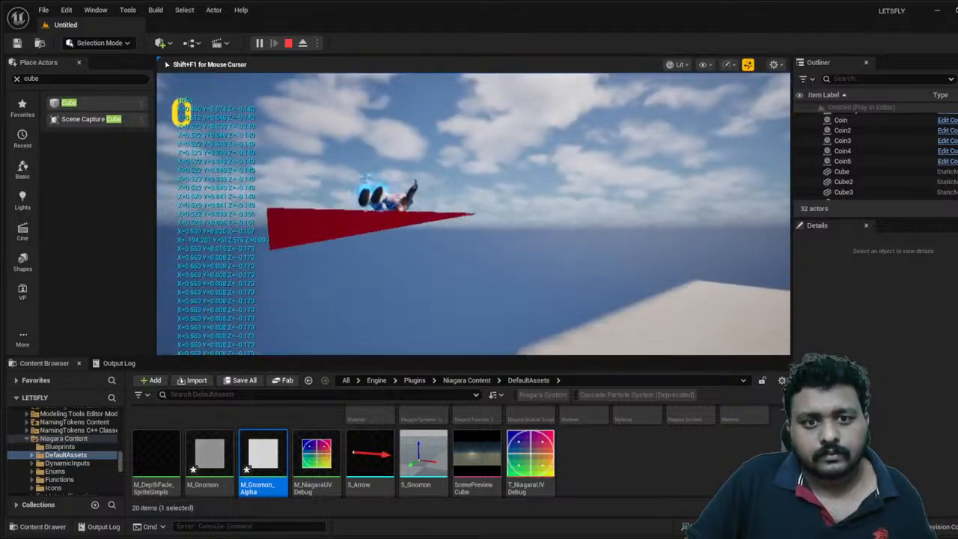
{"action": "key", "text": "w"}
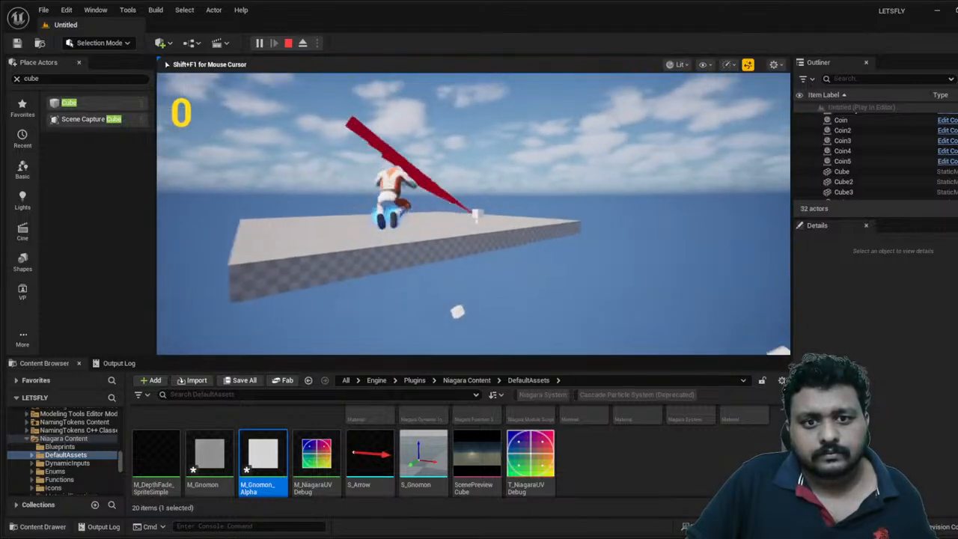
{"action": "key", "text": "w"}
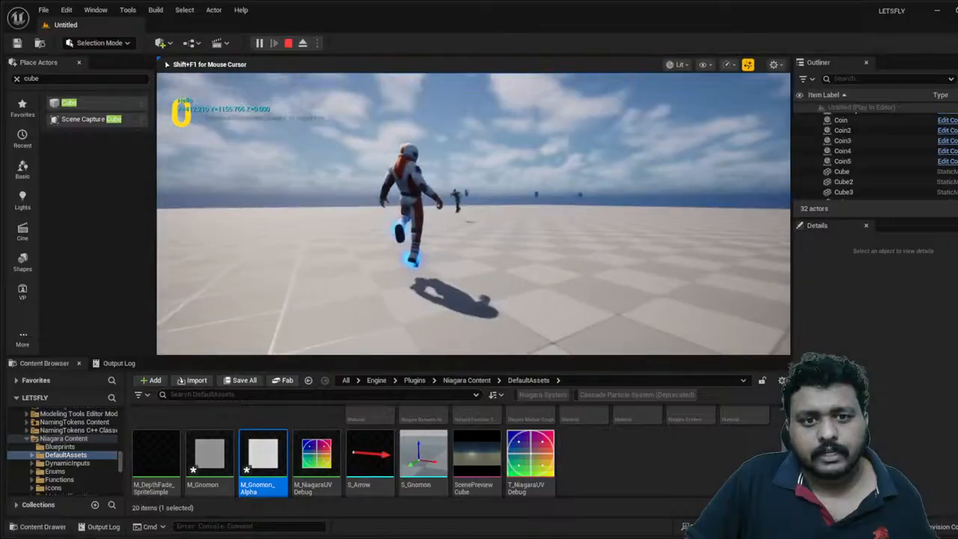
{"action": "key", "text": "w"}
{"action": "key", "text": "Escape"}
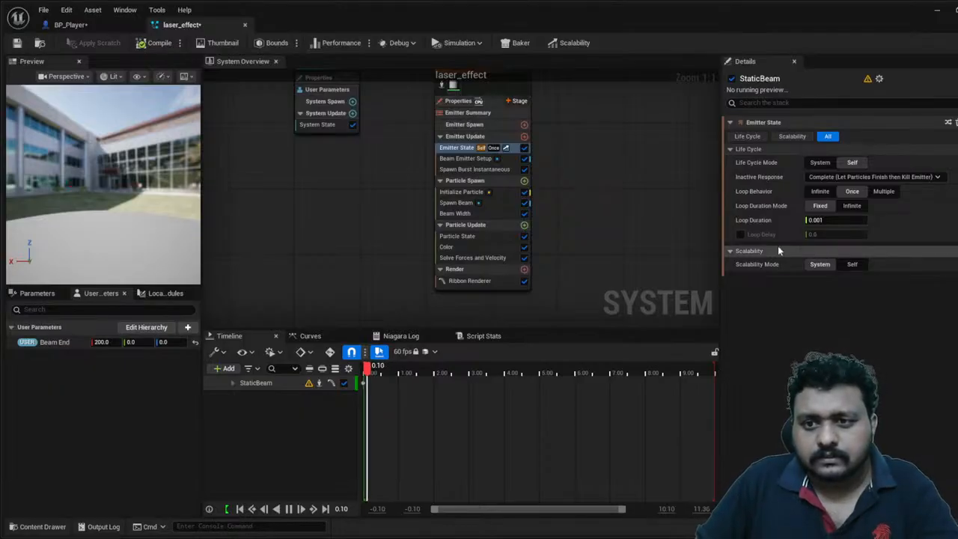
- Compile and save laser_effect, and set Emitter State's Loop Duration to 0.0001
{"action": "left_click", "coordinate": [153, 43]}
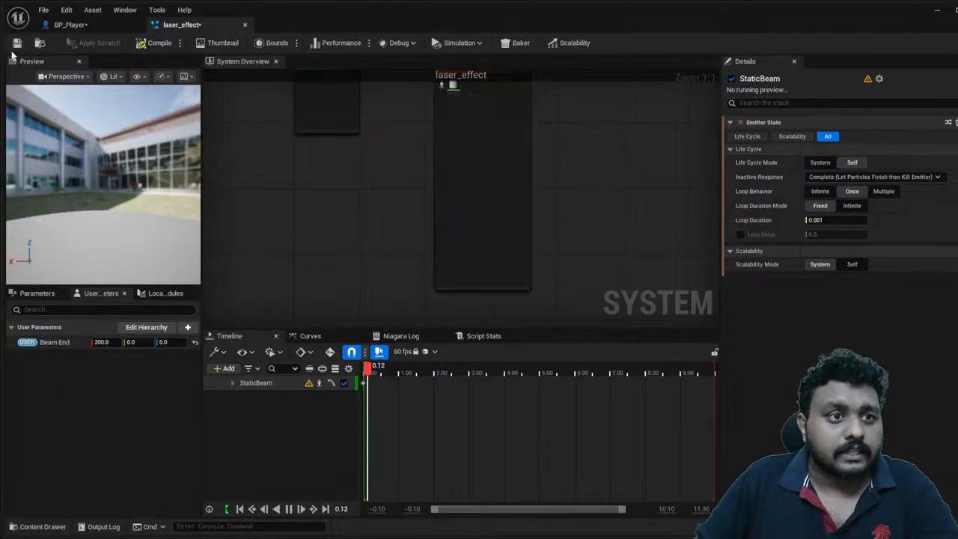
{"action": "left_click", "coordinate": [16, 43]}
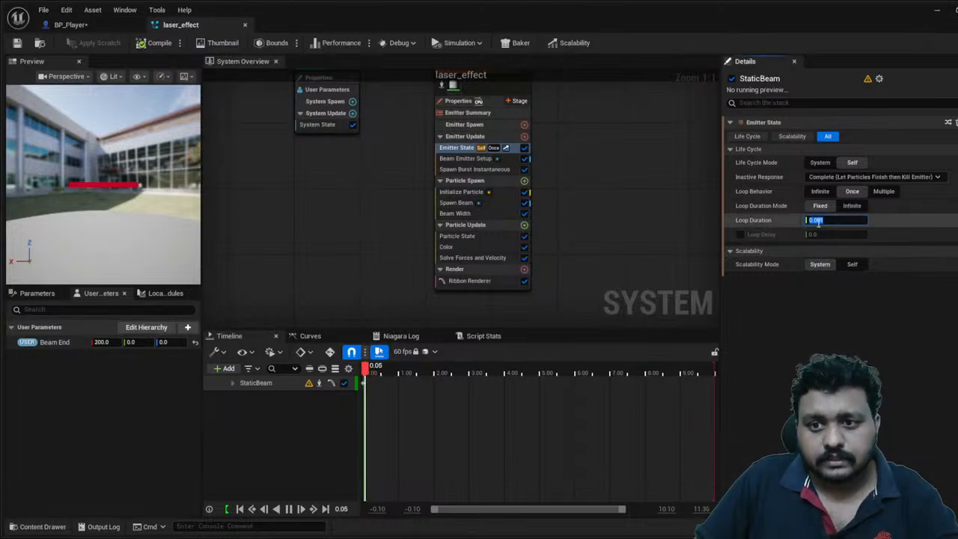
{"action": "key", "text": "Return"}
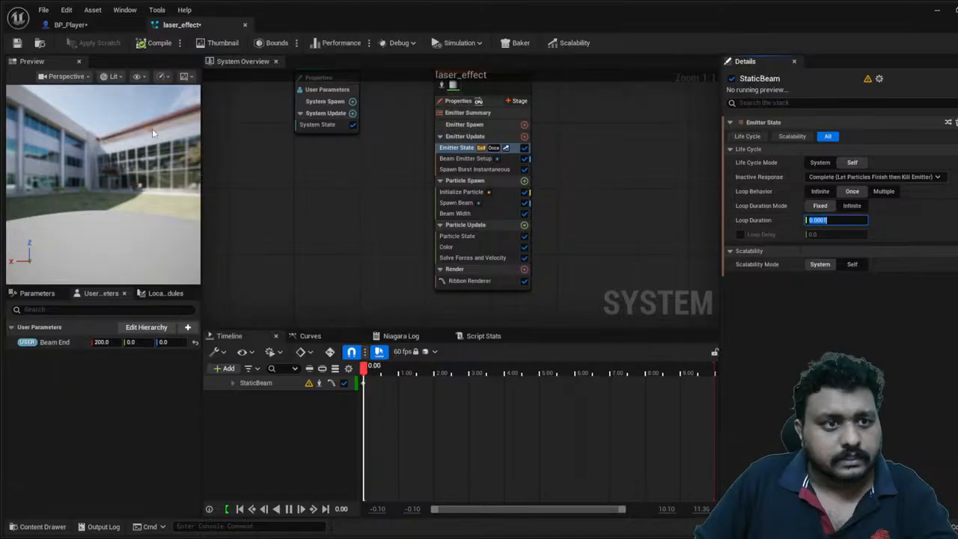
- Set the Initialize Particle Lifetime to 0.001, compile, and lower the Lifetime further to 0.0001
{"action": "left_click", "coordinate": [479, 246]}
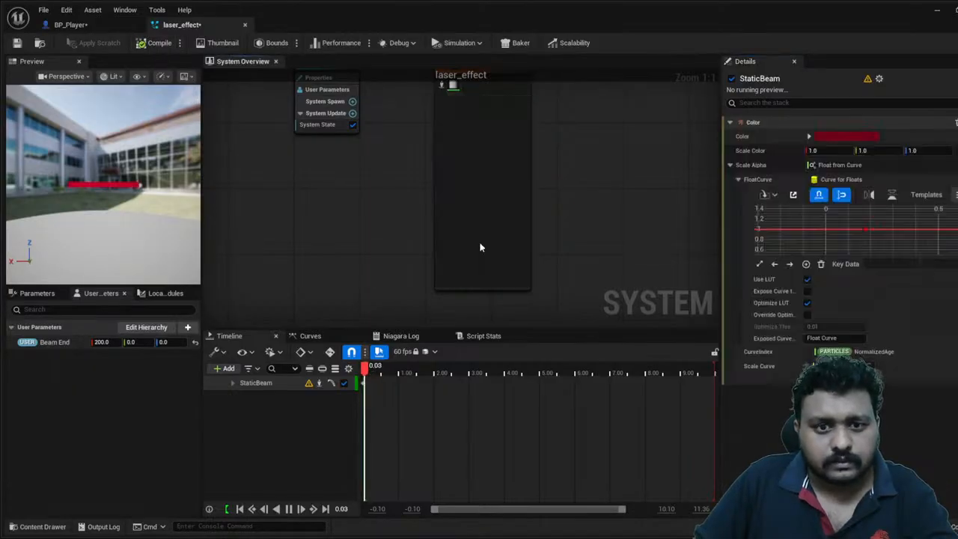
{"action": "left_click", "coordinate": [477, 236]}
{"action": "left_click", "coordinate": [487, 213]}
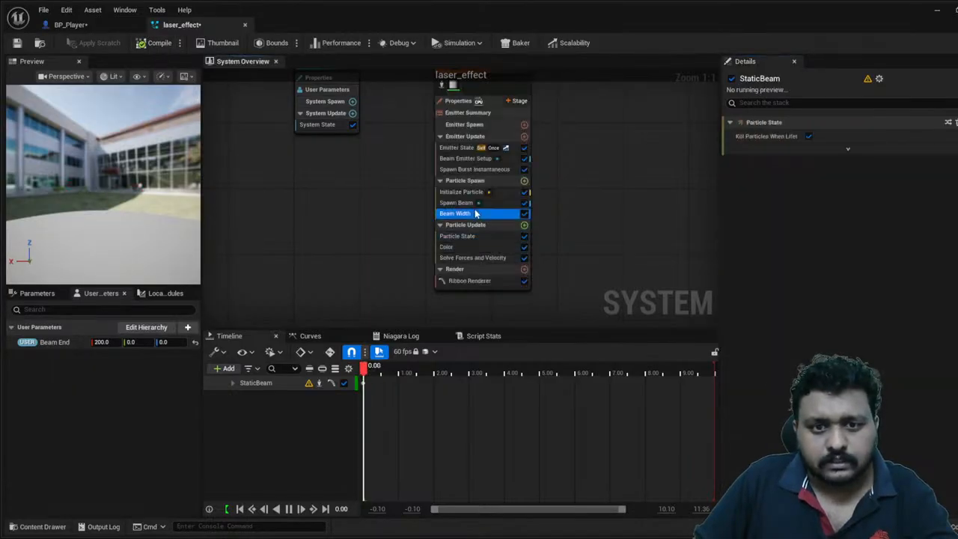
{"action": "left_click", "coordinate": [493, 203]}
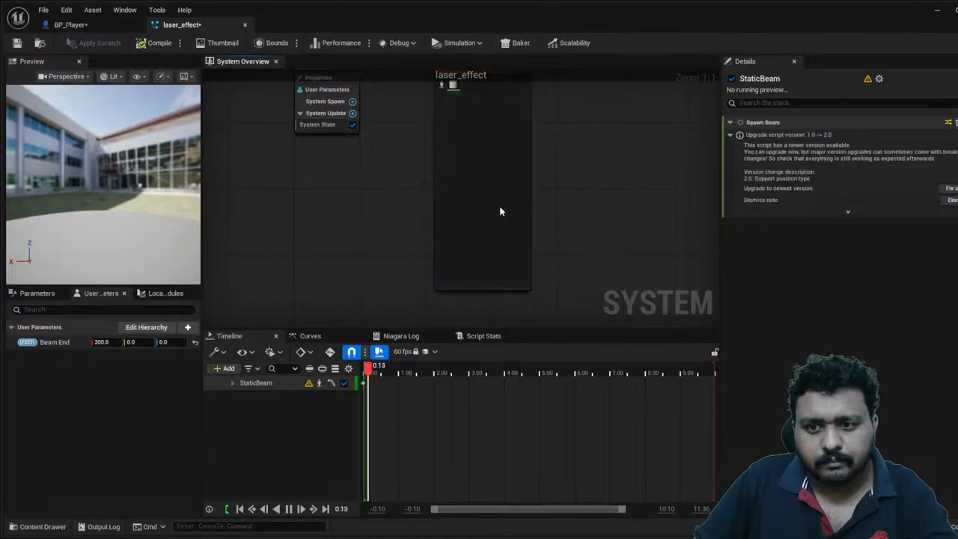
{"action": "left_click", "coordinate": [503, 192]}
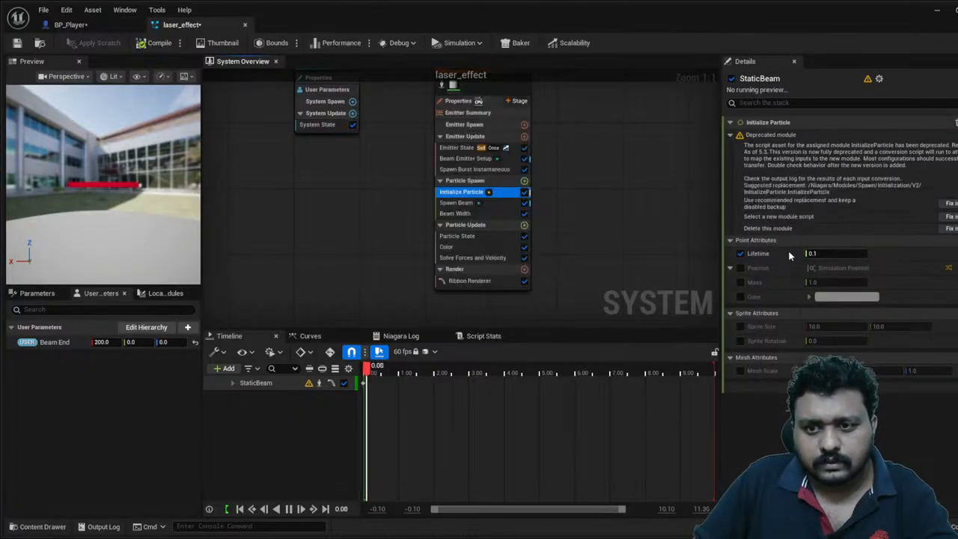
{"action": "left_click", "coordinate": [820, 255]}
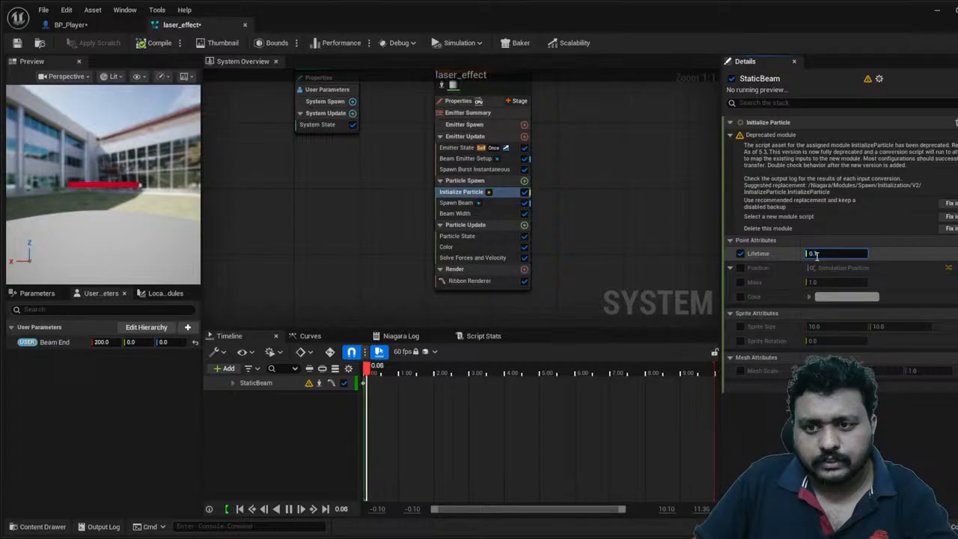
{"action": "left_click", "coordinate": [663, 233]}
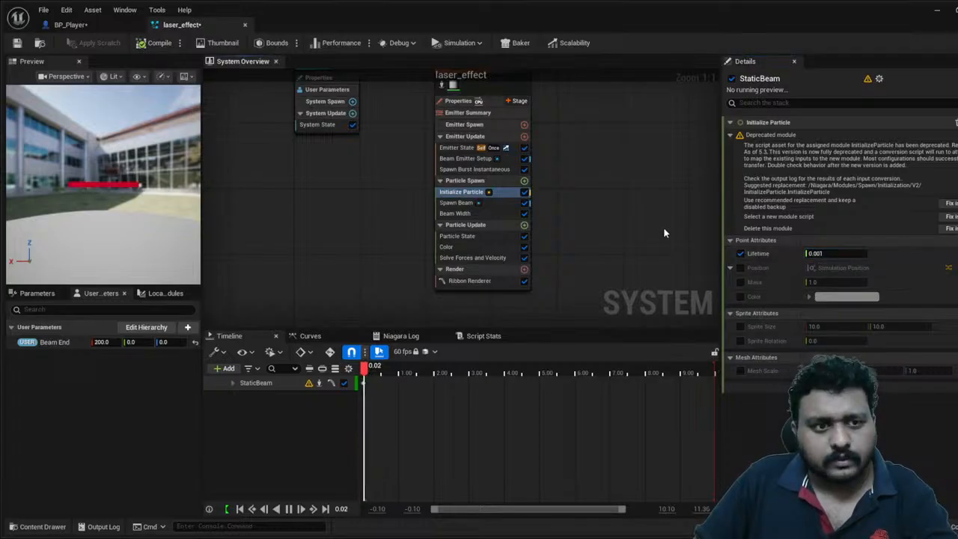
{"action": "left_click", "coordinate": [154, 43]}
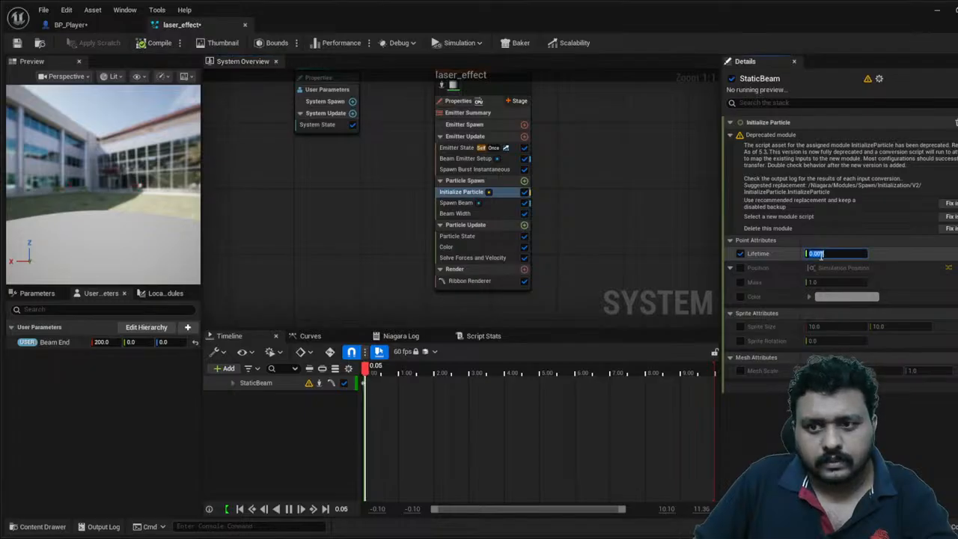
{"action": "type", "text": "01"}
{"action": "left_click", "coordinate": [586, 241]}
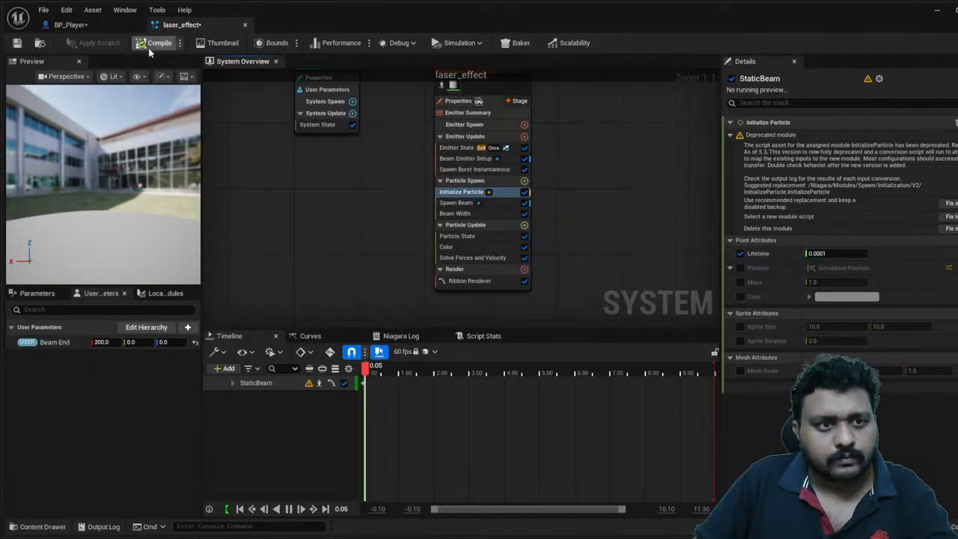
- Play-test the level again, firing the laser while flying to check the reduced particle lifetime
{"action": "left_click", "coordinate": [936, 10]}
{"action": "left_click", "coordinate": [259, 43]}
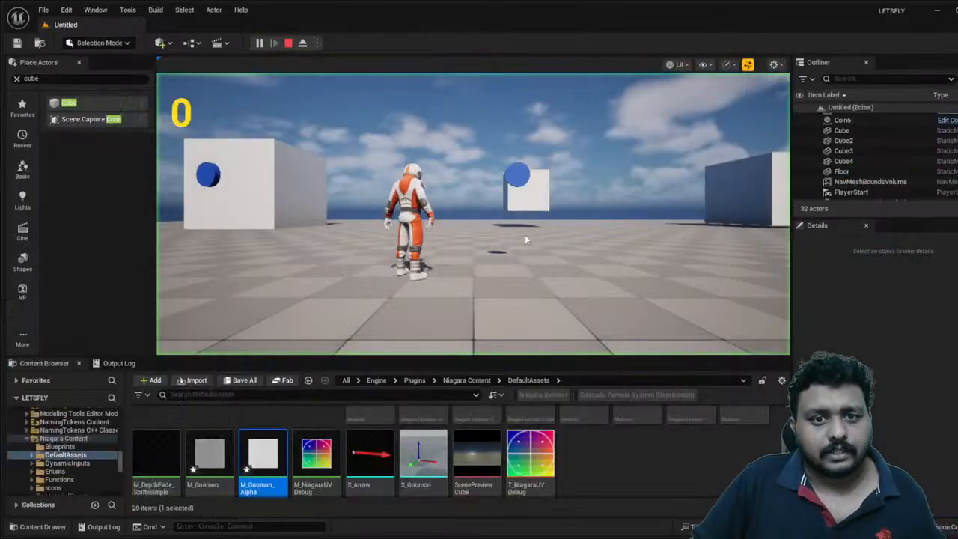
{"action": "key", "text": "w"}
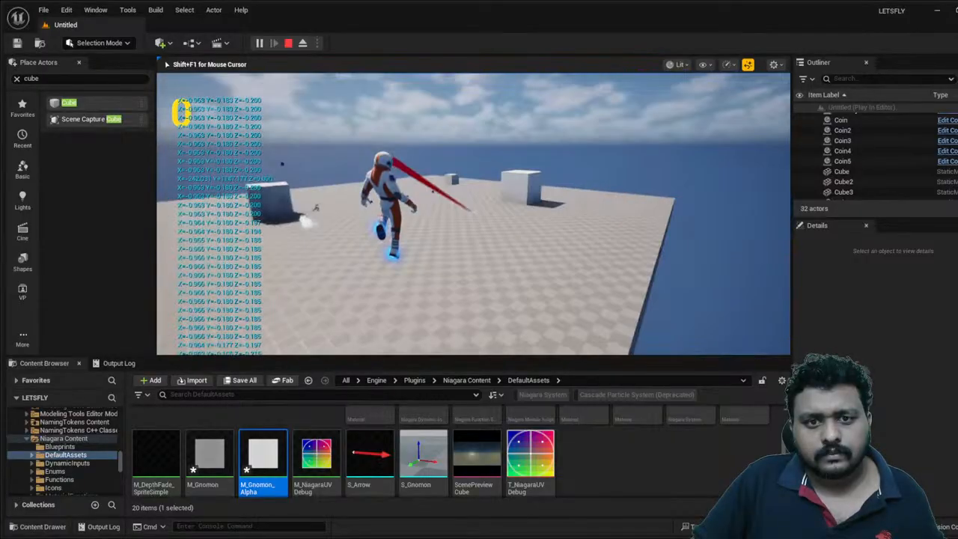
{"action": "key", "text": "Escape"}
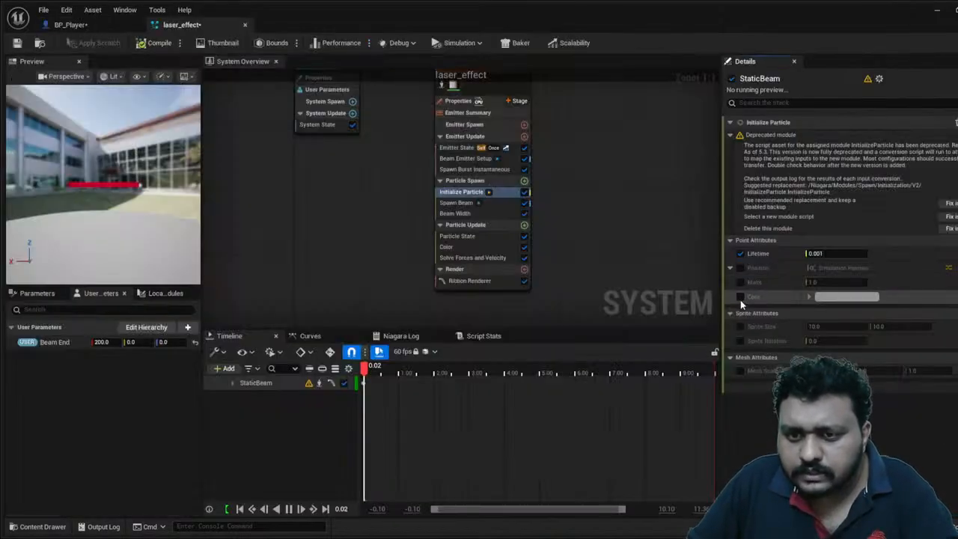
- Enable Initialize Particle's Color, Material Random and Sprite Size, and try toggling Absolute Beam Start in Beam Emitter Setup
{"action": "left_click", "coordinate": [740, 297]}
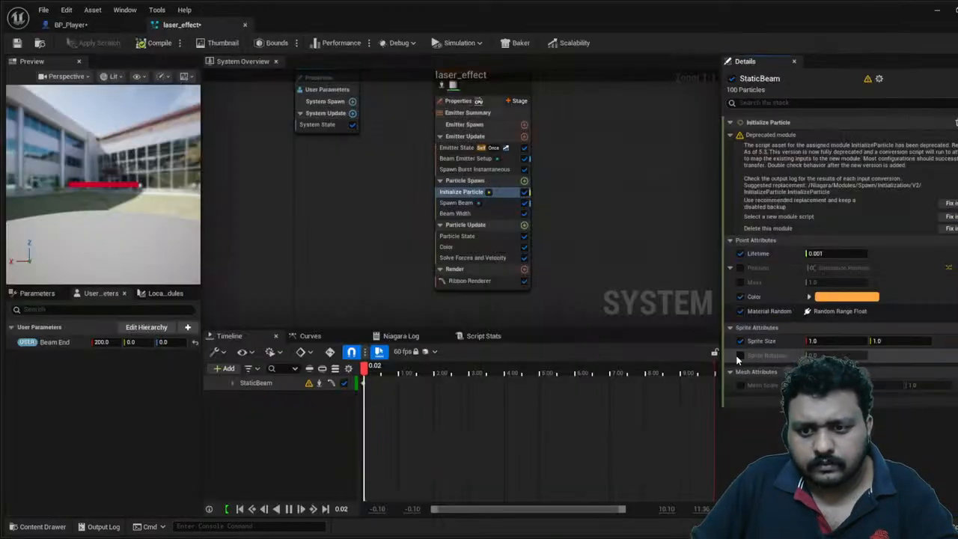
{"action": "left_click", "coordinate": [459, 159]}
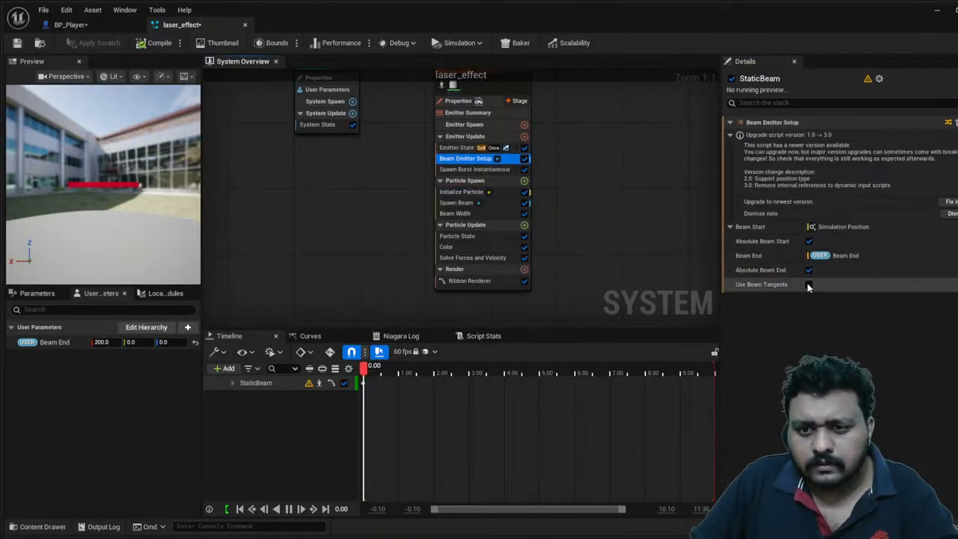
{"action": "left_click", "coordinate": [808, 241]}
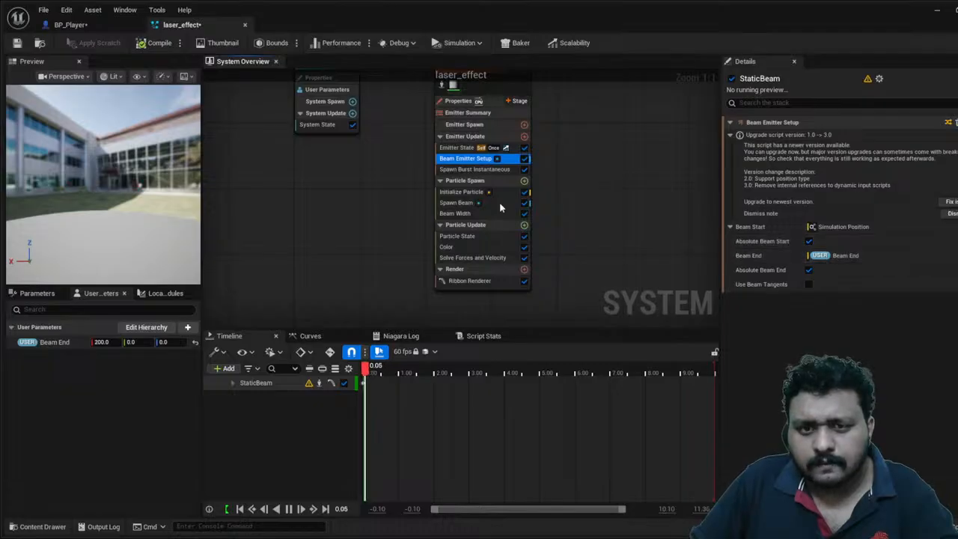
- Set Spawn Burst Instantaneous's Spawn Count to 10 and compile laser_effect
{"action": "left_click", "coordinate": [459, 169]}
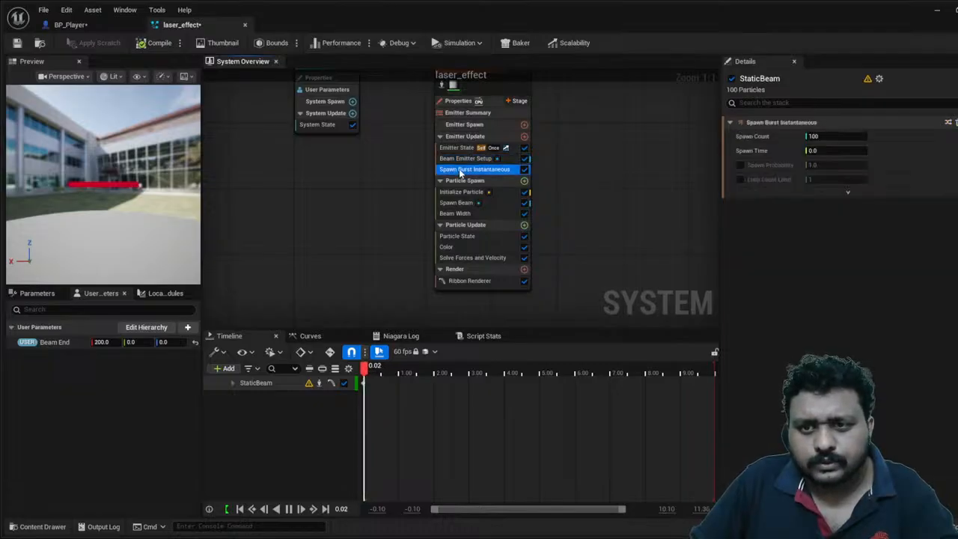
{"action": "left_click", "coordinate": [837, 136]}
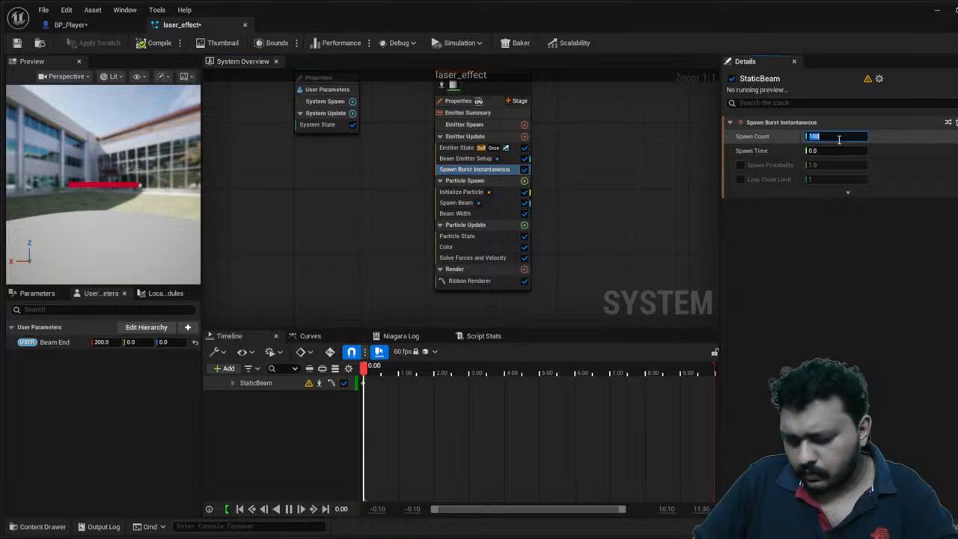
{"action": "type", "text": "10"}
{"action": "key", "text": "Return"}
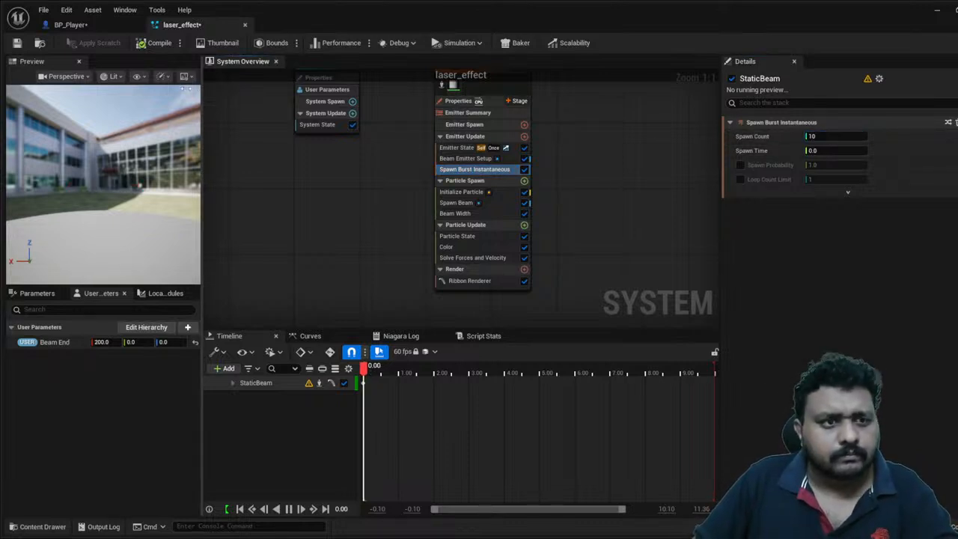
{"action": "left_click", "coordinate": [160, 44]}
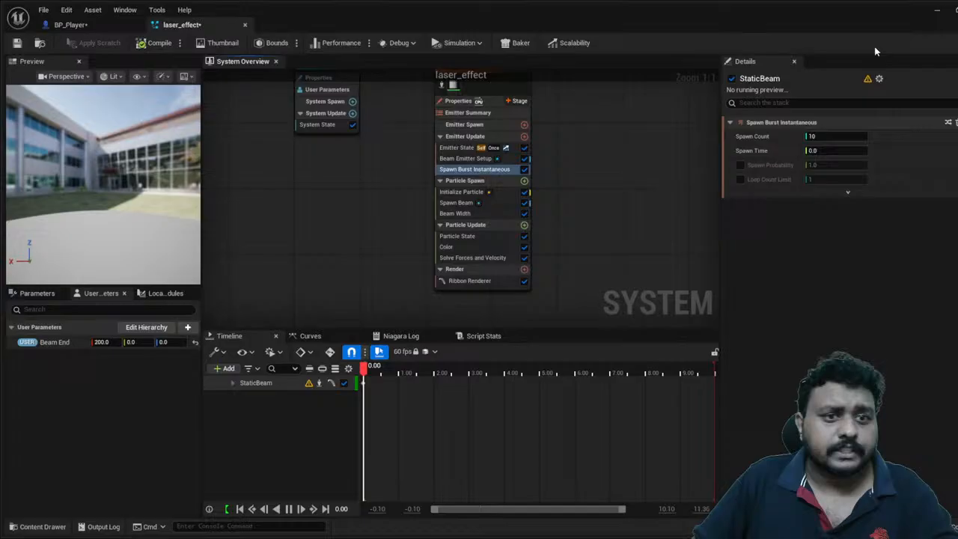
- Play-test the level, firing the laser on the ground and in flight to check the new spawn count
{"action": "left_click", "coordinate": [936, 9]}
{"action": "left_click", "coordinate": [259, 42]}
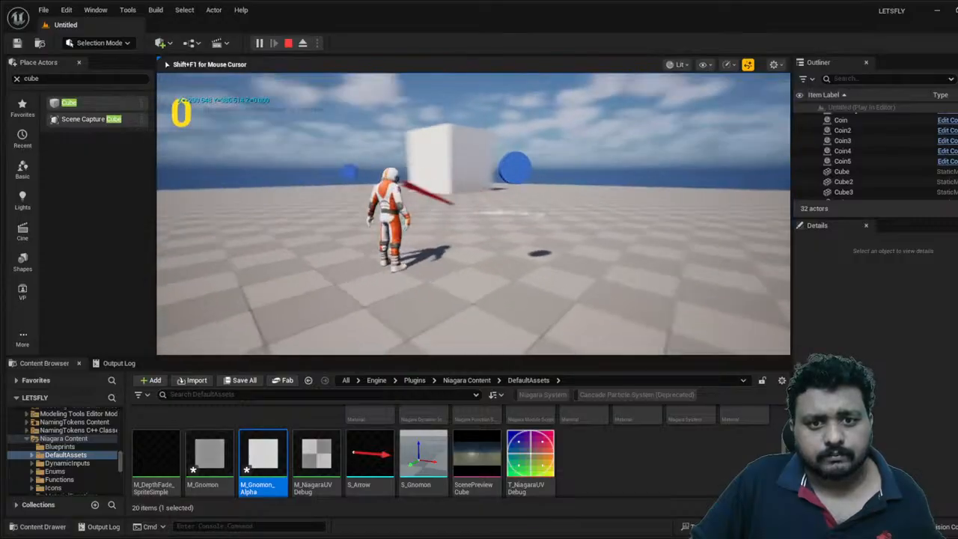
{"action": "key", "text": "space"}
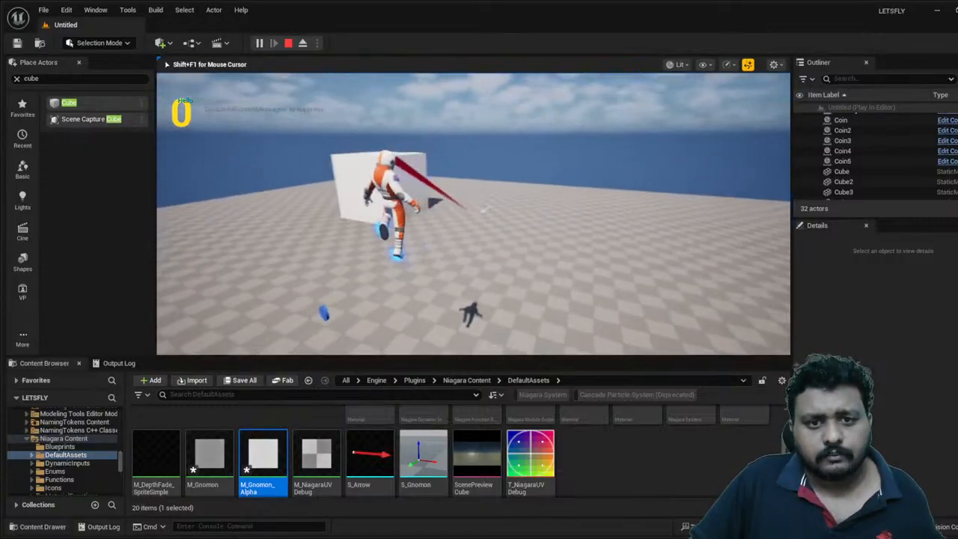
{"action": "key", "text": "Escape"}
- Reopen laser_effect from the test folder and review its system properties and the StaticBeam emitter's settings
{"action": "scroll", "coordinate": [522, 454], "scroll_direction": "up", "scroll_amount": 3}
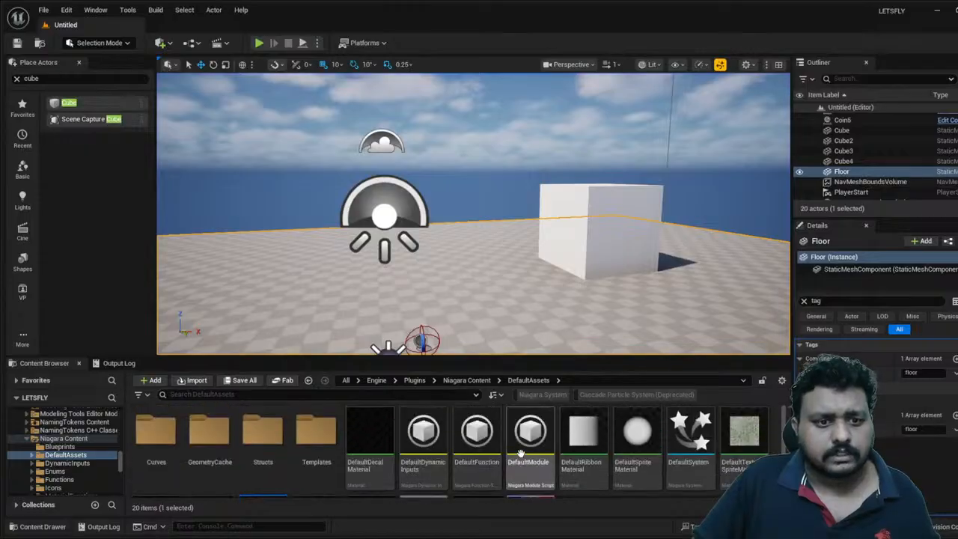
{"action": "key", "text": "alt+Left"}
{"action": "right_click", "coordinate": [297, 456]}
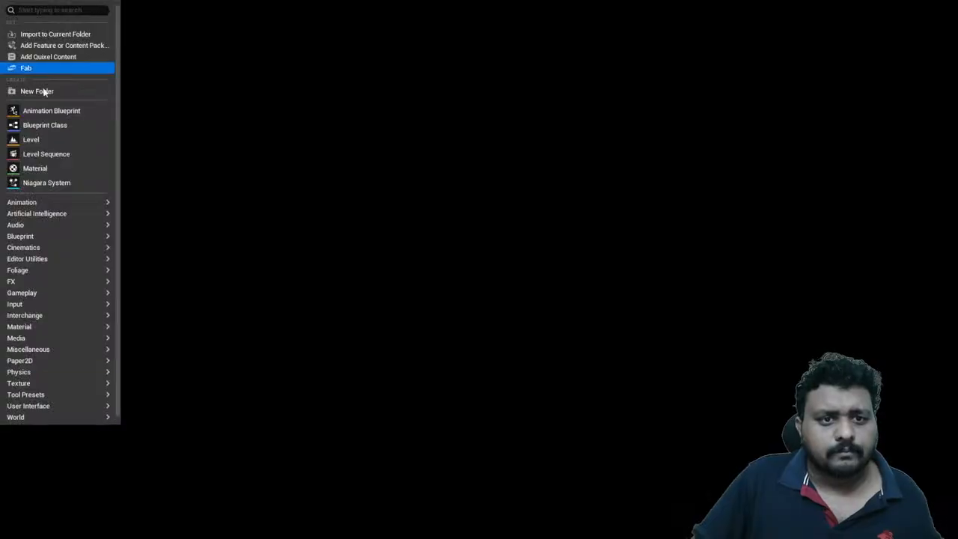
{"action": "left_click", "coordinate": [231, 445]}
{"action": "double_click", "coordinate": [156, 440]}
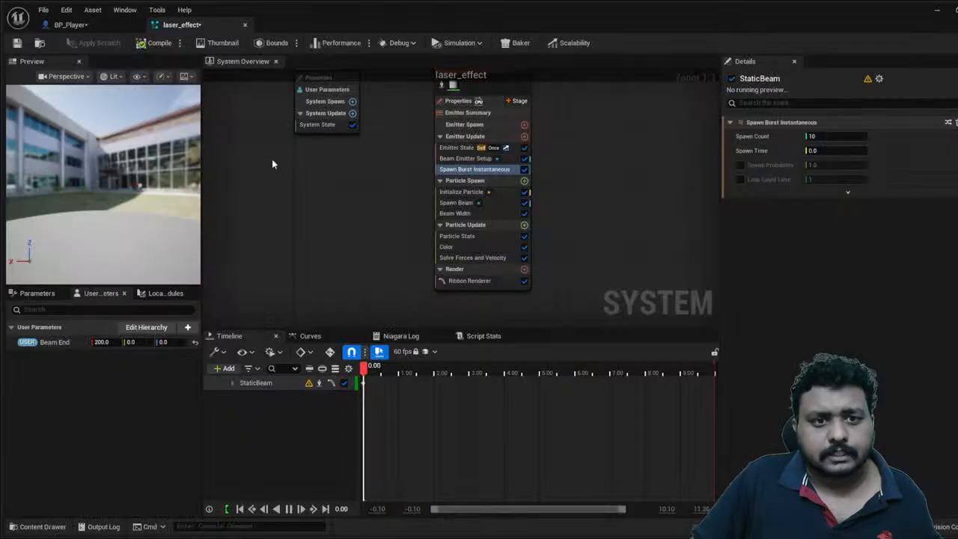
{"action": "right_click_drag", "start_coordinate": [296, 140], "coordinate": [341, 201]}
{"action": "left_click", "coordinate": [368, 132]}
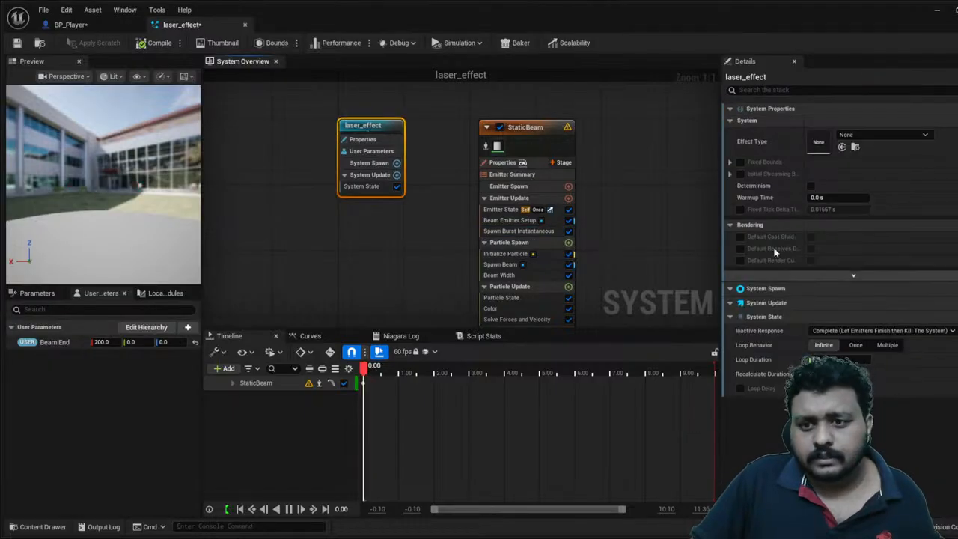
{"action": "left_click", "coordinate": [513, 129]}
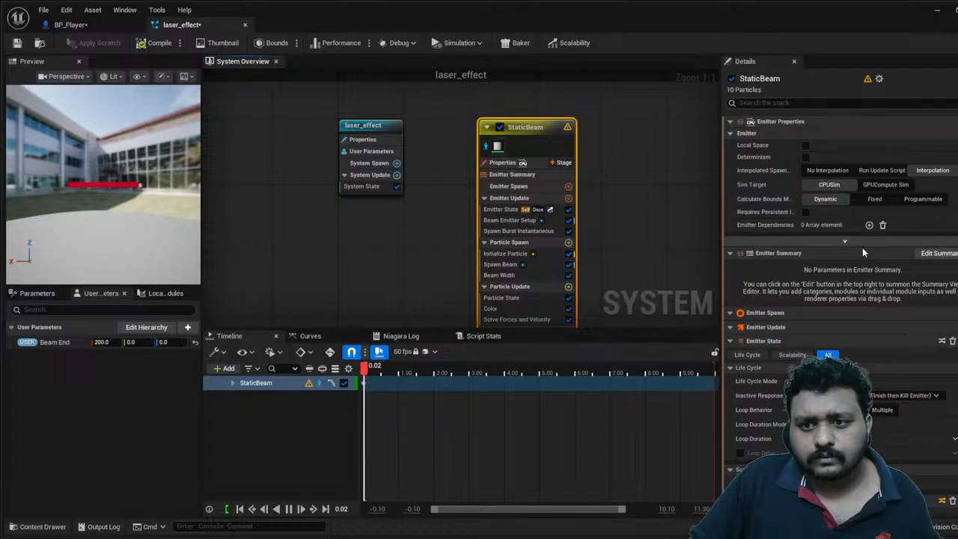
{"action": "scroll", "coordinate": [843, 295], "scroll_direction": "down", "scroll_amount": 10}
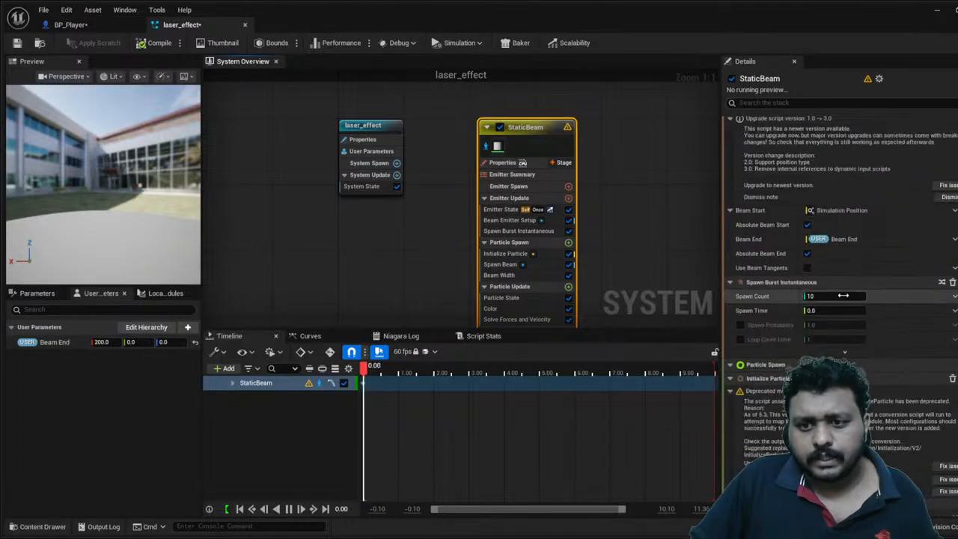
- Review laser_effect's User Parameters, System Spawn, System Update and System State, then compile and save the effect
{"action": "left_click", "coordinate": [362, 126]}
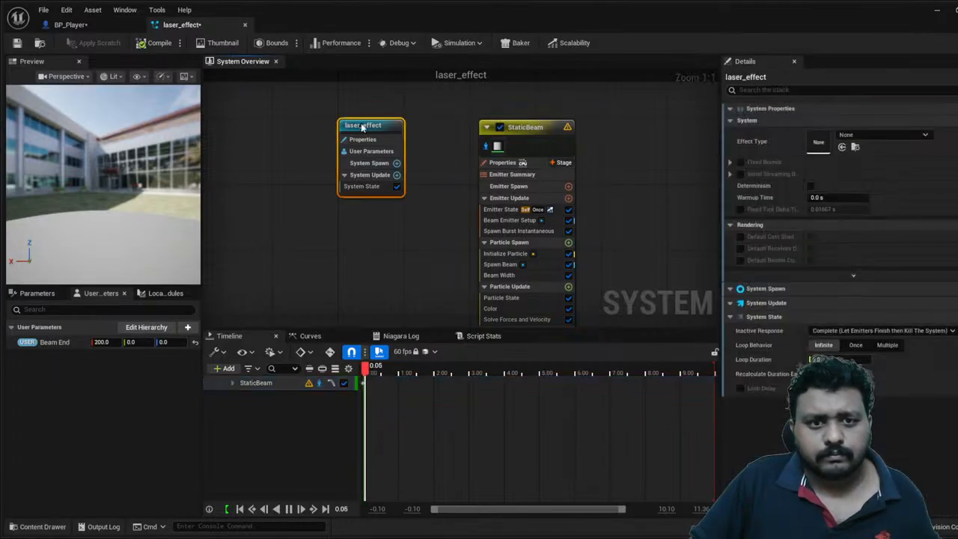
{"action": "left_click", "coordinate": [364, 150]}
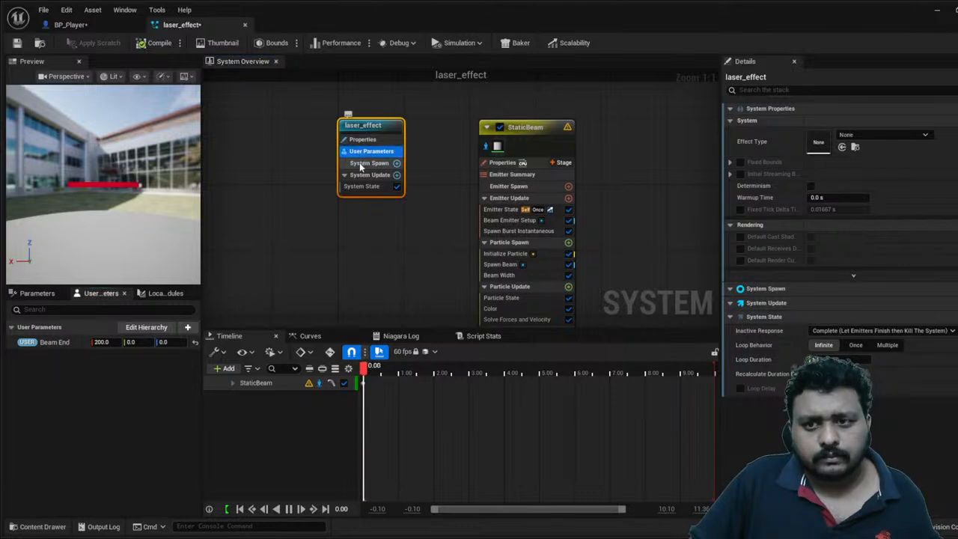
{"action": "left_click", "coordinate": [367, 163]}
{"action": "left_click", "coordinate": [368, 175]}
{"action": "left_click", "coordinate": [363, 185]}
{"action": "left_click", "coordinate": [363, 140]}
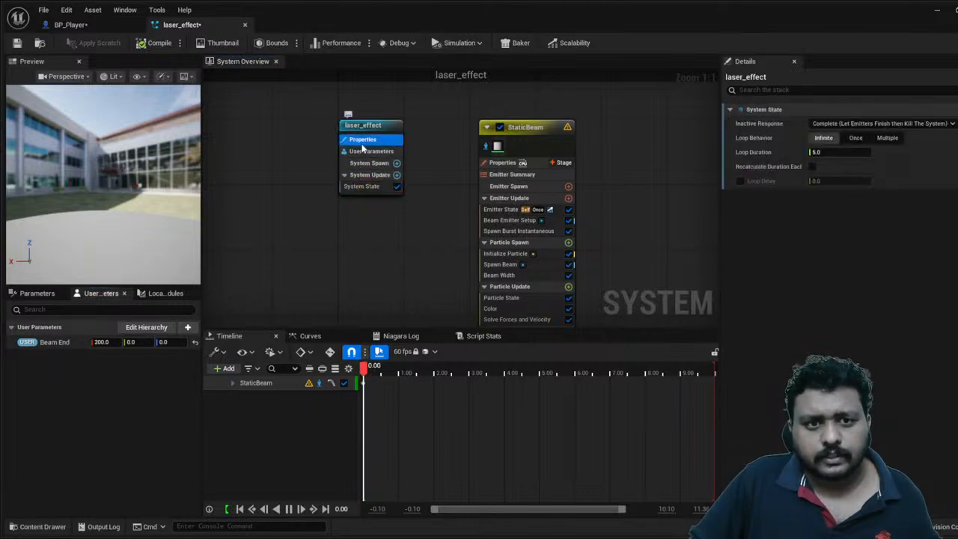
{"action": "left_click", "coordinate": [527, 130]}
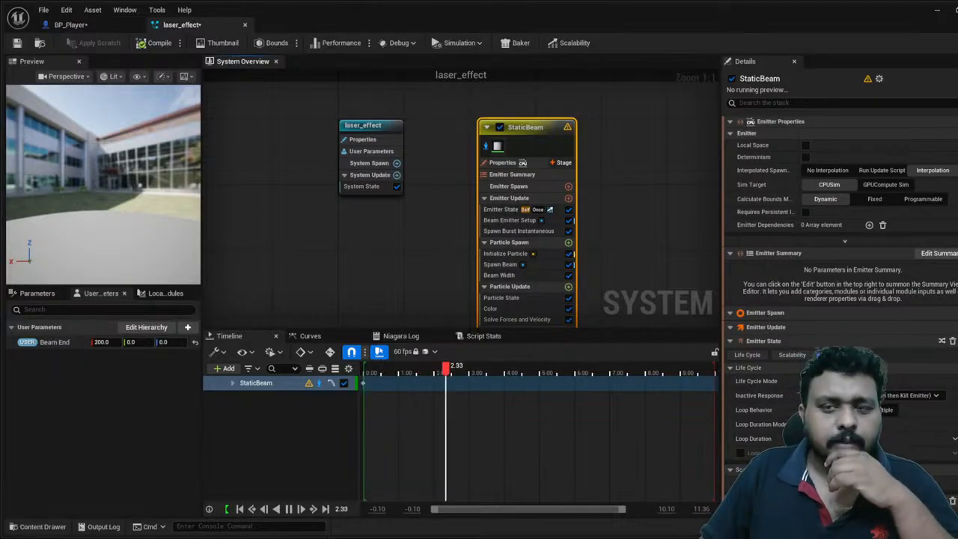
{"action": "left_click", "coordinate": [155, 43]}
{"action": "left_click", "coordinate": [17, 44]}
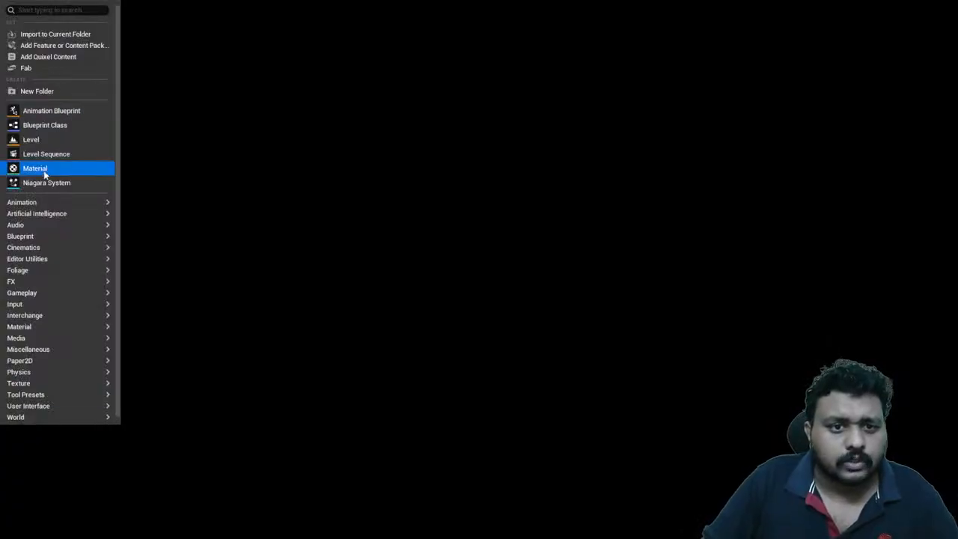
{"action": "left_click", "coordinate": [46, 182]}
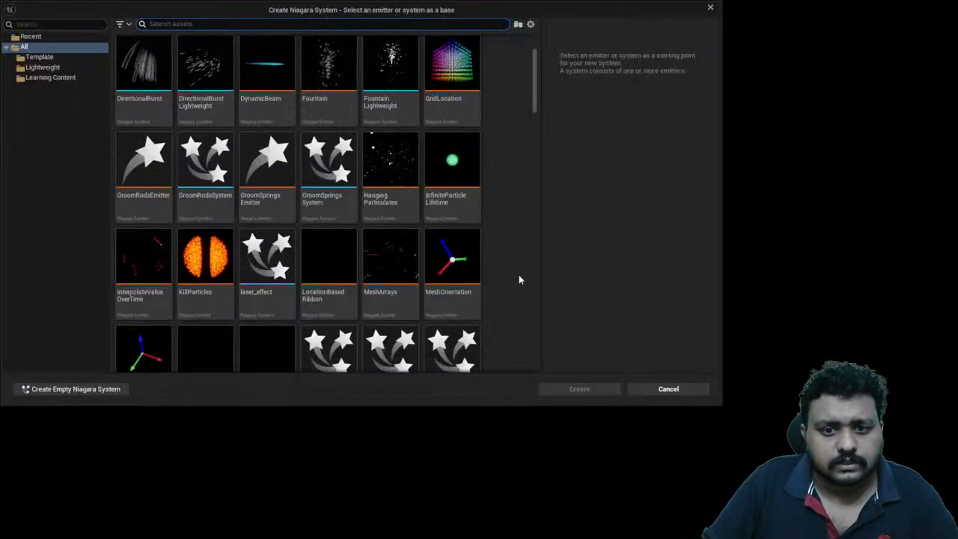
{"action": "scroll", "coordinate": [519, 278], "scroll_direction": "down", "scroll_amount": 5}
{"action": "scroll", "coordinate": [520, 279], "scroll_direction": "up", "scroll_amount": 5}
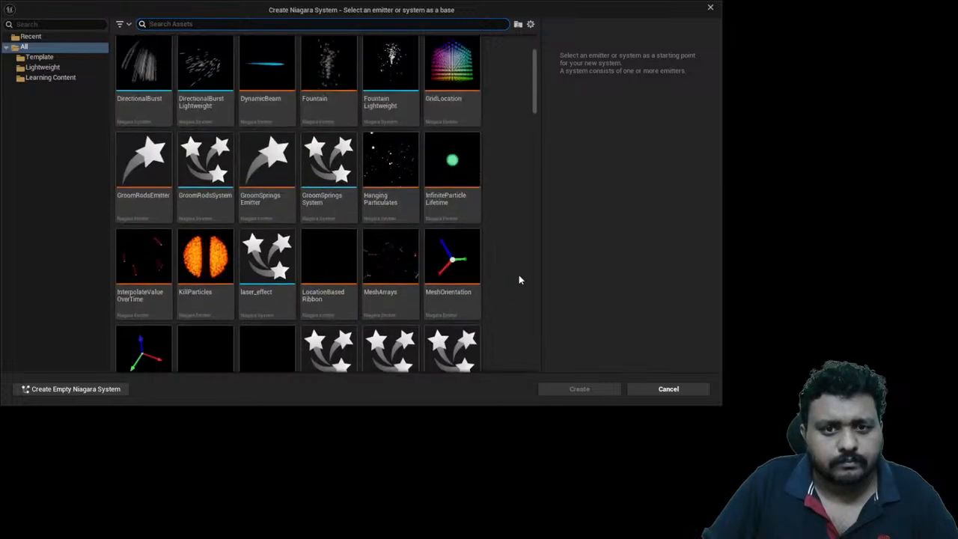
{"action": "left_click", "coordinate": [693, 394]}
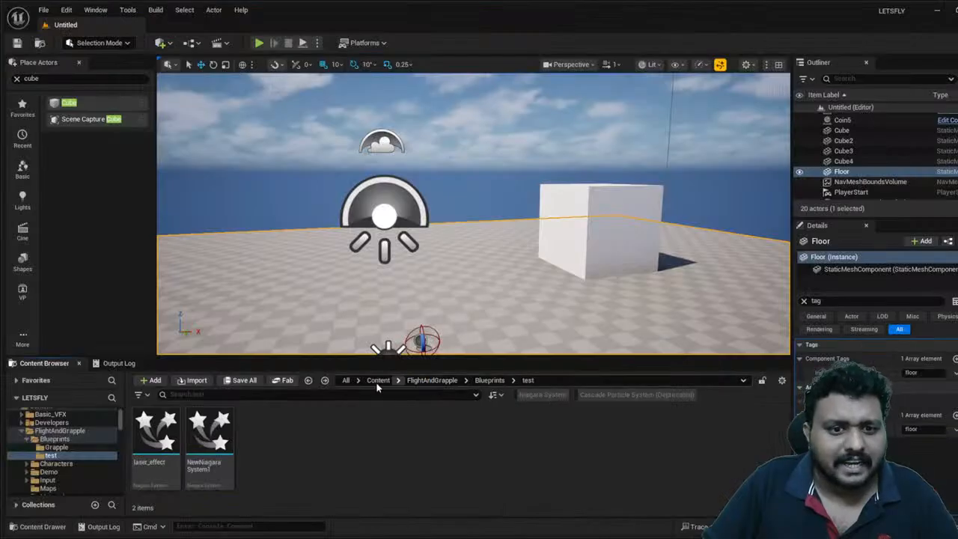
- Open the NS_Basic_8 effect from the Niagara folder inside Basic_VFX as a reference
{"action": "left_click", "coordinate": [378, 381]}
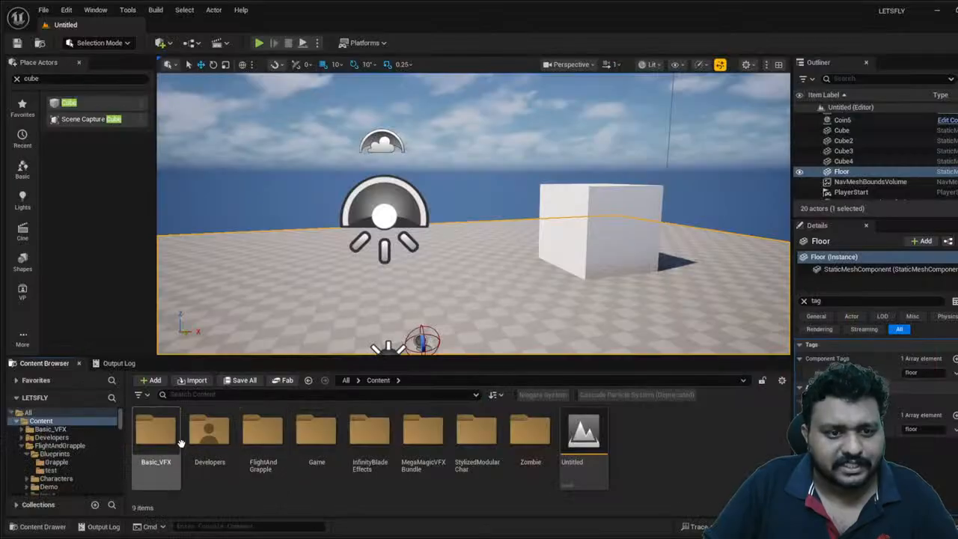
{"action": "left_click", "coordinate": [147, 444]}
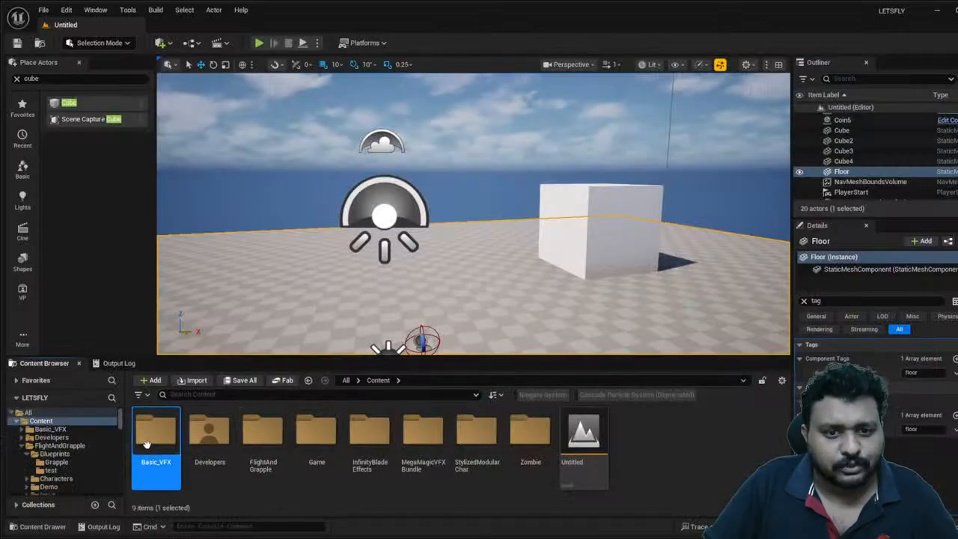
{"action": "double_click", "coordinate": [171, 443]}
{"action": "double_click", "coordinate": [324, 445]}
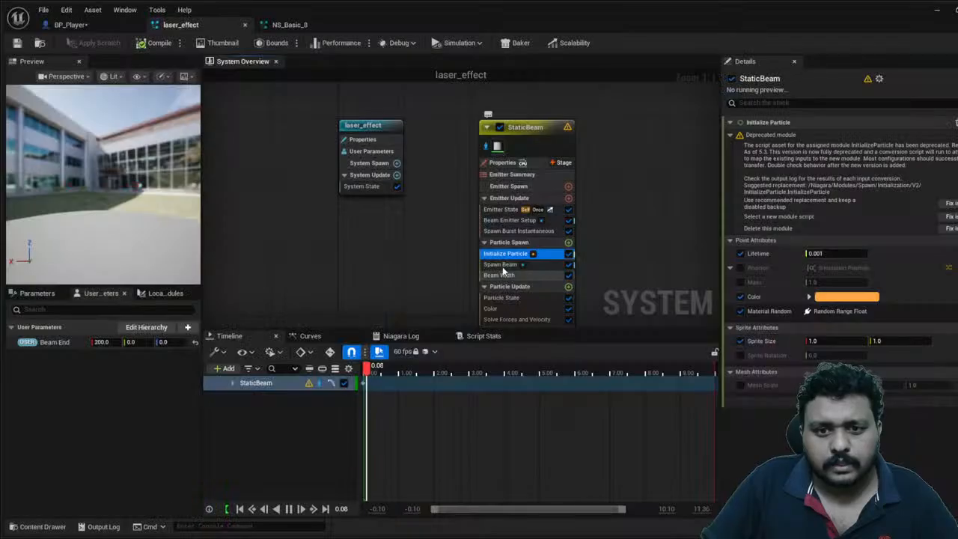
- Examine StaticBeam's Spawn Beam, Particle State, Emitter State and Beam Emitter Setup modules in laser_effect
{"action": "left_click", "coordinate": [502, 265]}
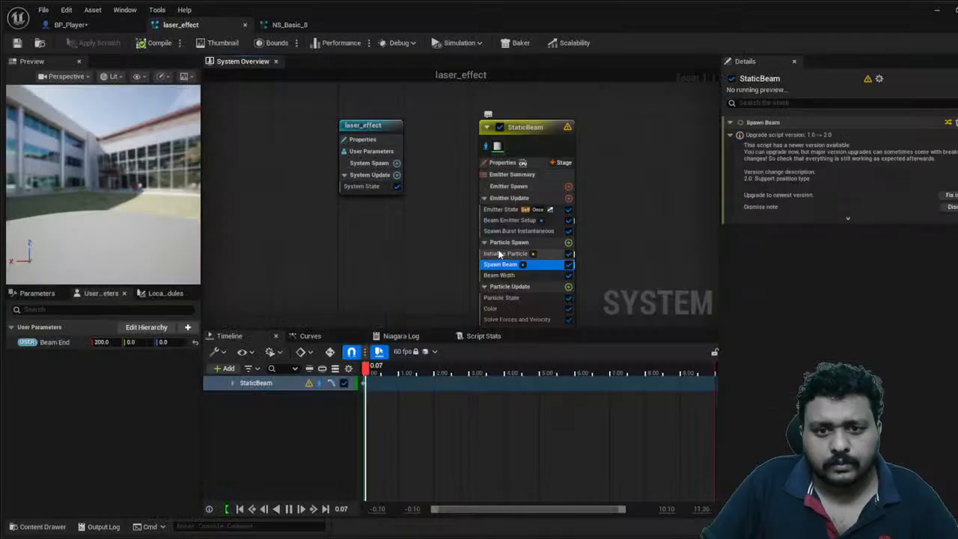
{"action": "right_click_drag", "start_coordinate": [623, 285], "coordinate": [556, 218]}
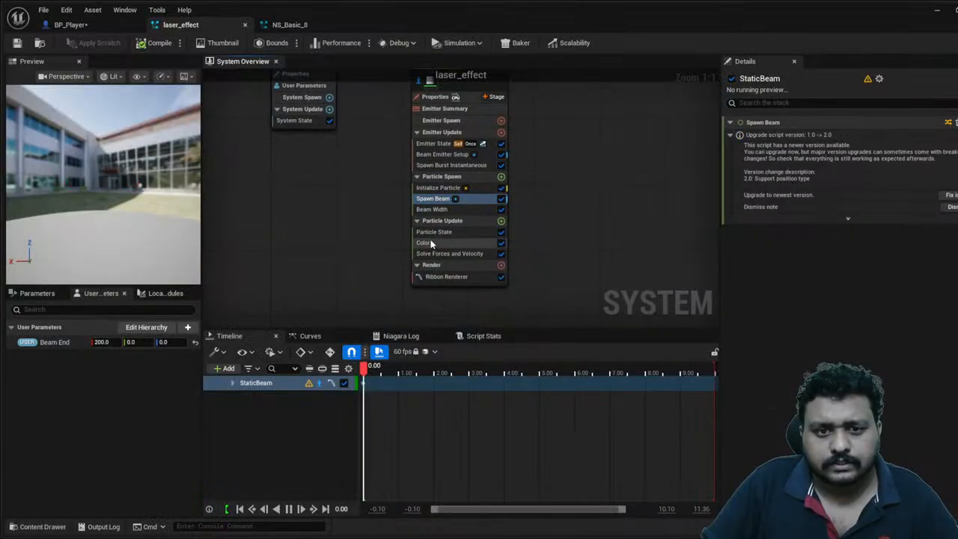
{"action": "left_click", "coordinate": [429, 233]}
{"action": "right_click_drag", "start_coordinate": [568, 186], "coordinate": [571, 261]}
{"action": "left_click", "coordinate": [432, 220]}
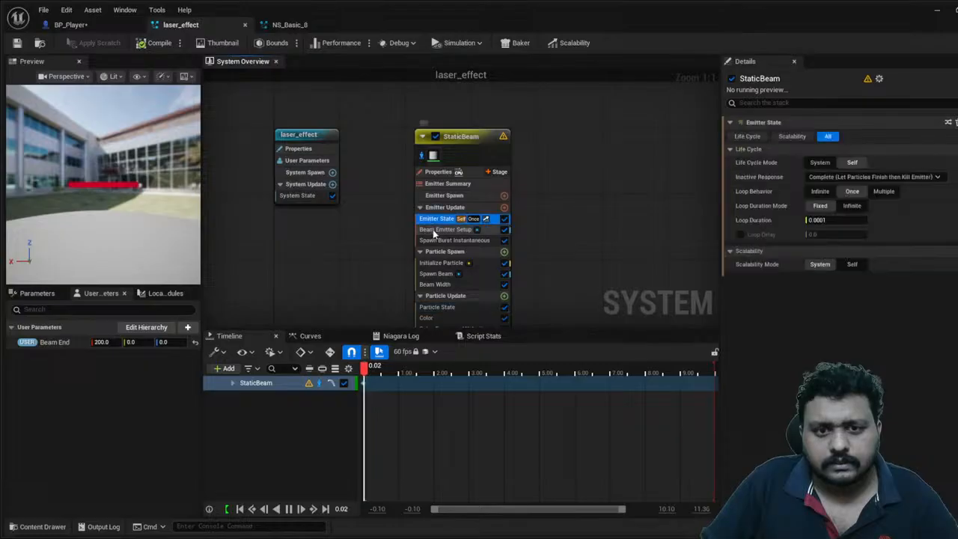
{"action": "left_click", "coordinate": [434, 230]}
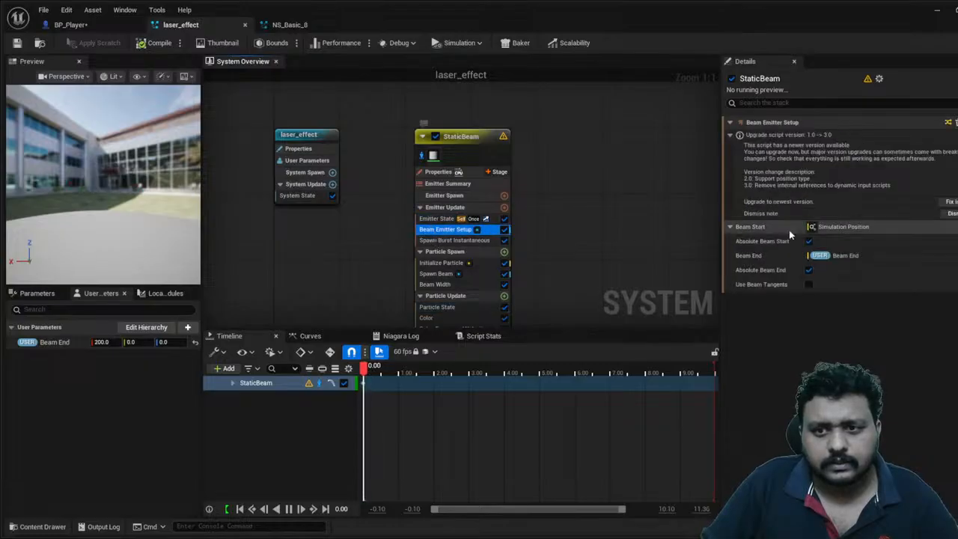
- Examine the Fountain emitter's Spawn Rate and Emitter State and Fountain009's Sprite Renderer material in NS_Basic_8
{"action": "left_click", "coordinate": [290, 24]}
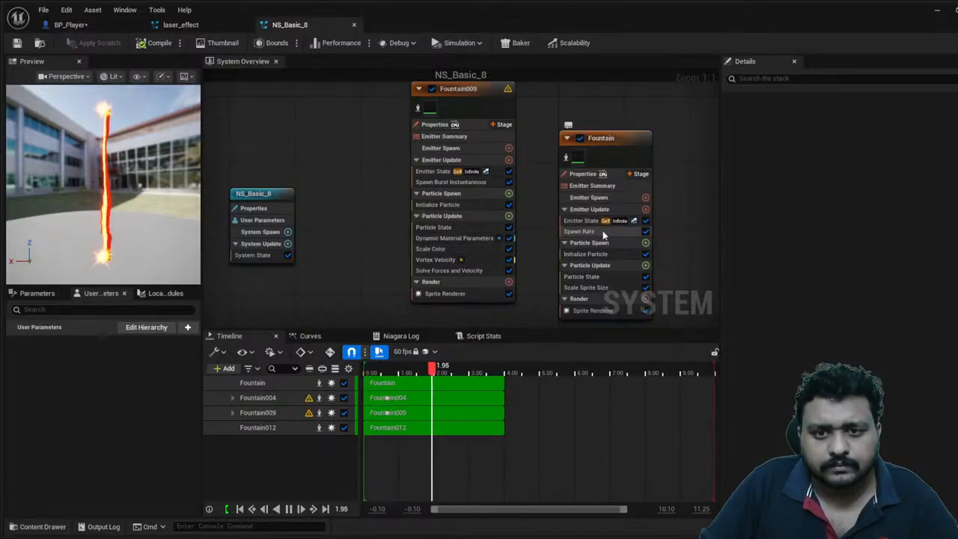
{"action": "left_click", "coordinate": [582, 232]}
{"action": "left_click", "coordinate": [581, 221]}
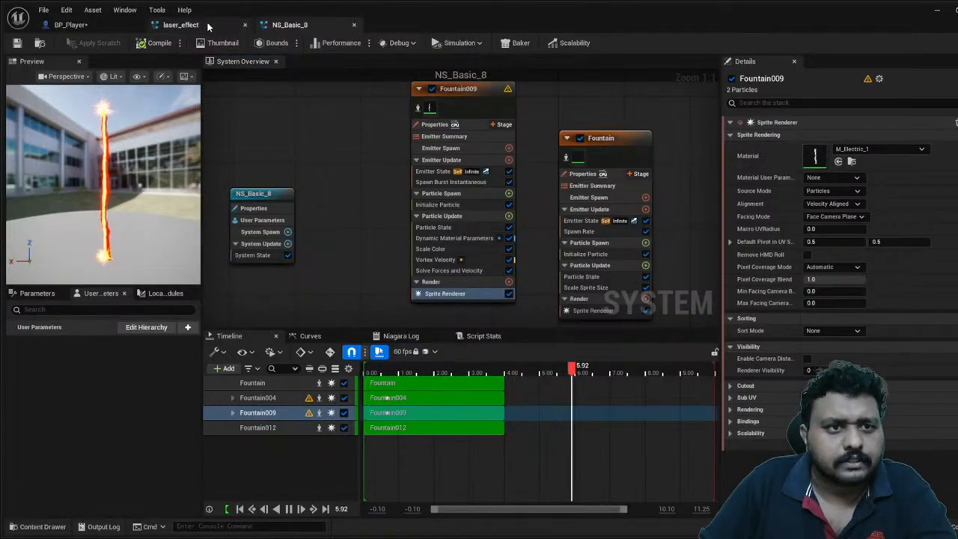
- Assign M_Electric_1 as the material of StaticBeam's Ribbon Renderer in laser_effect and compile
{"action": "left_click", "coordinate": [113, 25]}
{"action": "left_click", "coordinate": [180, 24]}
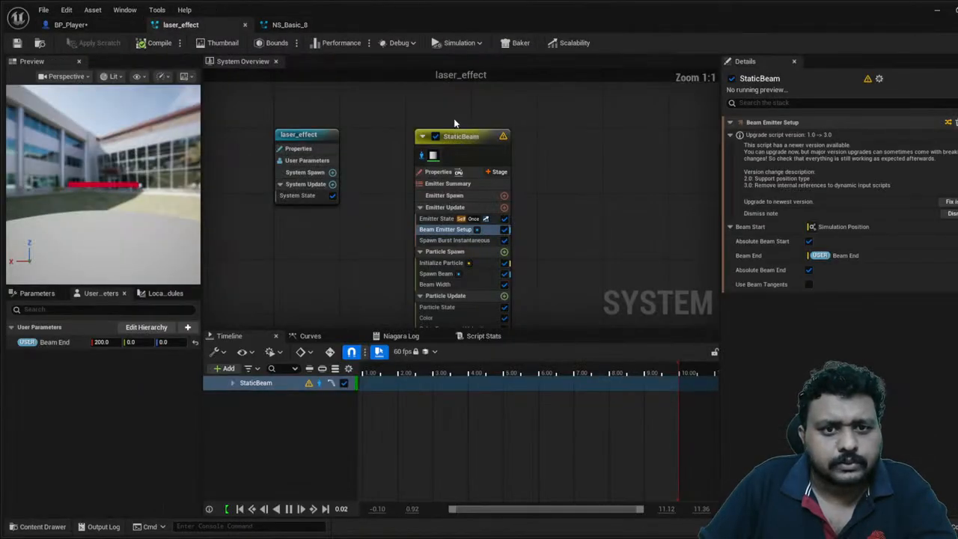
{"action": "left_click", "coordinate": [433, 156]}
{"action": "left_click", "coordinate": [839, 161]}
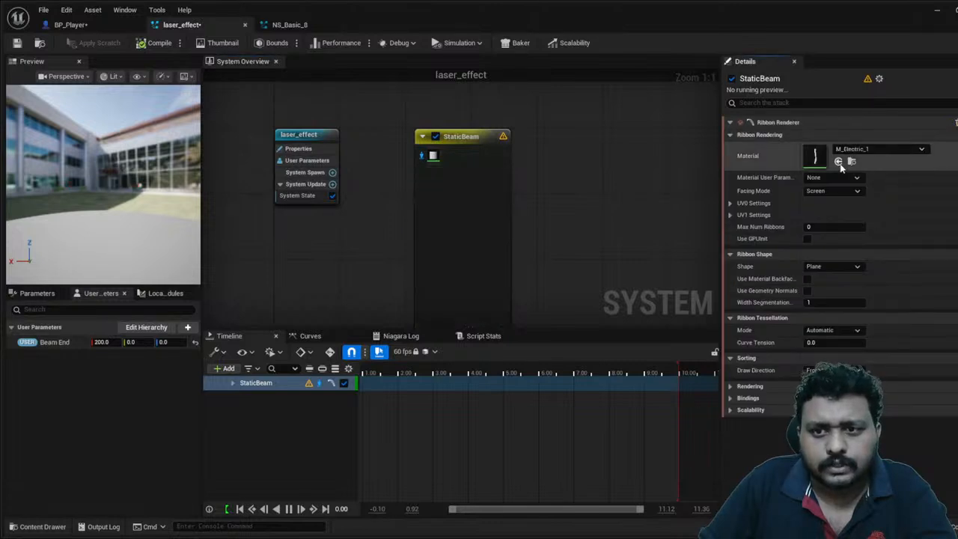
{"action": "left_click", "coordinate": [155, 43]}
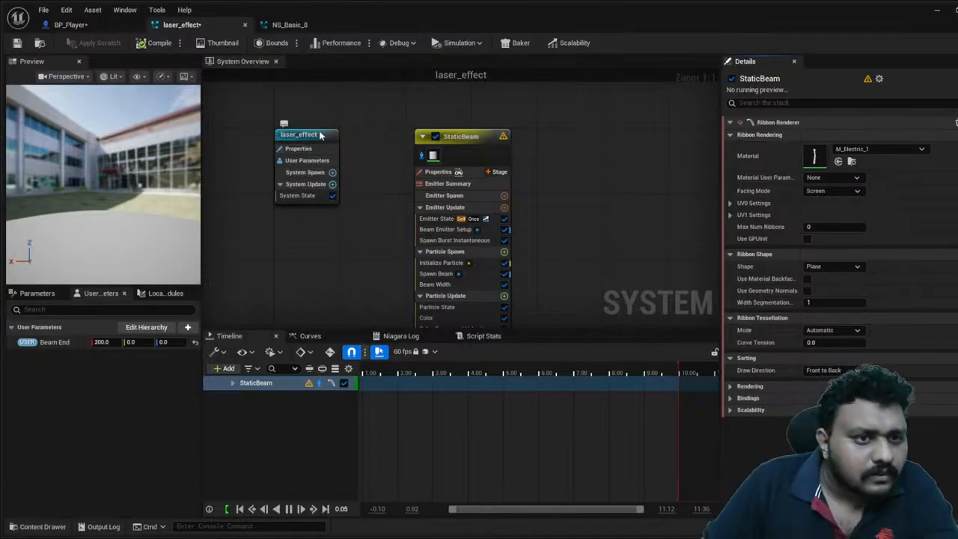
- Play-test the level, moving and flying while firing the laser to check the M_Electric_1 beam material
{"action": "left_click", "coordinate": [953, 8]}
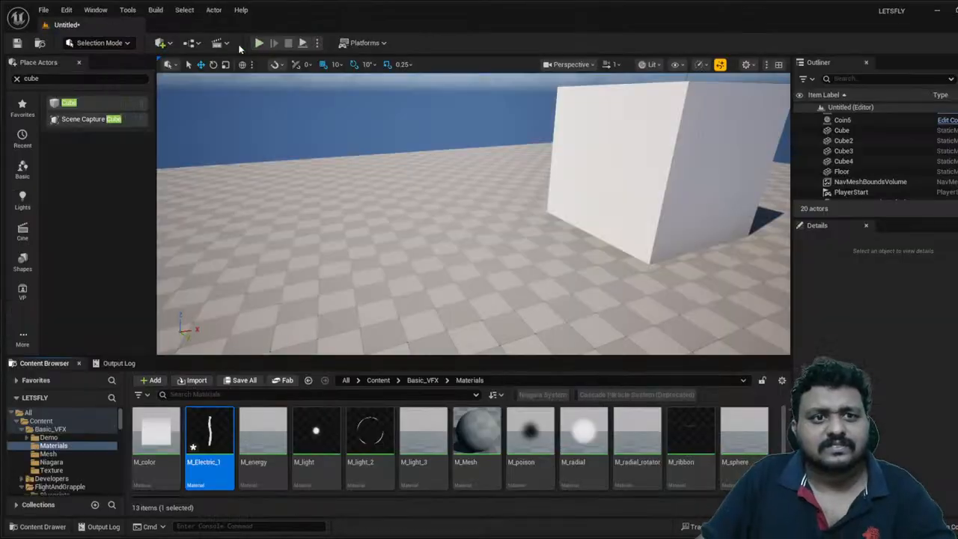
{"action": "left_click", "coordinate": [259, 43]}
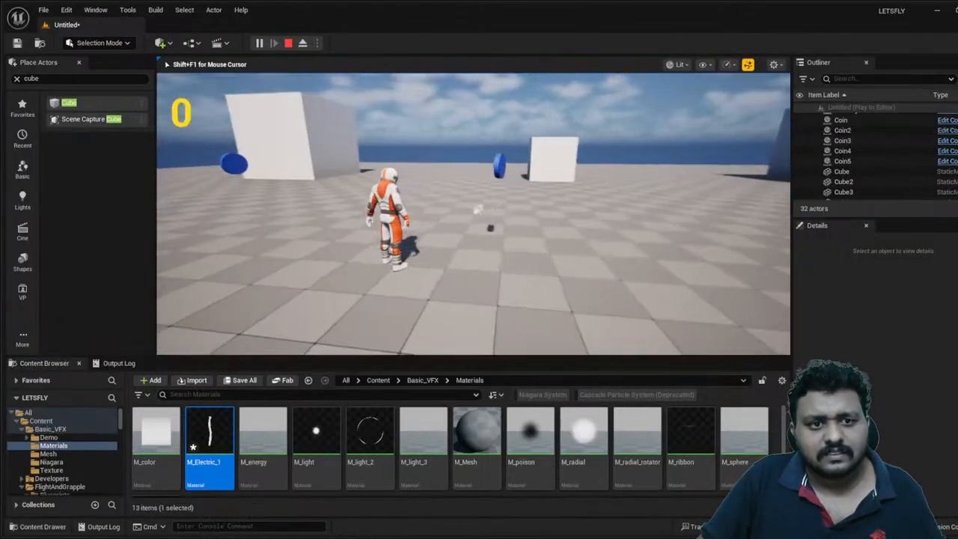
{"action": "key", "text": "w"}
{"action": "key", "text": "space"}
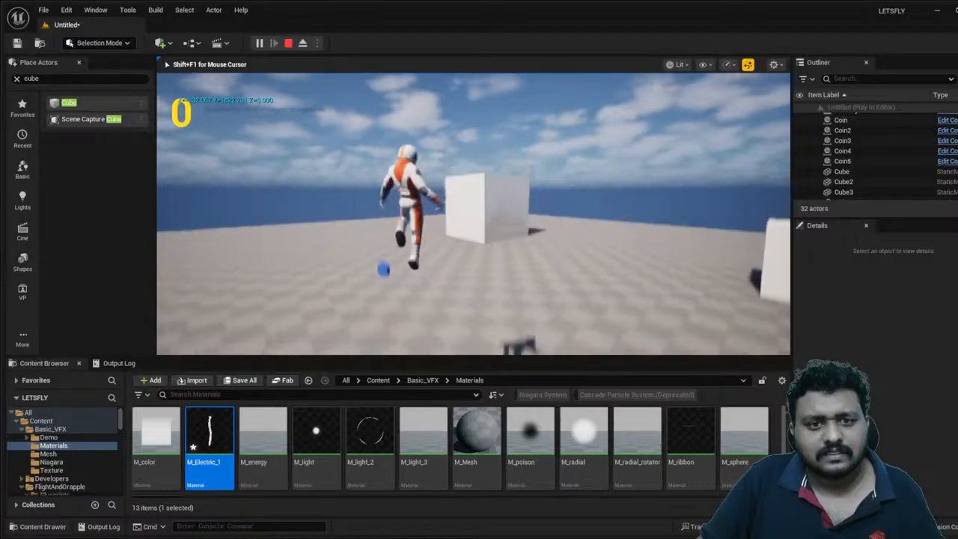
{"action": "key", "text": "w"}
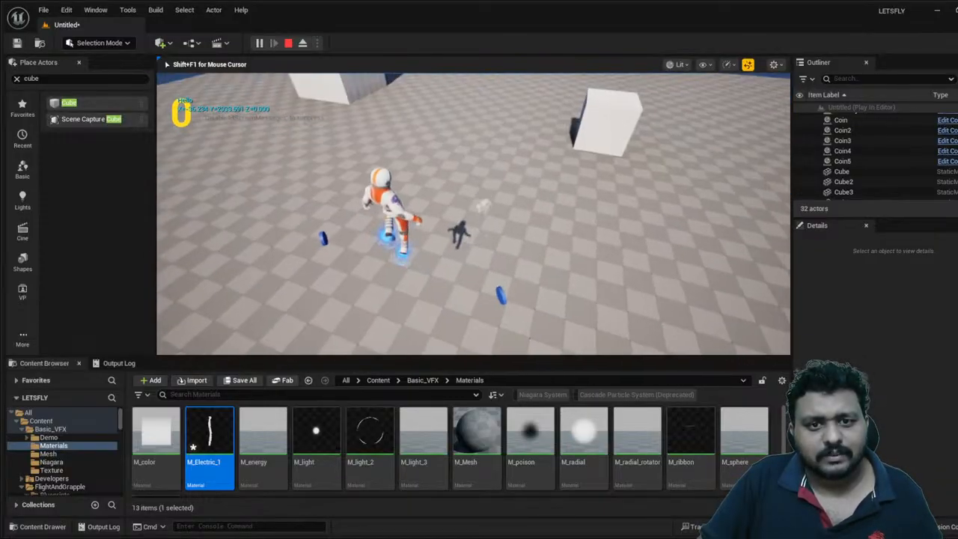
{"action": "key", "text": "Escape"}
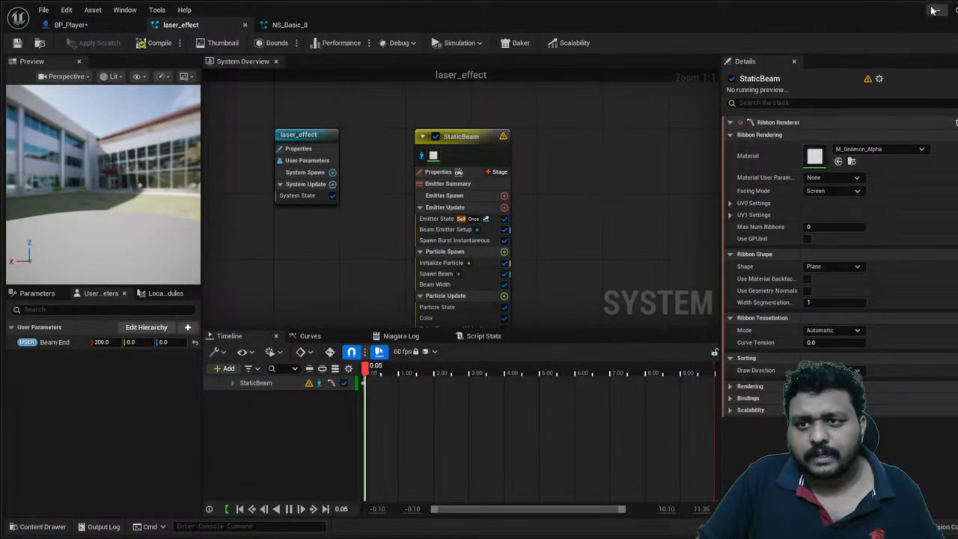
- Set the Ribbon Renderer's material to M_FieldVolumePreview and compile laser_effect
{"action": "left_click", "coordinate": [881, 349]}
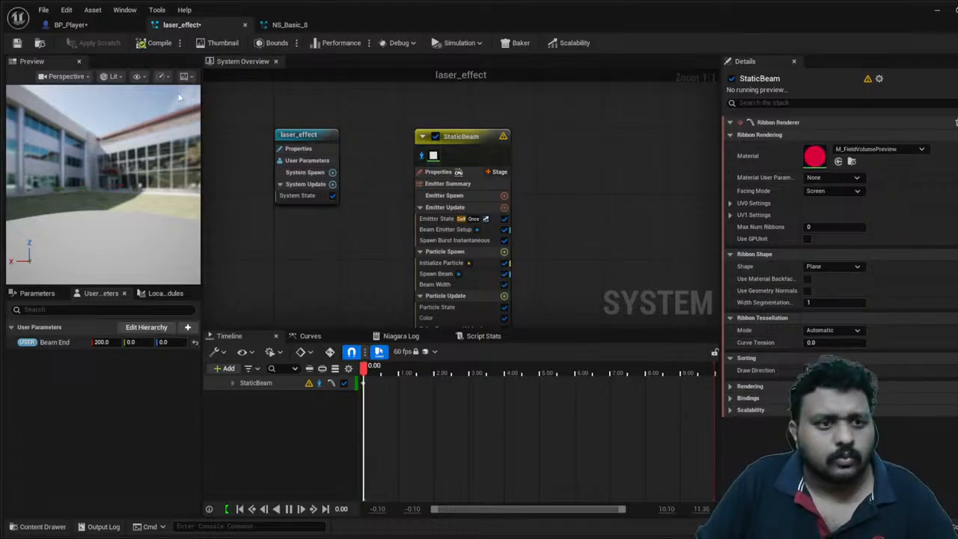
{"action": "left_click", "coordinate": [159, 42]}
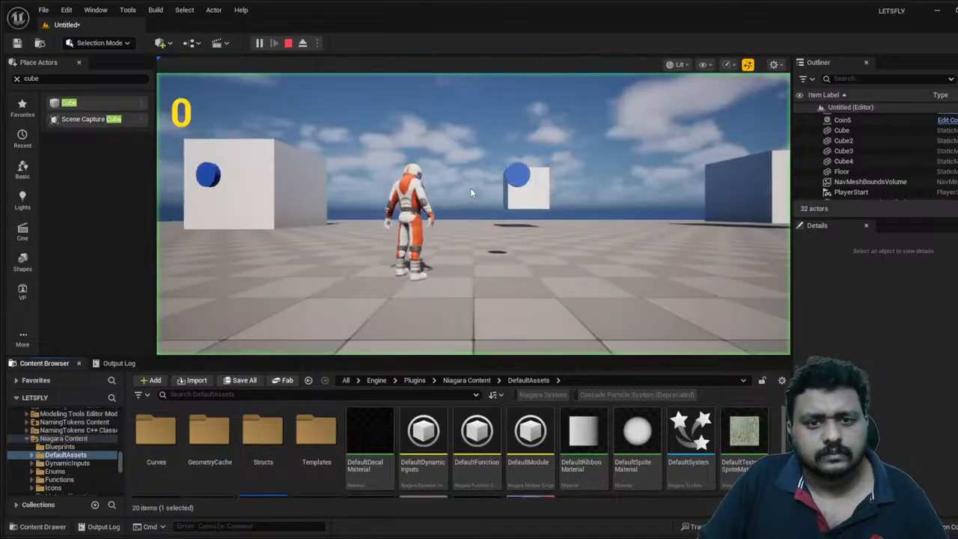
- Play-test the level, walking, flying and firing the laser to check the M_FieldVolumePreview beam material
{"action": "key", "text": "w"}
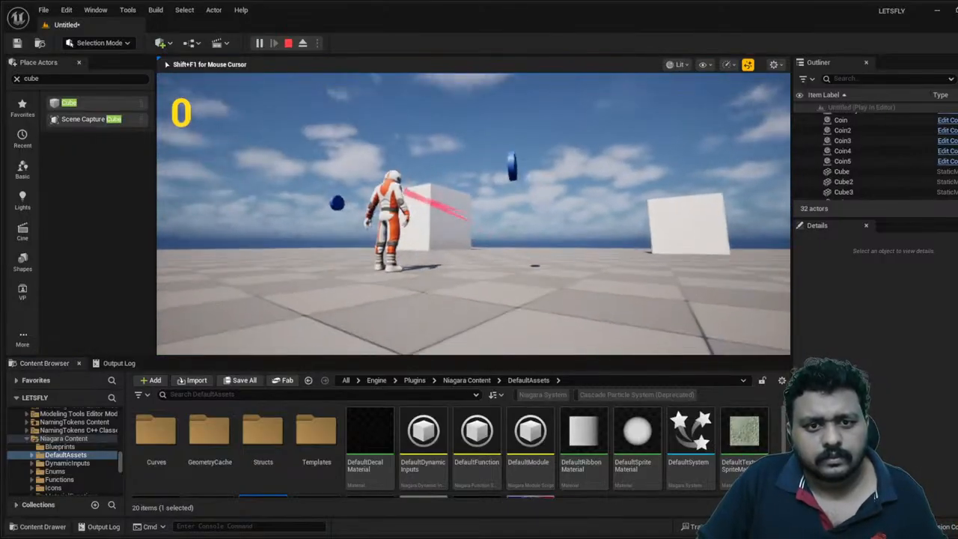
{"action": "key", "text": "space"}
{"action": "key", "text": "f"}
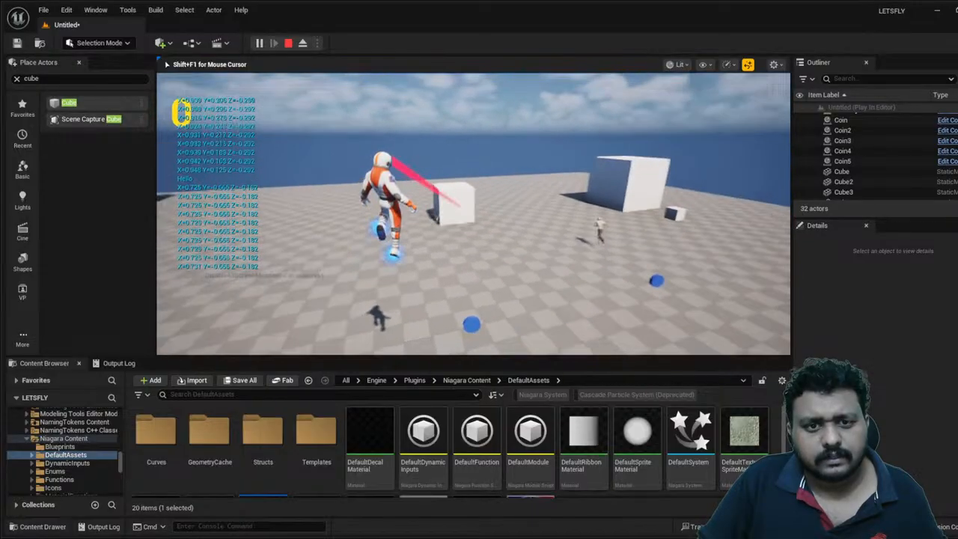
{"action": "key", "text": "Escape"}
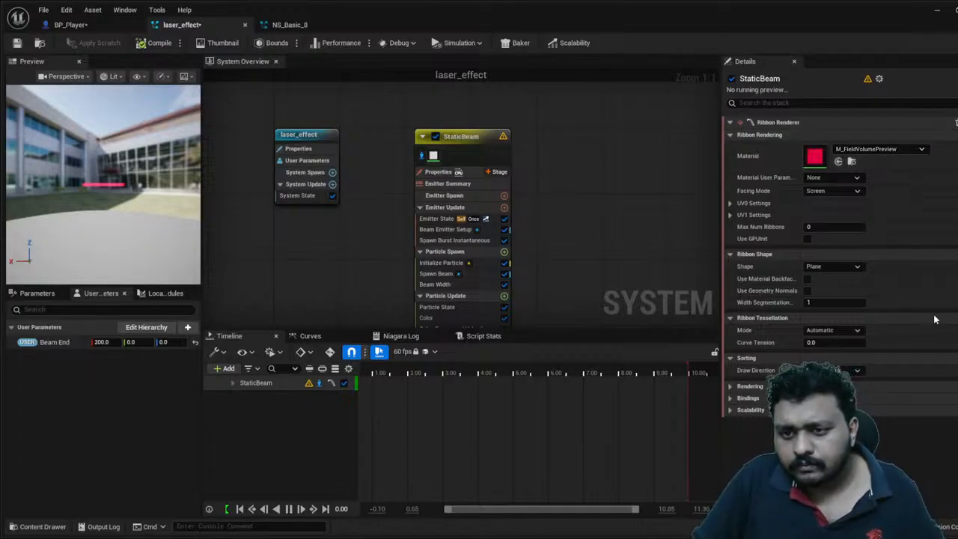
- Undo the Ribbon Renderer's material change to restore M_Lava_flows_trans, and compile laser_effect
{"action": "key", "text": "ctrl+z"}
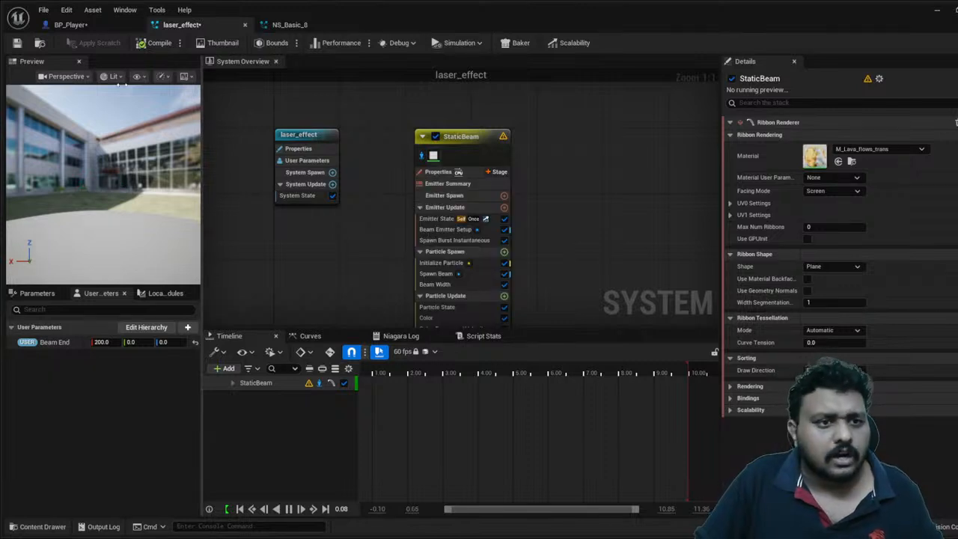
{"action": "left_click", "coordinate": [157, 47]}
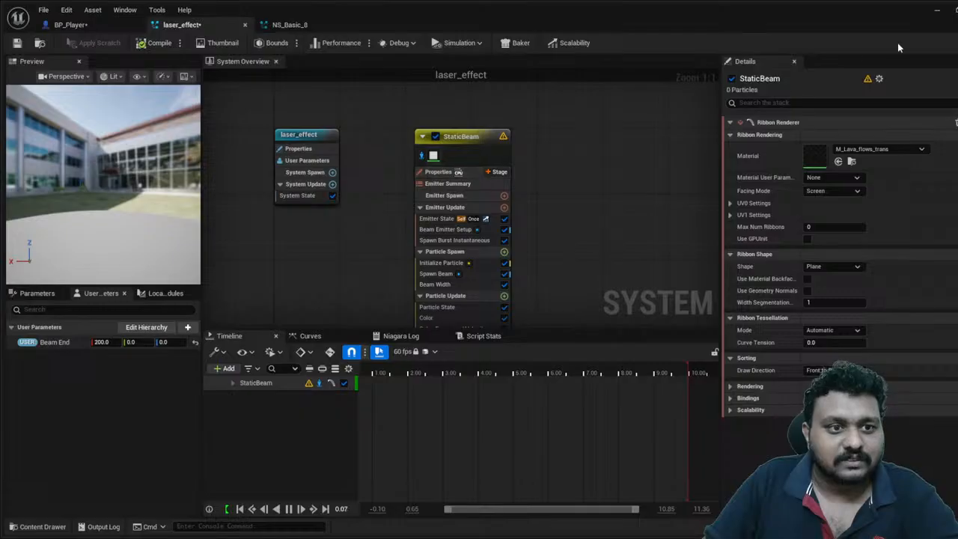
- Play-test the level again to check how the laser looks with the M_Lava_flows_trans material
{"action": "left_click", "coordinate": [934, 13]}
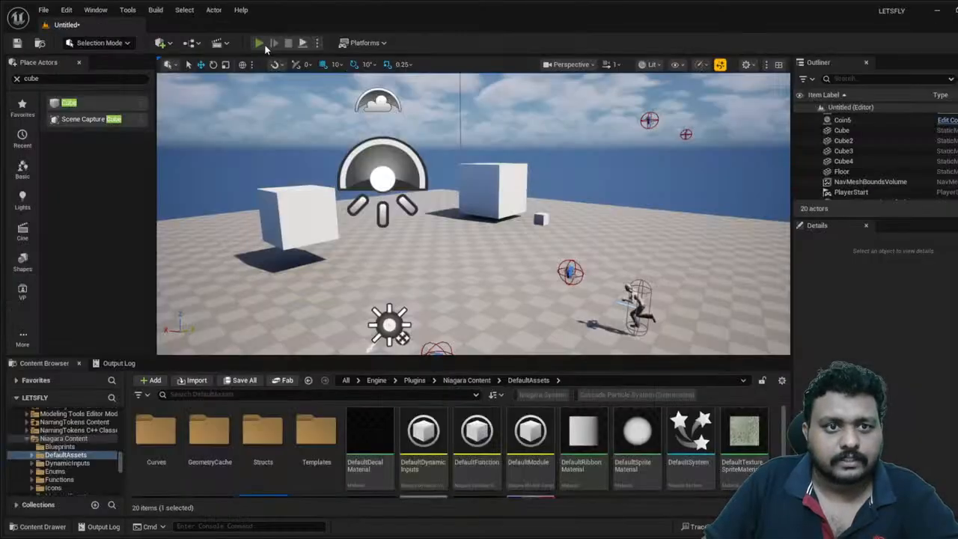
{"action": "left_click", "coordinate": [259, 43]}
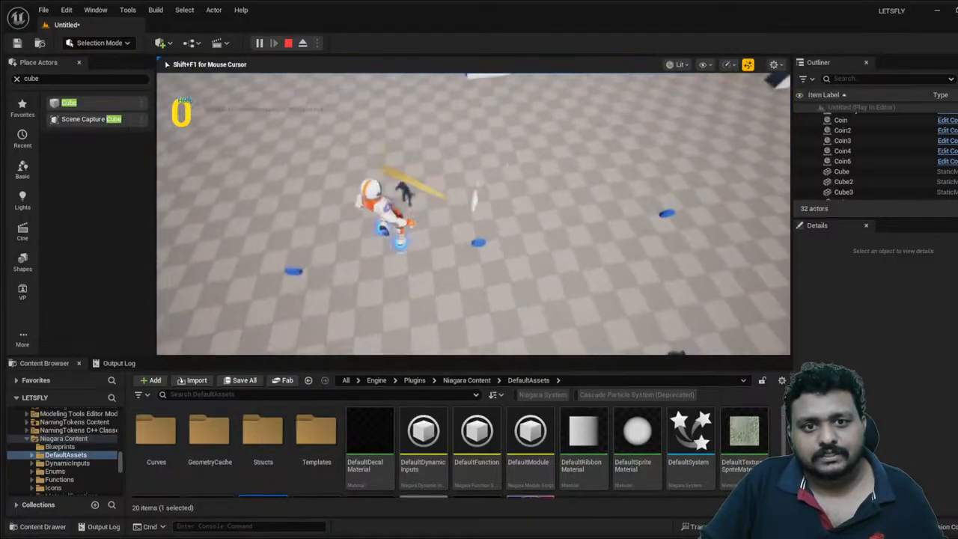
{"action": "key", "text": "Escape"}
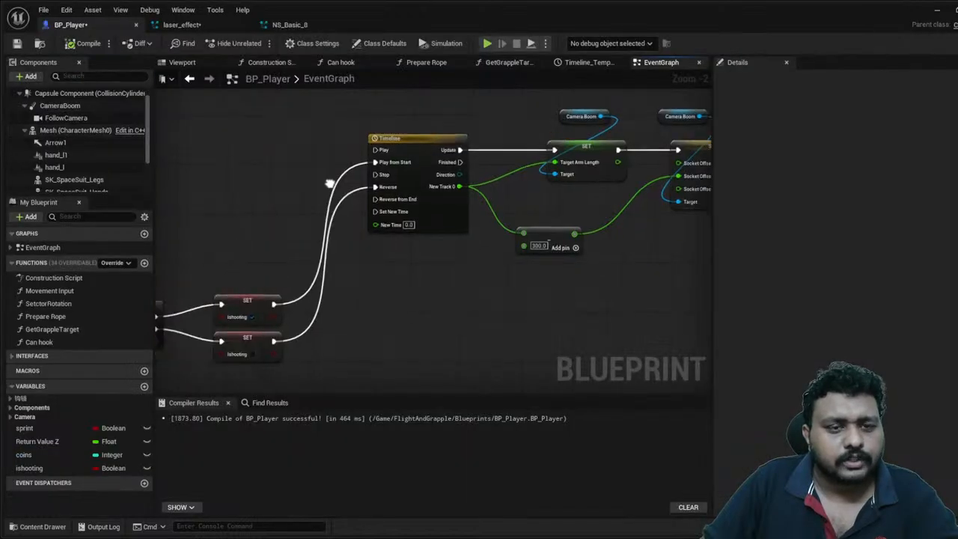
- Tidy the shoot event's trace nodes in BP_Player's event graph by repositioning the Get World Location, add and multiply nodes
{"action": "scroll", "coordinate": [551, 190], "scroll_direction": "down", "scroll_amount": 4}
{"action": "right_click_drag", "start_coordinate": [551, 190], "coordinate": [394, 121]}
{"action": "scroll", "coordinate": [309, 210], "scroll_direction": "up", "scroll_amount": 6}
{"action": "right_click_drag", "start_coordinate": [382, 304], "coordinate": [385, 196]}
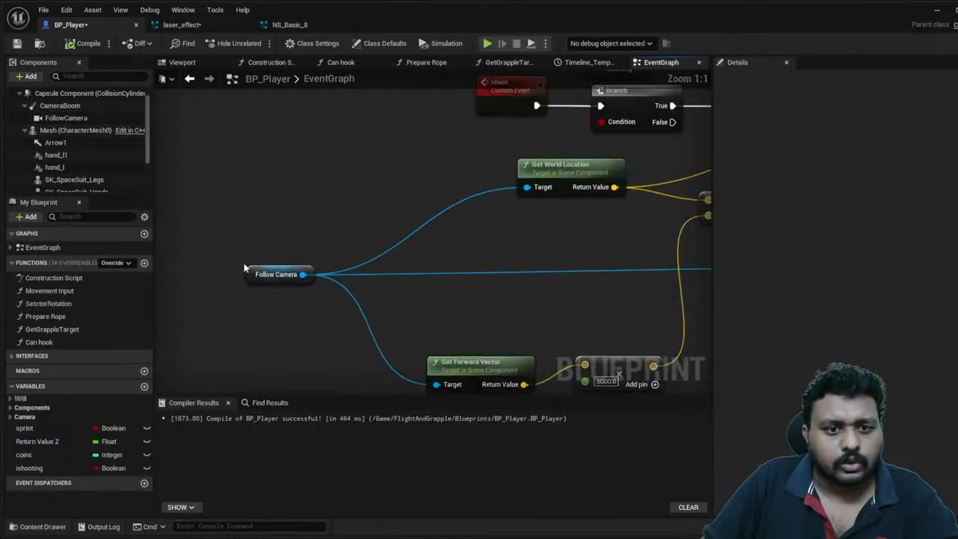
{"action": "right_click_drag", "start_coordinate": [357, 285], "coordinate": [399, 197]}
{"action": "scroll", "coordinate": [459, 205], "scroll_direction": "down", "scroll_amount": 7}
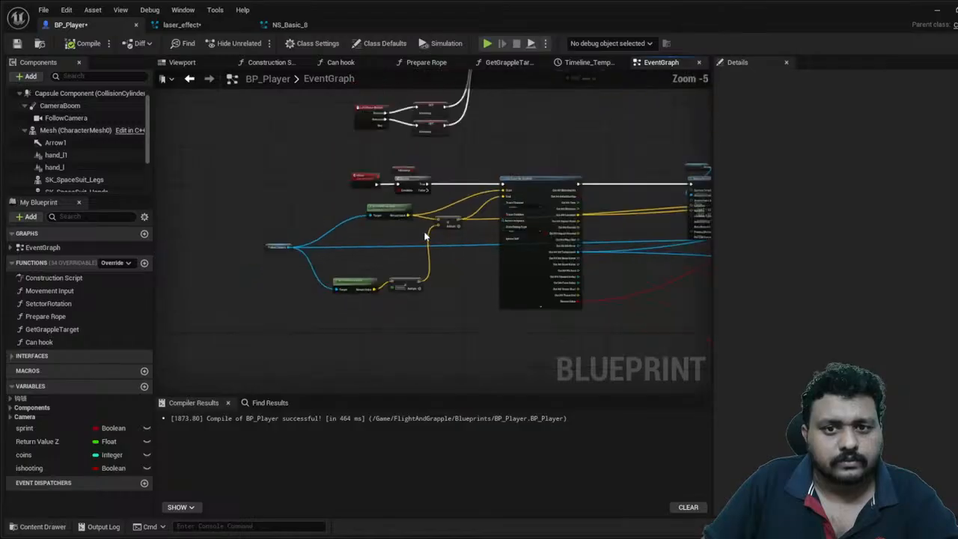
{"action": "scroll", "coordinate": [383, 207], "scroll_direction": "up", "scroll_amount": 3}
{"action": "right_click_drag", "start_coordinate": [262, 207], "coordinate": [700, 180]}
{"action": "scroll", "coordinate": [332, 172], "scroll_direction": "up", "scroll_amount": 1}
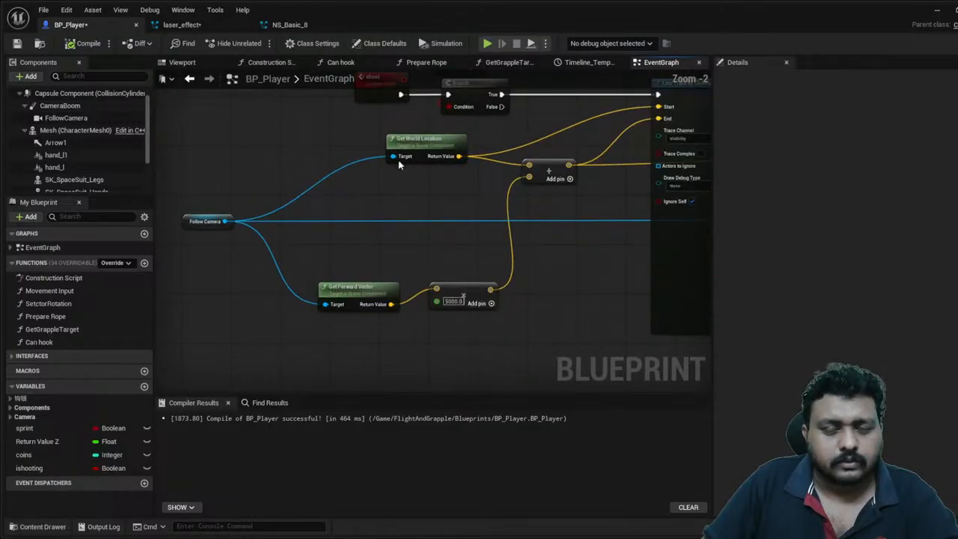
{"action": "left_click_drag", "start_coordinate": [424, 146], "coordinate": [355, 170]}
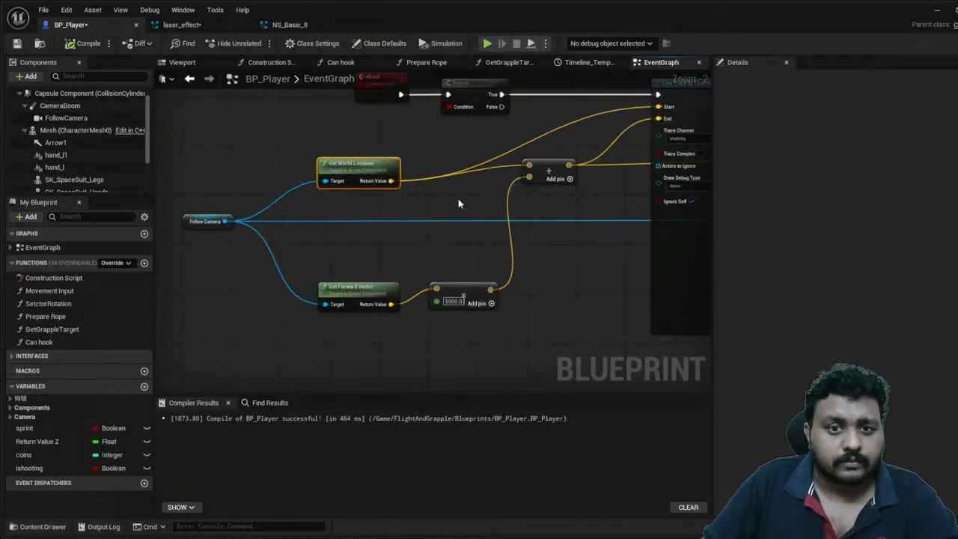
{"action": "right_click_drag", "start_coordinate": [535, 190], "coordinate": [473, 228]}
{"action": "left_click_drag", "start_coordinate": [483, 212], "coordinate": [496, 224]}
{"action": "left_click_drag", "start_coordinate": [410, 330], "coordinate": [410, 336]}
{"action": "right_click_drag", "start_coordinate": [528, 265], "coordinate": [424, 281]}
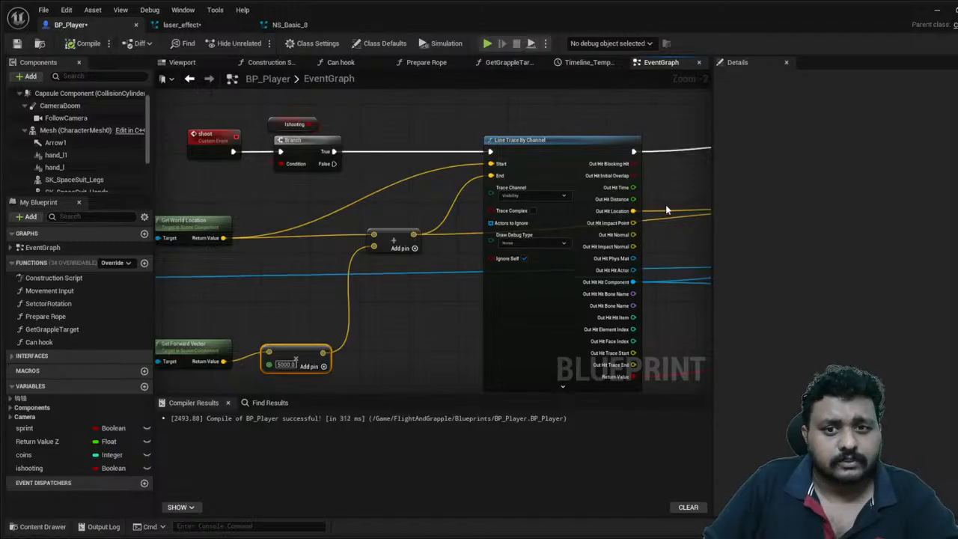
- Save all modified content, including BP_Player, laser_effect, the listed materials and the Untitled level
{"action": "right_click_drag", "start_coordinate": [665, 204], "coordinate": [227, 187]}
{"action": "key", "text": "ctrl+shift+s"}
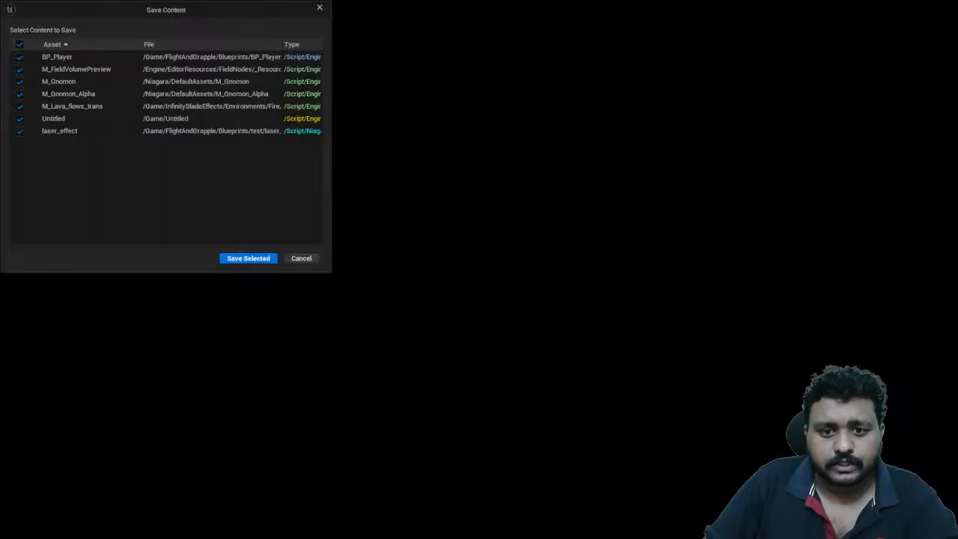
{"action": "left_click", "coordinate": [256, 259]}
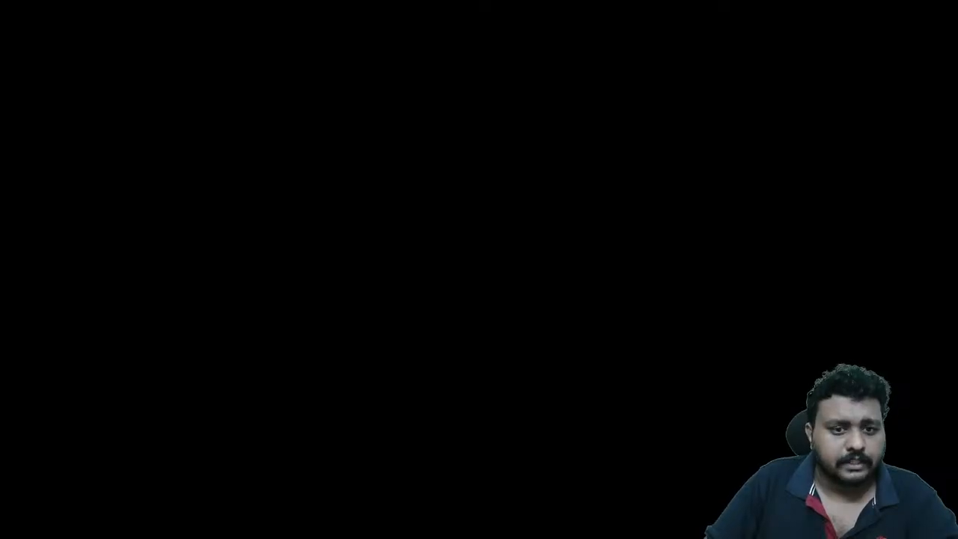